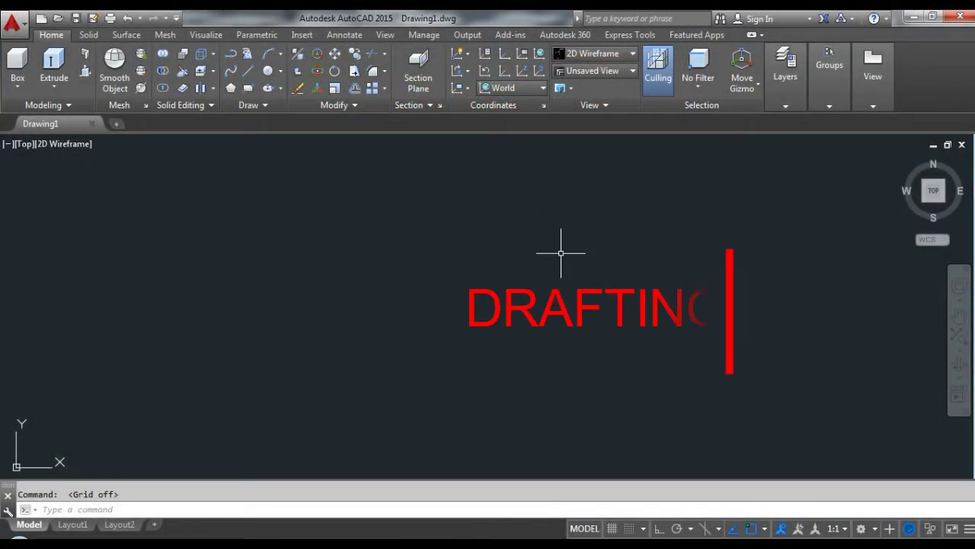
- Enter the C alias to begin a circle in the top view
{"action": "type", "text": "c"}
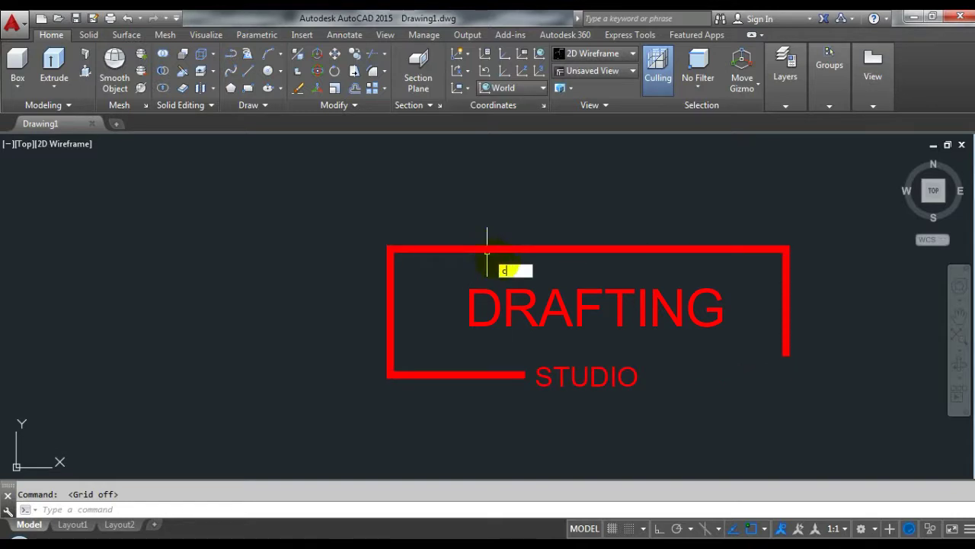
- Draw a circle of radius 5
{"action": "key", "text": "Return"}
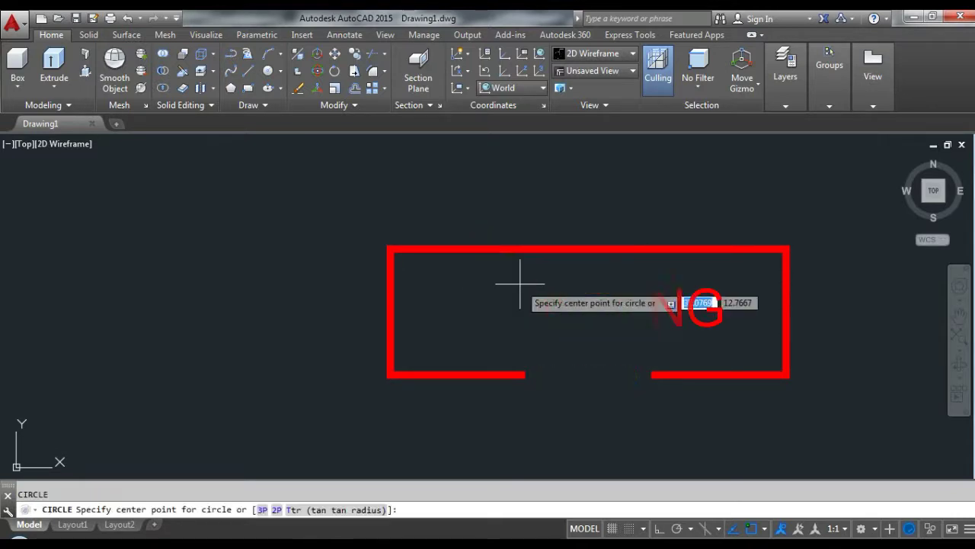
{"action": "left_click", "coordinate": [446, 252]}
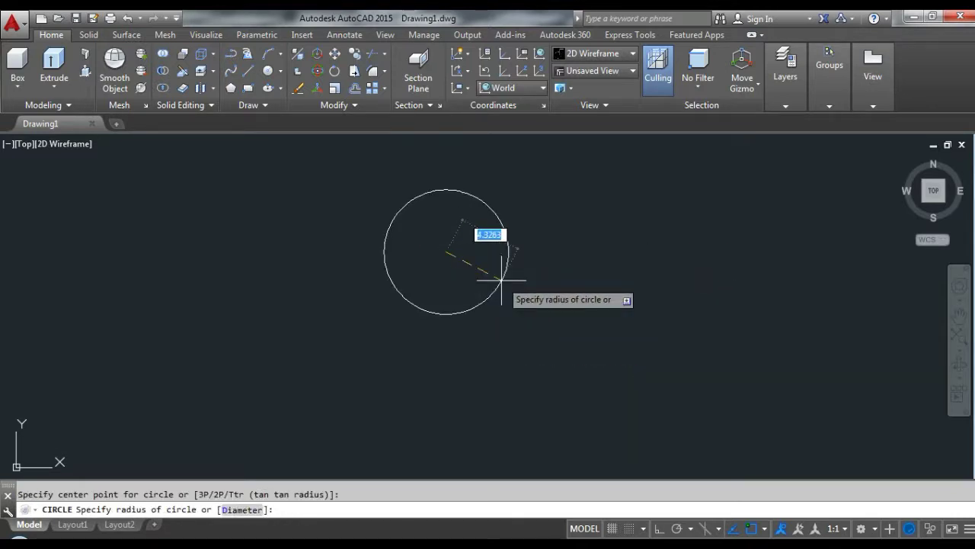
{"action": "type", "text": "5"}
{"action": "key", "text": "Return"}
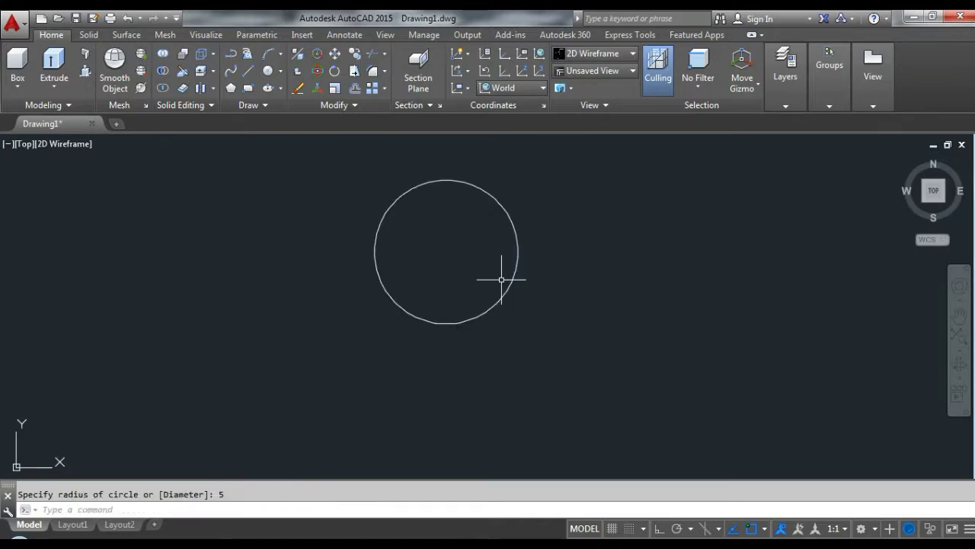
{"action": "middle_click_drag", "start_coordinate": [443, 270], "coordinate": [435, 272]}
{"action": "type", "text": "L"}
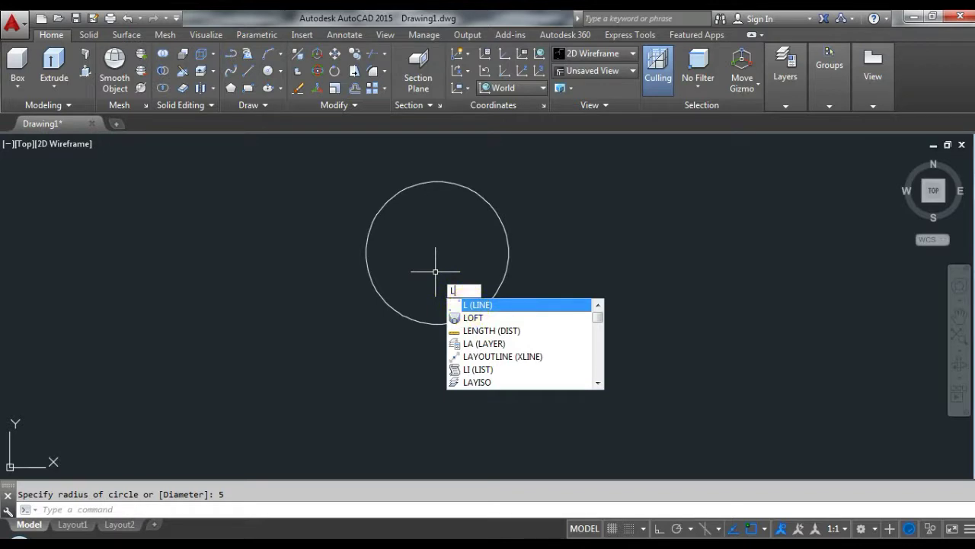
- With Ortho on, draw a 3-unit vertical stem down from the circle's bottom
{"action": "key", "text": "Return"}
{"action": "left_click", "coordinate": [438, 323]}
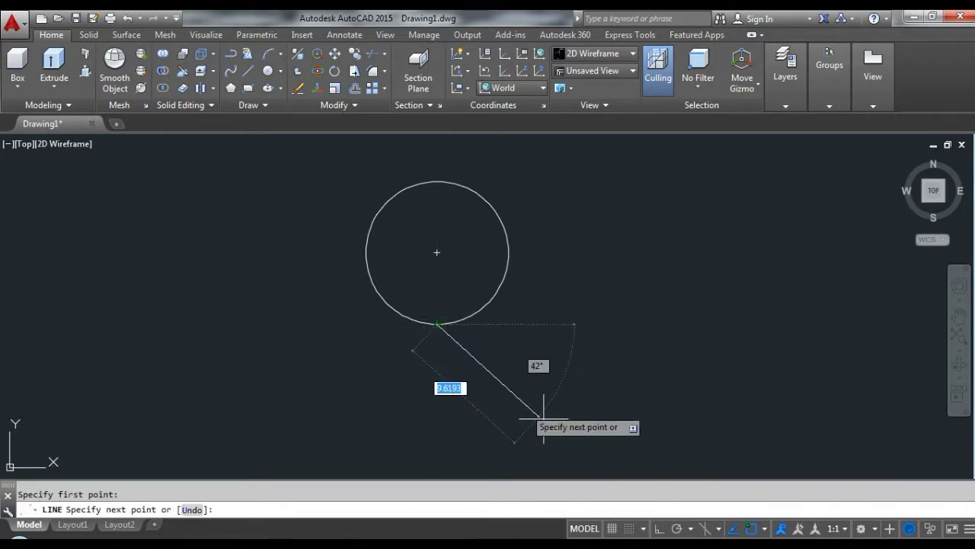
{"action": "left_click", "coordinate": [659, 528]}
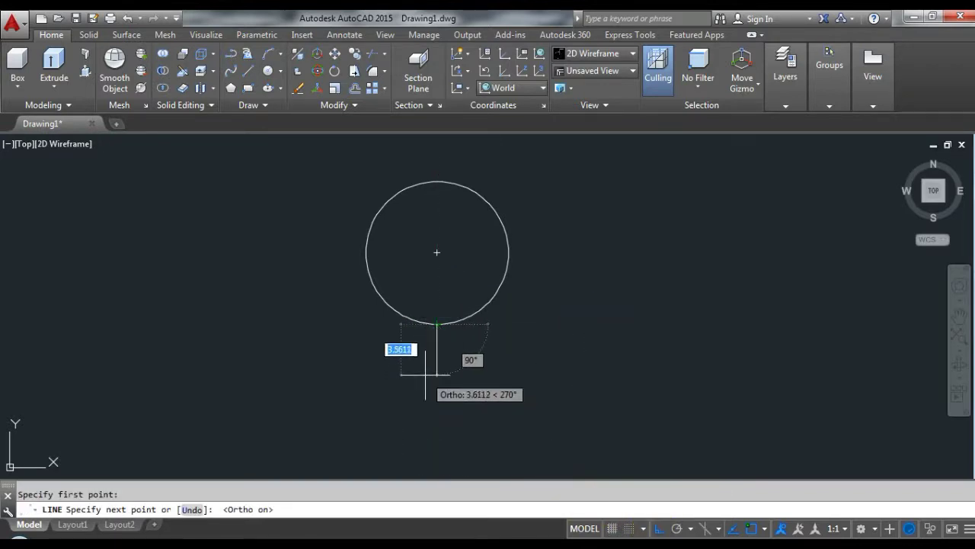
{"action": "type", "text": "3"}
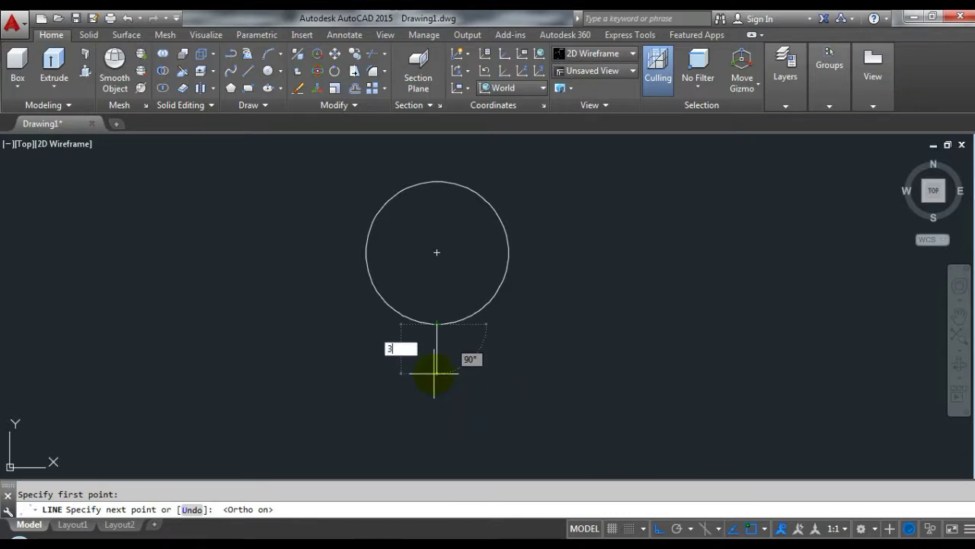
{"action": "key", "text": "Return"}
{"action": "key", "text": "Return"}
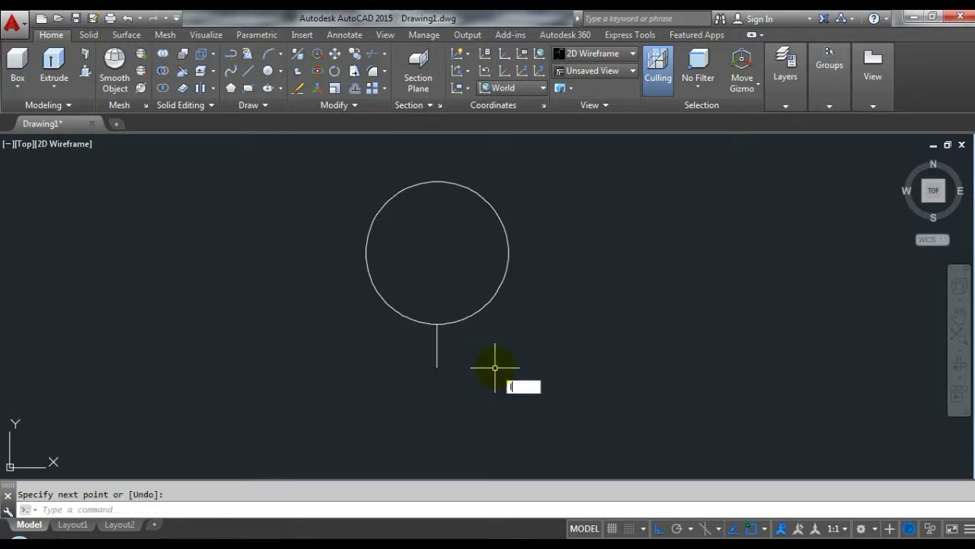
{"action": "type", "text": "L"}
{"action": "key", "text": "Return"}
- Draw a 5-unit horizontal base line and move it across the stem's bottom
{"action": "left_click", "coordinate": [495, 366]}
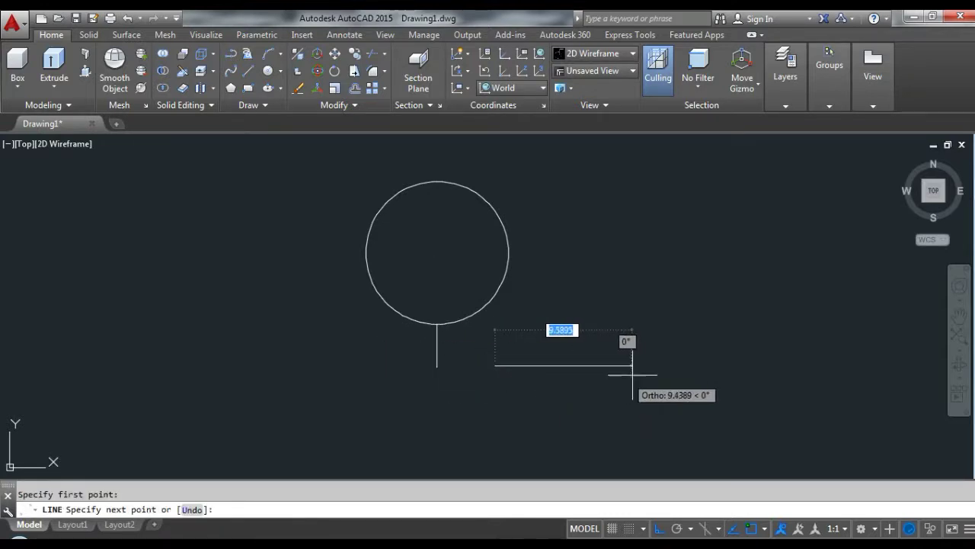
{"action": "type", "text": "5"}
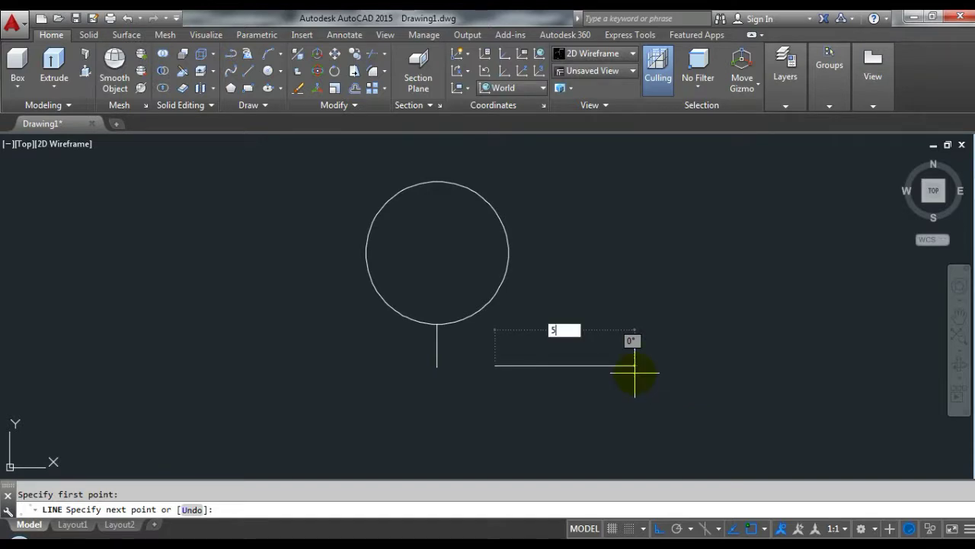
{"action": "key", "text": "Return"}
{"action": "key", "text": "Return"}
{"action": "left_click", "coordinate": [586, 380]}
{"action": "left_click", "coordinate": [551, 353]}
{"action": "type", "text": "M"}
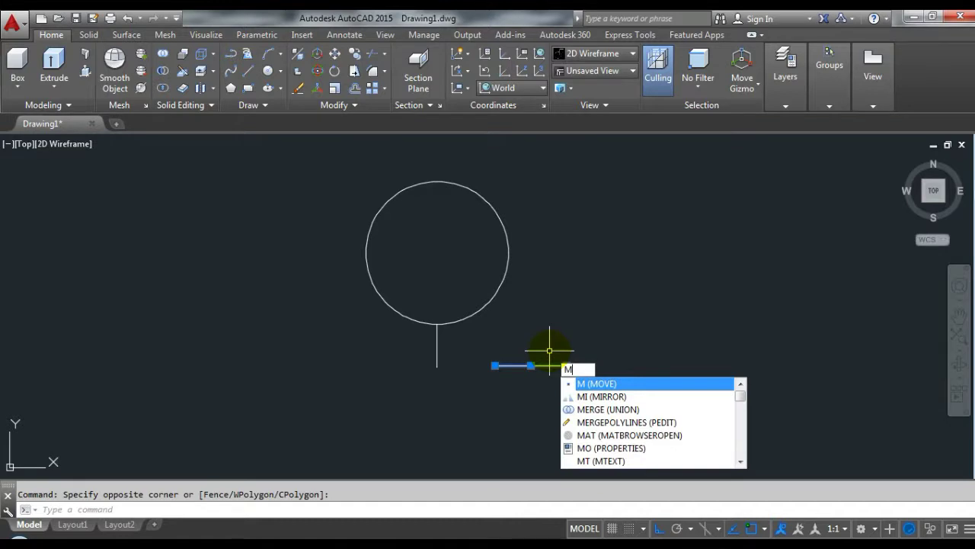
{"action": "key", "text": "Return"}
{"action": "left_click", "coordinate": [531, 365]}
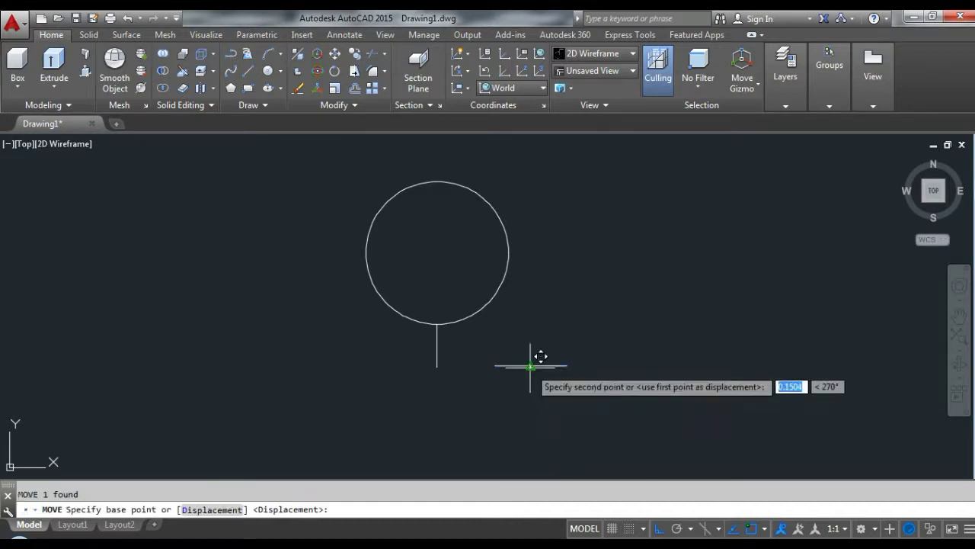
{"action": "left_click", "coordinate": [435, 367]}
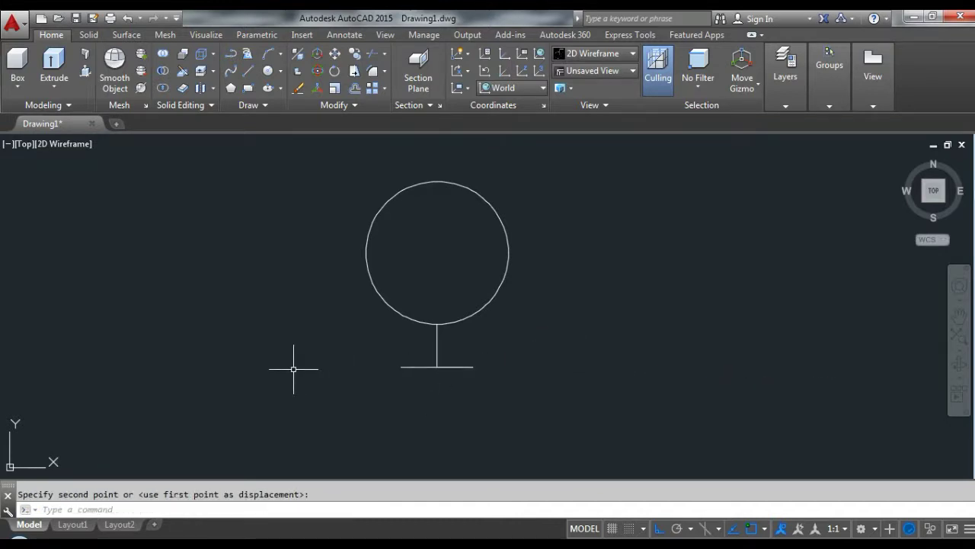
- Draw a vertical line from the base's left end up into the circle
{"action": "type", "text": "l"}
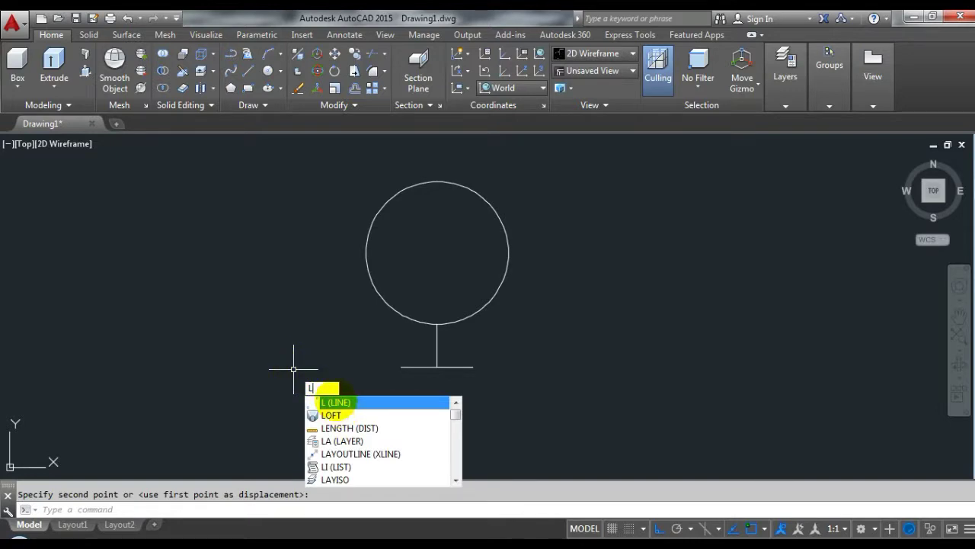
{"action": "key", "text": "Return"}
{"action": "left_click", "coordinate": [401, 366]}
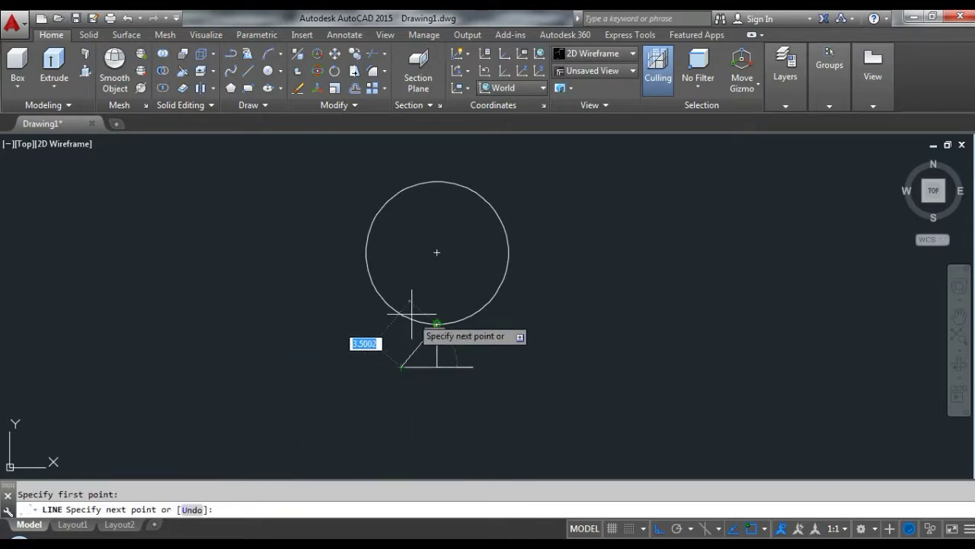
{"action": "left_click", "coordinate": [405, 273]}
{"action": "scroll", "coordinate": [428, 297], "scroll_direction": "up", "scroll_amount": 1}
{"action": "type", "text": "TR"}
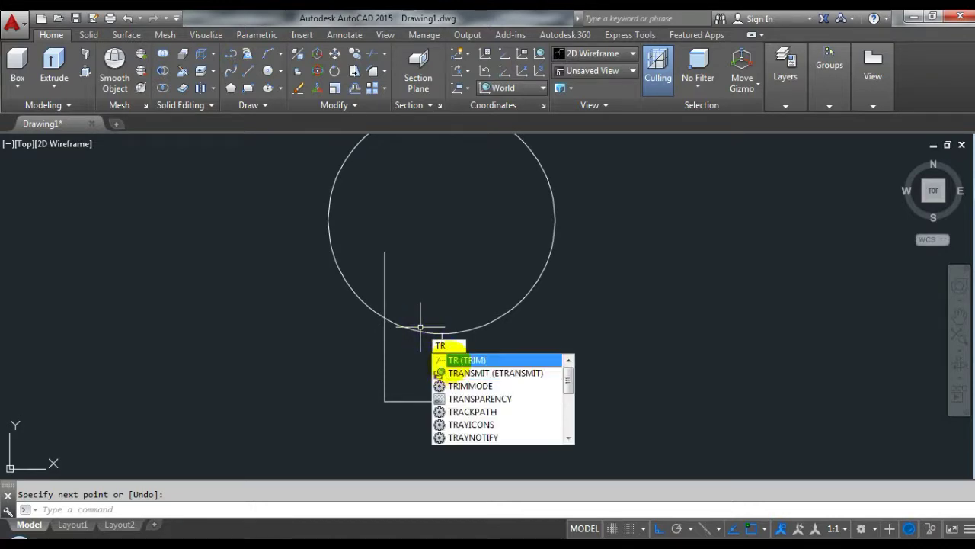
- Trim away the circle's arc between the two vertical lines
{"action": "key", "text": "Return"}
{"action": "left_click", "coordinate": [384, 341]}
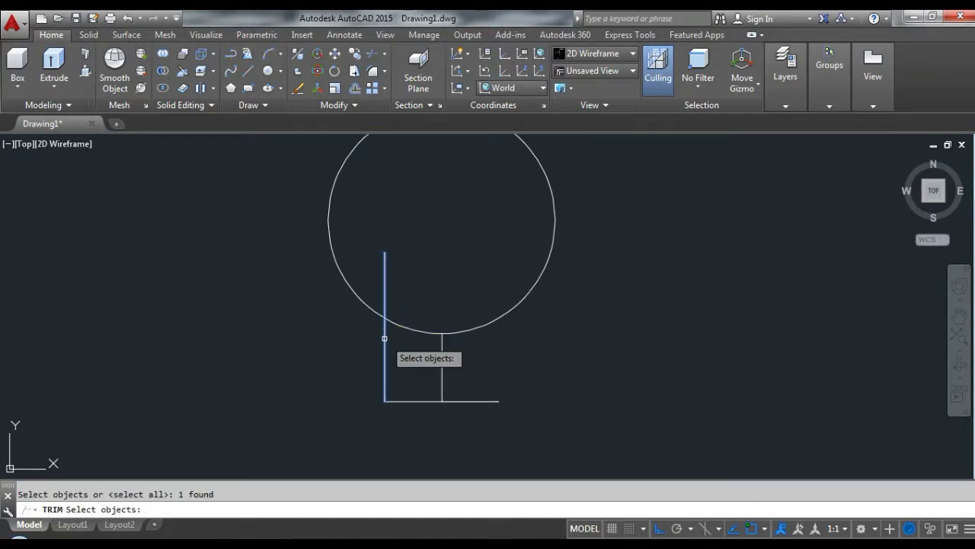
{"action": "key", "text": "Return"}
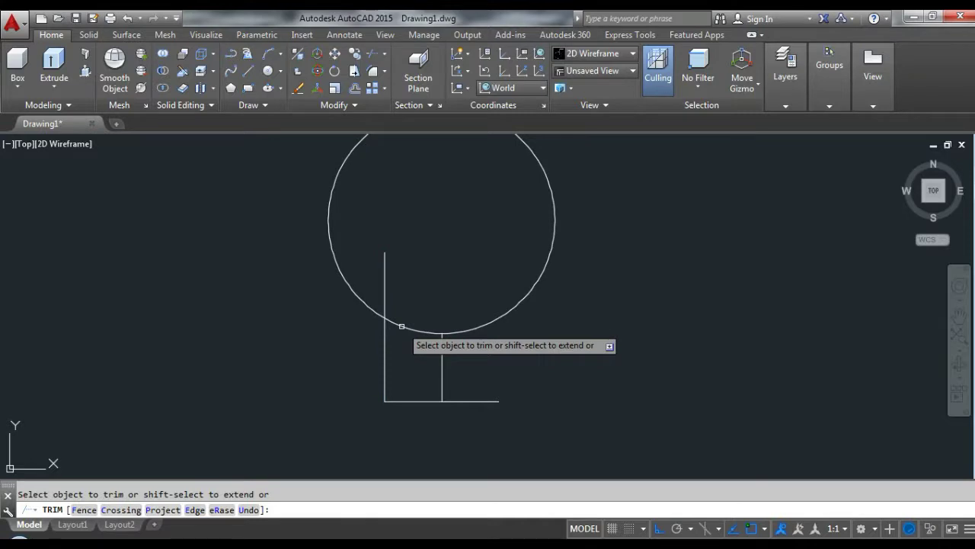
{"action": "key", "text": "Escape"}
{"action": "key", "text": "Return"}
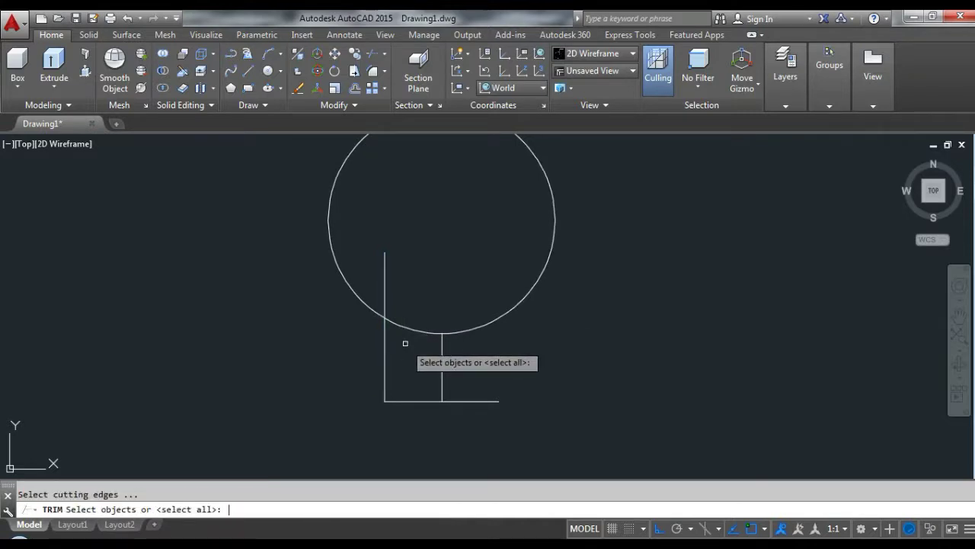
{"action": "key", "text": "Return"}
{"action": "left_click", "coordinate": [417, 316]}
{"action": "left_click", "coordinate": [413, 343]}
{"action": "key", "text": "Escape"}
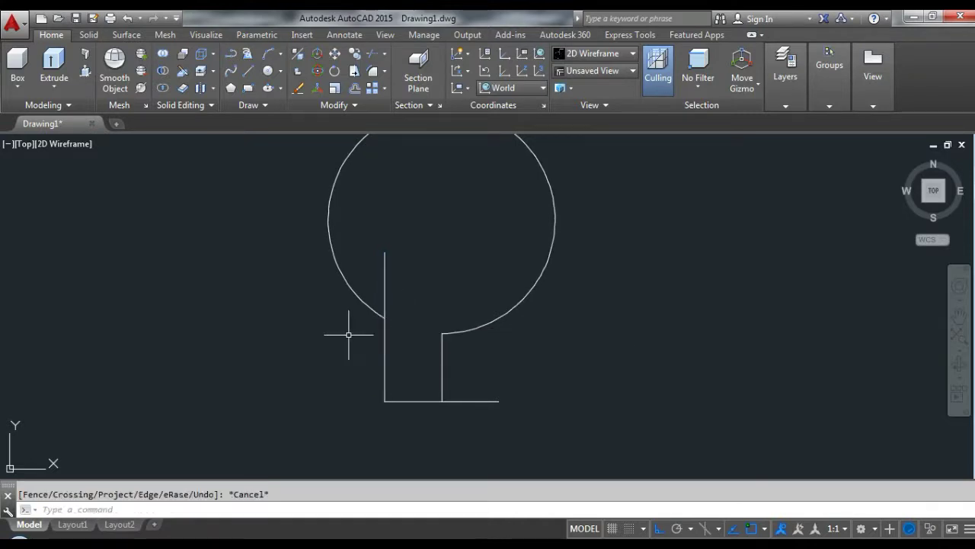
- Trim off the left upright's stub inside the circle
{"action": "key", "text": "Return"}
{"action": "key", "text": "Return"}
{"action": "left_click", "coordinate": [395, 281]}
{"action": "left_click", "coordinate": [374, 264]}
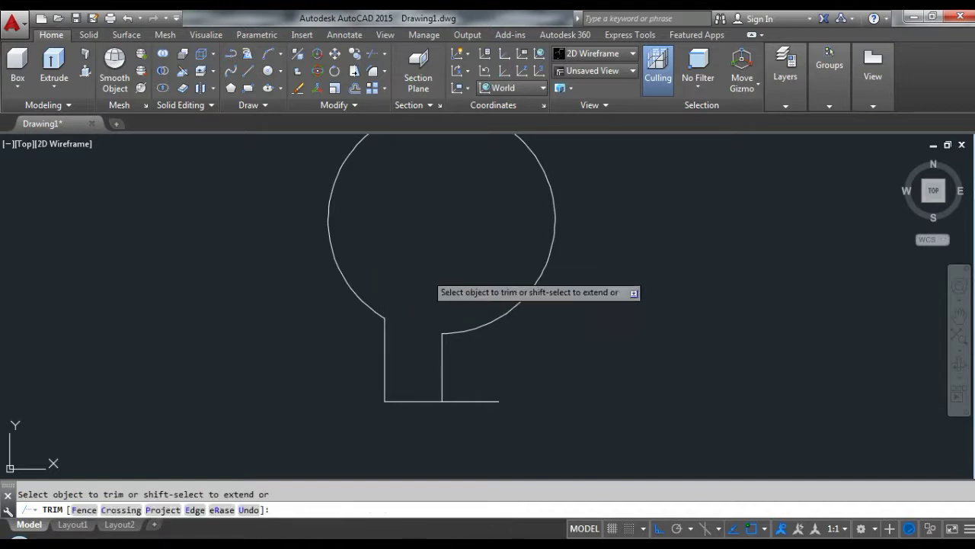
{"action": "key", "text": "Escape"}
{"action": "scroll", "coordinate": [444, 334], "scroll_direction": "down", "scroll_amount": 2}
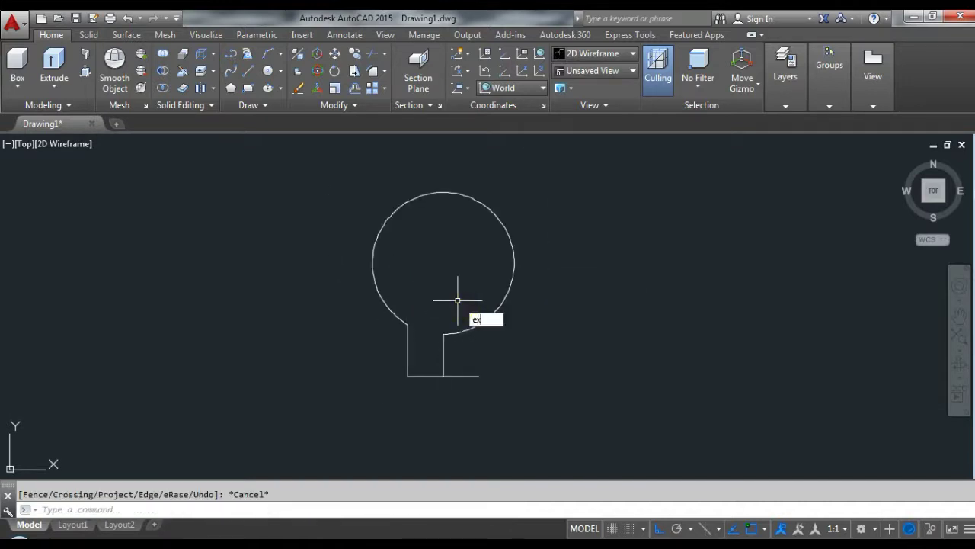
- Extend the stem up to the top of the circle
{"action": "key", "text": "Return"}
{"action": "key", "text": "Return"}
{"action": "left_click", "coordinate": [444, 343]}
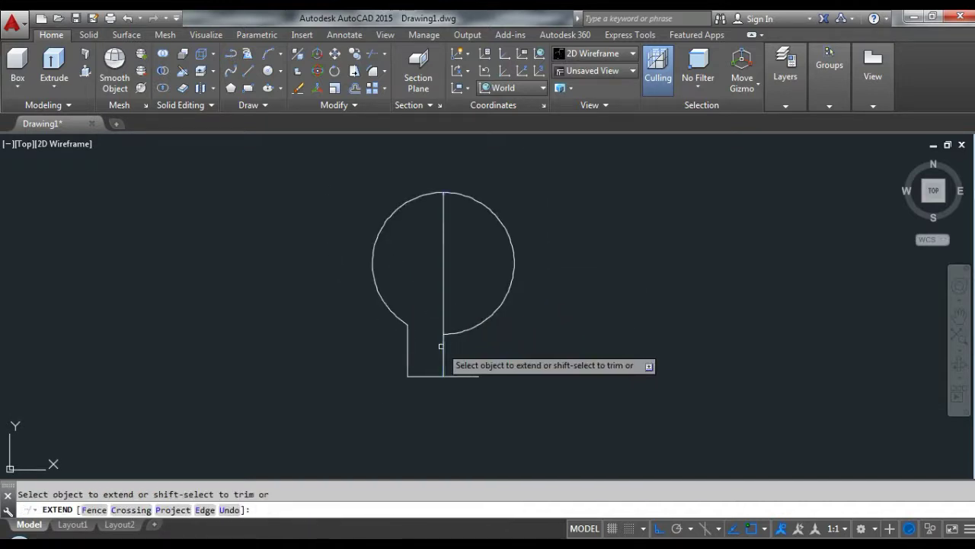
{"action": "key", "text": "Escape"}
- Trim away the circle's right half, leaving the left arc
{"action": "key", "text": "Return"}
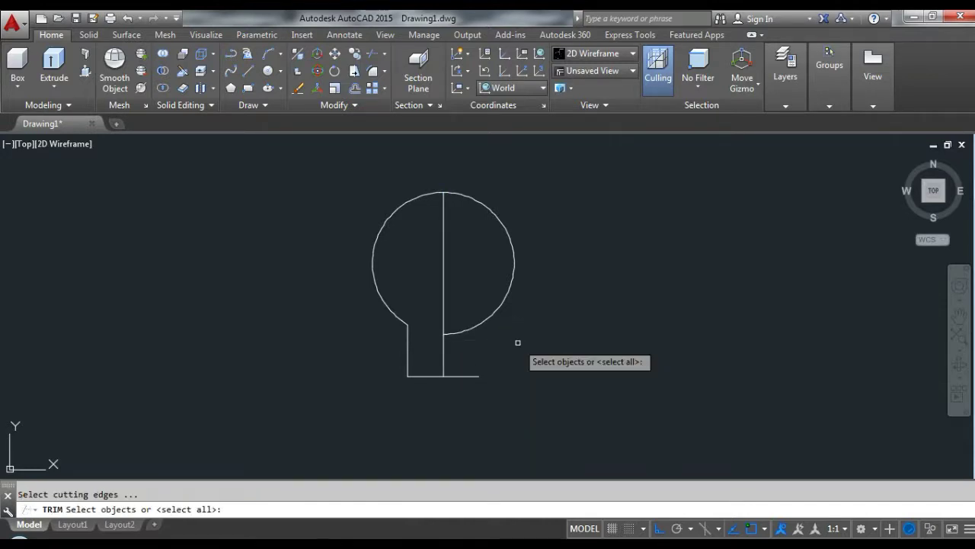
{"action": "key", "text": "Return"}
{"action": "left_click", "coordinate": [517, 342]}
{"action": "left_click", "coordinate": [484, 201]}
{"action": "key", "text": "Escape"}
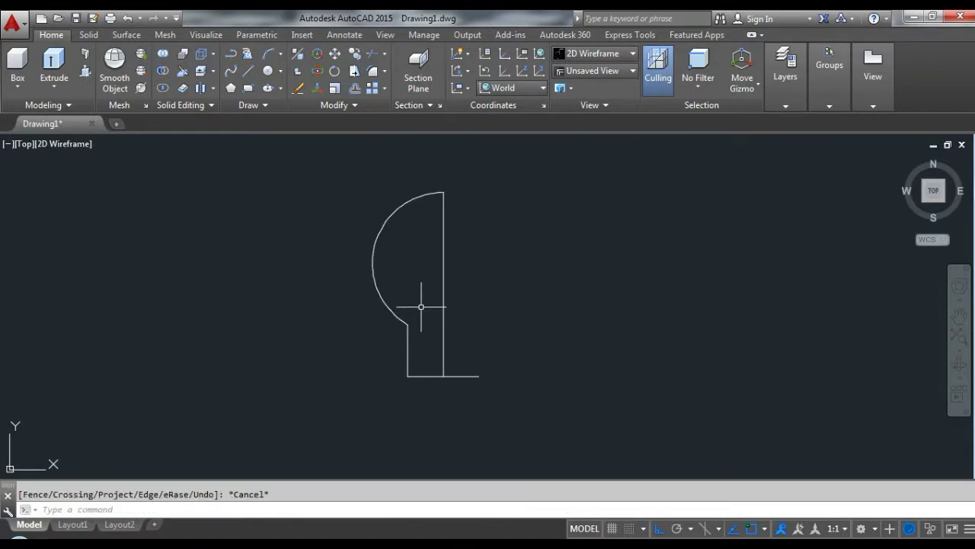
{"action": "type", "text": "F"}
- Fillet the bulb arc and the left neck line with radius 5
{"action": "key", "text": "Return"}
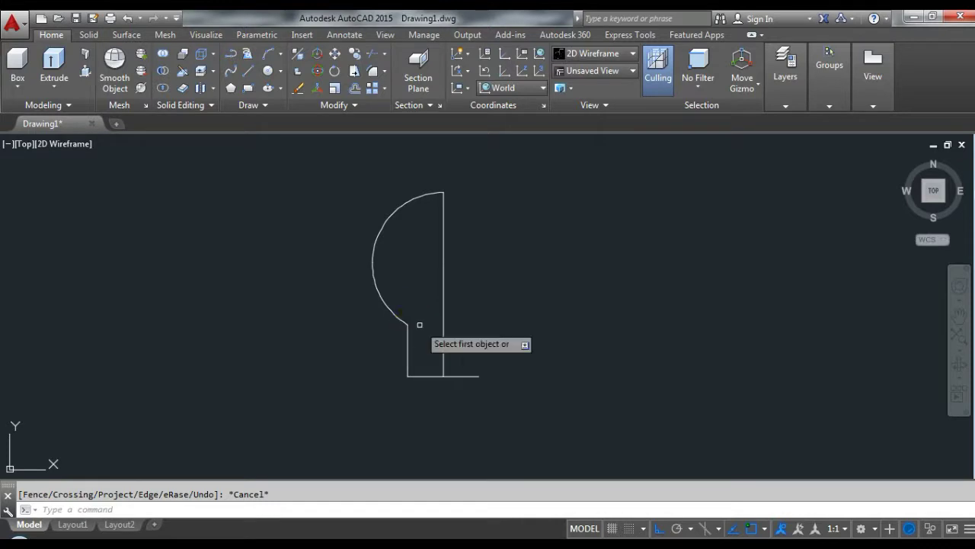
{"action": "type", "text": "r"}
{"action": "key", "text": "Return"}
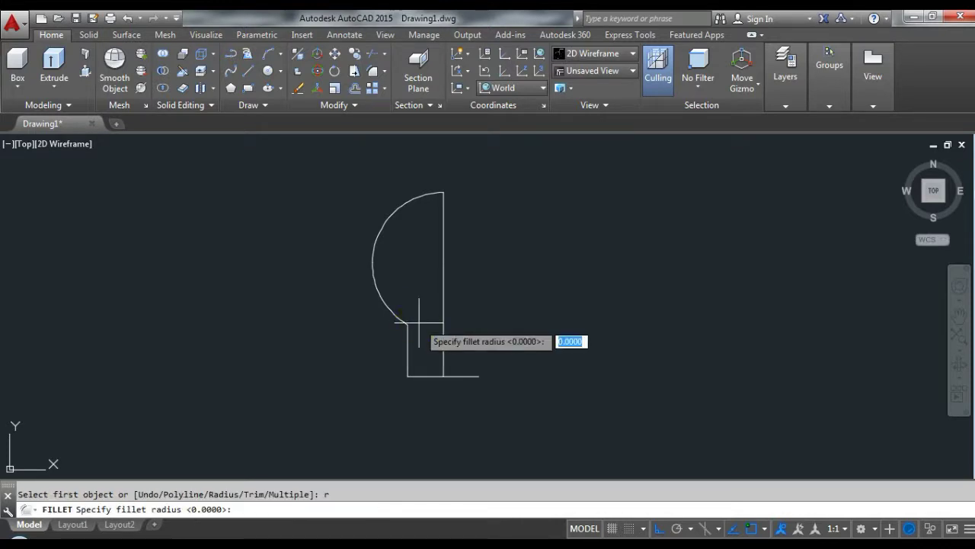
{"action": "type", "text": "5"}
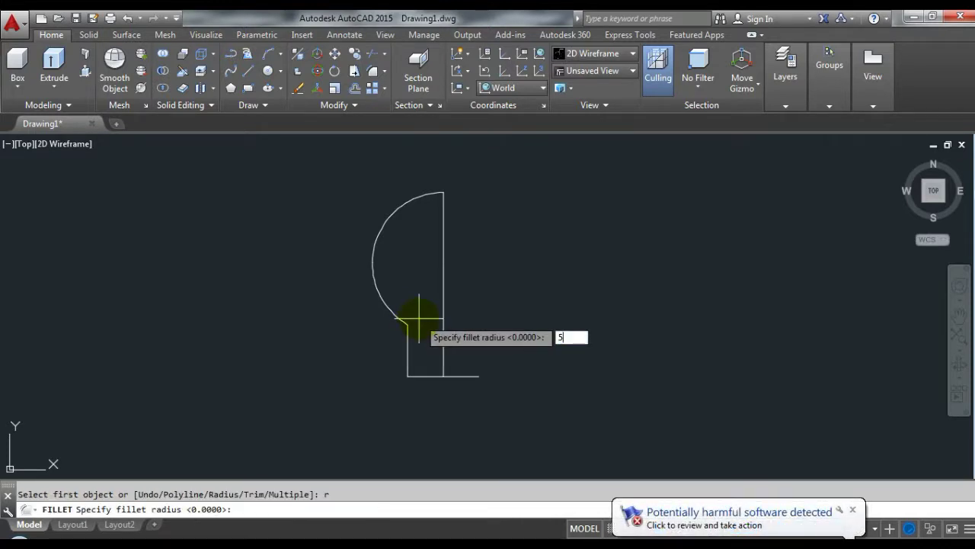
{"action": "key", "text": "Return"}
{"action": "left_click", "coordinate": [852, 509]}
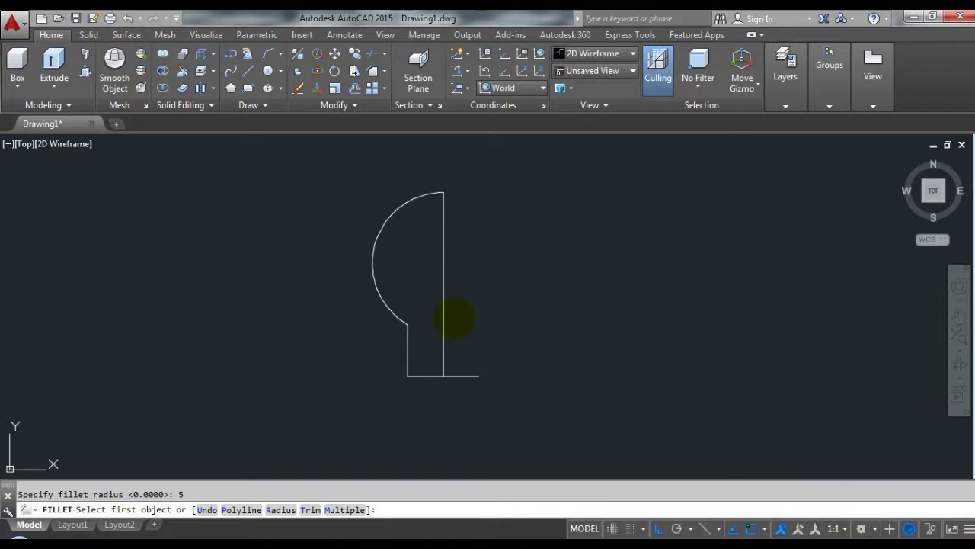
{"action": "left_click", "coordinate": [400, 316]}
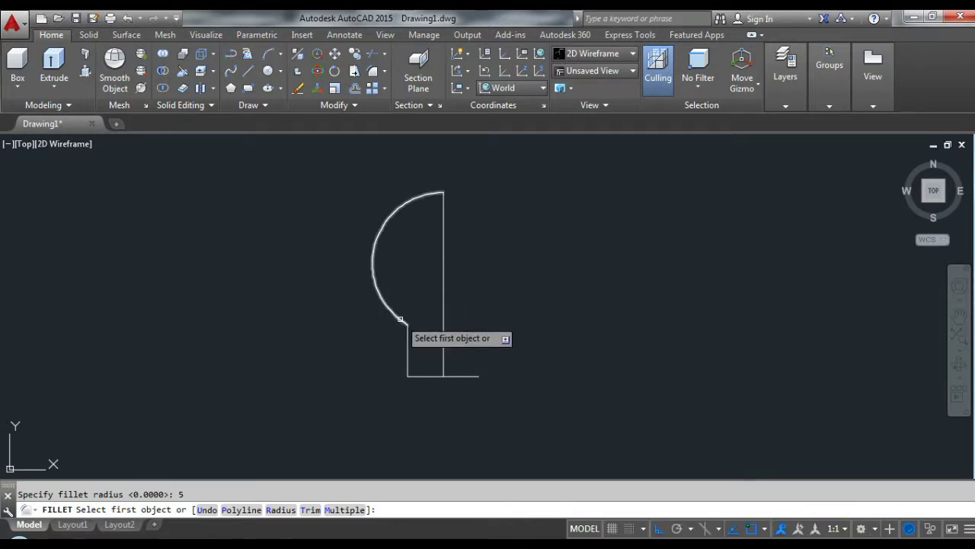
{"action": "left_click", "coordinate": [409, 353]}
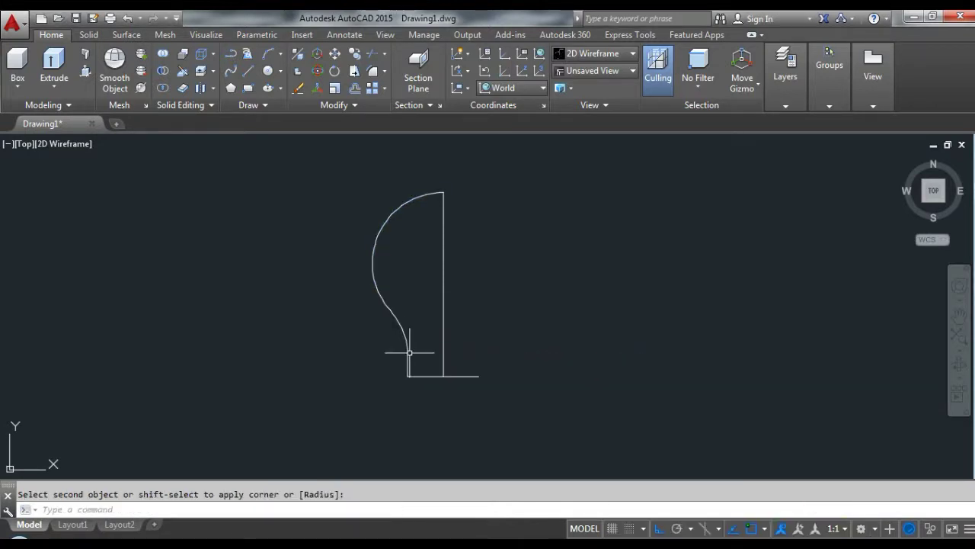
{"action": "scroll", "coordinate": [430, 385], "scroll_direction": "up", "scroll_amount": 2}
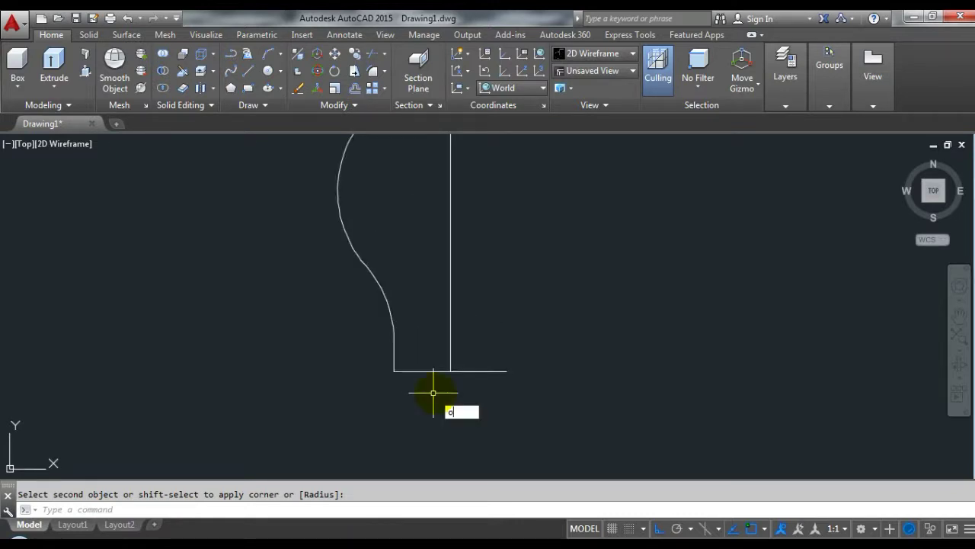
- Offset the bottom base line 1 unit downward
{"action": "key", "text": "Return"}
{"action": "type", "text": "1"}
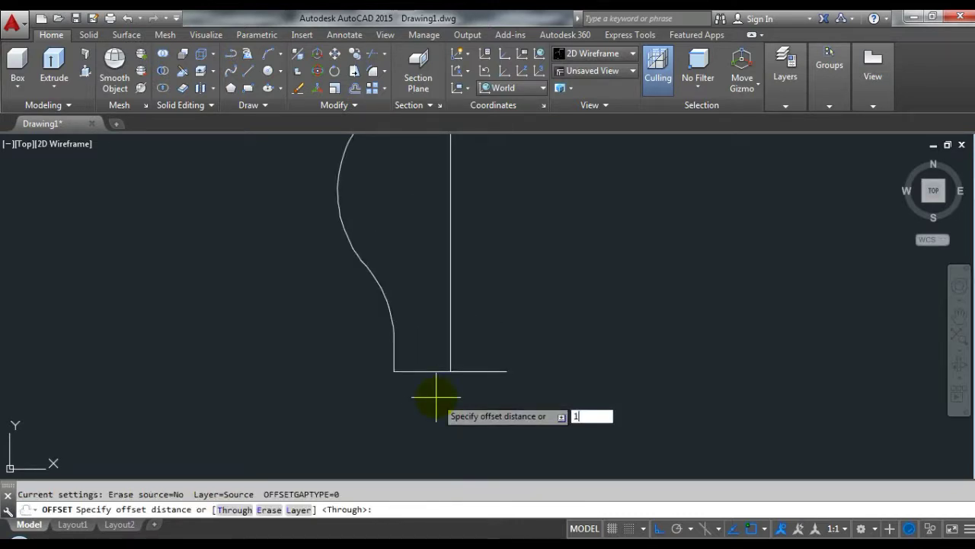
{"action": "key", "text": "Return"}
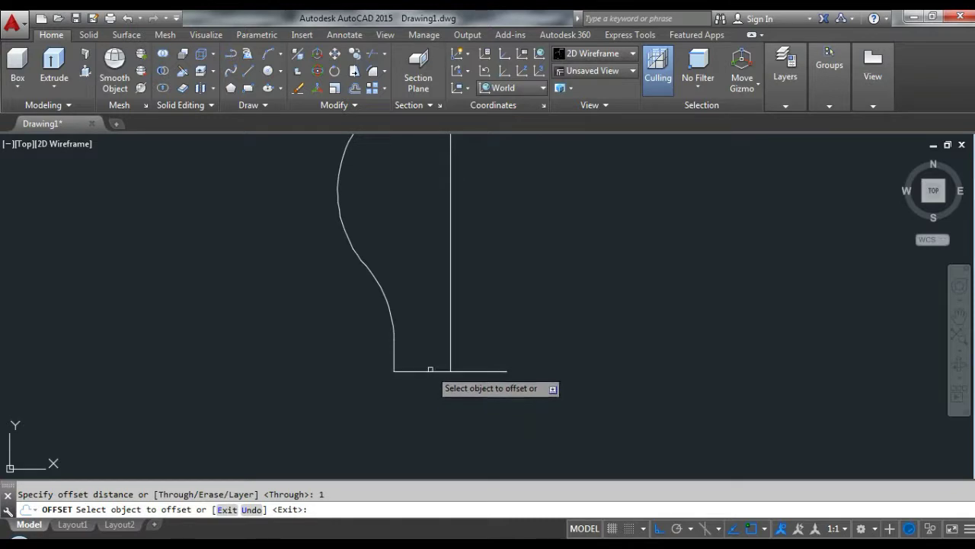
{"action": "left_click", "coordinate": [429, 371]}
{"action": "left_click", "coordinate": [430, 396]}
{"action": "key", "text": "Escape"}
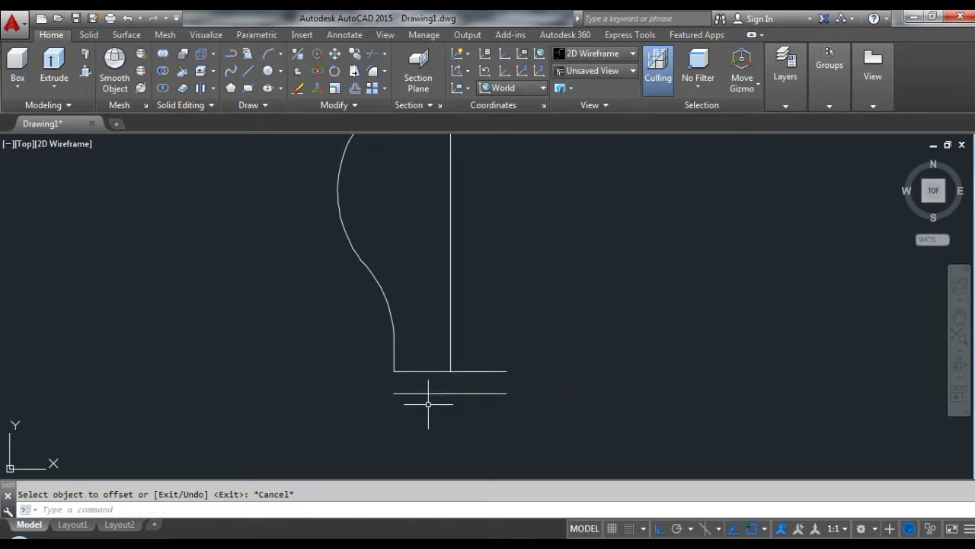
{"action": "key", "text": "Return"}
{"action": "scroll", "coordinate": [412, 394], "scroll_direction": "up", "scroll_amount": 4}
{"action": "left_click", "coordinate": [366, 336]}
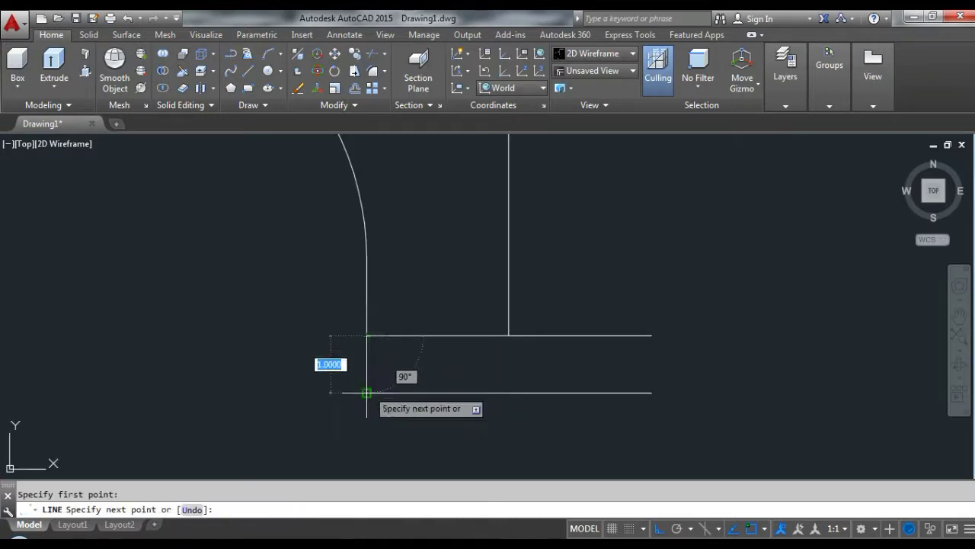
{"action": "key", "text": "Escape"}
{"action": "type", "text": "O"}
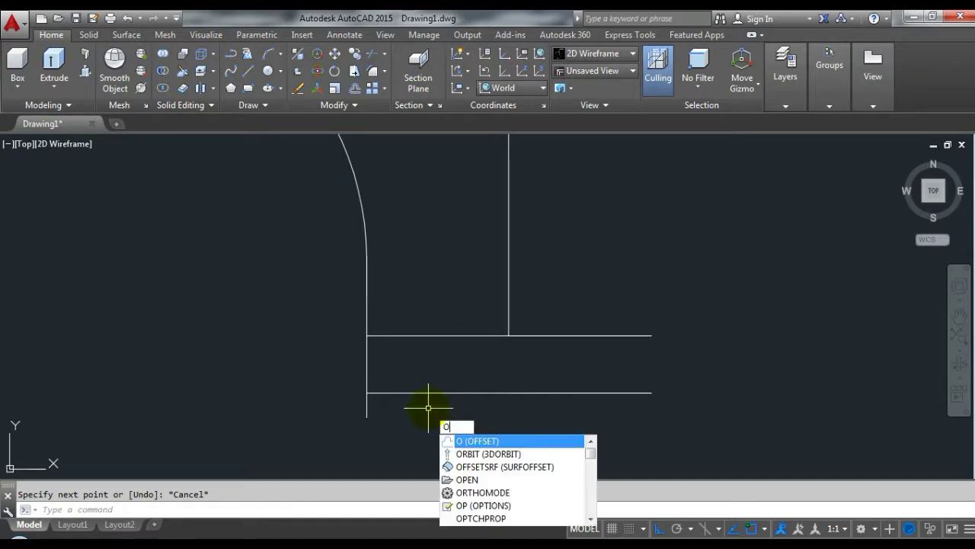
- Offset the short vertical neck line 0.25 to the right
{"action": "key", "text": "Return"}
{"action": "type", "text": "0.25"}
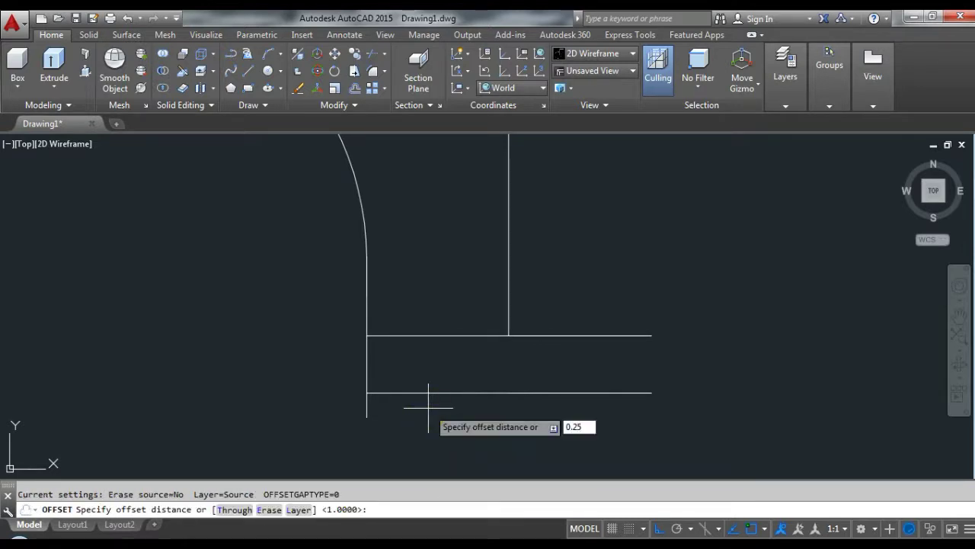
{"action": "key", "text": "Return"}
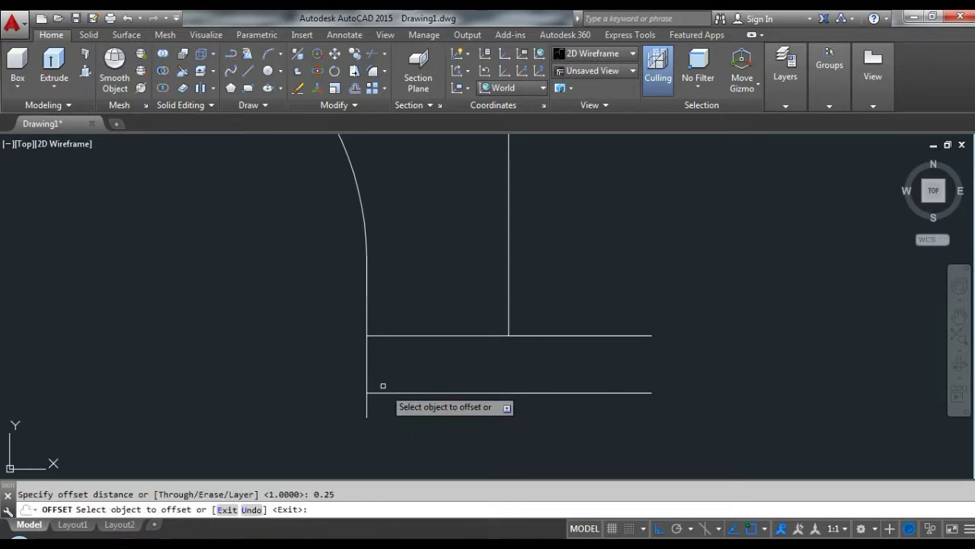
{"action": "left_click", "coordinate": [367, 381]}
{"action": "left_click", "coordinate": [442, 372]}
{"action": "key", "text": "Escape"}
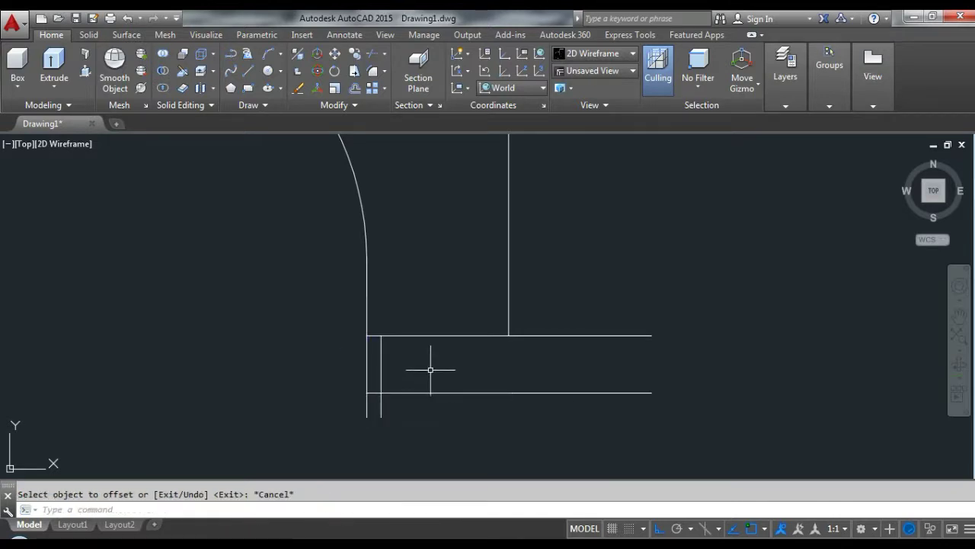
- Draw a slanted edge from the curve's lower end down to the new base line
{"action": "type", "text": "l"}
{"action": "key", "text": "Return"}
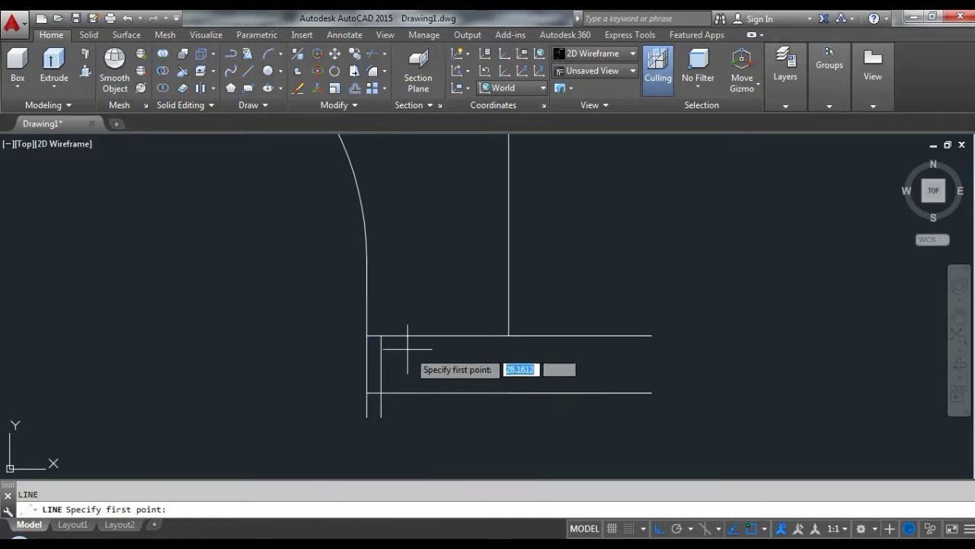
{"action": "left_click", "coordinate": [367, 335]}
{"action": "left_click", "coordinate": [381, 392]}
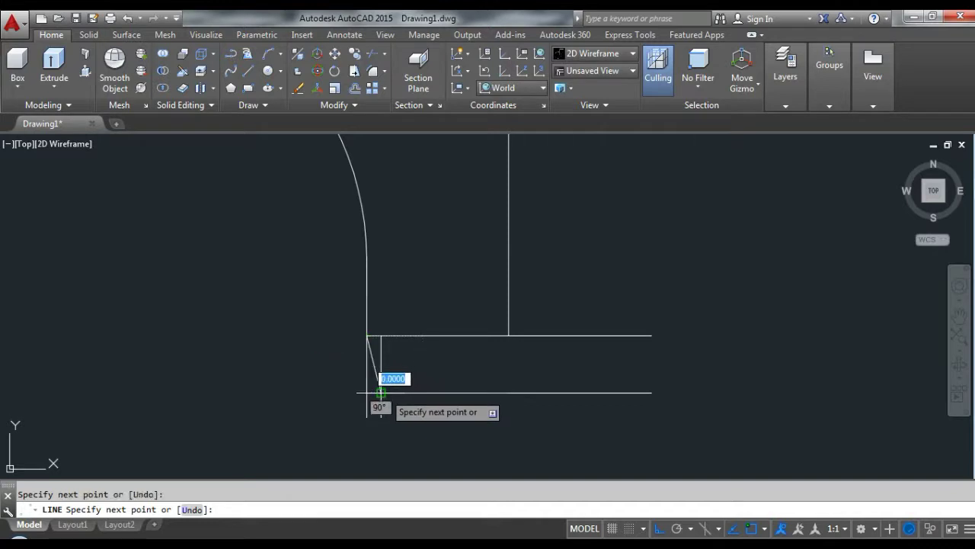
{"action": "key", "text": "Escape"}
- Delete the copied vertical helper line
{"action": "left_click", "coordinate": [403, 366]}
{"action": "left_click", "coordinate": [379, 352]}
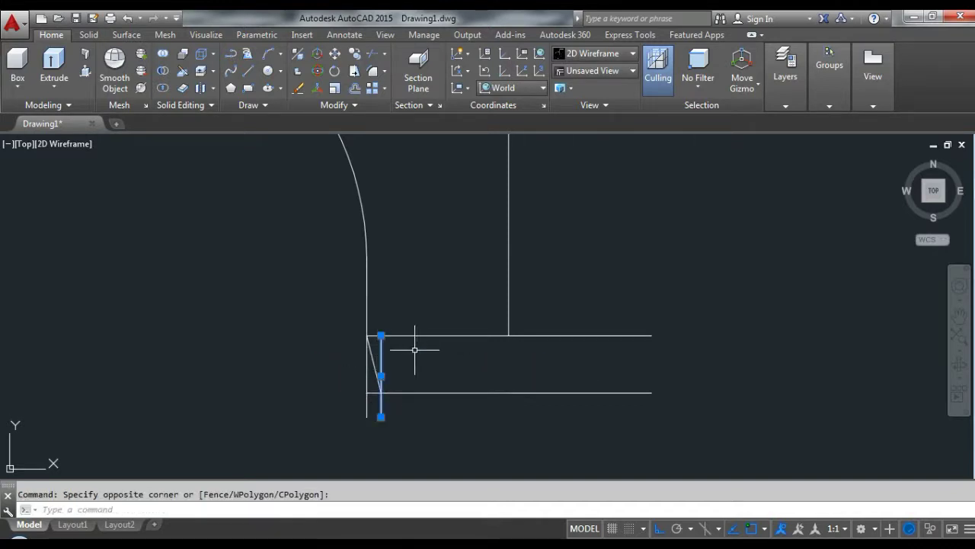
{"action": "key", "text": "Delete"}
{"action": "type", "text": "r"}
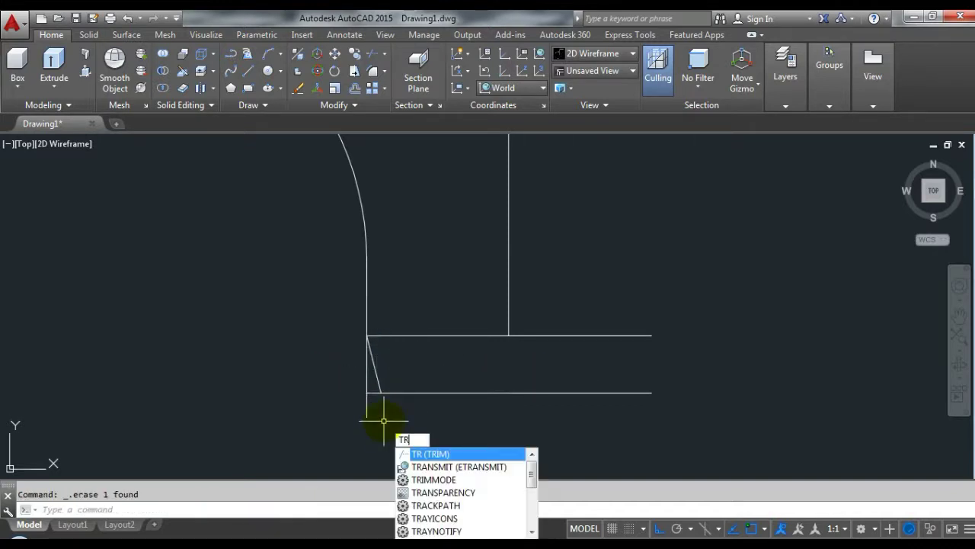
{"action": "key", "text": "Return"}
{"action": "left_click", "coordinate": [378, 419]}
{"action": "left_click", "coordinate": [361, 404]}
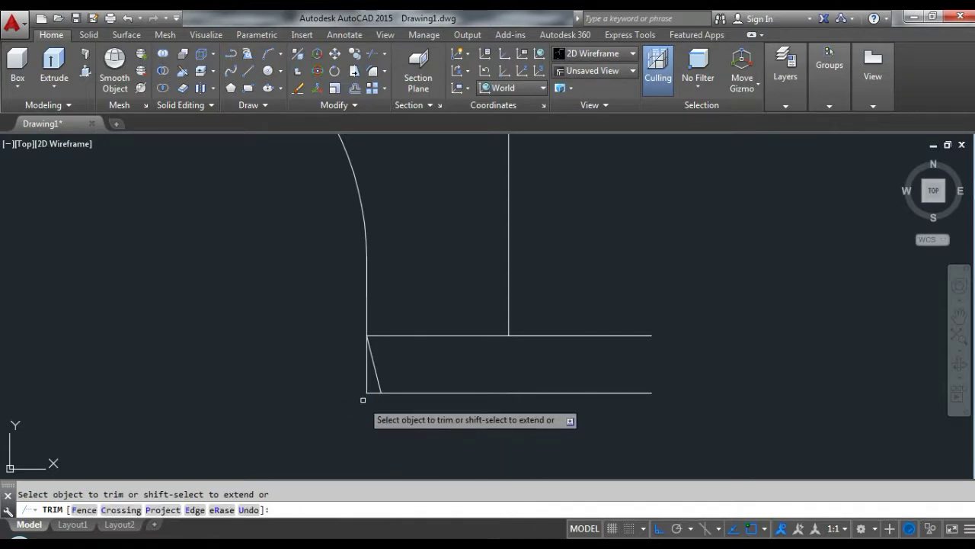
{"action": "key", "text": "Escape"}
- Erase the leftover vertical line and the old upper base line
{"action": "left_click", "coordinate": [370, 402]}
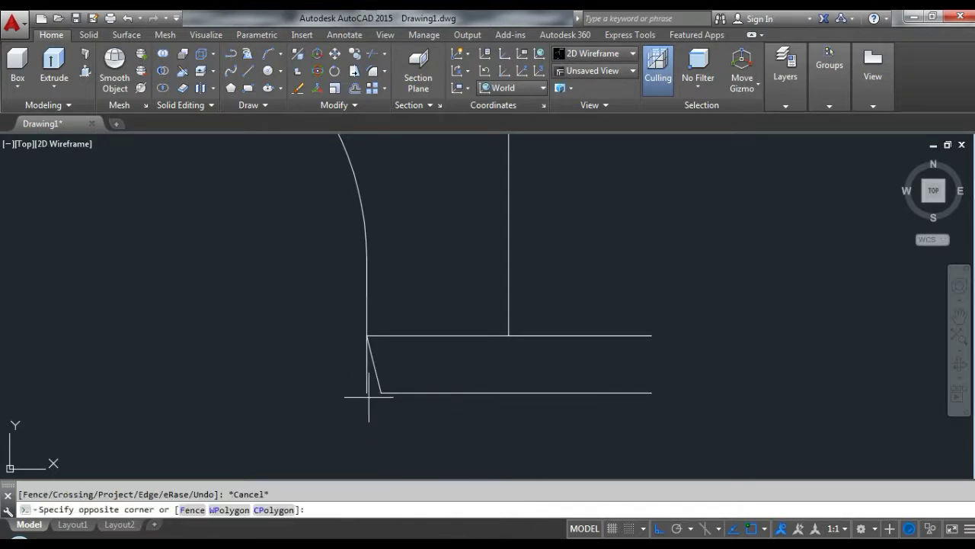
{"action": "left_click", "coordinate": [365, 389]}
{"action": "key", "text": "Delete"}
{"action": "left_click", "coordinate": [446, 358]}
{"action": "left_click", "coordinate": [430, 324]}
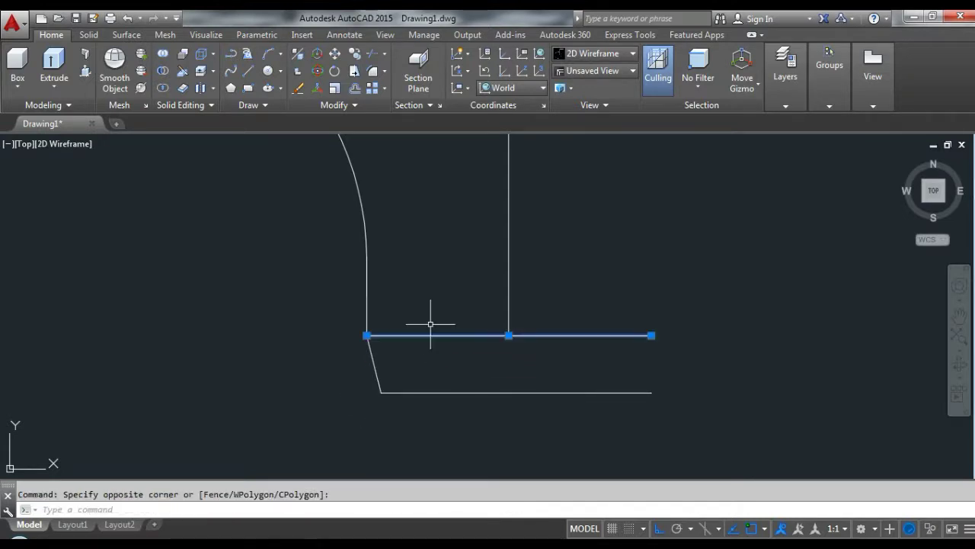
{"action": "scroll", "coordinate": [425, 394], "scroll_direction": "down", "scroll_amount": 4}
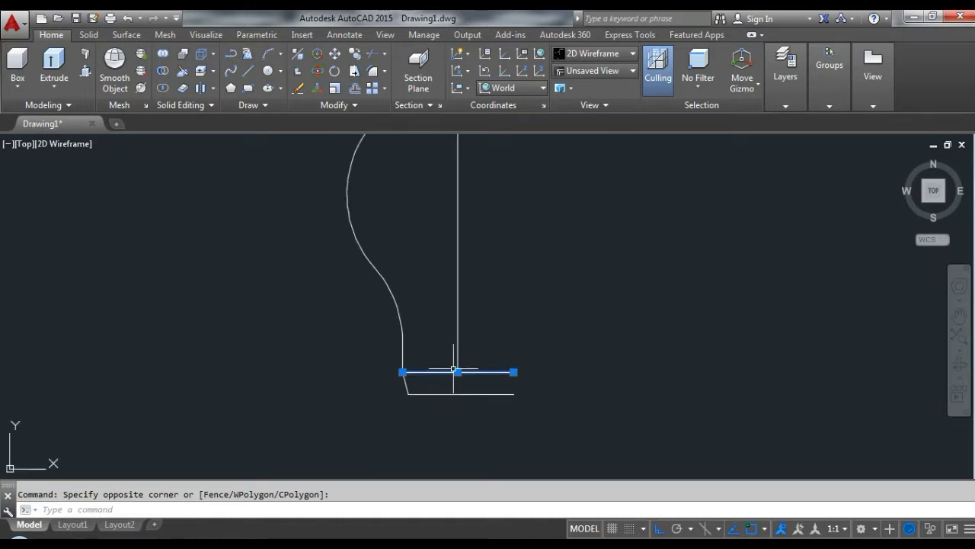
{"action": "key", "text": "Delete"}
- Try EXTEND on the profile, then cancel it
{"action": "type", "text": "ex"}
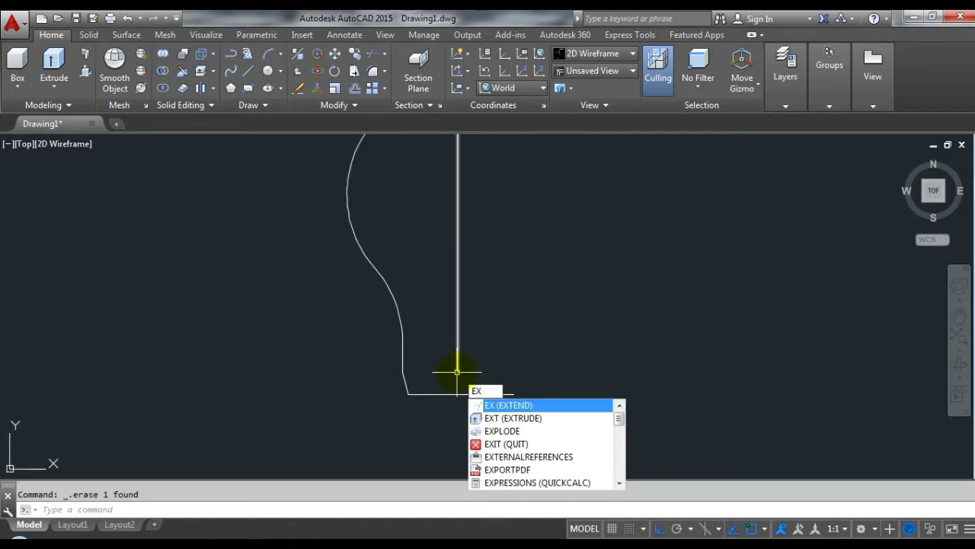
{"action": "key", "text": "Return"}
{"action": "key", "text": "Return"}
{"action": "key", "text": "Escape"}
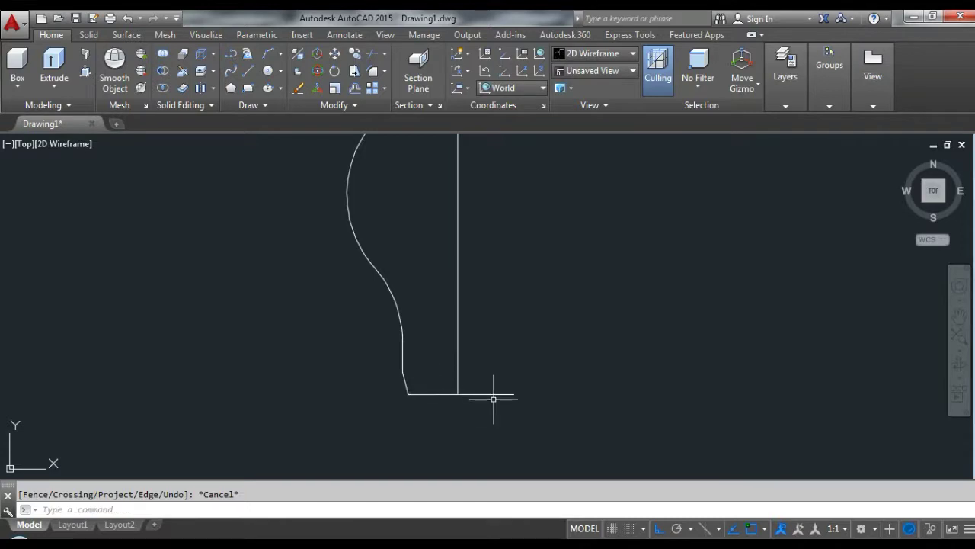
{"action": "scroll", "coordinate": [420, 389], "scroll_direction": "up", "scroll_amount": 2}
{"action": "scroll", "coordinate": [415, 365], "scroll_direction": "up", "scroll_amount": 2}
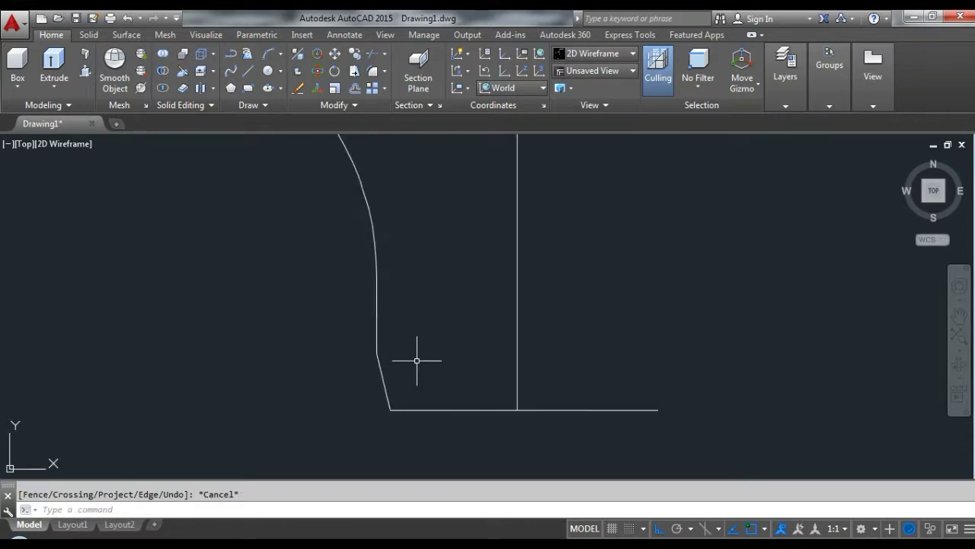
{"action": "type", "text": "F"}
- Attempt a fillet on the slanted edge and bottom line, cancelling without a result
{"action": "key", "text": "Return"}
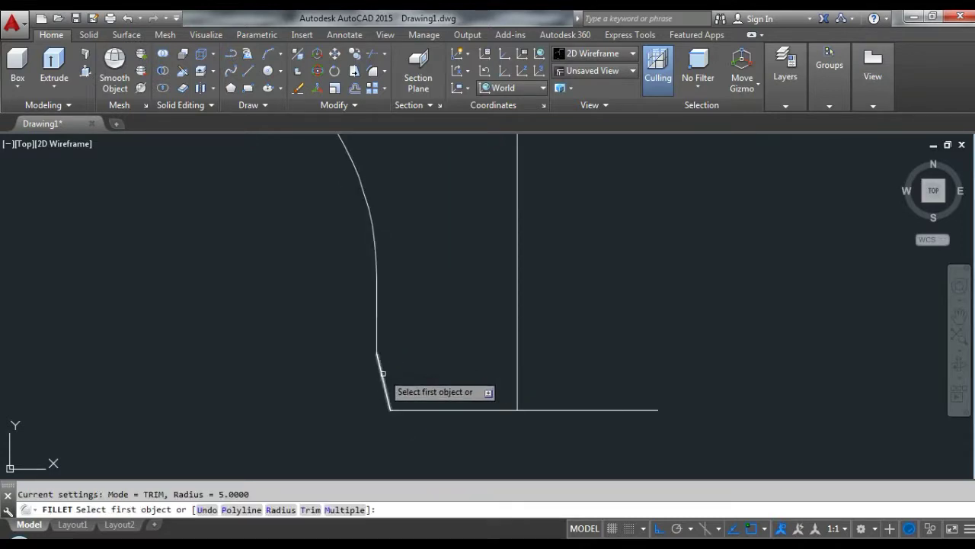
{"action": "left_click", "coordinate": [381, 376]}
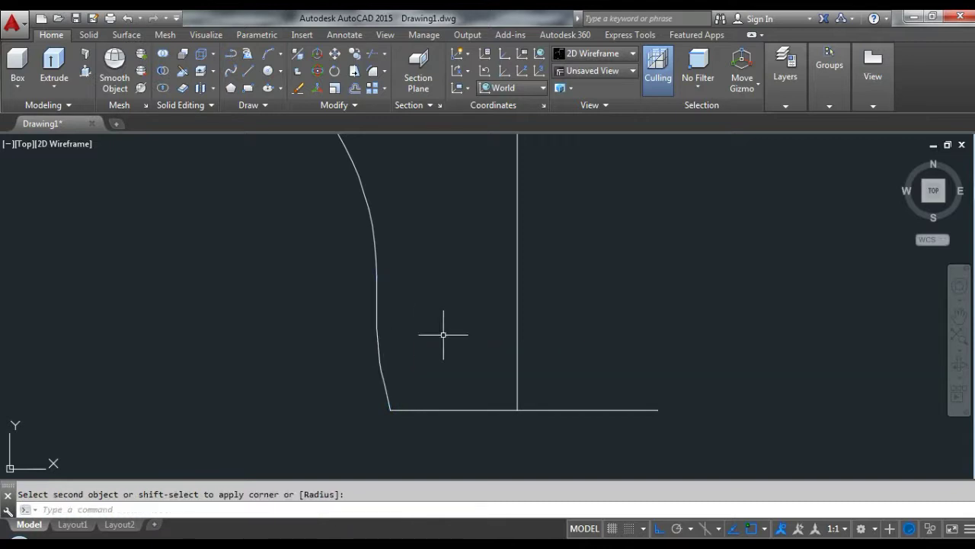
{"action": "scroll", "coordinate": [381, 365], "scroll_direction": "down", "scroll_amount": 4}
{"action": "scroll", "coordinate": [395, 404], "scroll_direction": "up", "scroll_amount": 3}
{"action": "scroll", "coordinate": [391, 392], "scroll_direction": "up", "scroll_amount": 2}
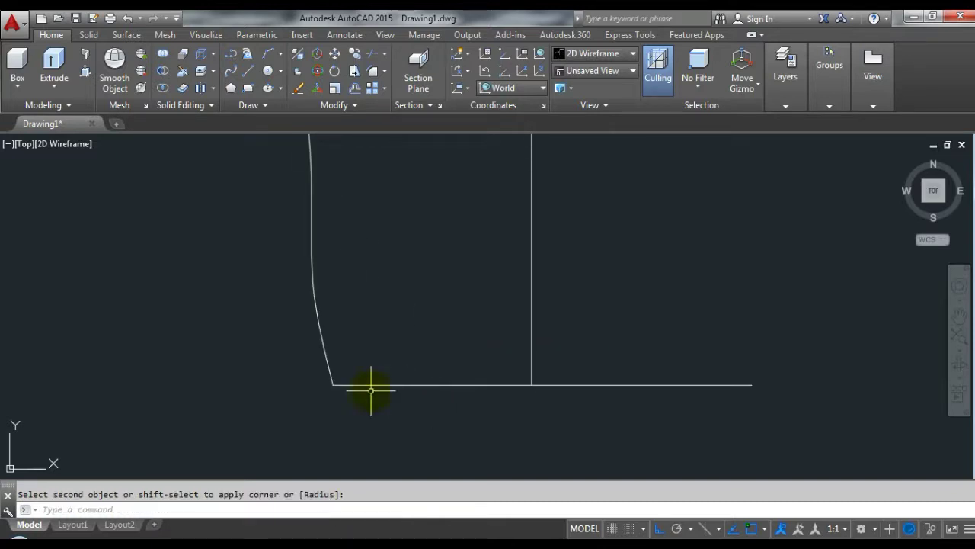
{"action": "type", "text": "F"}
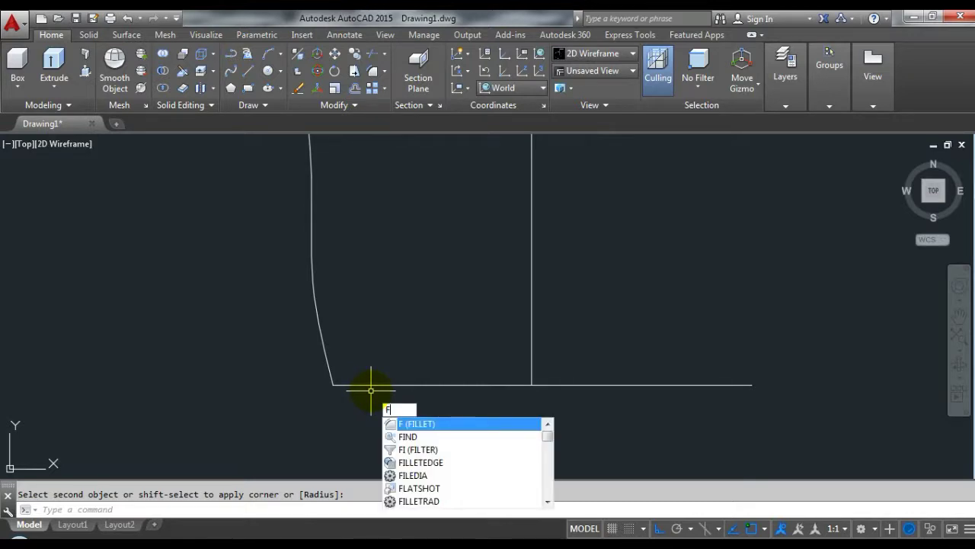
{"action": "key", "text": "Return"}
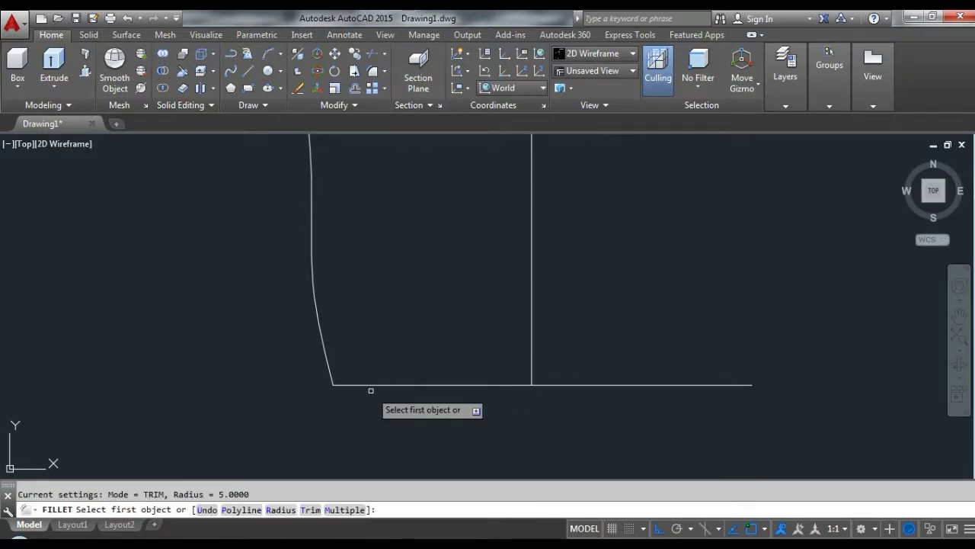
{"action": "type", "text": "r"}
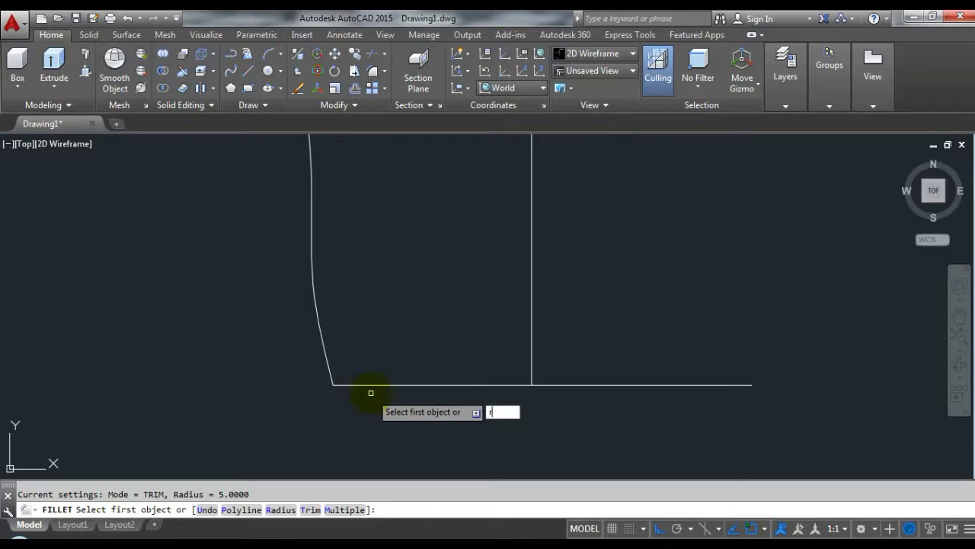
{"action": "key", "text": "Return"}
{"action": "key", "text": "Return"}
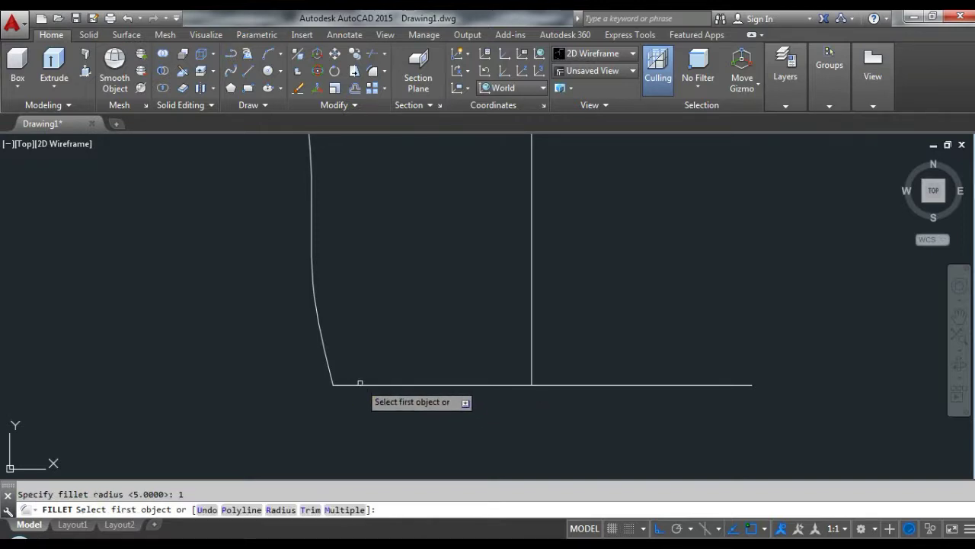
{"action": "left_click", "coordinate": [360, 384]}
{"action": "key", "text": "Escape"}
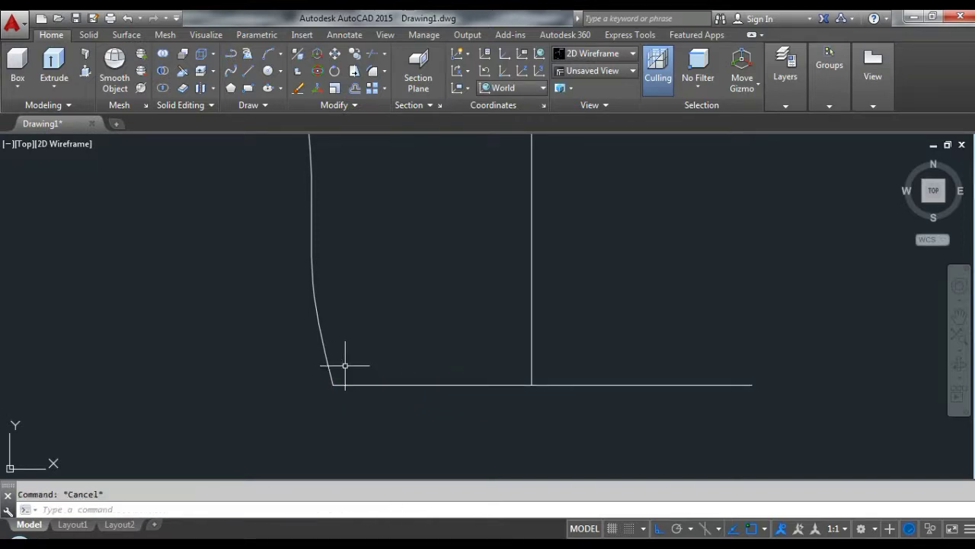
{"action": "scroll", "coordinate": [359, 384], "scroll_direction": "down", "scroll_amount": 5}
{"action": "scroll", "coordinate": [393, 393], "scroll_direction": "down", "scroll_amount": 2}
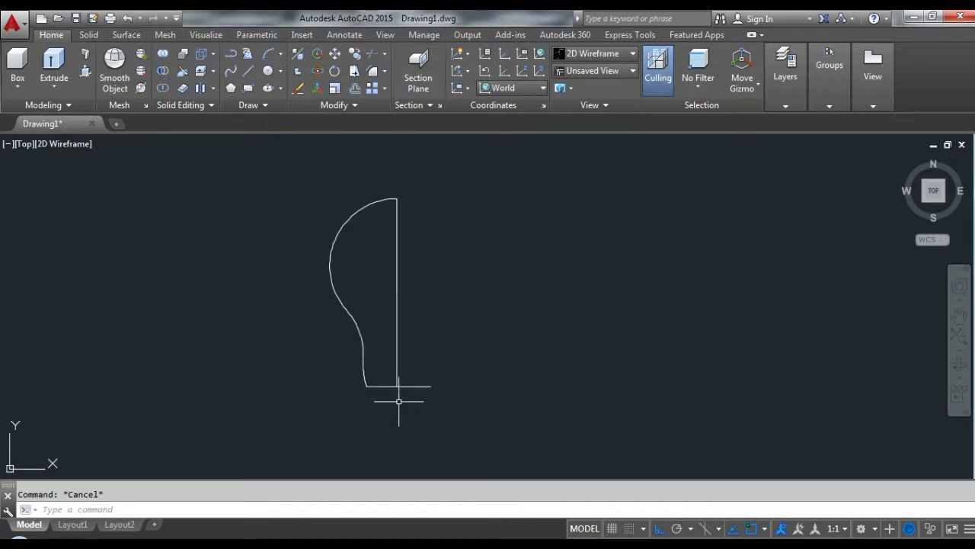
{"action": "scroll", "coordinate": [370, 388], "scroll_direction": "up", "scroll_amount": 2}
{"action": "scroll", "coordinate": [373, 385], "scroll_direction": "up", "scroll_amount": 4}
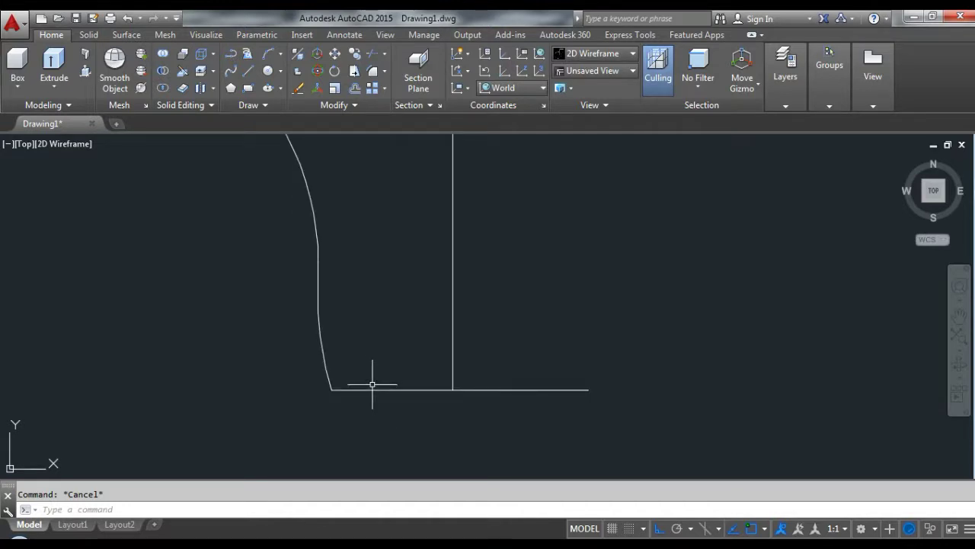
{"action": "scroll", "coordinate": [342, 396], "scroll_direction": "up", "scroll_amount": 2}
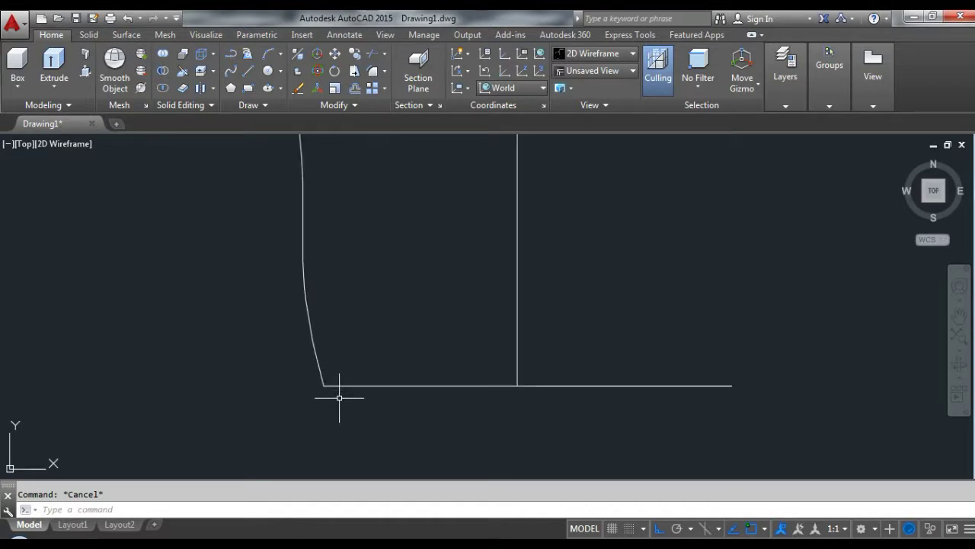
- Fillet the base line and slanted curve with a 0.25 radius
{"action": "type", "text": "f"}
{"action": "key", "text": "Return"}
{"action": "type", "text": "r"}
{"action": "key", "text": "Return"}
{"action": "scroll", "coordinate": [331, 388], "scroll_direction": "up", "scroll_amount": 1}
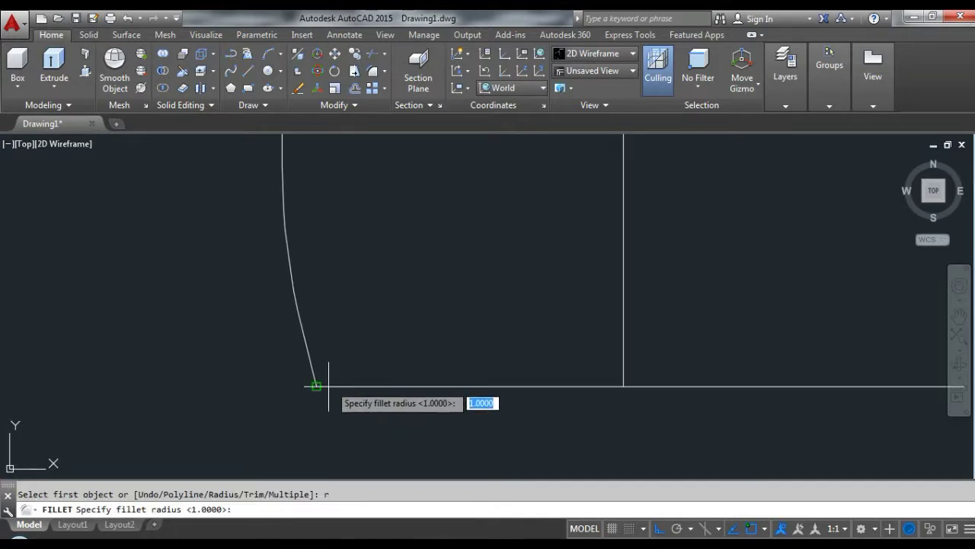
{"action": "left_click", "coordinate": [311, 399]}
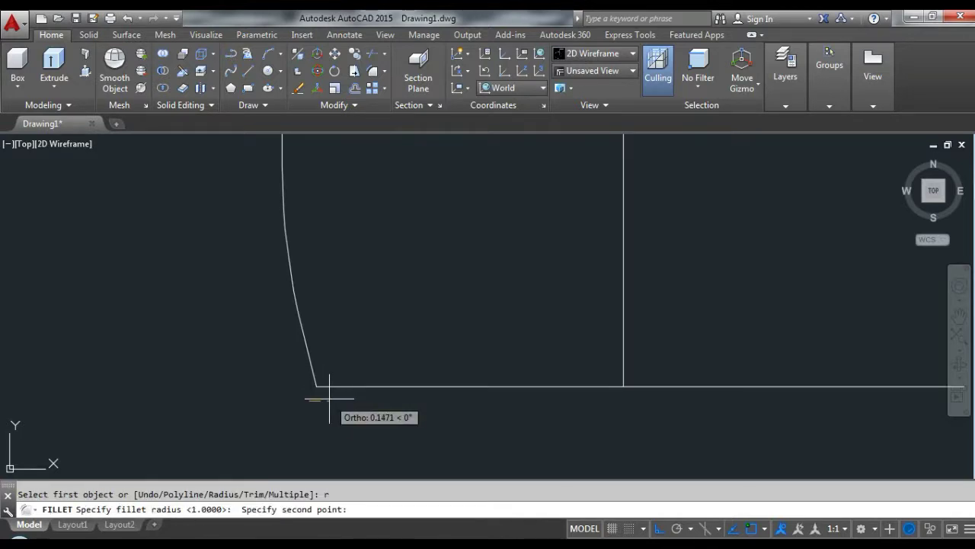
{"action": "type", "text": "0.25"}
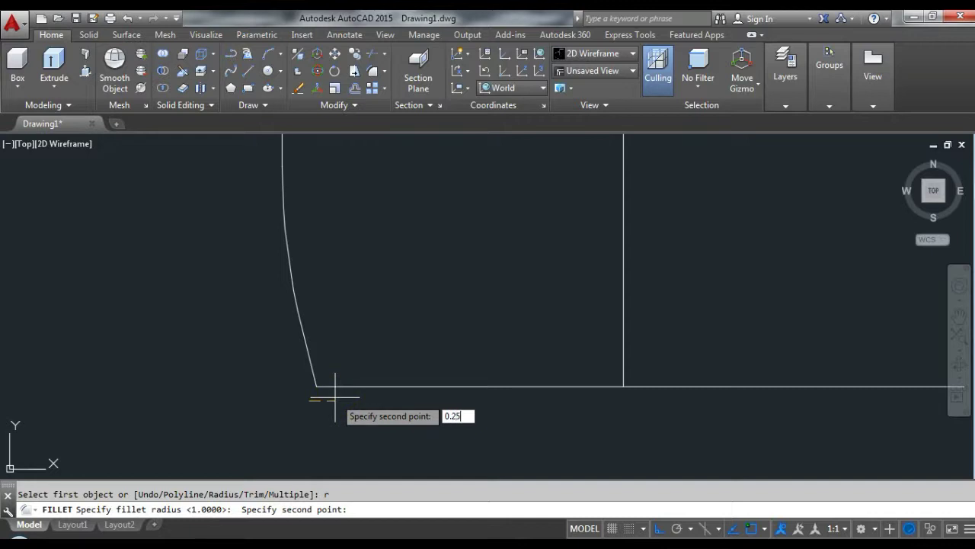
{"action": "key", "text": "Return"}
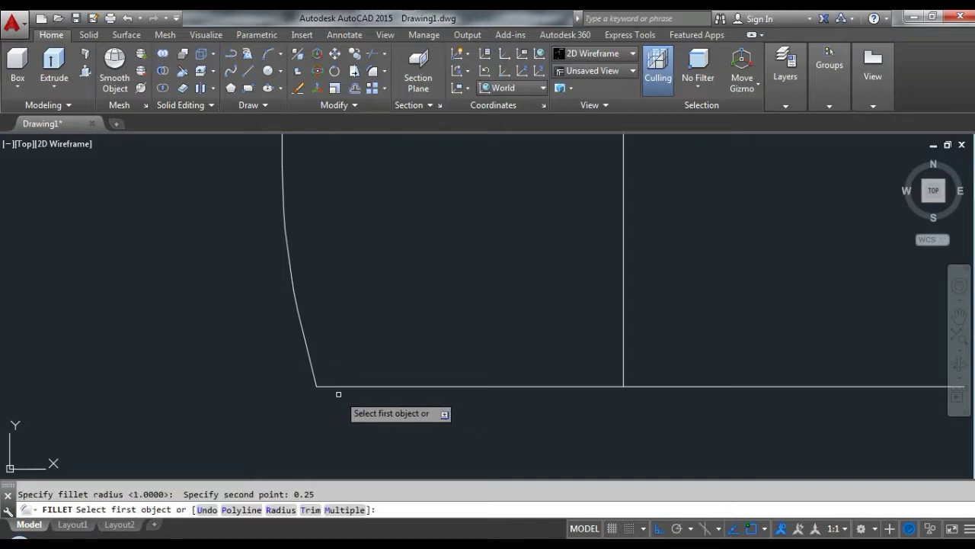
{"action": "left_click", "coordinate": [319, 386]}
{"action": "left_click", "coordinate": [310, 369]}
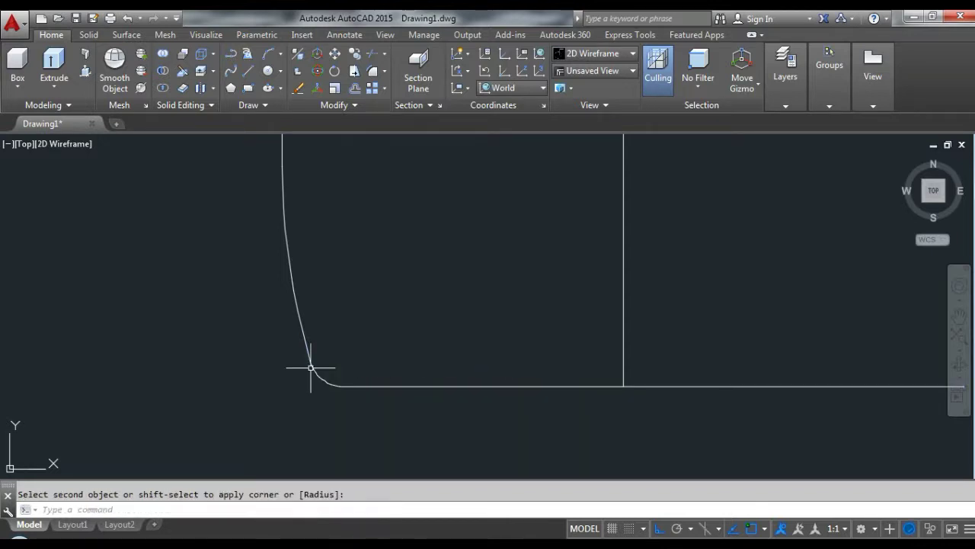
{"action": "scroll", "coordinate": [320, 389], "scroll_direction": "down", "scroll_amount": 5}
{"action": "scroll", "coordinate": [331, 394], "scroll_direction": "up", "scroll_amount": 2}
{"action": "scroll", "coordinate": [326, 398], "scroll_direction": "up", "scroll_amount": 3}
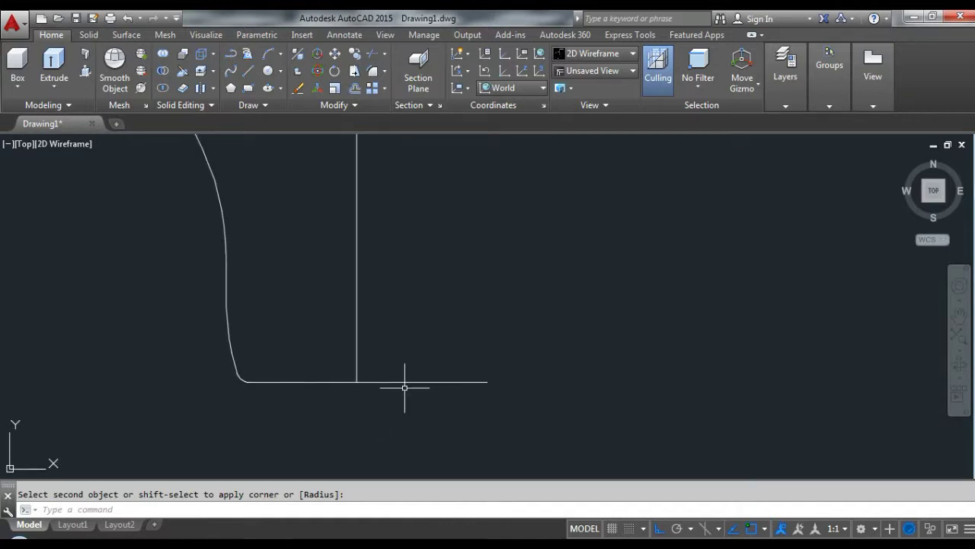
- Trim the base line's end that runs past the vertical central axis
{"action": "type", "text": "Tr"}
{"action": "key", "text": "Return"}
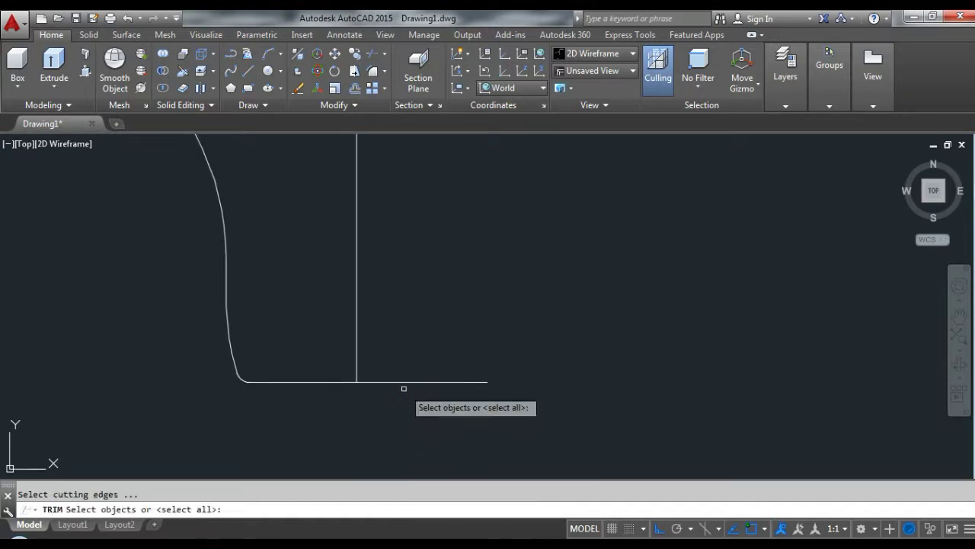
{"action": "key", "text": "Return"}
{"action": "left_click", "coordinate": [408, 387]}
{"action": "key", "text": "Escape"}
{"action": "scroll", "coordinate": [391, 370], "scroll_direction": "down", "scroll_amount": 2}
{"action": "scroll", "coordinate": [338, 399], "scroll_direction": "down", "scroll_amount": 2}
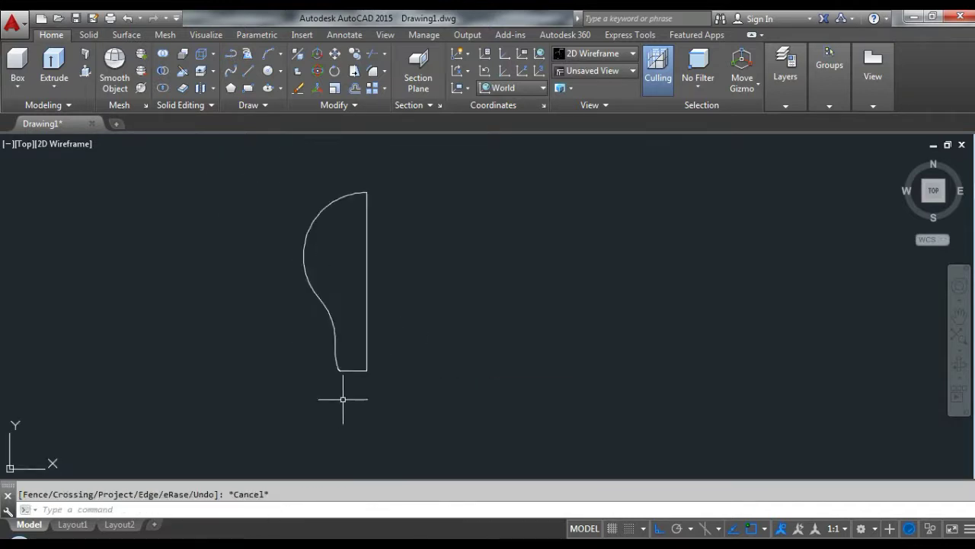
{"action": "scroll", "coordinate": [344, 354], "scroll_direction": "down", "scroll_amount": 1}
{"action": "scroll", "coordinate": [344, 354], "scroll_direction": "up", "scroll_amount": 2}
{"action": "scroll", "coordinate": [365, 381], "scroll_direction": "up", "scroll_amount": 1}
{"action": "scroll", "coordinate": [393, 333], "scroll_direction": "down", "scroll_amount": 3}
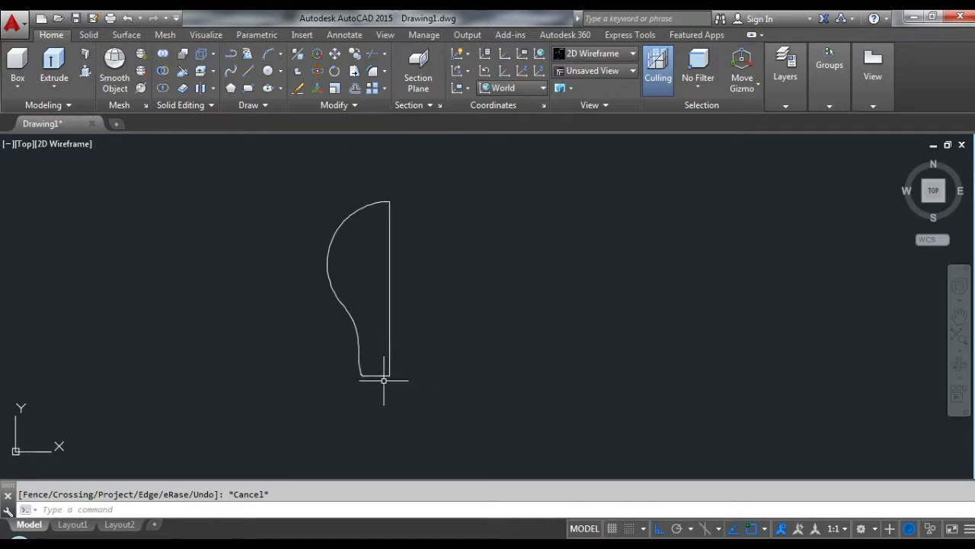
{"action": "scroll", "coordinate": [382, 379], "scroll_direction": "up", "scroll_amount": 3}
{"action": "scroll", "coordinate": [358, 387], "scroll_direction": "up", "scroll_amount": 2}
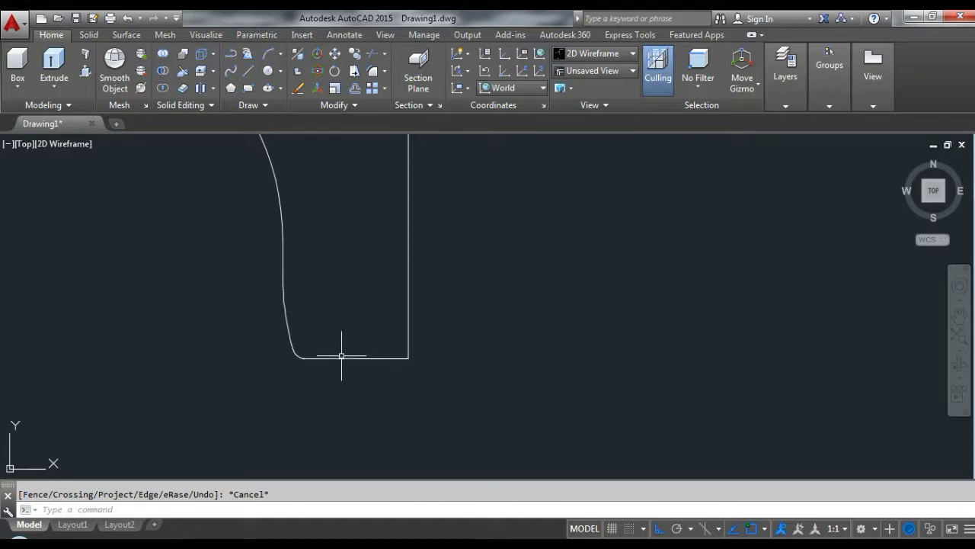
{"action": "scroll", "coordinate": [335, 385], "scroll_direction": "down", "scroll_amount": 3}
{"action": "scroll", "coordinate": [323, 351], "scroll_direction": "down", "scroll_amount": 2}
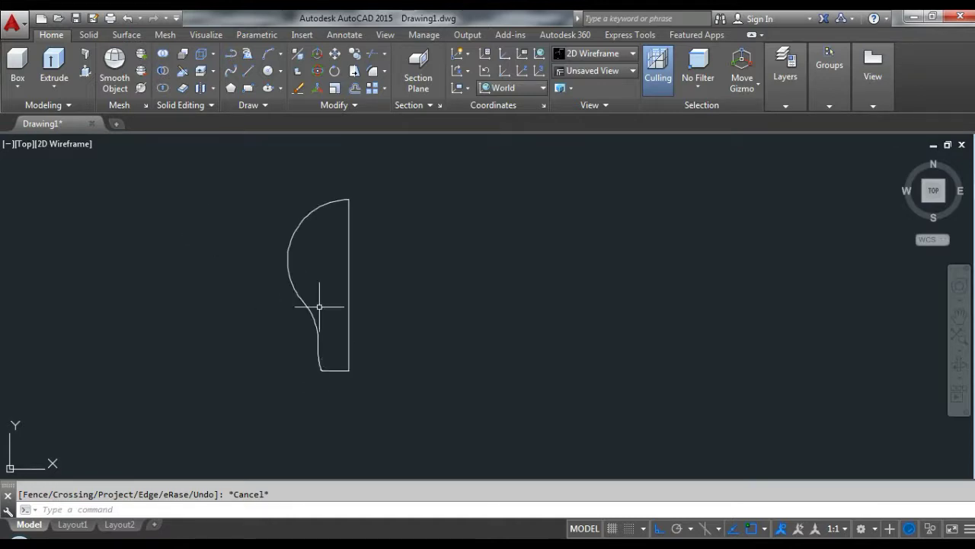
{"action": "scroll", "coordinate": [320, 247], "scroll_direction": "up", "scroll_amount": 2}
{"action": "type", "text": "O"}
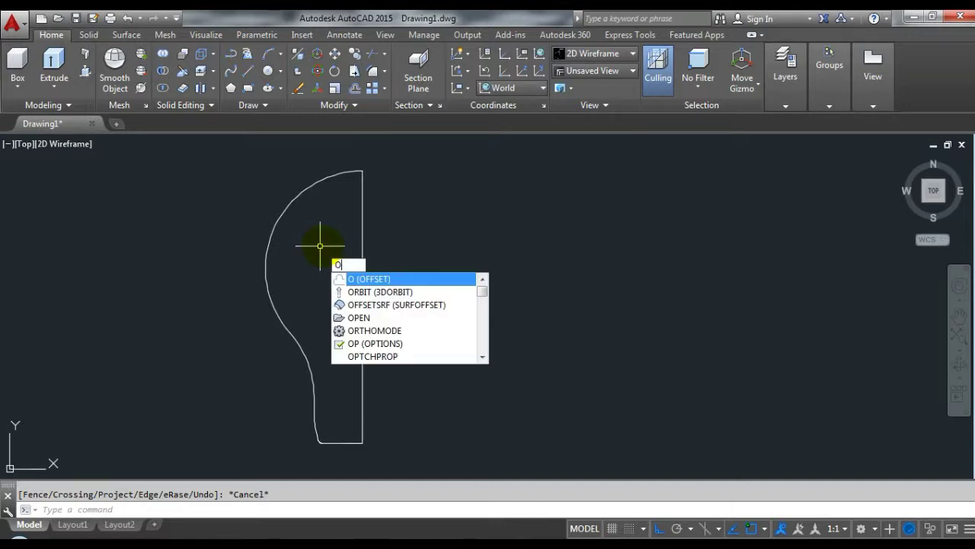
- Offset the bulb's upper arc and the next two profile curves 0.1 toward the inside
{"action": "key", "text": "Return"}
{"action": "type", "text": "0.1"}
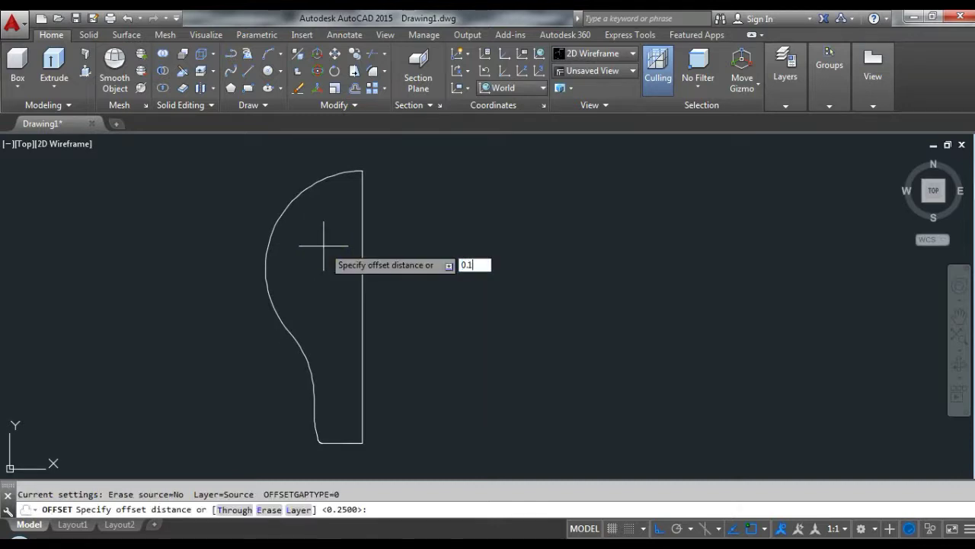
{"action": "key", "text": "Return"}
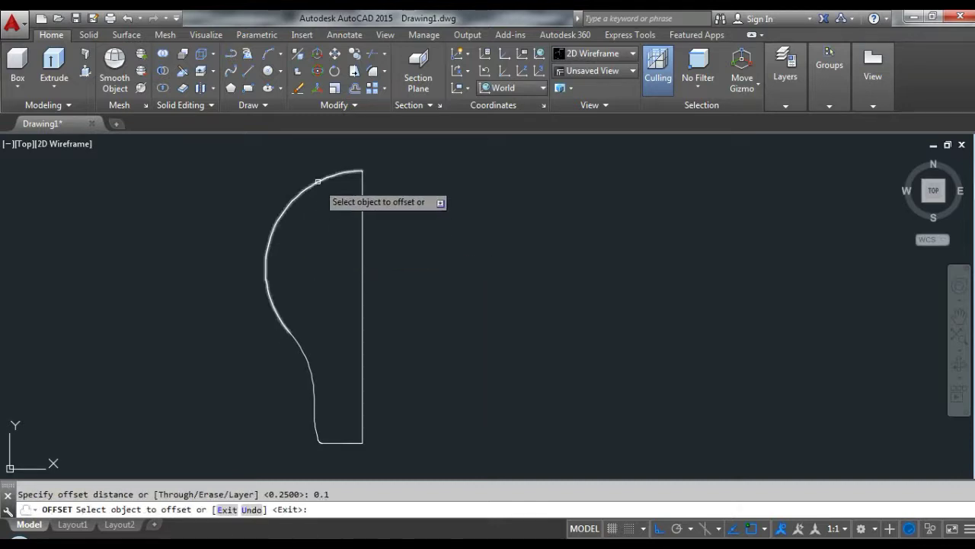
{"action": "left_click", "coordinate": [319, 181]}
{"action": "left_click", "coordinate": [336, 204]}
{"action": "scroll", "coordinate": [294, 324], "scroll_direction": "up", "scroll_amount": 5}
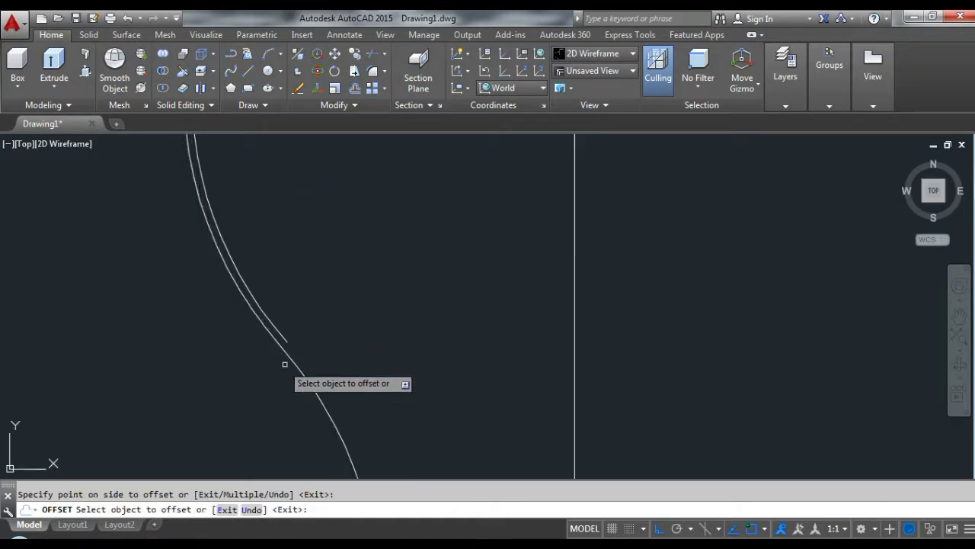
{"action": "left_click", "coordinate": [292, 362]}
{"action": "left_click", "coordinate": [303, 356]}
{"action": "scroll", "coordinate": [342, 343], "scroll_direction": "down", "scroll_amount": 5}
{"action": "scroll", "coordinate": [355, 413], "scroll_direction": "up", "scroll_amount": 4}
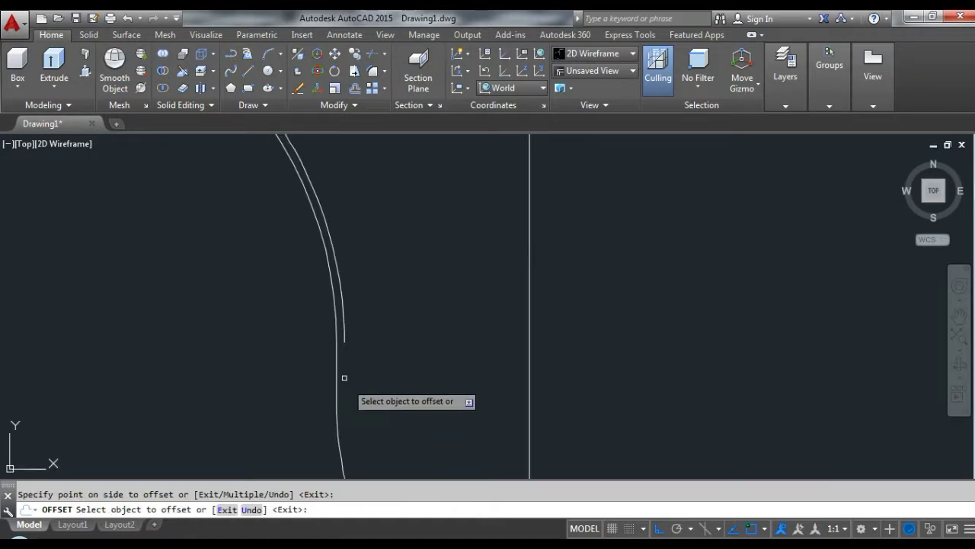
{"action": "scroll", "coordinate": [357, 363], "scroll_direction": "down", "scroll_amount": 2}
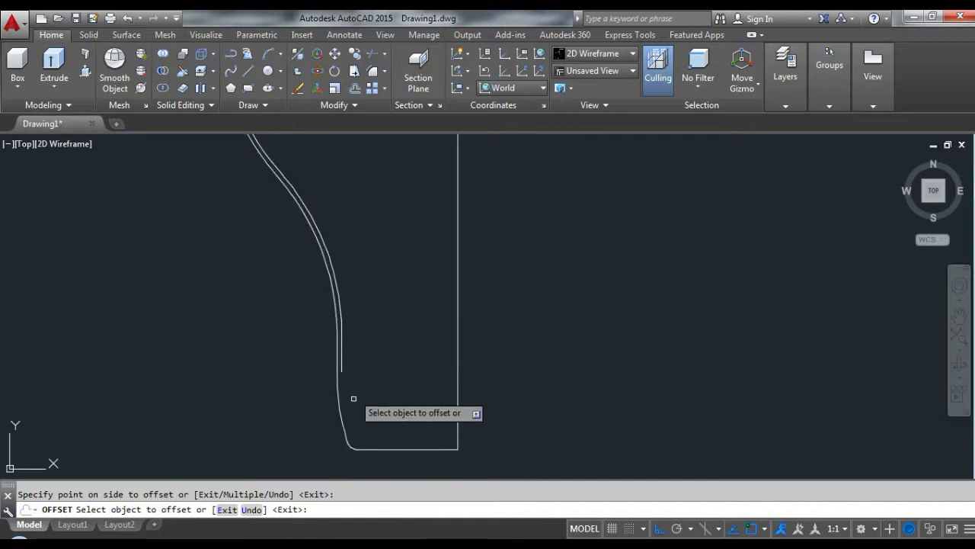
{"action": "left_click", "coordinate": [337, 381]}
{"action": "left_click", "coordinate": [370, 381]}
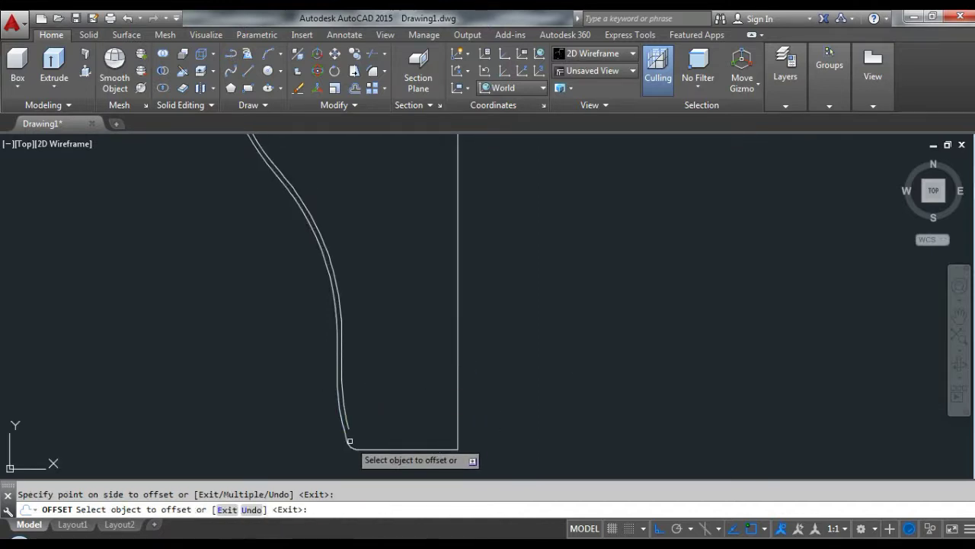
- Offset the remaining lower curve, rounded bottom corner arc and bottom line 0.1 inward
{"action": "scroll", "coordinate": [345, 437], "scroll_direction": "up", "scroll_amount": 3}
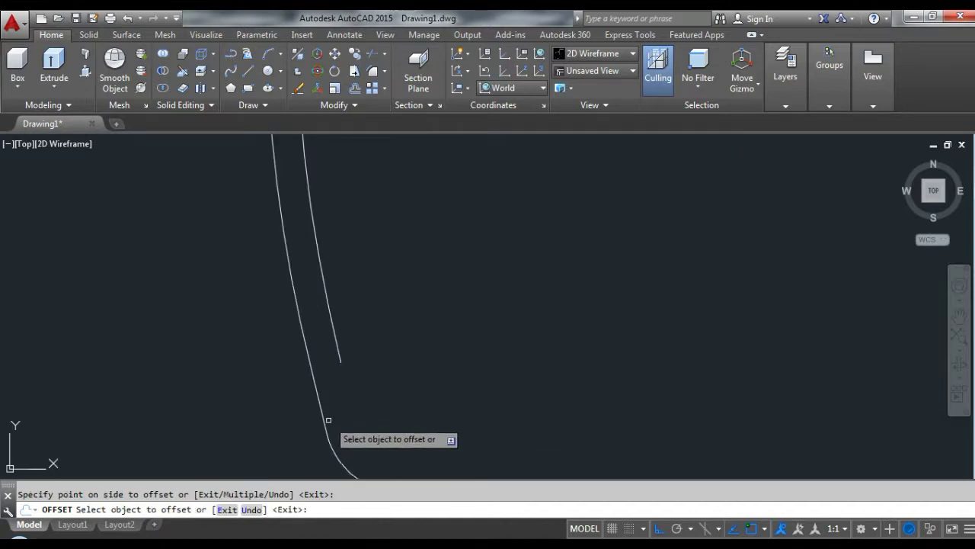
{"action": "left_click", "coordinate": [325, 421]}
{"action": "left_click", "coordinate": [357, 358]}
{"action": "scroll", "coordinate": [359, 345], "scroll_direction": "down", "scroll_amount": 2}
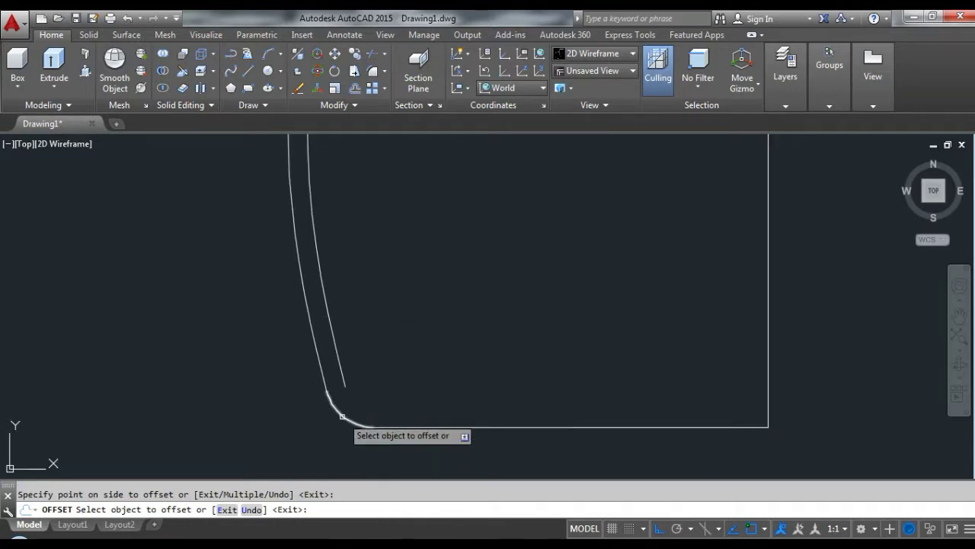
{"action": "left_click", "coordinate": [336, 406]}
{"action": "left_click", "coordinate": [374, 381]}
{"action": "left_click", "coordinate": [390, 426]}
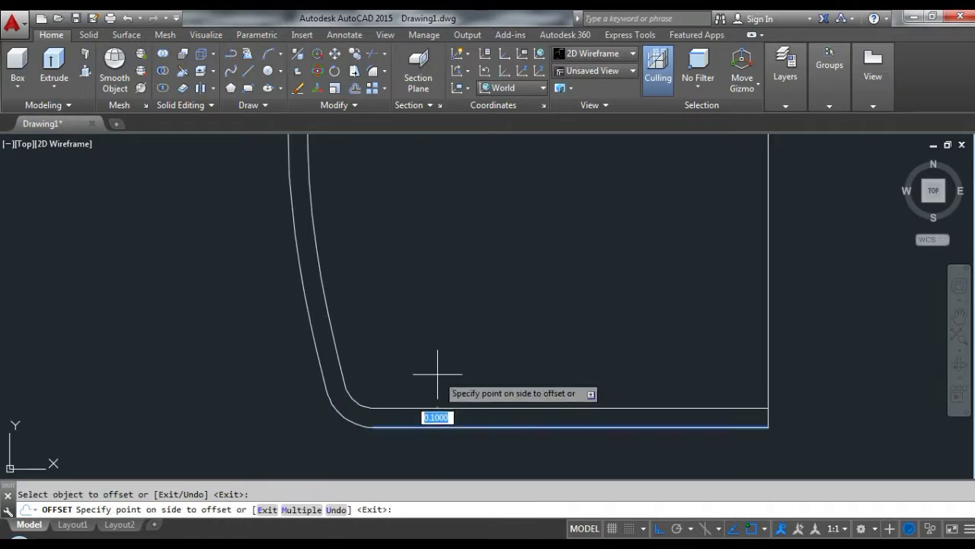
{"action": "left_click", "coordinate": [442, 374]}
{"action": "scroll", "coordinate": [403, 370], "scroll_direction": "down", "scroll_amount": 2}
{"action": "scroll", "coordinate": [424, 352], "scroll_direction": "down", "scroll_amount": 1}
{"action": "scroll", "coordinate": [395, 388], "scroll_direction": "up", "scroll_amount": 2}
{"action": "key", "text": "Escape"}
{"action": "scroll", "coordinate": [396, 388], "scroll_direction": "up", "scroll_amount": 5}
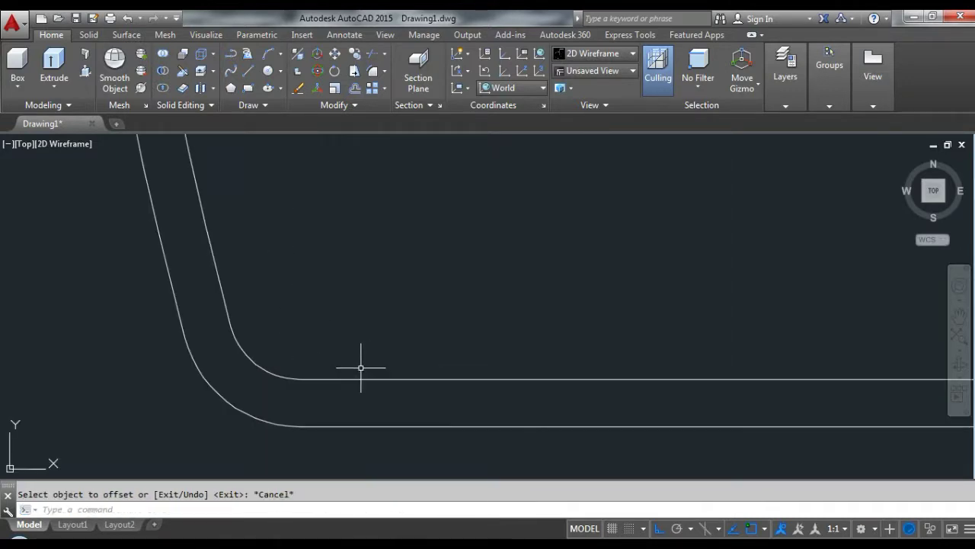
{"action": "type", "text": "f"}
{"action": "key", "text": "Return"}
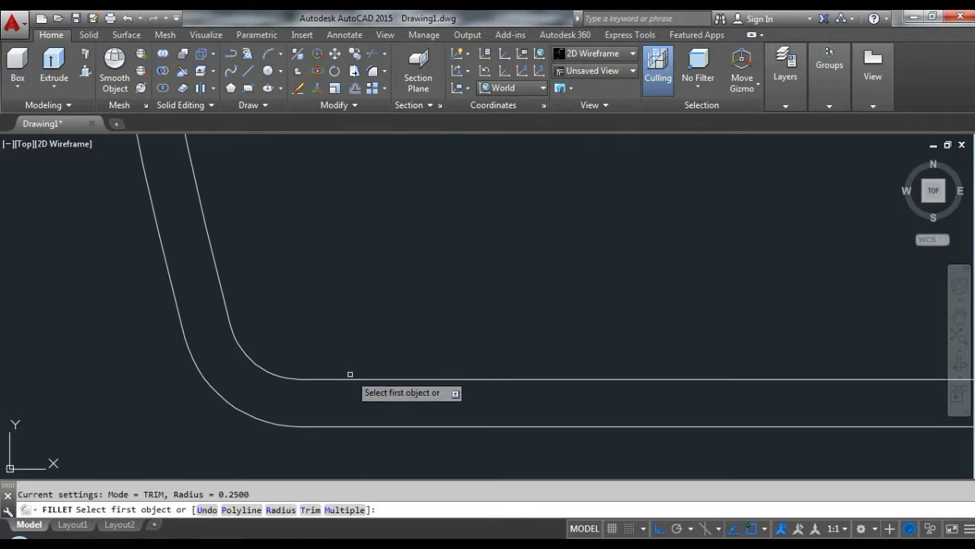
{"action": "type", "text": "r"}
{"action": "key", "text": "Return"}
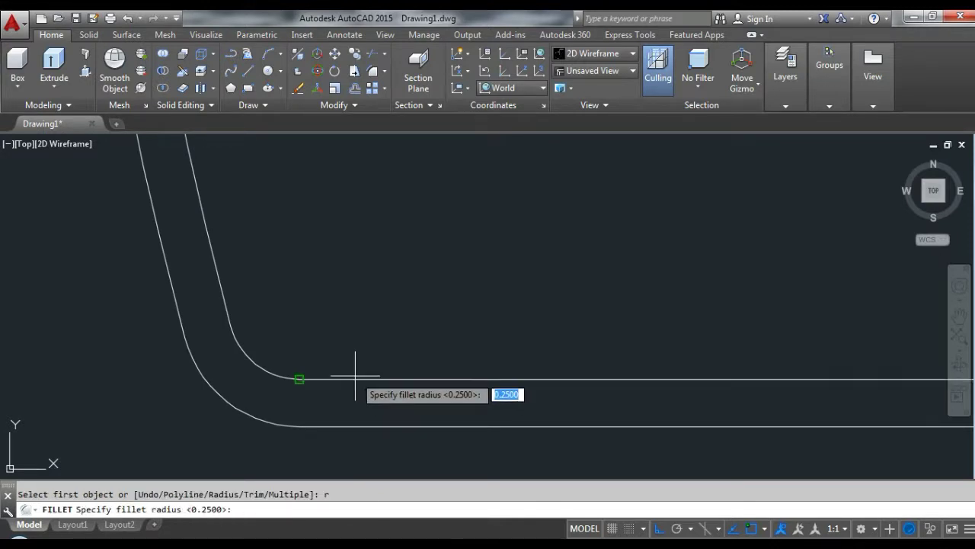
{"action": "type", "text": "0"}
{"action": "key", "text": "Return"}
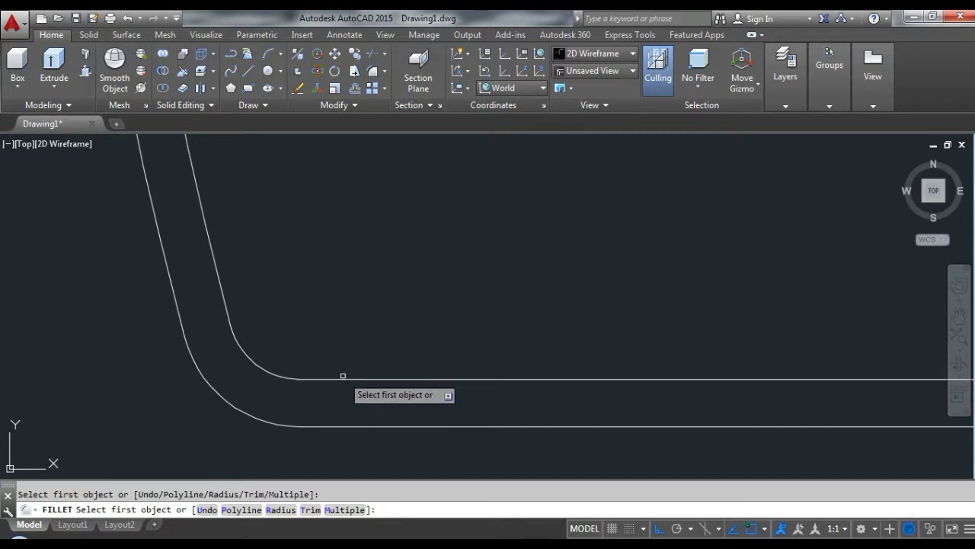
{"action": "left_click", "coordinate": [343, 378]}
{"action": "left_click", "coordinate": [287, 374]}
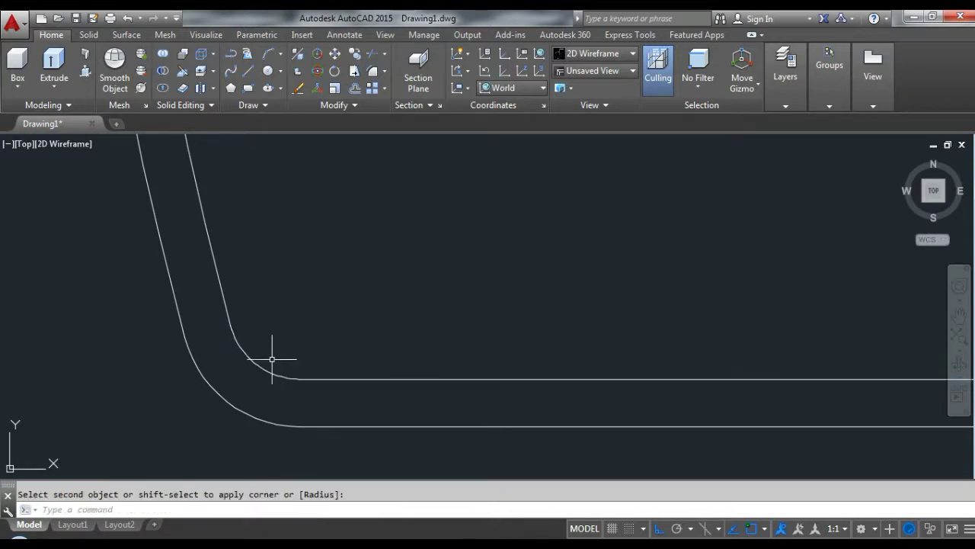
{"action": "key", "text": "Return"}
{"action": "left_click", "coordinate": [240, 345]}
{"action": "left_click", "coordinate": [226, 306]}
{"action": "key", "text": "Return"}
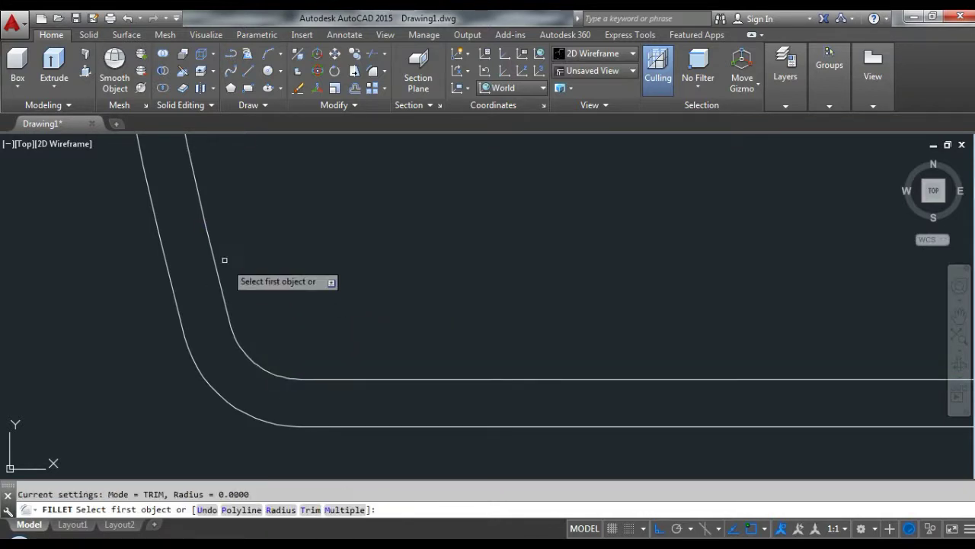
{"action": "left_click", "coordinate": [210, 244]}
{"action": "key", "text": "Escape"}
{"action": "scroll", "coordinate": [304, 294], "scroll_direction": "up", "scroll_amount": 5}
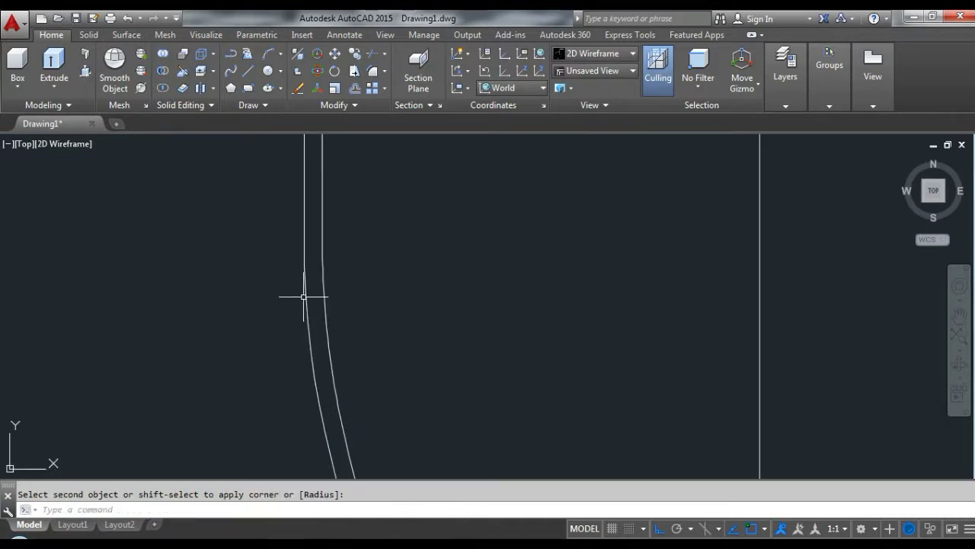
{"action": "key", "text": "Return"}
{"action": "scroll", "coordinate": [333, 297], "scroll_direction": "down", "scroll_amount": 3}
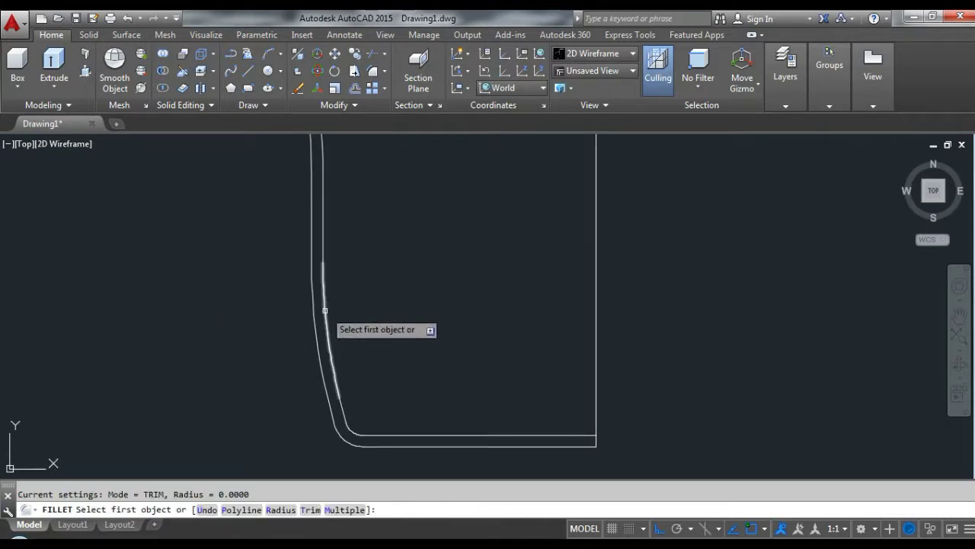
{"action": "left_click", "coordinate": [324, 309]}
{"action": "left_click", "coordinate": [323, 253]}
{"action": "key", "text": "Return"}
{"action": "left_click", "coordinate": [323, 219]}
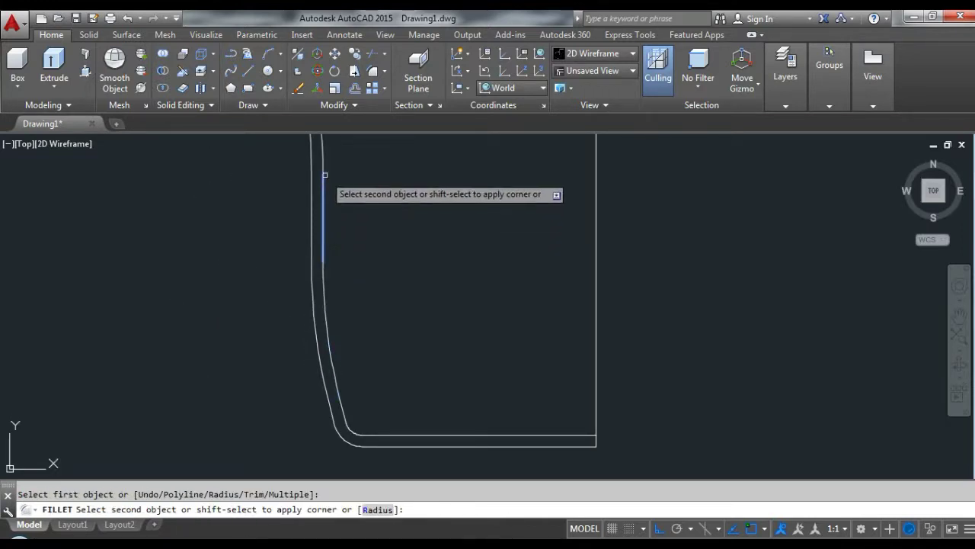
{"action": "key", "text": "Escape"}
{"action": "scroll", "coordinate": [398, 310], "scroll_direction": "down", "scroll_amount": 2}
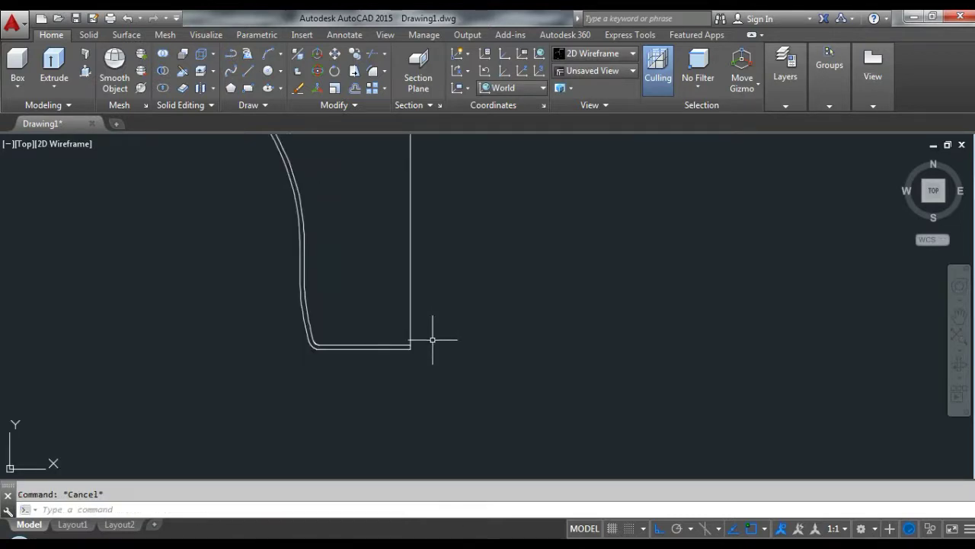
{"action": "scroll", "coordinate": [413, 335], "scroll_direction": "down", "scroll_amount": 1}
{"action": "type", "text": "r"}
{"action": "key", "text": "Return"}
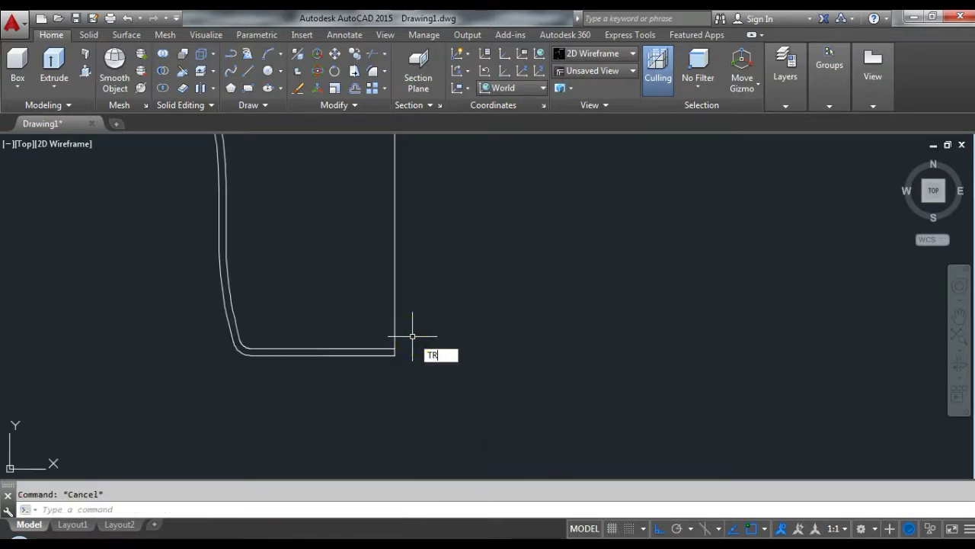
{"action": "key", "text": "Return"}
{"action": "left_click", "coordinate": [412, 318]}
{"action": "key", "text": "Escape"}
{"action": "scroll", "coordinate": [434, 391], "scroll_direction": "down", "scroll_amount": 3}
{"action": "scroll", "coordinate": [430, 251], "scroll_direction": "up", "scroll_amount": 2}
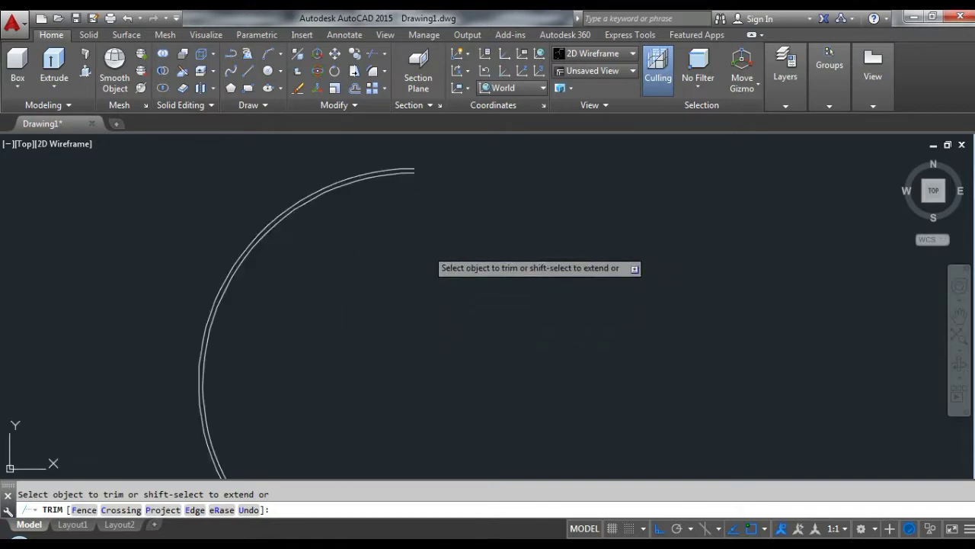
{"action": "scroll", "coordinate": [379, 196], "scroll_direction": "up", "scroll_amount": 1}
{"action": "key", "text": "Escape"}
{"action": "scroll", "coordinate": [396, 179], "scroll_direction": "up", "scroll_amount": 2}
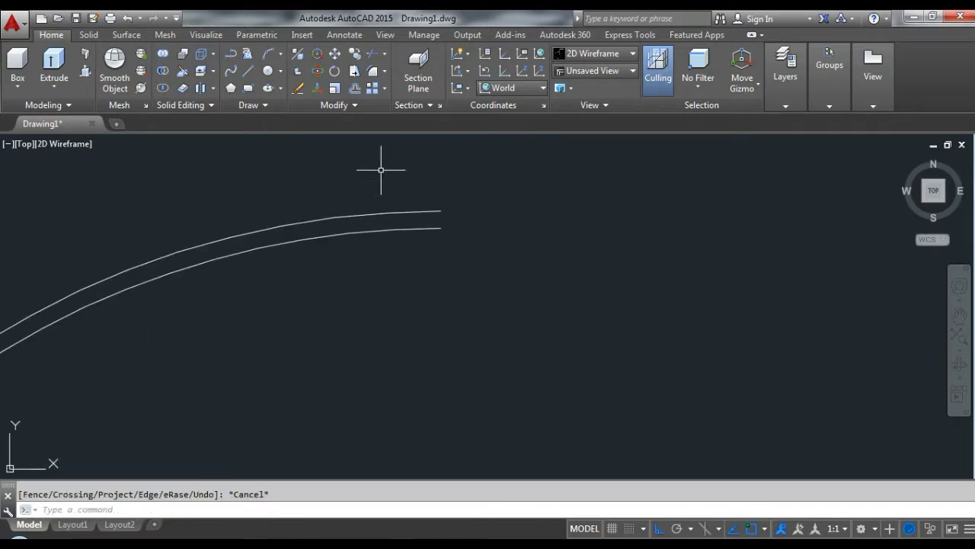
{"action": "type", "text": "l"}
{"action": "key", "text": "Return"}
{"action": "left_click", "coordinate": [441, 227]}
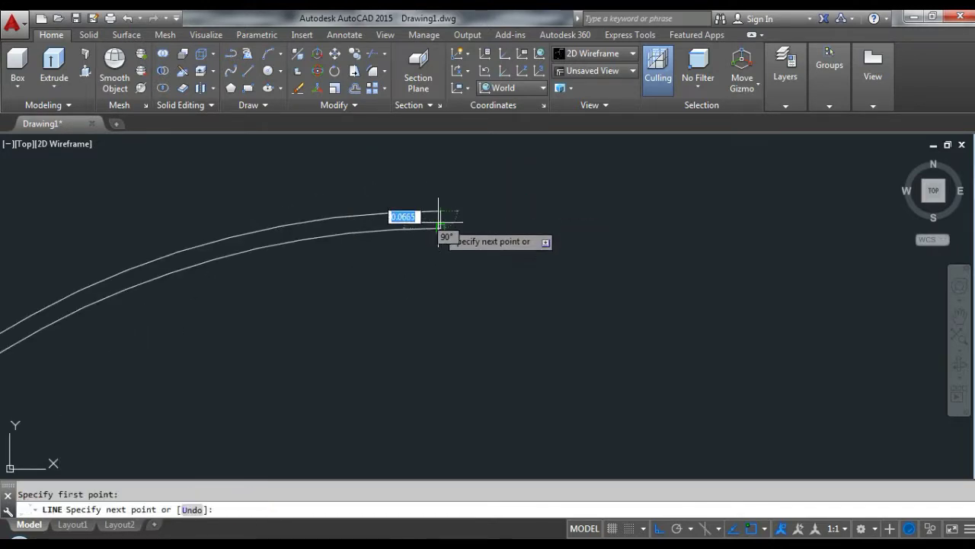
{"action": "key", "text": "Escape"}
{"action": "scroll", "coordinate": [440, 226], "scroll_direction": "down", "scroll_amount": 3}
{"action": "scroll", "coordinate": [444, 311], "scroll_direction": "down", "scroll_amount": 4}
{"action": "scroll", "coordinate": [443, 254], "scroll_direction": "down", "scroll_amount": 4}
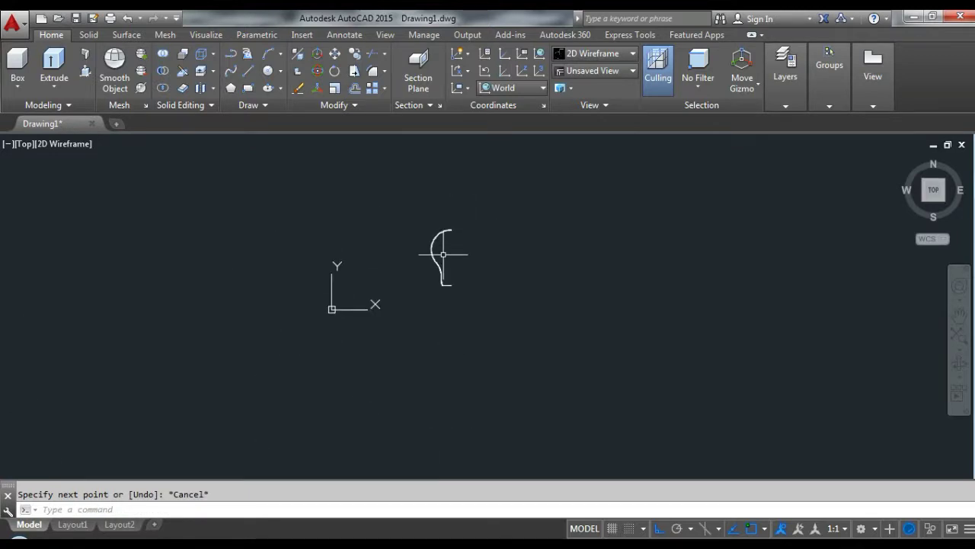
{"action": "scroll", "coordinate": [443, 254], "scroll_direction": "up", "scroll_amount": 3}
{"action": "scroll", "coordinate": [446, 272], "scroll_direction": "up", "scroll_amount": 3}
{"action": "scroll", "coordinate": [435, 305], "scroll_direction": "up", "scroll_amount": 3}
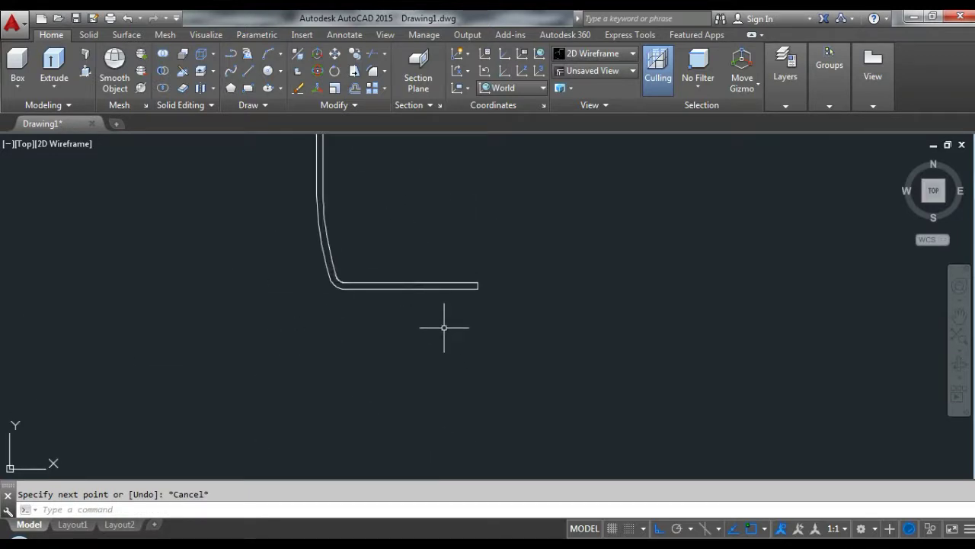
{"action": "scroll", "coordinate": [445, 329], "scroll_direction": "down", "scroll_amount": 3}
{"action": "scroll", "coordinate": [455, 321], "scroll_direction": "up", "scroll_amount": 2}
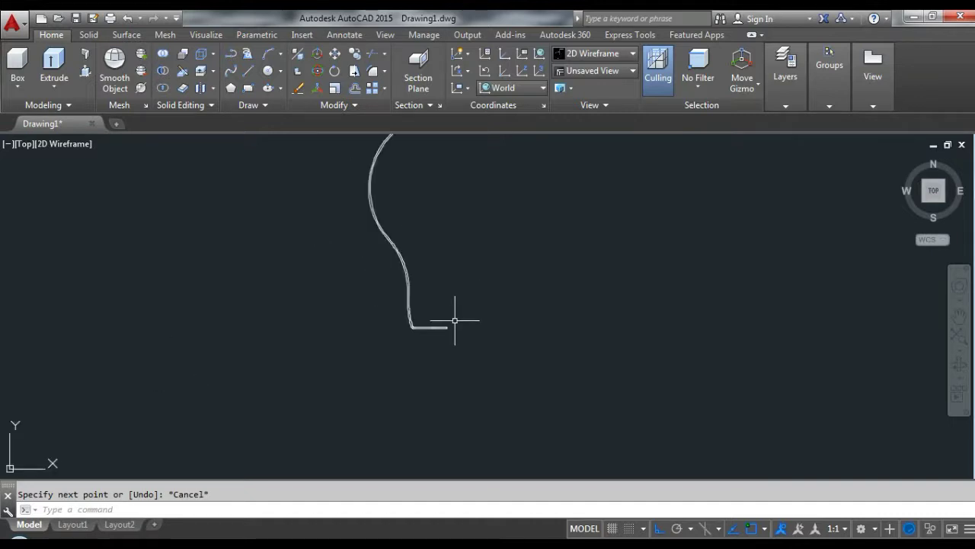
{"action": "type", "text": "e"}
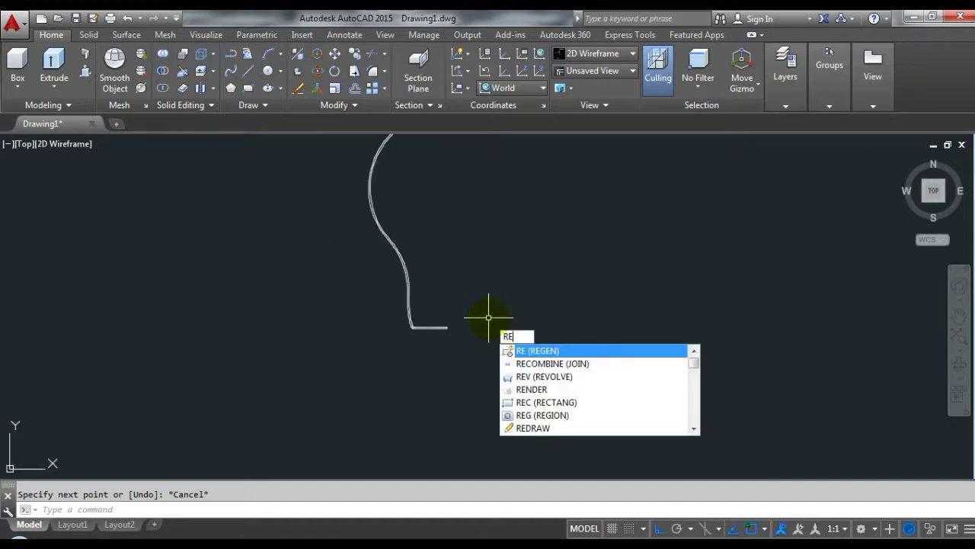
{"action": "key", "text": "Escape"}
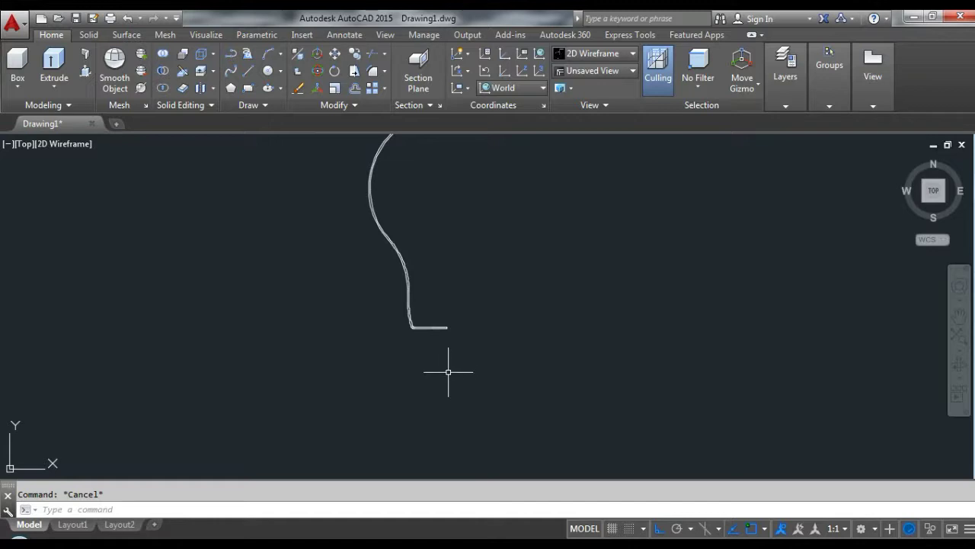
{"action": "scroll", "coordinate": [439, 362], "scroll_direction": "down", "scroll_amount": 3}
{"action": "scroll", "coordinate": [480, 318], "scroll_direction": "up", "scroll_amount": 3}
{"action": "type", "text": "RE"}
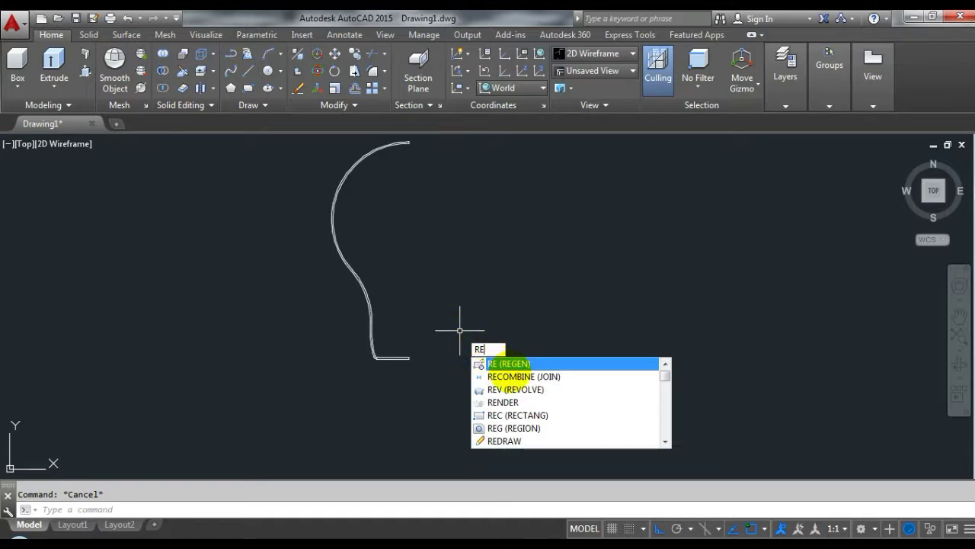
{"action": "type", "text": "v"}
{"action": "key", "text": "Return"}
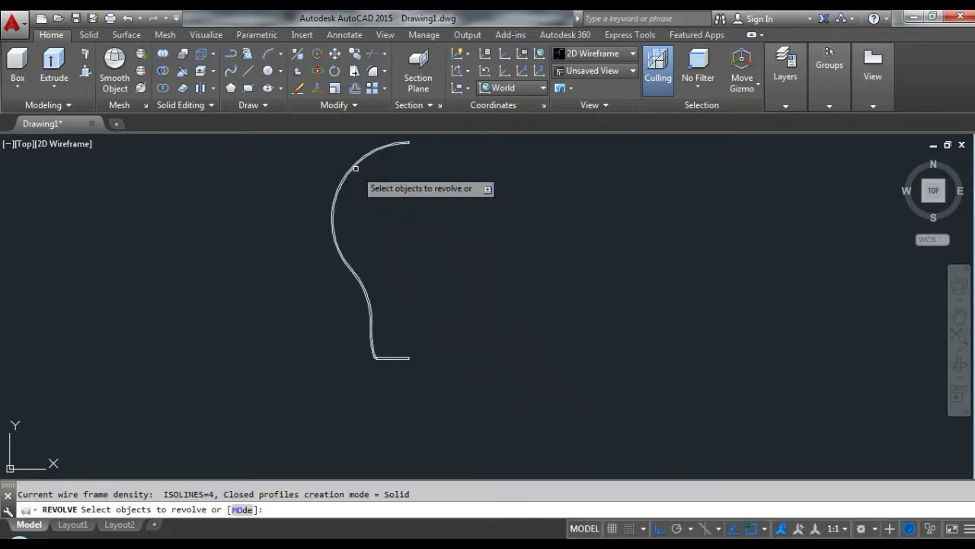
{"action": "left_click", "coordinate": [355, 167]}
{"action": "key", "text": "Escape"}
{"action": "type", "text": "PE"}
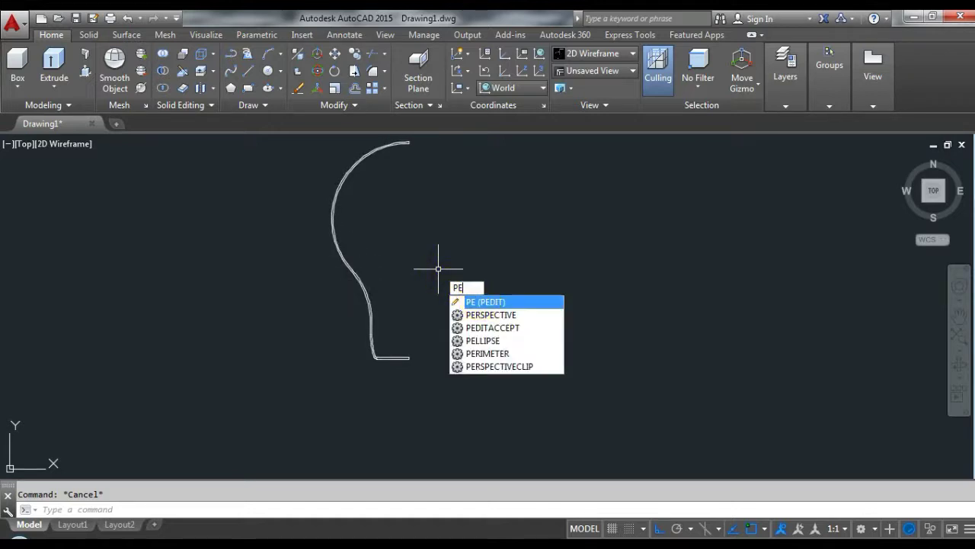
- Convert the bulb's top arc to a polyline with PEDIT and join all window-selected profile pieces onto it
{"action": "key", "text": "Return"}
{"action": "left_click", "coordinate": [365, 158]}
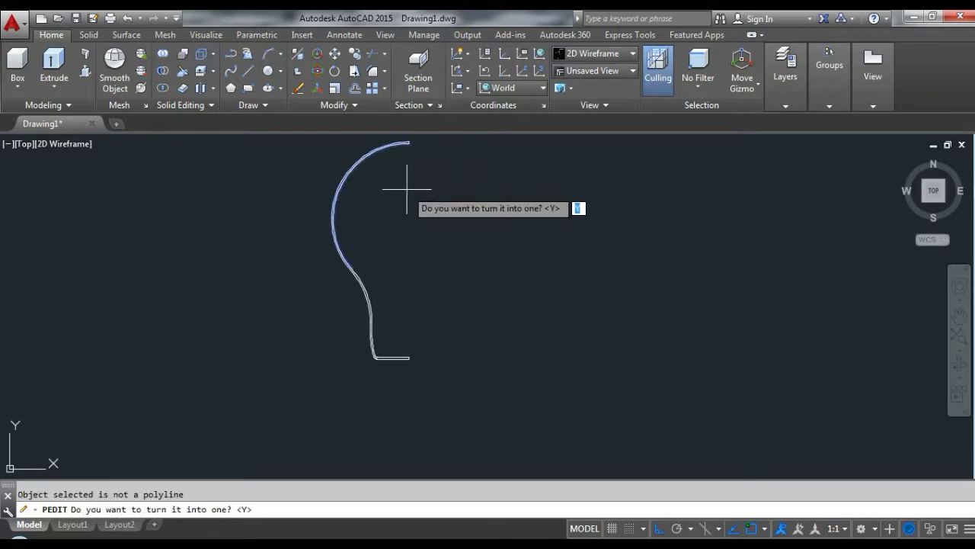
{"action": "right_click", "coordinate": [407, 189]}
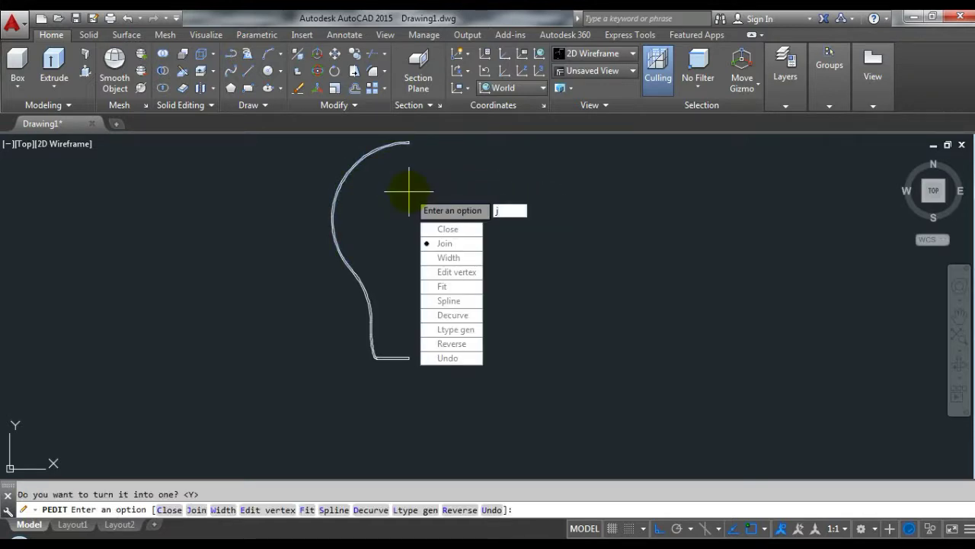
{"action": "key", "text": "Return"}
{"action": "scroll", "coordinate": [412, 220], "scroll_direction": "down", "scroll_amount": 2}
{"action": "left_click", "coordinate": [343, 156]}
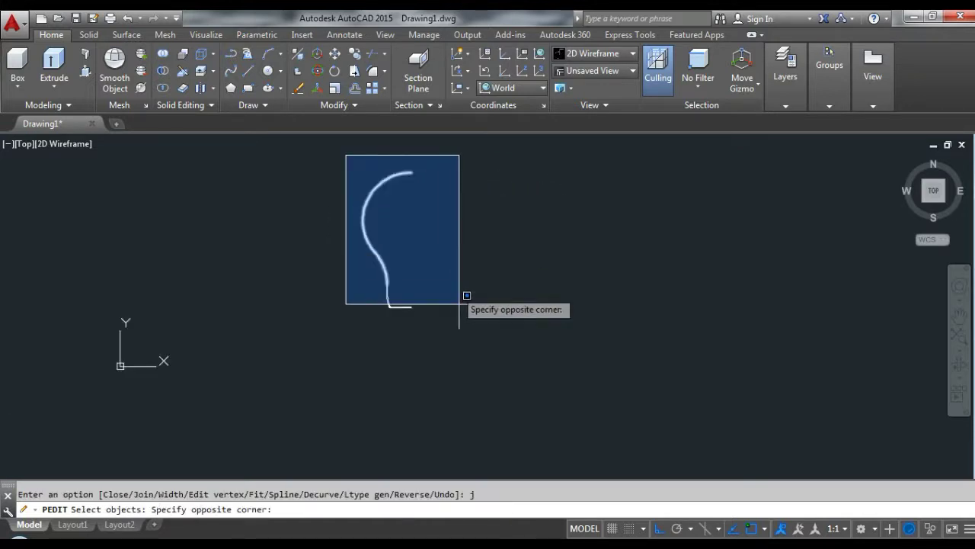
{"action": "left_click", "coordinate": [463, 332]}
{"action": "right_click", "coordinate": [460, 331]}
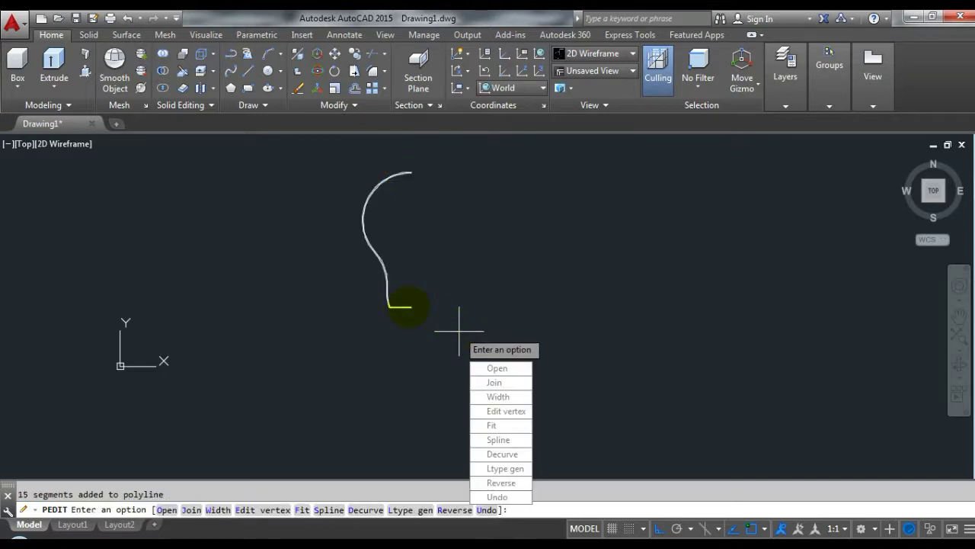
{"action": "key", "text": "Return"}
{"action": "scroll", "coordinate": [400, 308], "scroll_direction": "up", "scroll_amount": 5}
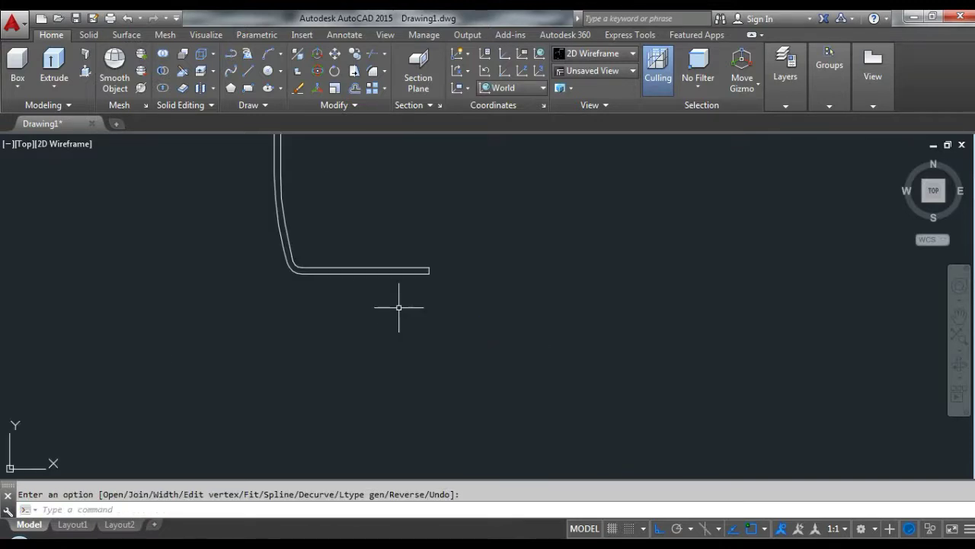
{"action": "scroll", "coordinate": [395, 355], "scroll_direction": "down", "scroll_amount": 4}
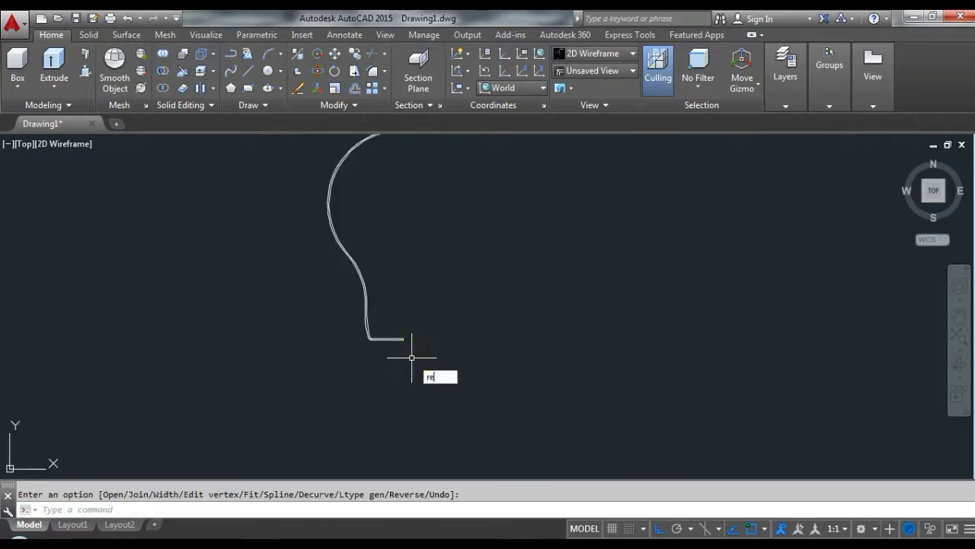
- Revolve the joined profile 360° around the vertical axis rising from the base line's end
{"action": "key", "text": "Return"}
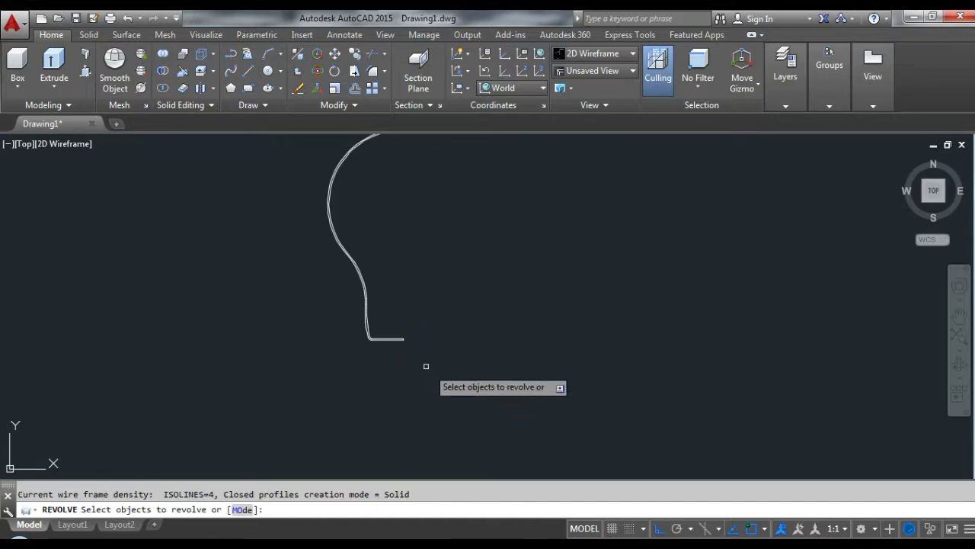
{"action": "left_click", "coordinate": [392, 338]}
{"action": "key", "text": "Return"}
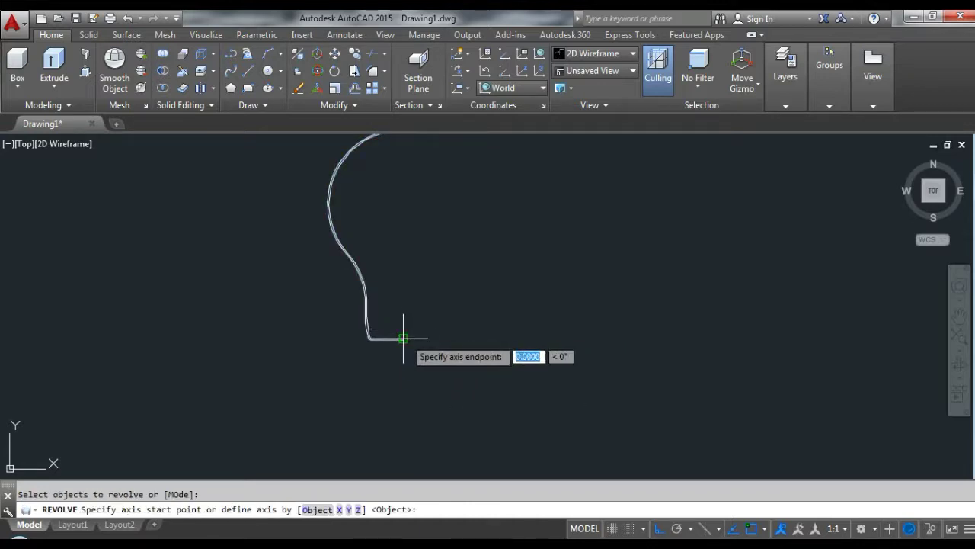
{"action": "left_click", "coordinate": [403, 336]}
{"action": "scroll", "coordinate": [403, 335], "scroll_direction": "down", "scroll_amount": 3}
{"action": "left_click", "coordinate": [404, 227]}
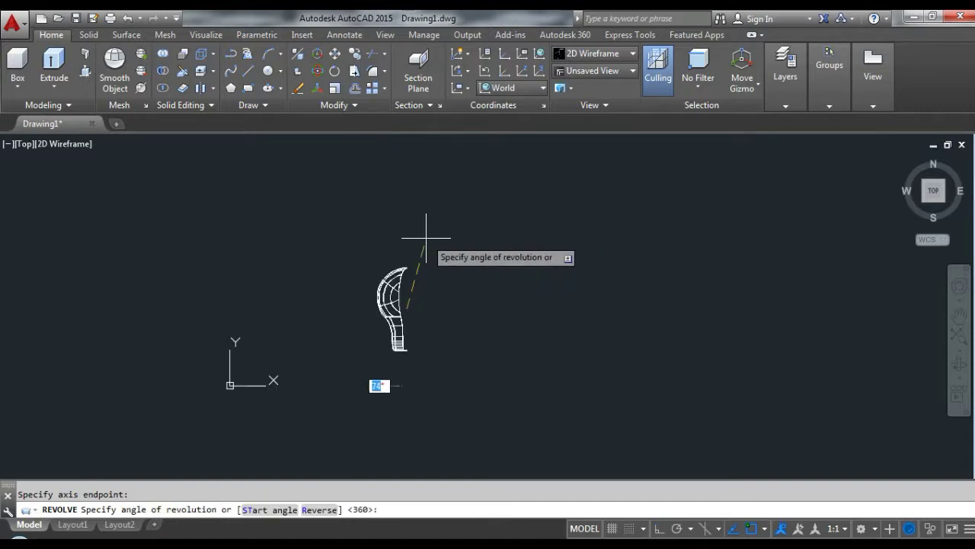
{"action": "left_click", "coordinate": [426, 238]}
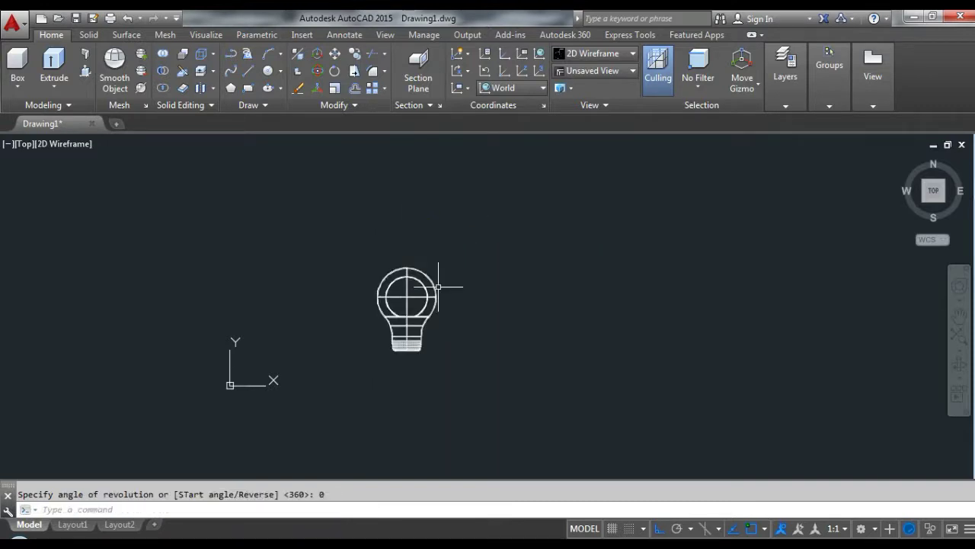
{"action": "scroll", "coordinate": [388, 337], "scroll_direction": "up", "scroll_amount": 5}
{"action": "scroll", "coordinate": [388, 338], "scroll_direction": "up", "scroll_amount": 1}
{"action": "scroll", "coordinate": [388, 338], "scroll_direction": "down", "scroll_amount": 3}
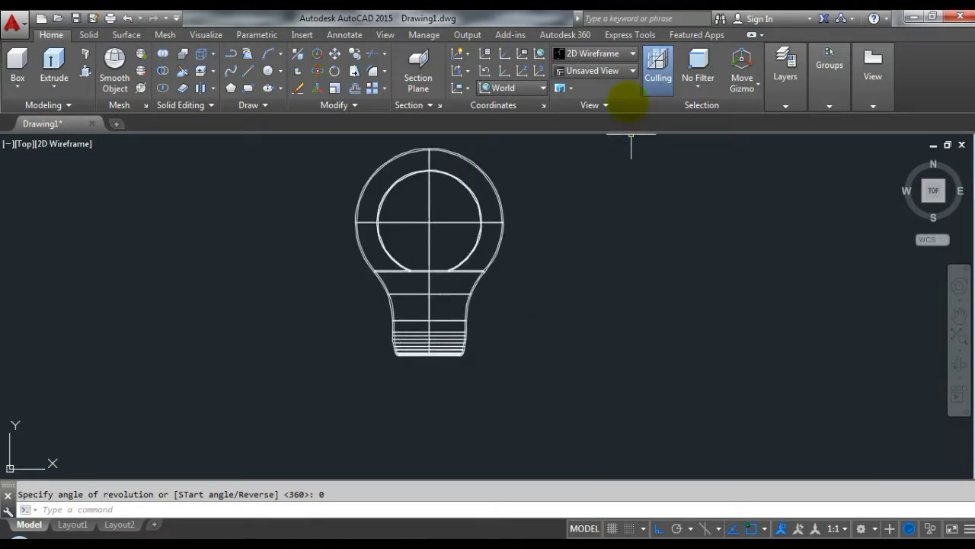
{"action": "left_click", "coordinate": [625, 71]}
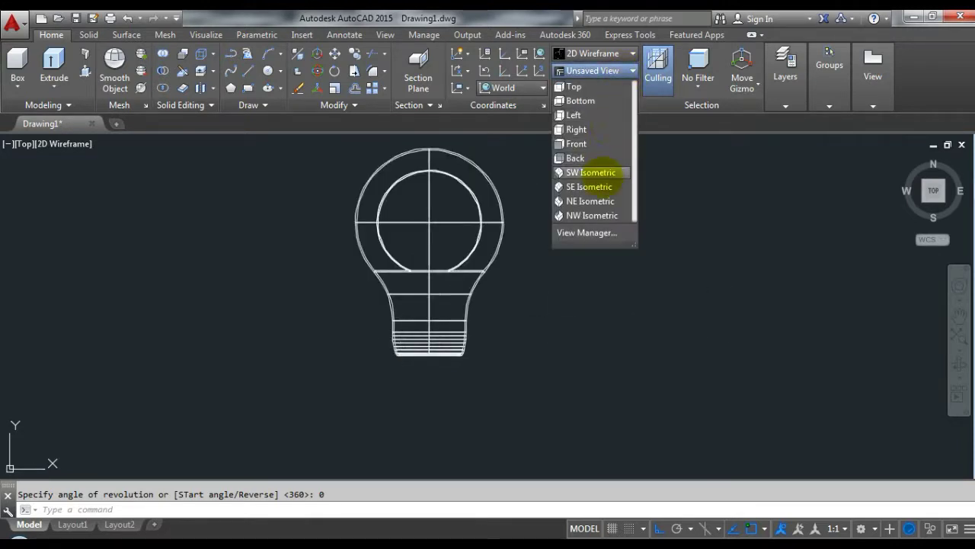
{"action": "left_click", "coordinate": [602, 174]}
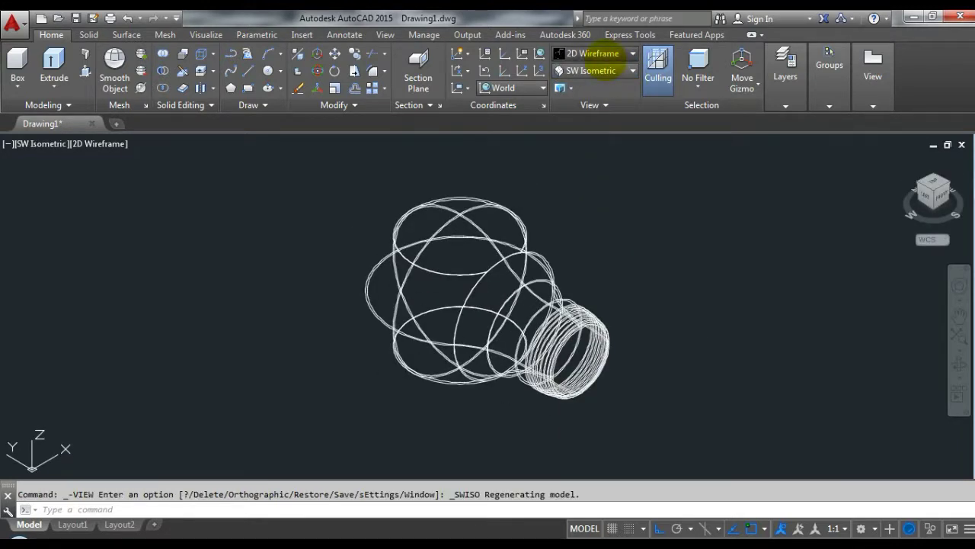
{"action": "left_click", "coordinate": [632, 53]}
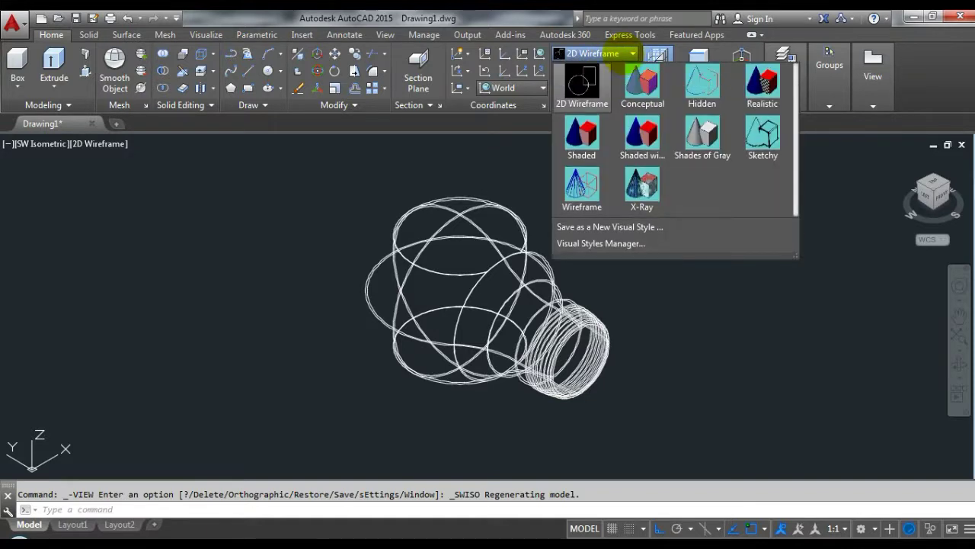
{"action": "left_click", "coordinate": [743, 113]}
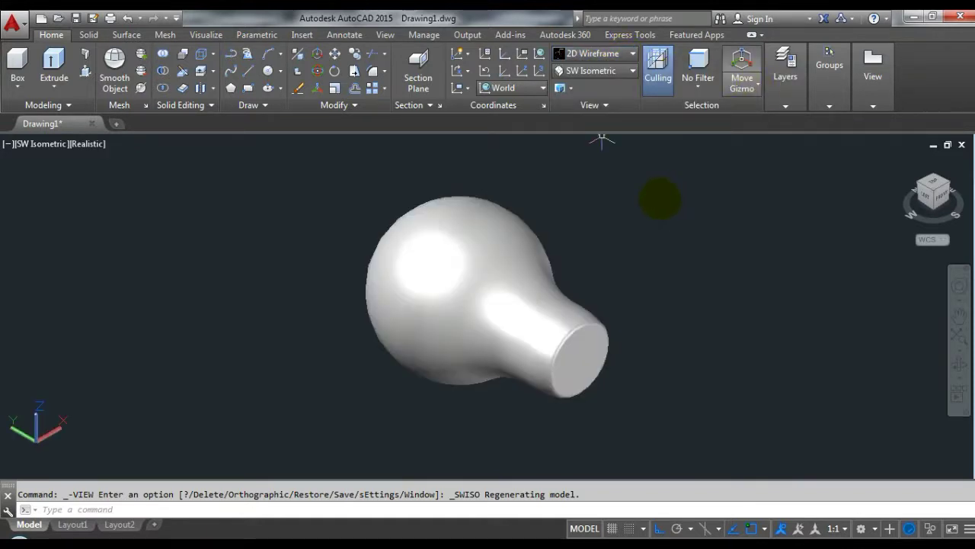
{"action": "left_click", "coordinate": [583, 53]}
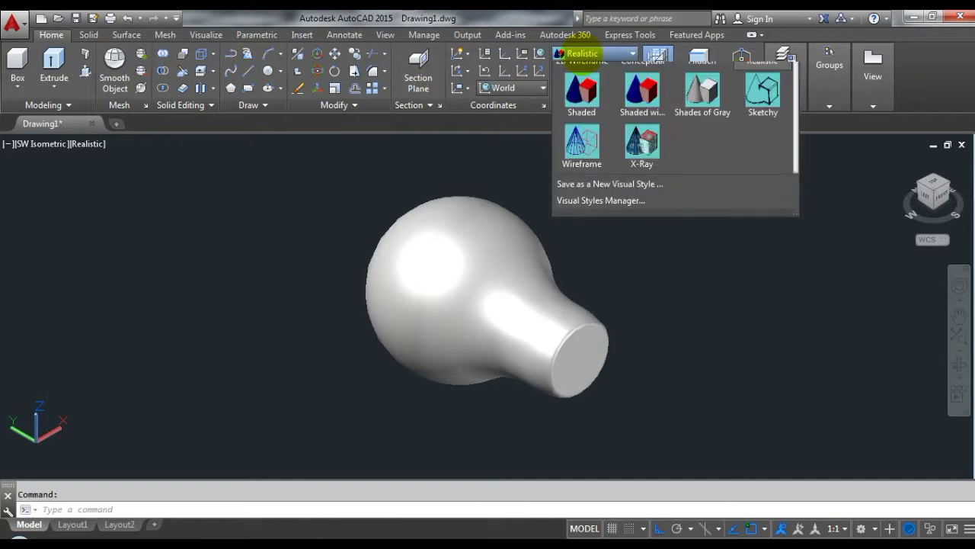
{"action": "left_click", "coordinate": [587, 81]}
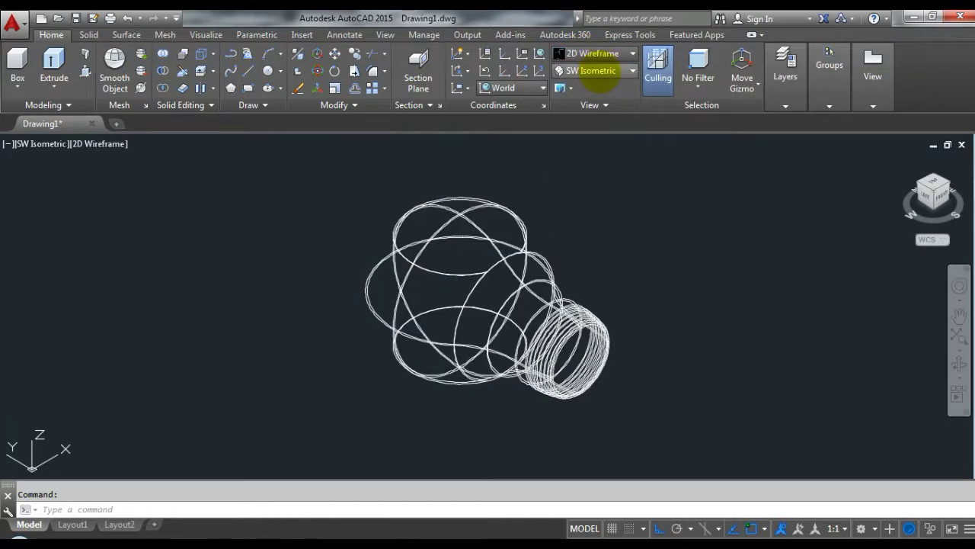
{"action": "left_click", "coordinate": [598, 71]}
{"action": "left_click", "coordinate": [596, 87]}
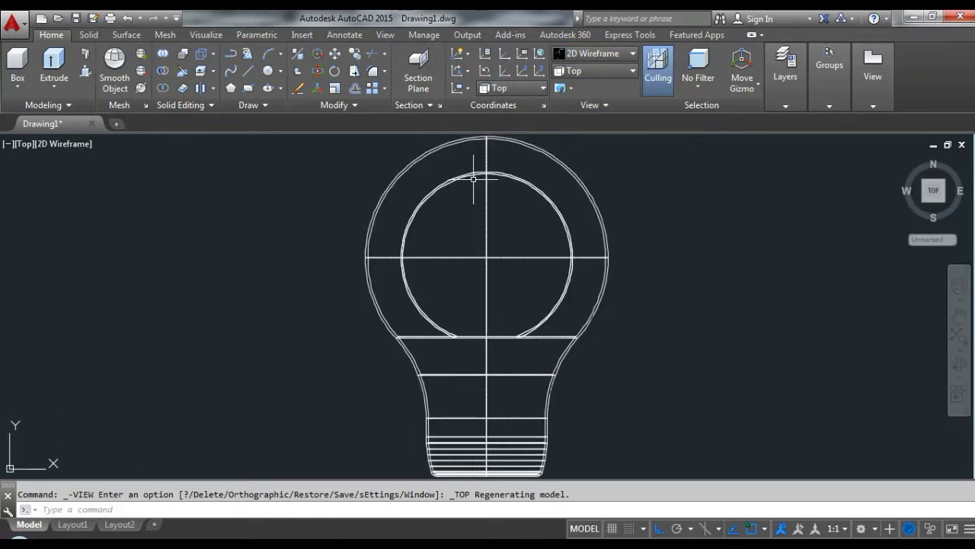
- Draw a 2 × 4 upright rectangle beside the bulb with Ortho line segments
{"action": "scroll", "coordinate": [473, 178], "scroll_direction": "down", "scroll_amount": 5}
{"action": "scroll", "coordinate": [488, 300], "scroll_direction": "up", "scroll_amount": 5}
{"action": "scroll", "coordinate": [414, 327], "scroll_direction": "down", "scroll_amount": 3}
{"action": "scroll", "coordinate": [450, 340], "scroll_direction": "up", "scroll_amount": 2}
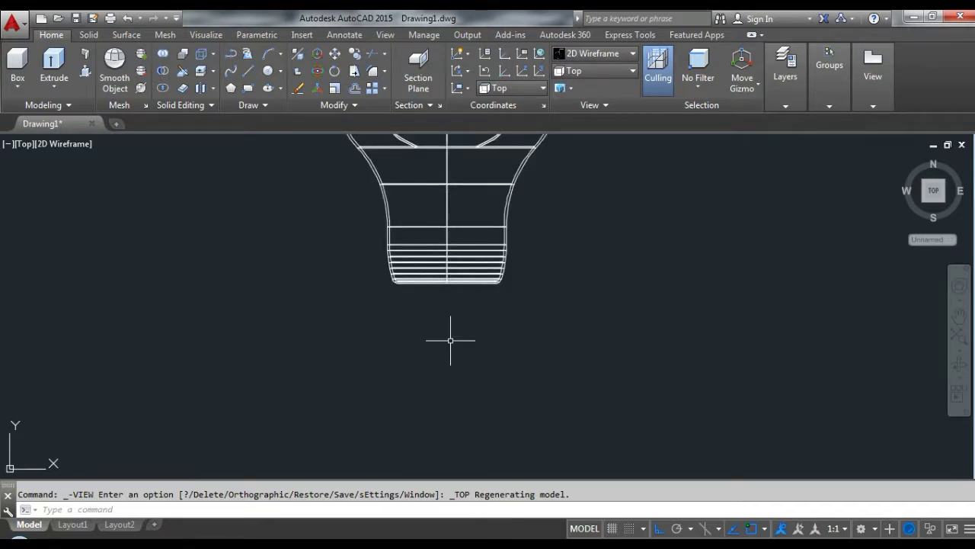
{"action": "scroll", "coordinate": [445, 331], "scroll_direction": "down", "scroll_amount": 2}
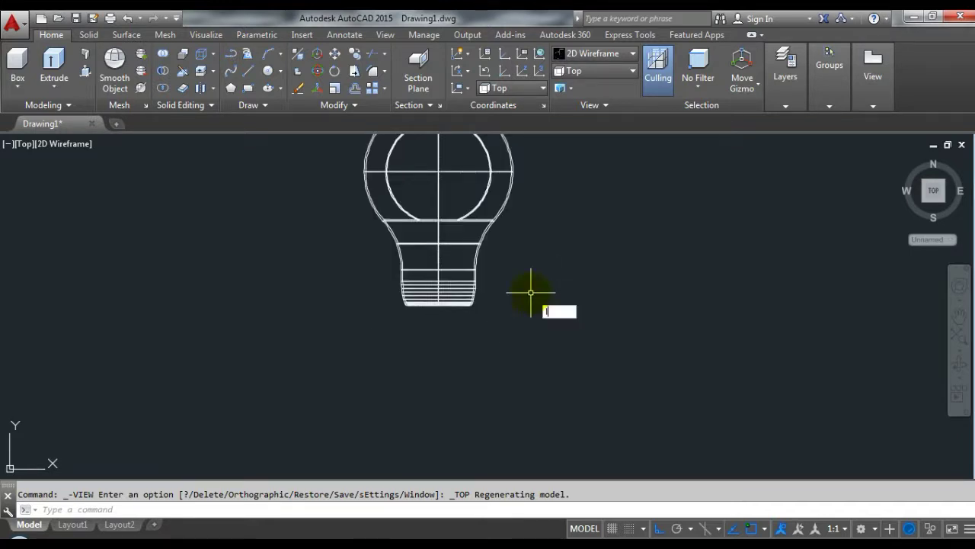
{"action": "key", "text": "Return"}
{"action": "scroll", "coordinate": [533, 293], "scroll_direction": "up", "scroll_amount": 3}
{"action": "scroll", "coordinate": [540, 303], "scroll_direction": "down", "scroll_amount": 3}
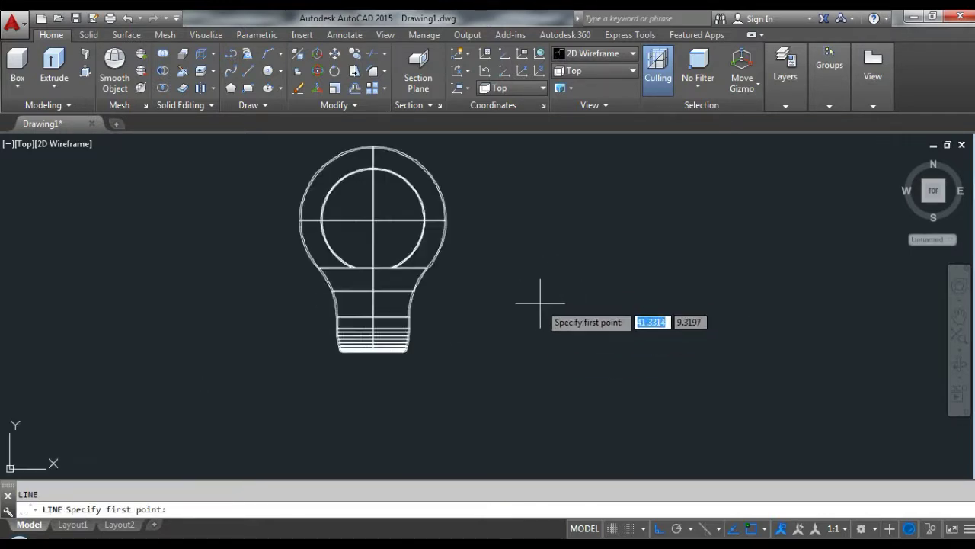
{"action": "left_click", "coordinate": [502, 351]}
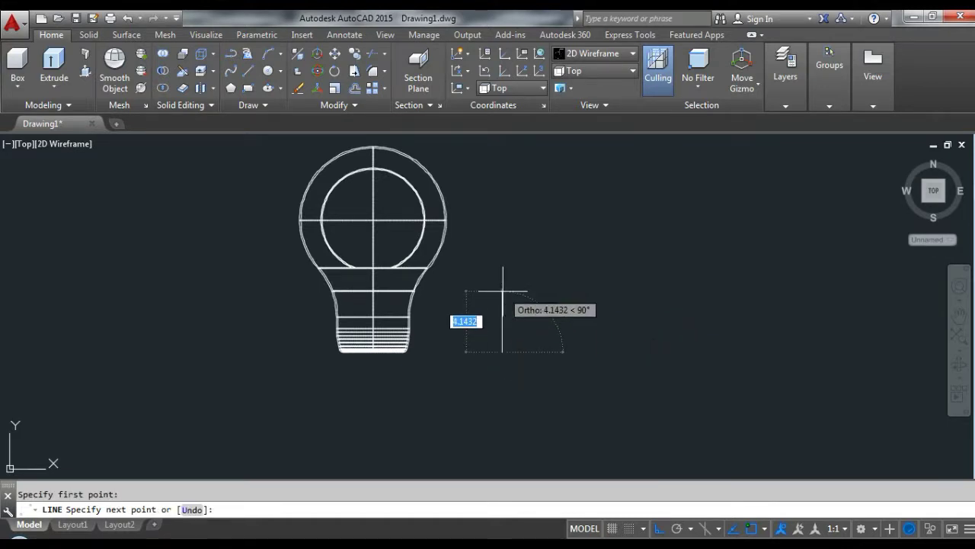
{"action": "type", "text": "4"}
{"action": "key", "text": "Return"}
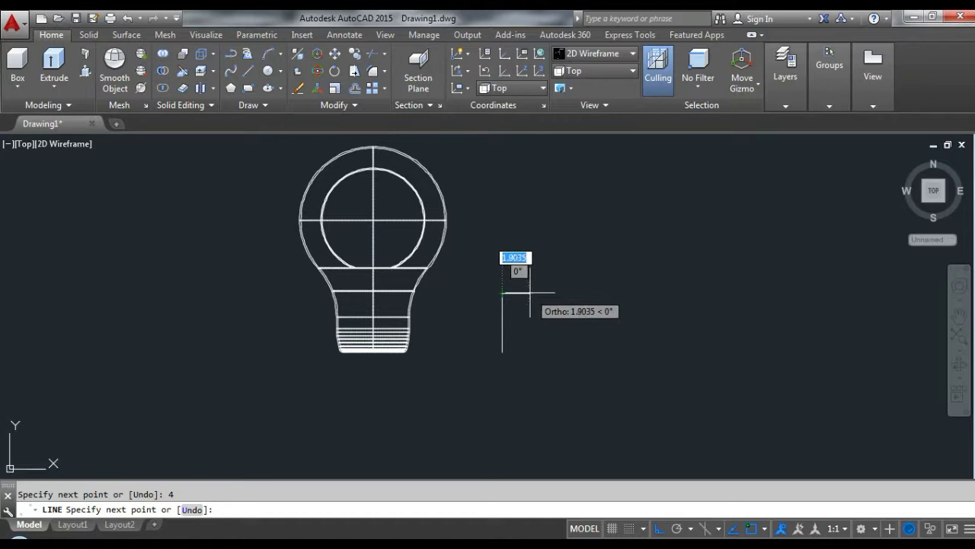
{"action": "key", "text": "Return"}
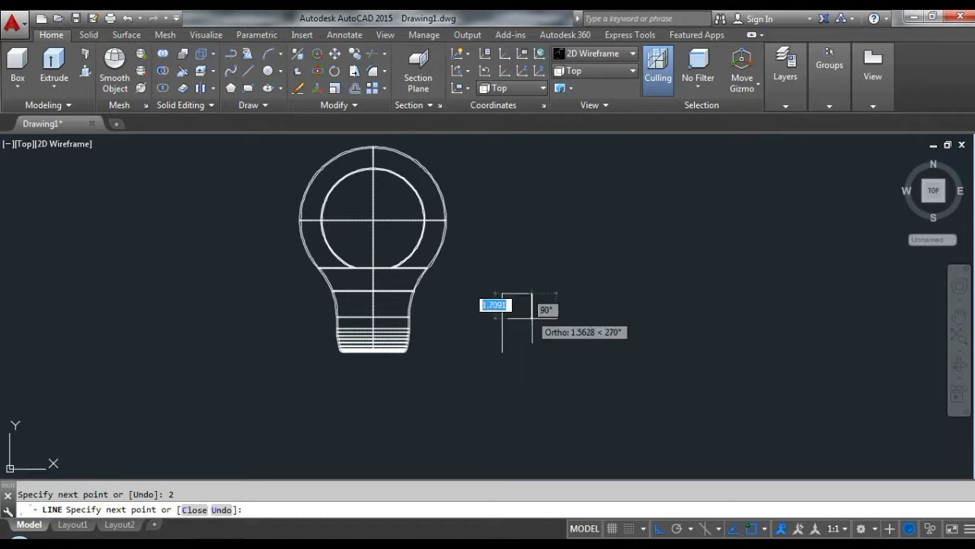
{"action": "type", "text": "4"}
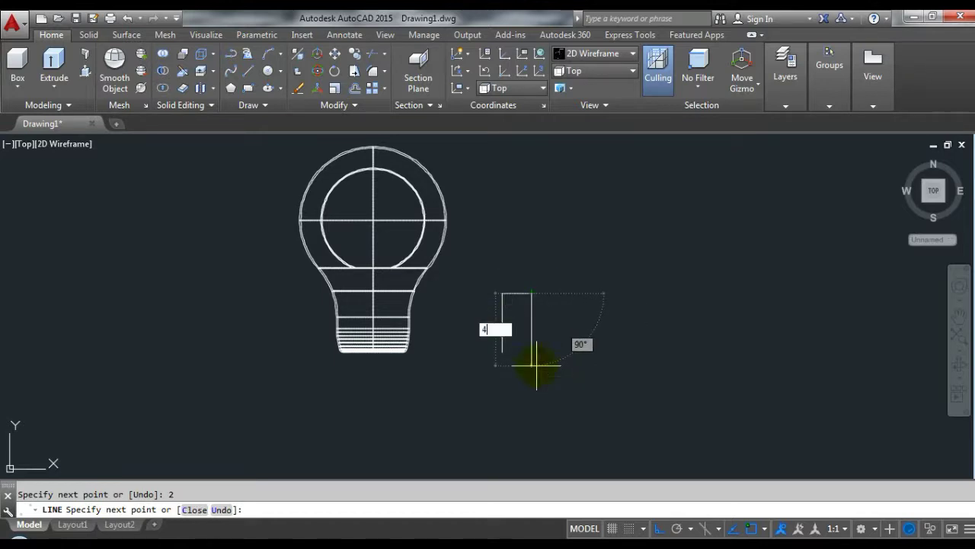
{"action": "key", "text": "Return"}
{"action": "key", "text": "Return"}
- Draw a vertical line rising from the midpoint of the rectangle's top edge
{"action": "key", "text": "Return"}
{"action": "left_click", "coordinate": [531, 352]}
{"action": "key", "text": "Escape"}
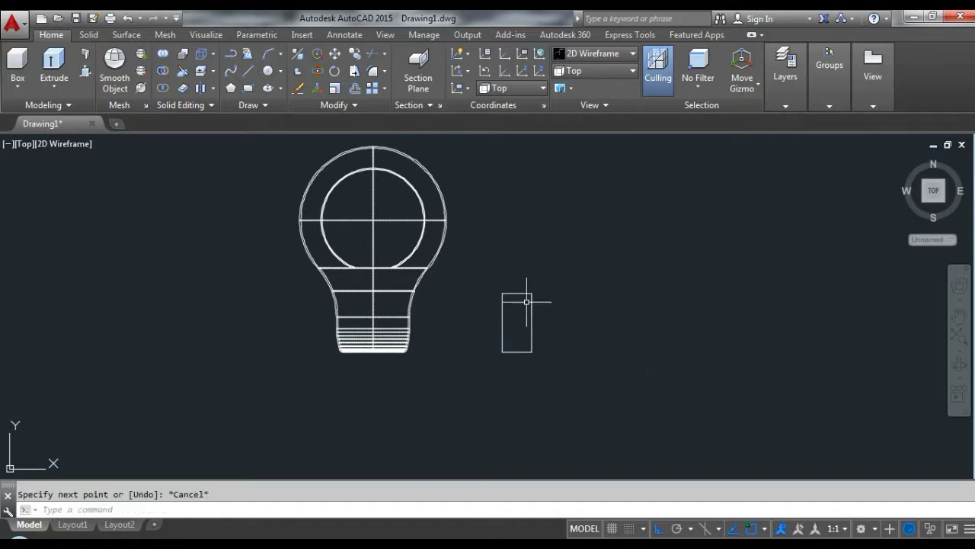
{"action": "key", "text": "Return"}
{"action": "left_click", "coordinate": [517, 294]}
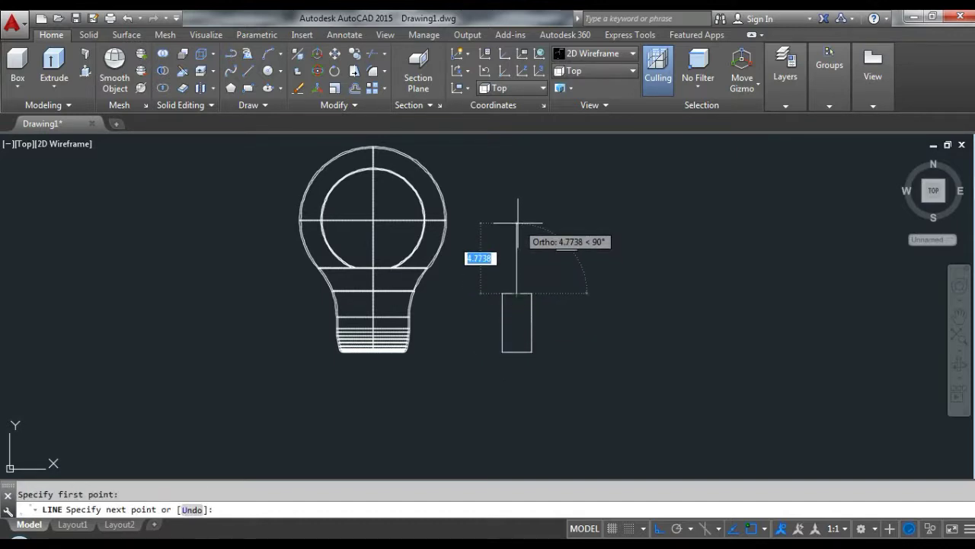
{"action": "left_click", "coordinate": [517, 222]}
{"action": "key", "text": "Escape"}
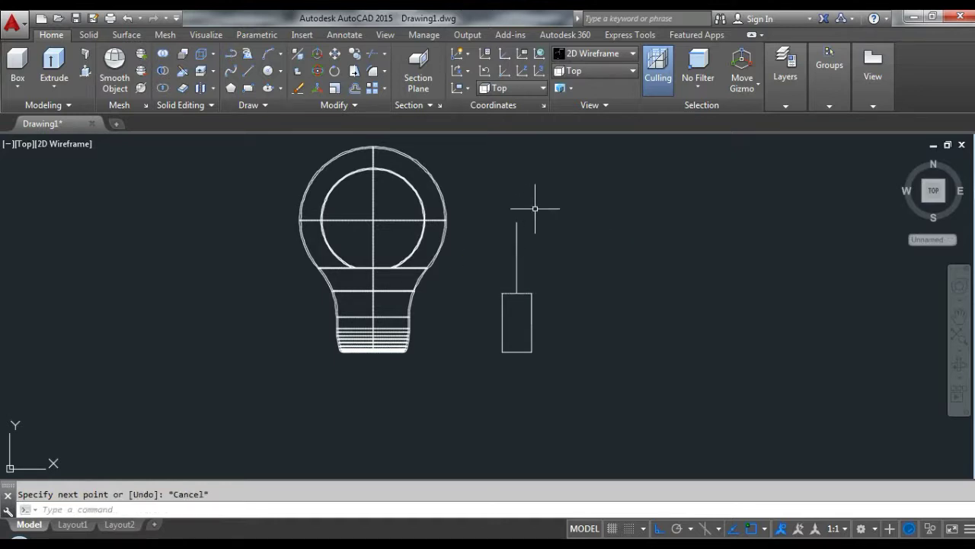
{"action": "key", "text": "Return"}
{"action": "scroll", "coordinate": [518, 206], "scroll_direction": "up", "scroll_amount": 2}
- Draw a short horizontal crossbar and move it by its midpoint onto the vertical line's top
{"action": "left_click", "coordinate": [525, 217]}
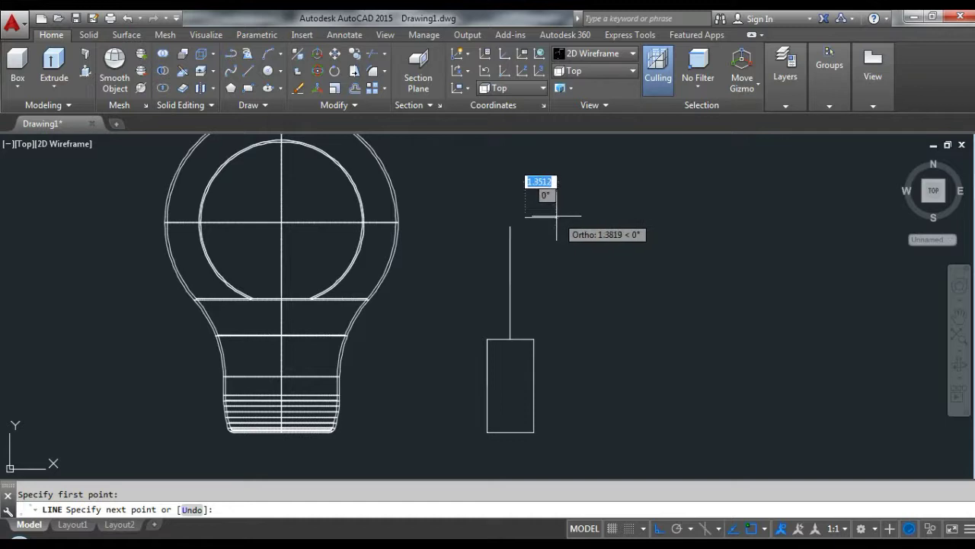
{"action": "left_click", "coordinate": [556, 217]}
{"action": "key", "text": "Escape"}
{"action": "left_click", "coordinate": [544, 208]}
{"action": "left_click", "coordinate": [541, 212]}
{"action": "type", "text": "m"}
{"action": "key", "text": "Return"}
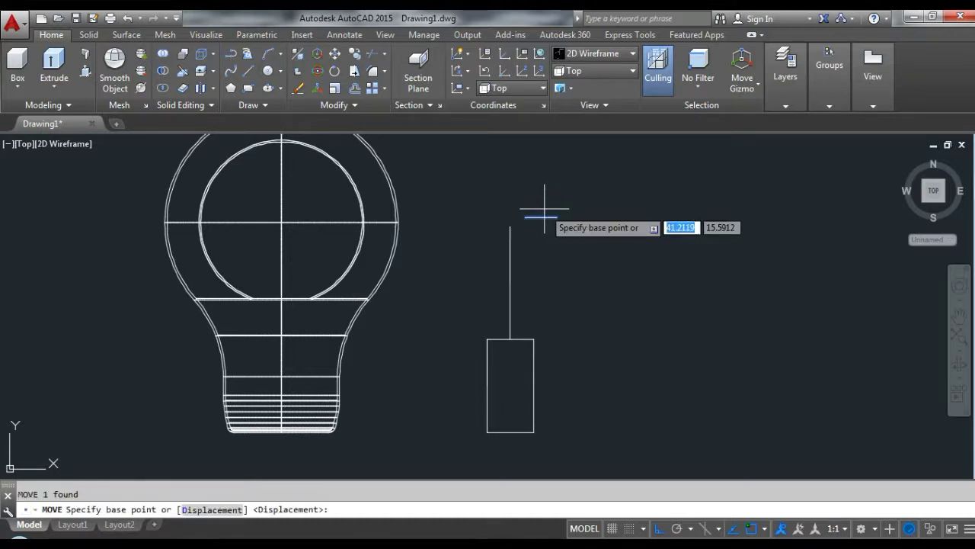
{"action": "left_click", "coordinate": [541, 217]}
{"action": "scroll", "coordinate": [521, 223], "scroll_direction": "up", "scroll_amount": 2}
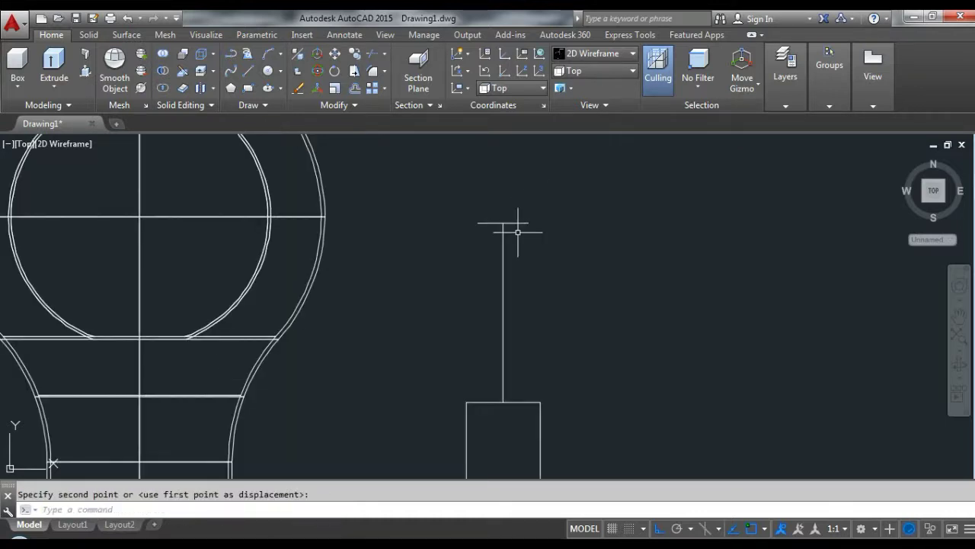
{"action": "type", "text": "o"}
- Offset the central vertical line 0.5 to both sides to form the stem
{"action": "key", "text": "Return"}
{"action": "scroll", "coordinate": [514, 230], "scroll_direction": "up", "scroll_amount": 1}
{"action": "left_click", "coordinate": [495, 245]}
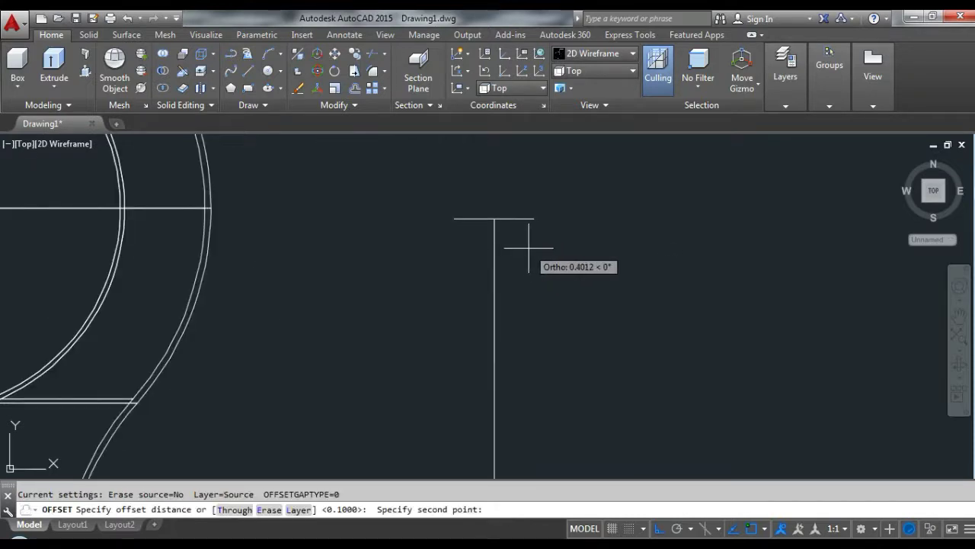
{"action": "type", "text": "0.5"}
{"action": "key", "text": "Return"}
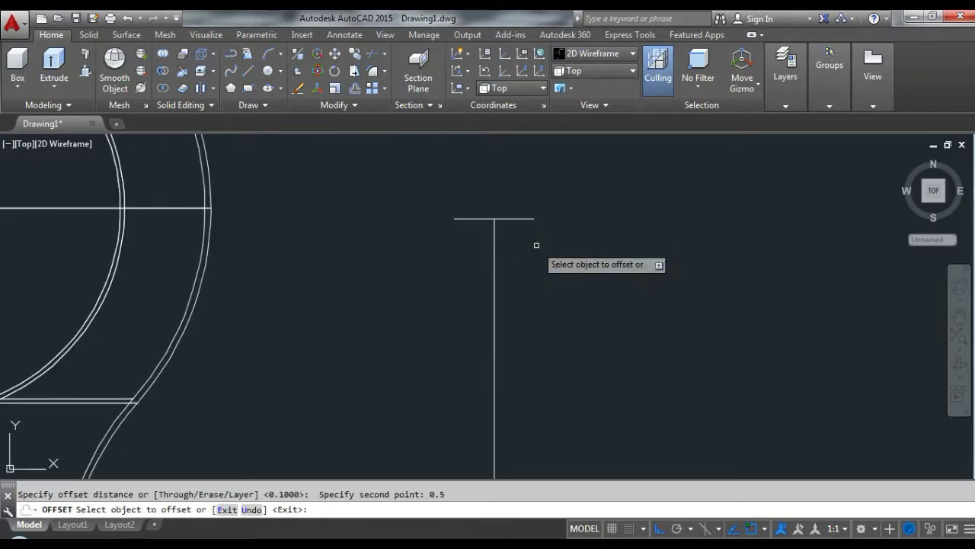
{"action": "left_click", "coordinate": [494, 240]}
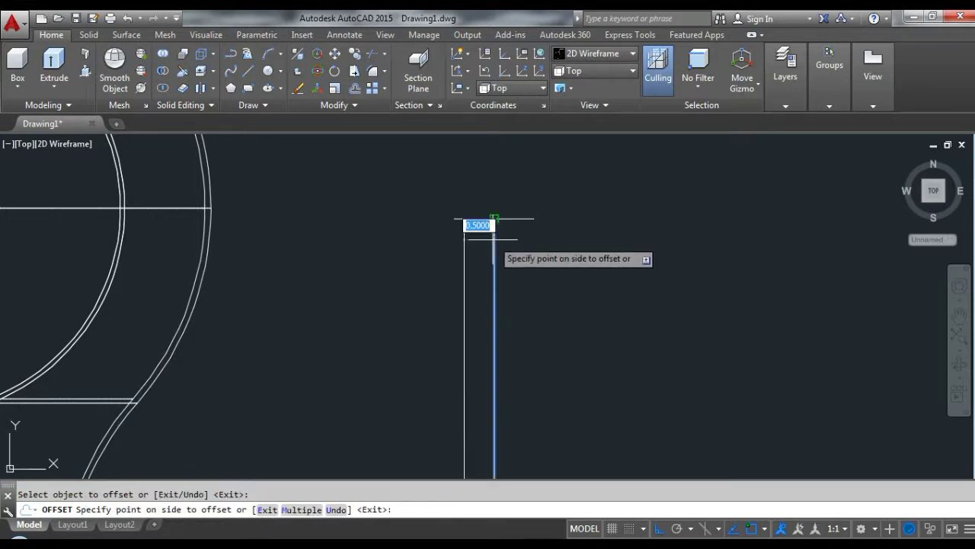
{"action": "left_click", "coordinate": [515, 241]}
{"action": "left_click", "coordinate": [494, 239]}
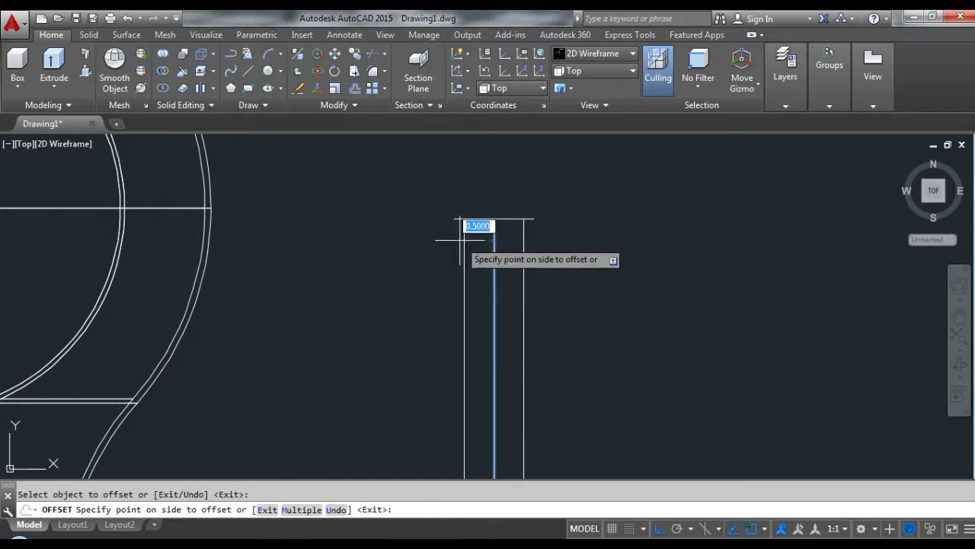
{"action": "left_click", "coordinate": [461, 237]}
{"action": "scroll", "coordinate": [449, 225], "scroll_direction": "down", "scroll_amount": 3}
{"action": "scroll", "coordinate": [495, 221], "scroll_direction": "down", "scroll_amount": 2}
{"action": "key", "text": "Escape"}
{"action": "scroll", "coordinate": [404, 220], "scroll_direction": "up", "scroll_amount": 2}
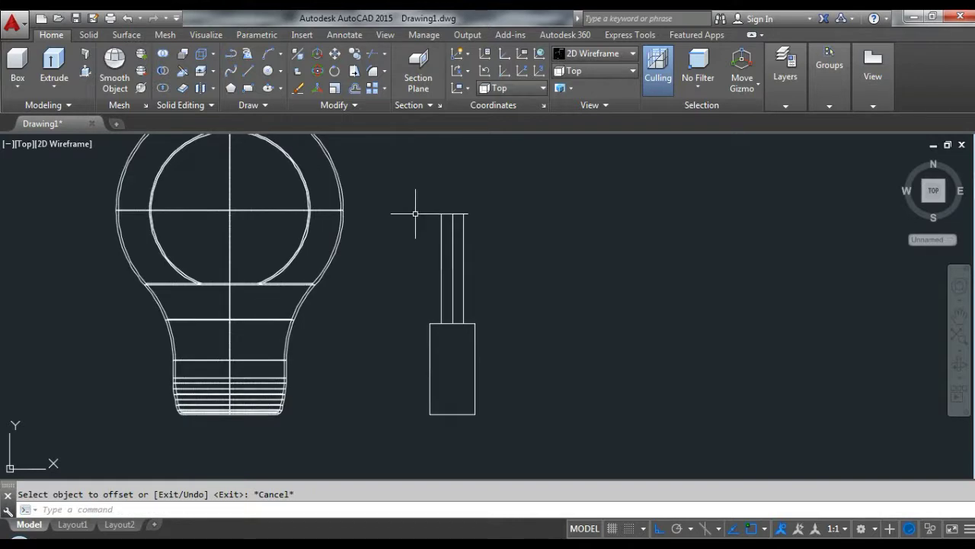
{"action": "scroll", "coordinate": [463, 221], "scroll_direction": "up", "scroll_amount": 3}
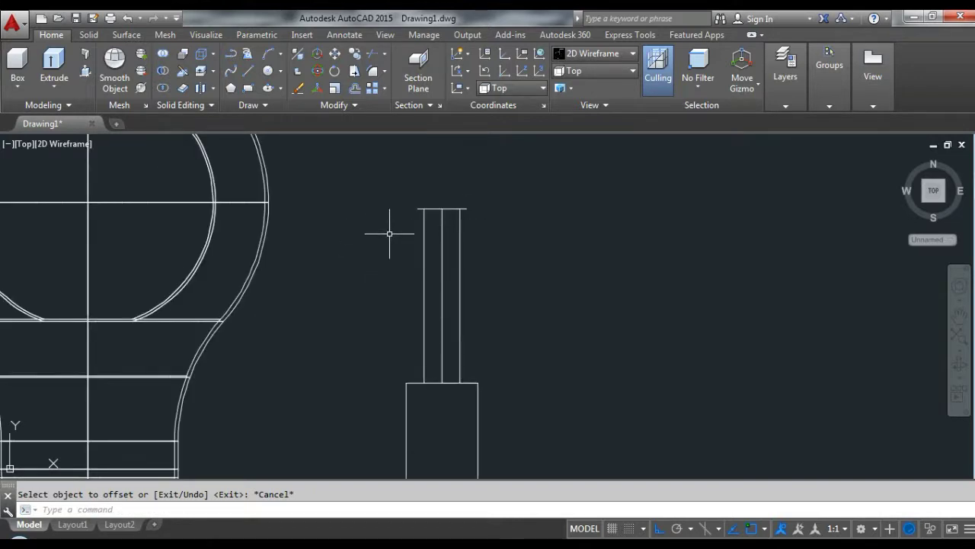
{"action": "key", "text": "Return"}
{"action": "key", "text": "Return"}
{"action": "left_click", "coordinate": [428, 208]}
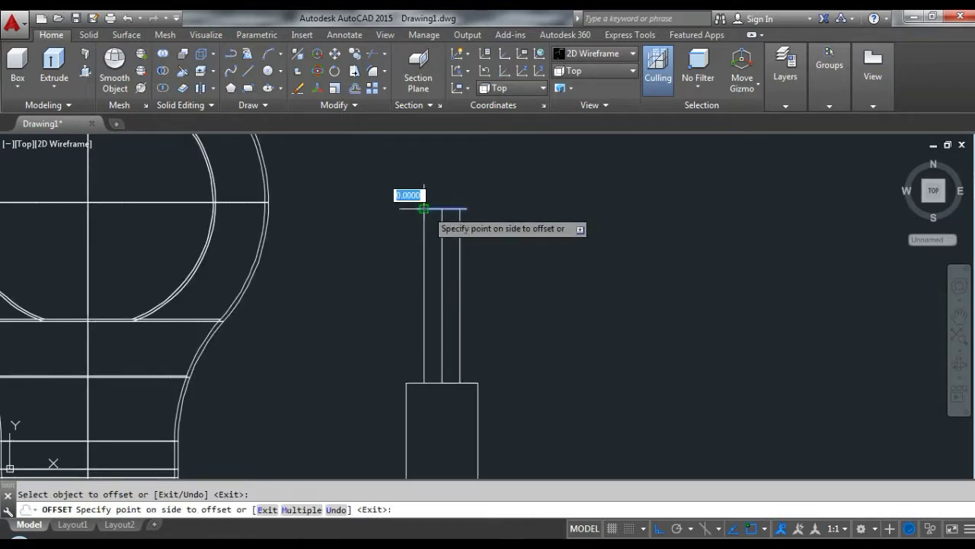
{"action": "key", "text": "Escape"}
{"action": "scroll", "coordinate": [442, 219], "scroll_direction": "up", "scroll_amount": 2}
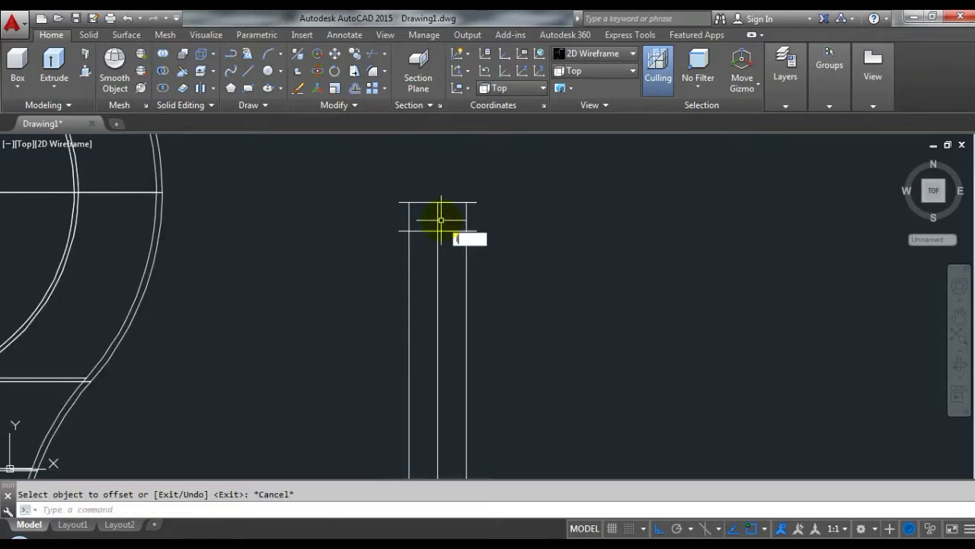
- Draw the vertical line closing the right side of the cap
{"action": "key", "text": "Return"}
{"action": "left_click", "coordinate": [401, 202]}
{"action": "key", "text": "Escape"}
{"action": "key", "text": "Return"}
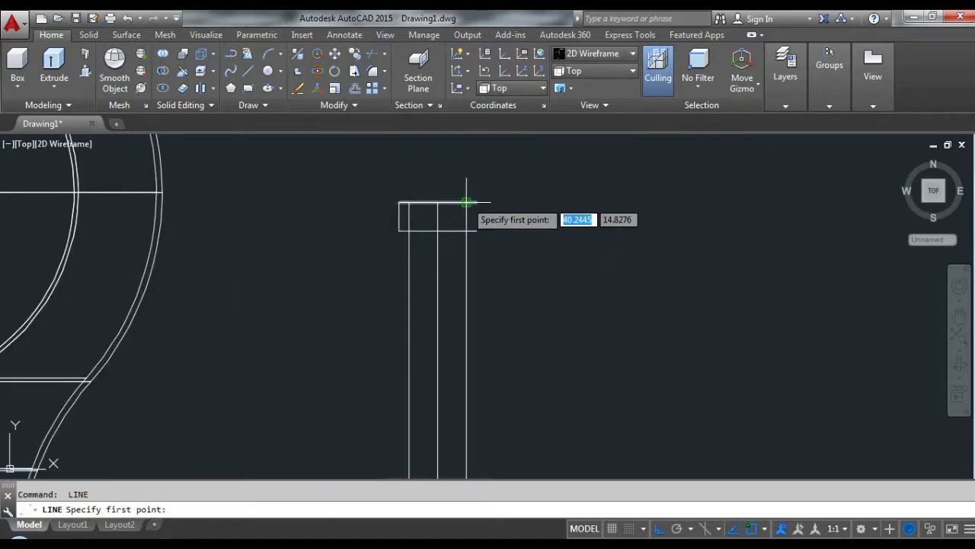
{"action": "left_click", "coordinate": [476, 203]}
{"action": "left_click", "coordinate": [476, 230]}
{"action": "key", "text": "Escape"}
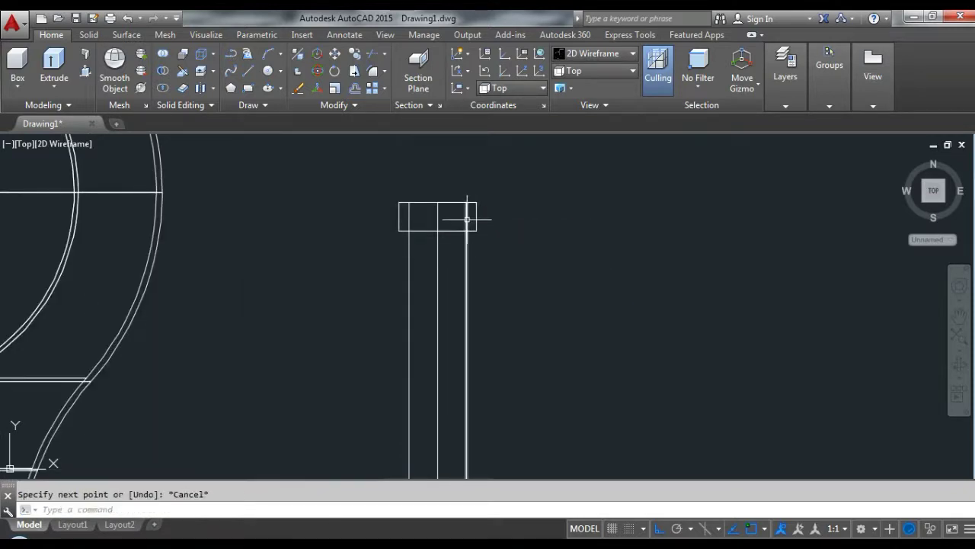
{"action": "type", "text": "tr"}
- Trim the cap's inner bottom segments and delete the central vertical line
{"action": "key", "text": "Return"}
{"action": "key", "text": "Return"}
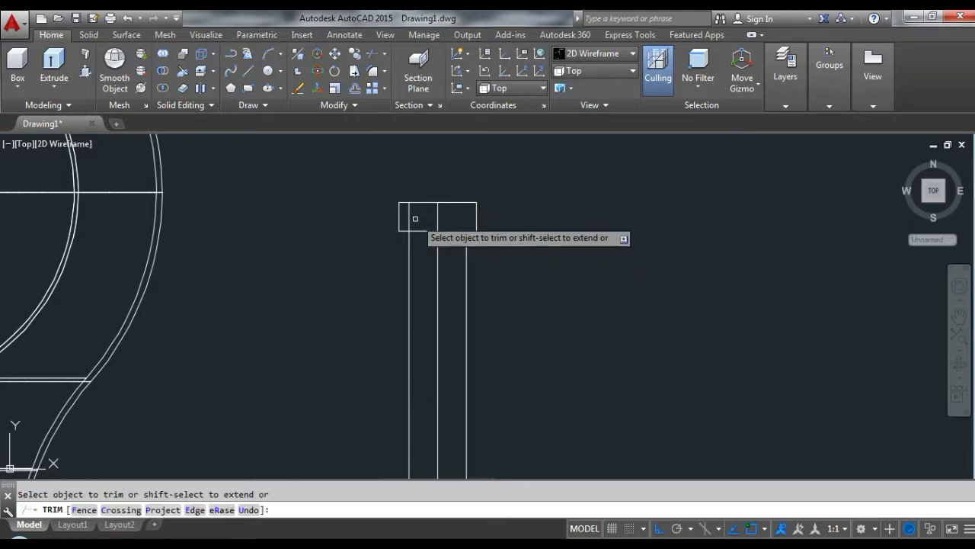
{"action": "left_click", "coordinate": [426, 230]}
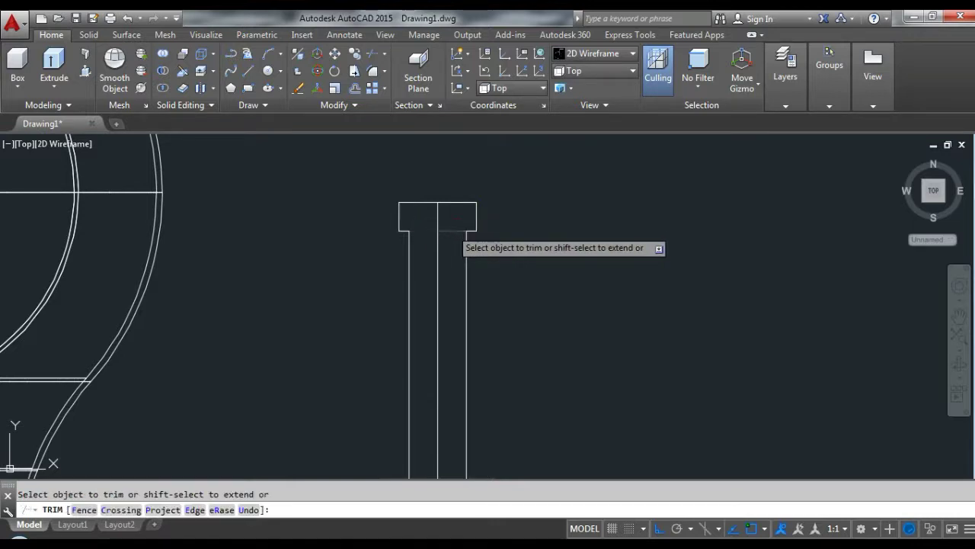
{"action": "left_click", "coordinate": [450, 230]}
{"action": "key", "text": "Escape"}
{"action": "left_click_drag", "start_coordinate": [450, 250], "coordinate": [435, 236]}
{"action": "key", "text": "Delete"}
{"action": "scroll", "coordinate": [440, 228], "scroll_direction": "down", "scroll_amount": 5}
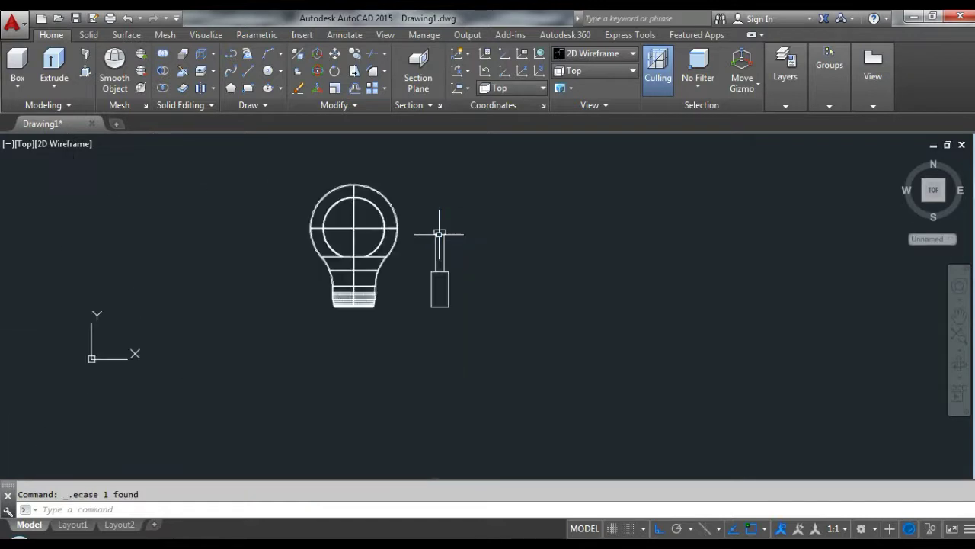
{"action": "scroll", "coordinate": [437, 255], "scroll_direction": "up", "scroll_amount": 3}
{"action": "scroll", "coordinate": [442, 278], "scroll_direction": "up", "scroll_amount": 3}
- Trim the rectangle's top edge between the two stem sides
{"action": "key", "text": "Return"}
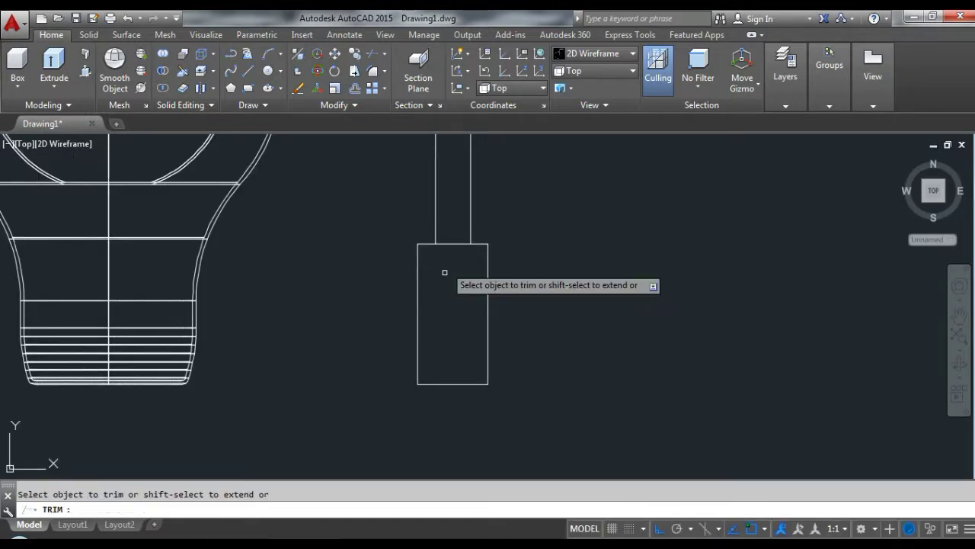
{"action": "left_click", "coordinate": [451, 244]}
{"action": "key", "text": "Escape"}
{"action": "scroll", "coordinate": [437, 274], "scroll_direction": "down", "scroll_amount": 5}
{"action": "scroll", "coordinate": [441, 267], "scroll_direction": "up", "scroll_amount": 4}
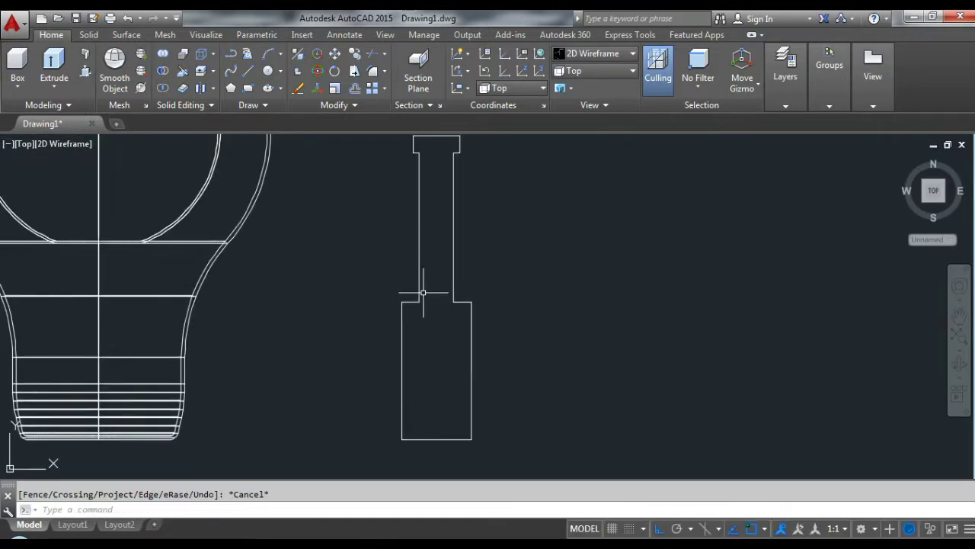
- Set the fillet radius to 0.15 and round both corners where the stem meets the base
{"action": "type", "text": "f"}
{"action": "key", "text": "Return"}
{"action": "key", "text": "Return"}
{"action": "scroll", "coordinate": [431, 303], "scroll_direction": "up", "scroll_amount": 2}
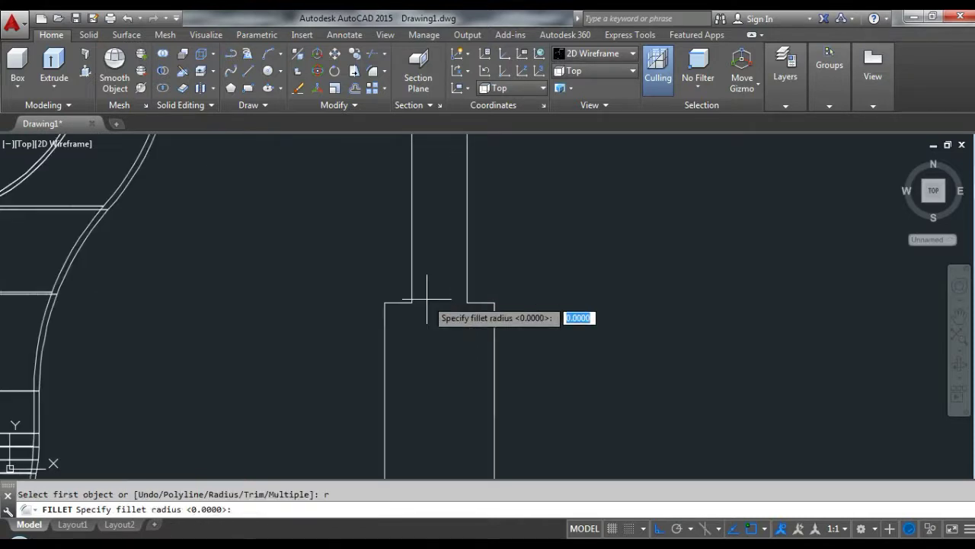
{"action": "left_click", "coordinate": [431, 301]}
{"action": "type", "text": "0.1"}
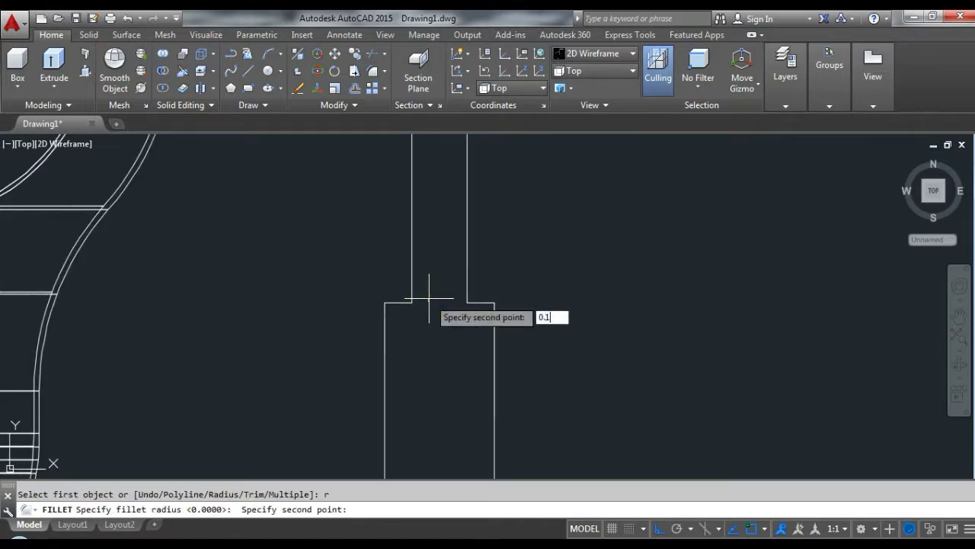
{"action": "type", "text": "5"}
{"action": "key", "text": "Return"}
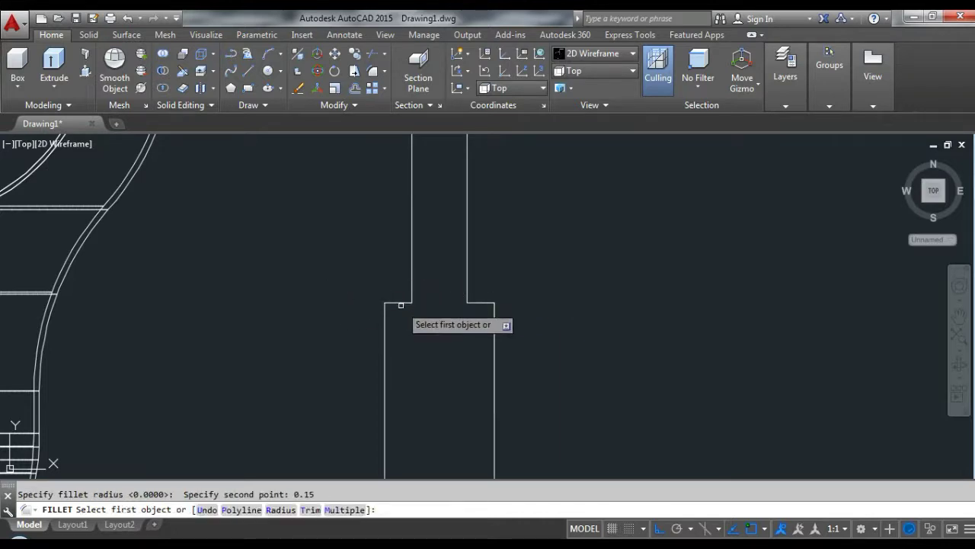
{"action": "left_click", "coordinate": [401, 302]}
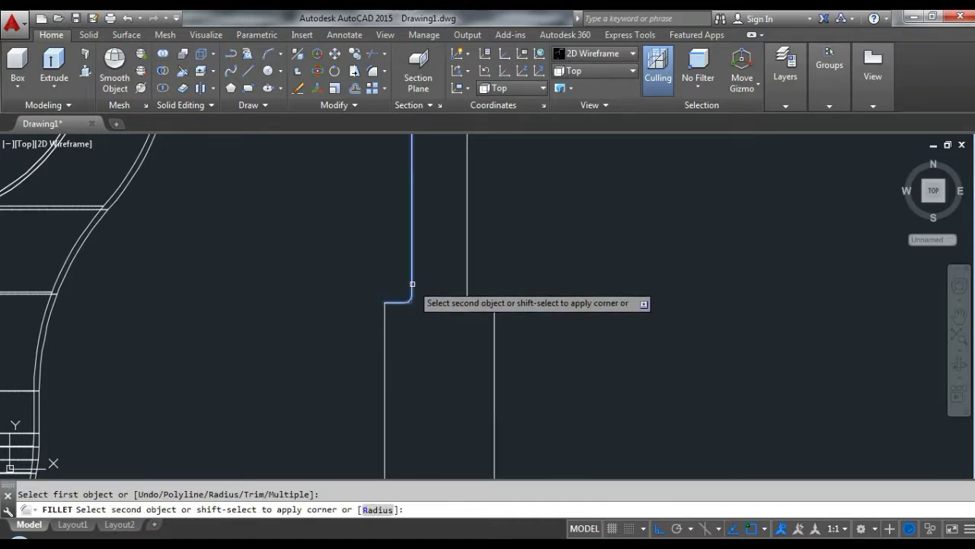
{"action": "left_click", "coordinate": [412, 282]}
{"action": "left_click", "coordinate": [470, 283]}
{"action": "key", "text": "Return"}
{"action": "left_click", "coordinate": [468, 288]}
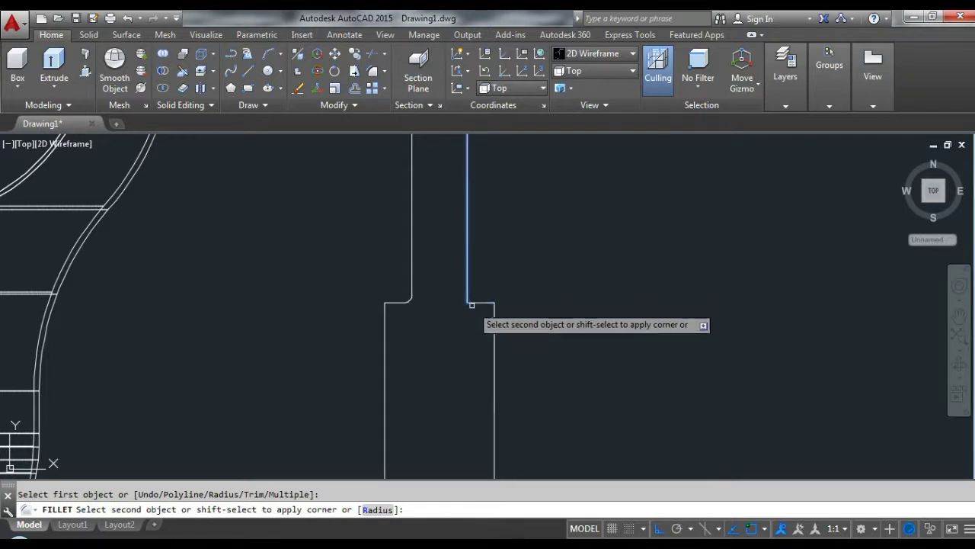
{"action": "left_click", "coordinate": [474, 302]}
- Fillet the two corners under the cap and the left inner corner at 0.15
{"action": "key", "text": "Return"}
{"action": "left_click", "coordinate": [492, 308]}
{"action": "left_click", "coordinate": [492, 313]}
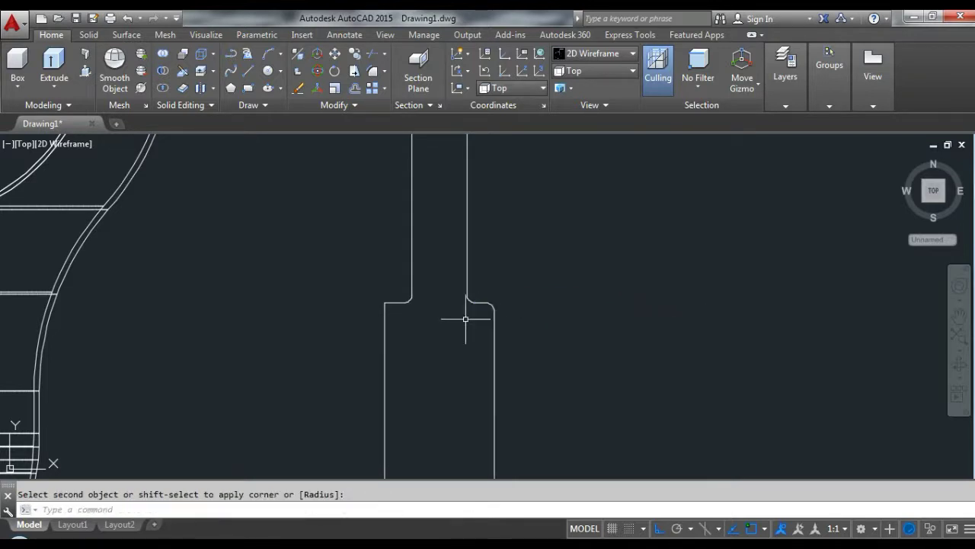
{"action": "key", "text": "Return"}
{"action": "left_click", "coordinate": [388, 302]}
{"action": "left_click", "coordinate": [386, 312]}
{"action": "scroll", "coordinate": [387, 312], "scroll_direction": "down", "scroll_amount": 3}
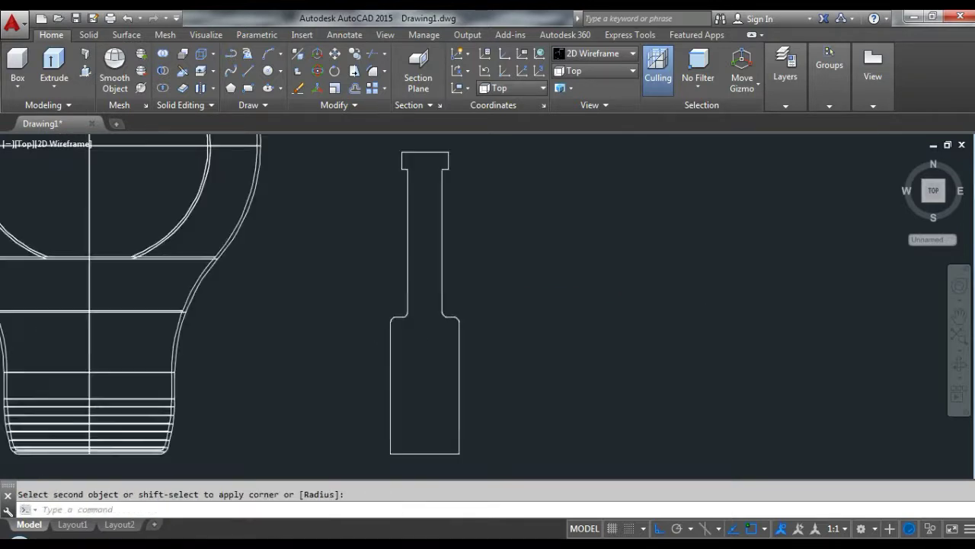
{"action": "scroll", "coordinate": [396, 327], "scroll_direction": "down", "scroll_amount": 3}
{"action": "scroll", "coordinate": [404, 290], "scroll_direction": "up", "scroll_amount": 8}
{"action": "key", "text": "Return"}
{"action": "left_click", "coordinate": [324, 301]}
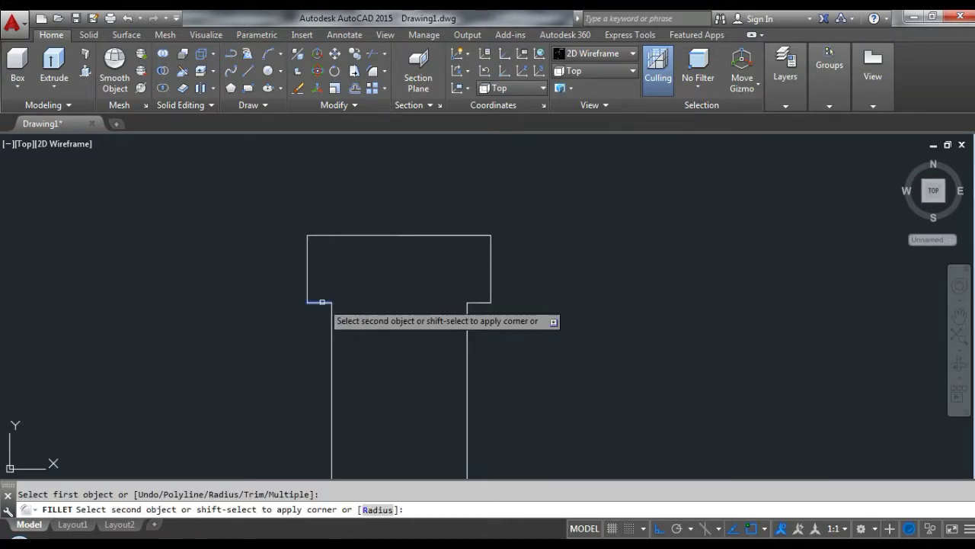
{"action": "left_click", "coordinate": [331, 312]}
- Fillet the right inner corner and the top-left and top-right corners of the stand
{"action": "key", "text": "Return"}
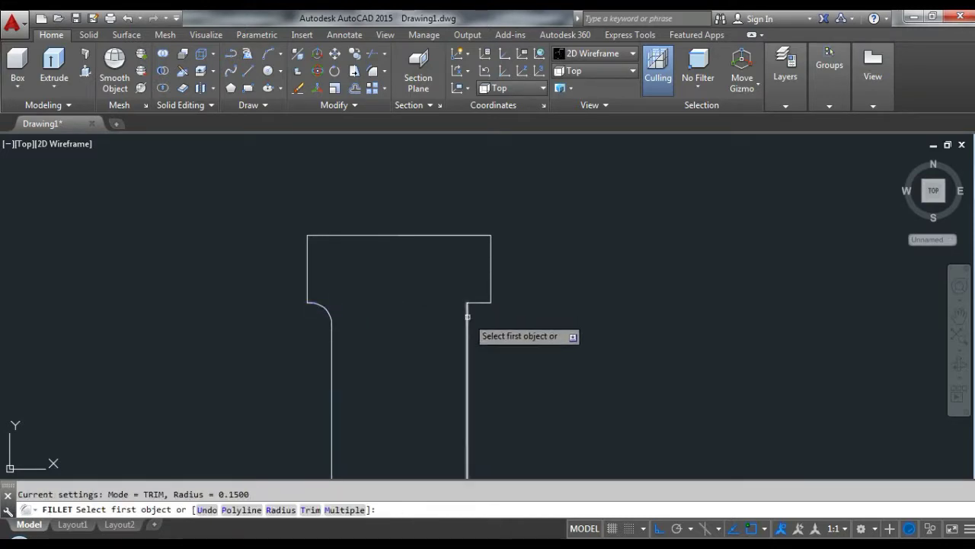
{"action": "left_click", "coordinate": [467, 314]}
{"action": "left_click", "coordinate": [479, 302]}
{"action": "scroll", "coordinate": [434, 287], "scroll_direction": "down", "scroll_amount": 4}
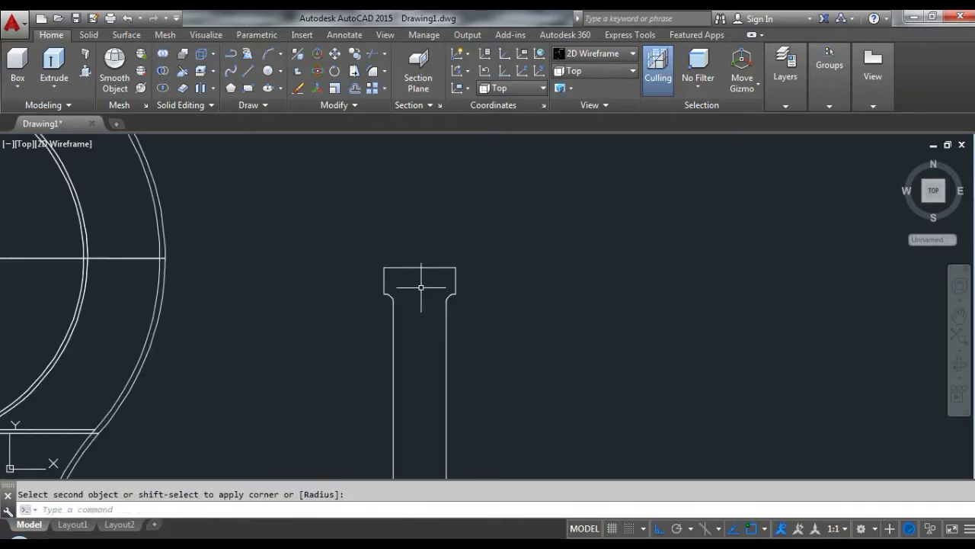
{"action": "key", "text": "Return"}
{"action": "left_click", "coordinate": [384, 278]}
{"action": "left_click", "coordinate": [423, 268]}
{"action": "key", "text": "Return"}
{"action": "left_click", "coordinate": [449, 273]}
{"action": "left_click", "coordinate": [451, 272]}
- Round the left notch corner, then start window-selecting the stray leftover line
{"action": "key", "text": "Return"}
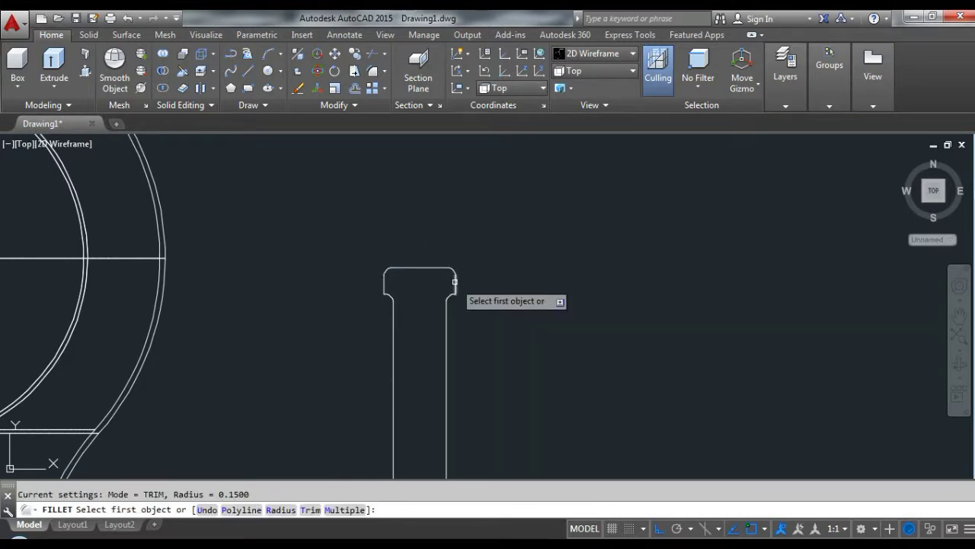
{"action": "left_click", "coordinate": [447, 293]}
{"action": "left_click", "coordinate": [450, 295]}
{"action": "left_click", "coordinate": [386, 304]}
{"action": "key", "text": "Return"}
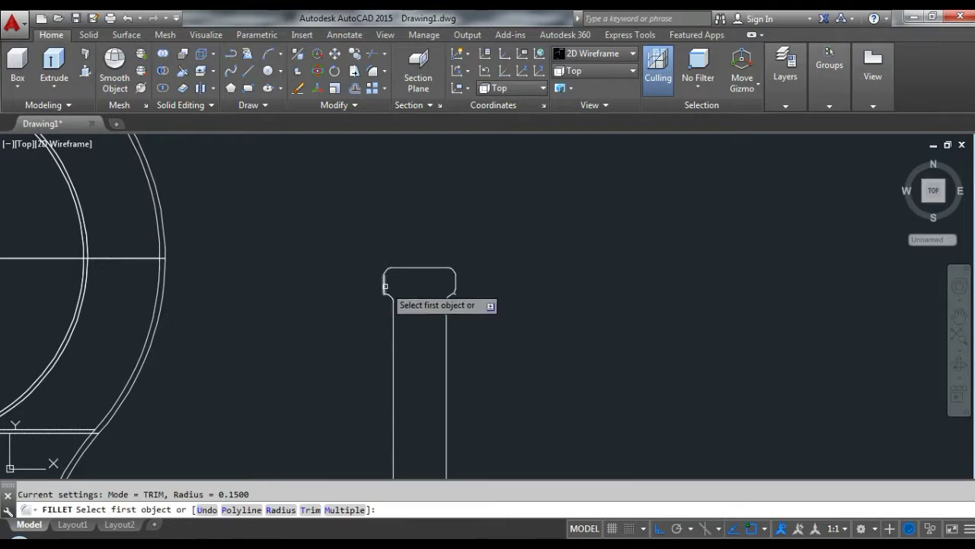
{"action": "left_click", "coordinate": [387, 302]}
{"action": "scroll", "coordinate": [425, 288], "scroll_direction": "down", "scroll_amount": 2}
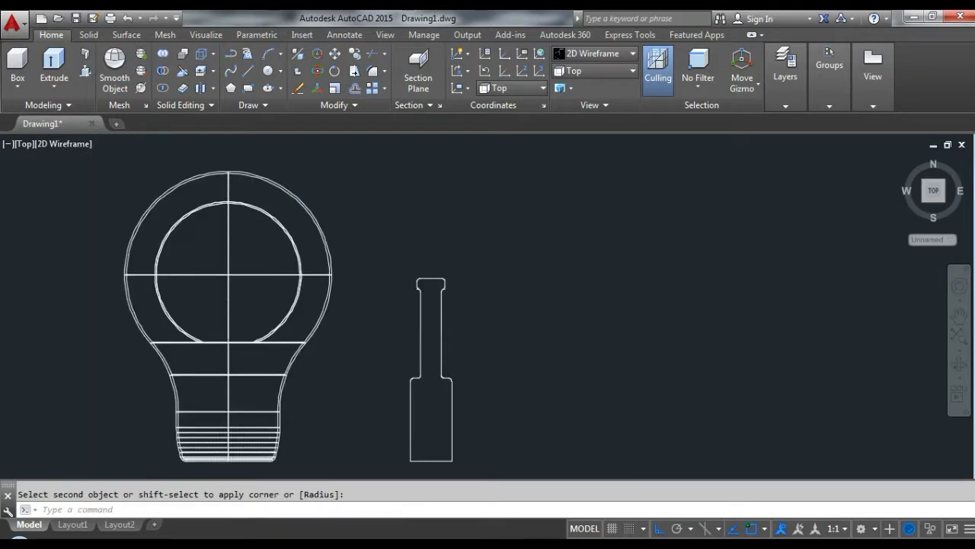
{"action": "scroll", "coordinate": [427, 297], "scroll_direction": "up", "scroll_amount": 4}
{"action": "left_click", "coordinate": [262, 261]}
- Erase the leftover line at the left notch
{"action": "left_click", "coordinate": [270, 272]}
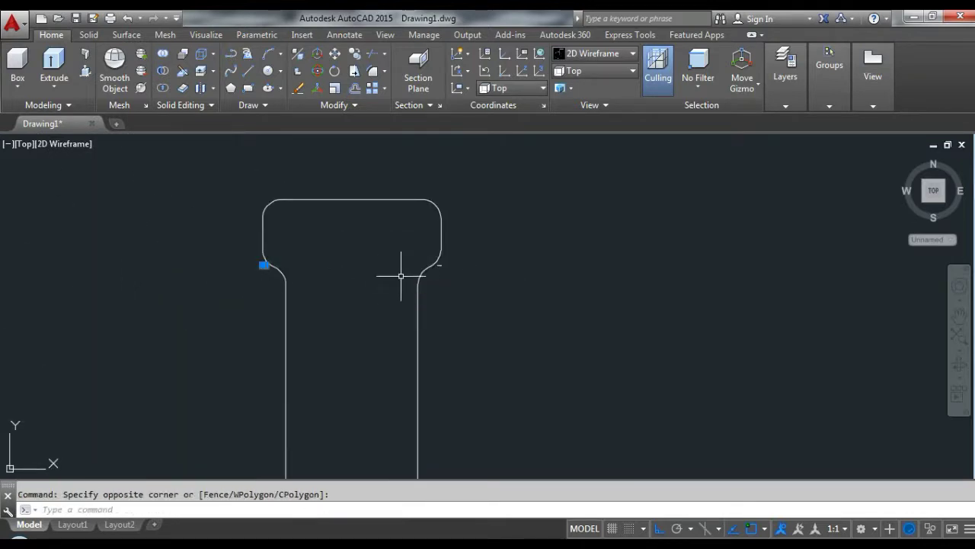
{"action": "key", "text": "Delete"}
{"action": "scroll", "coordinate": [430, 260], "scroll_direction": "up", "scroll_amount": 4}
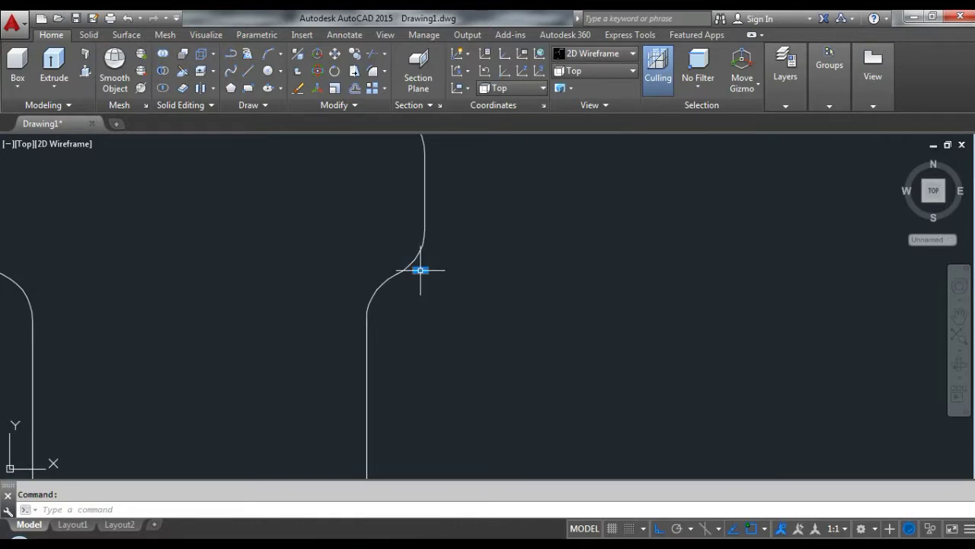
{"action": "scroll", "coordinate": [472, 255], "scroll_direction": "down", "scroll_amount": 4}
{"action": "scroll", "coordinate": [462, 270], "scroll_direction": "down", "scroll_amount": 1}
{"action": "scroll", "coordinate": [462, 289], "scroll_direction": "up", "scroll_amount": 3}
{"action": "scroll", "coordinate": [475, 289], "scroll_direction": "down", "scroll_amount": 3}
{"action": "type", "text": "PE"}
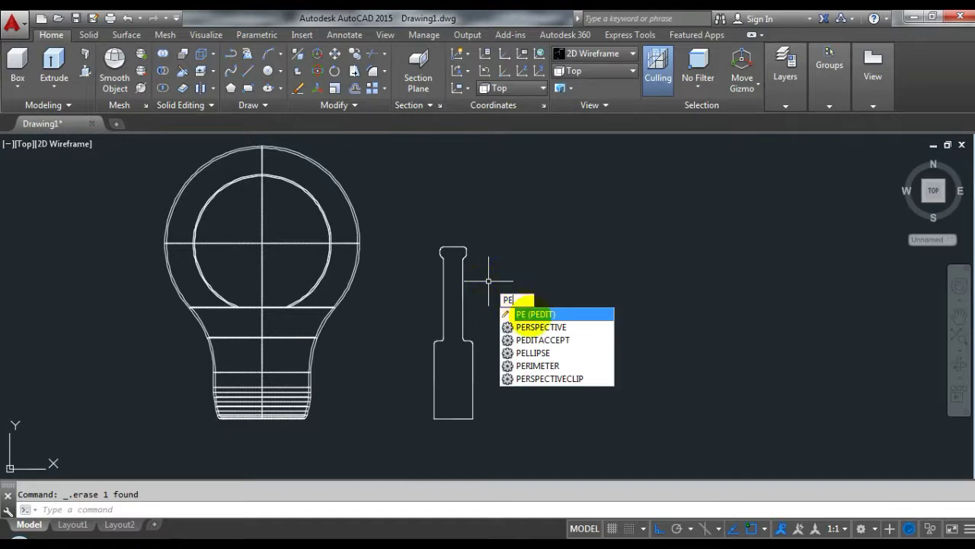
- With PEDIT, convert a stand line to a polyline and join the whole outline into it
{"action": "key", "text": "Return"}
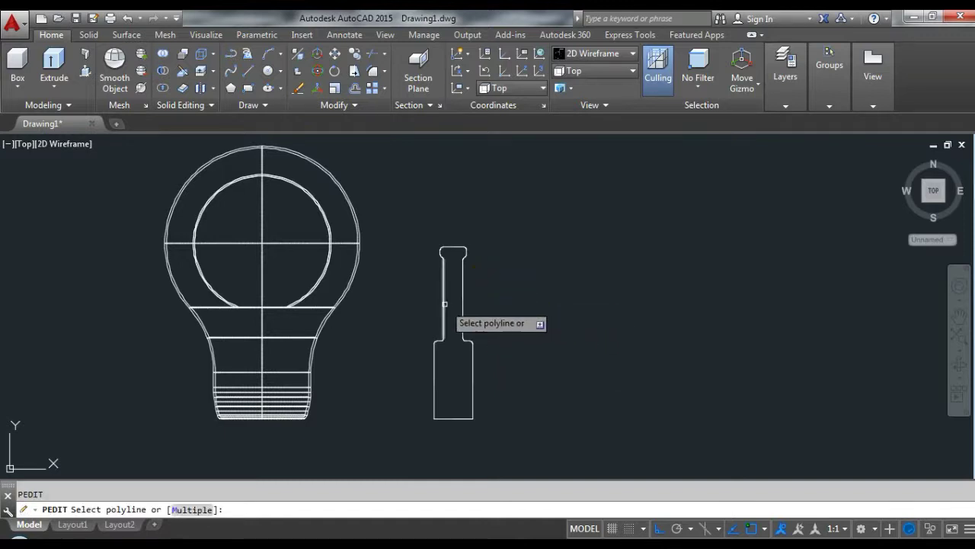
{"action": "left_click", "coordinate": [444, 304]}
{"action": "right_click", "coordinate": [441, 303]}
{"action": "type", "text": "j"}
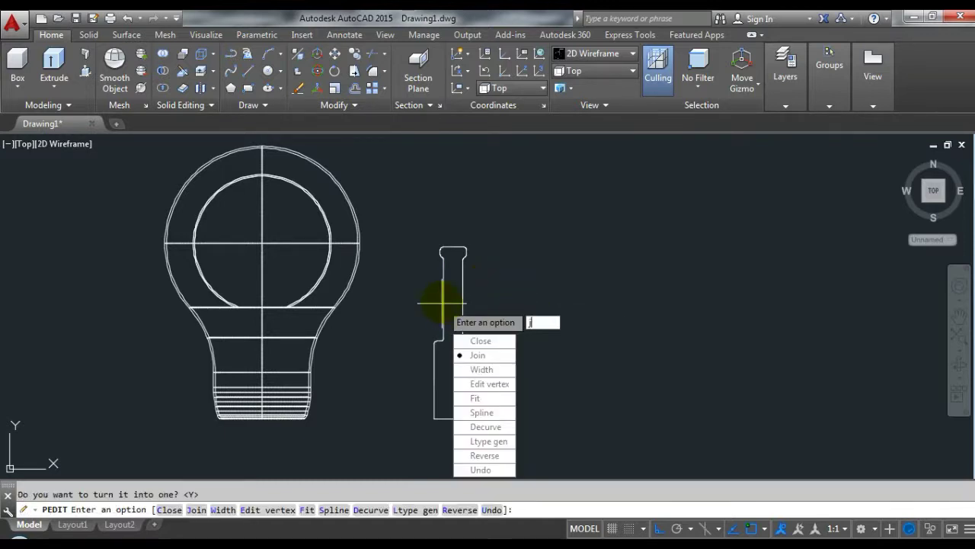
{"action": "key", "text": "Return"}
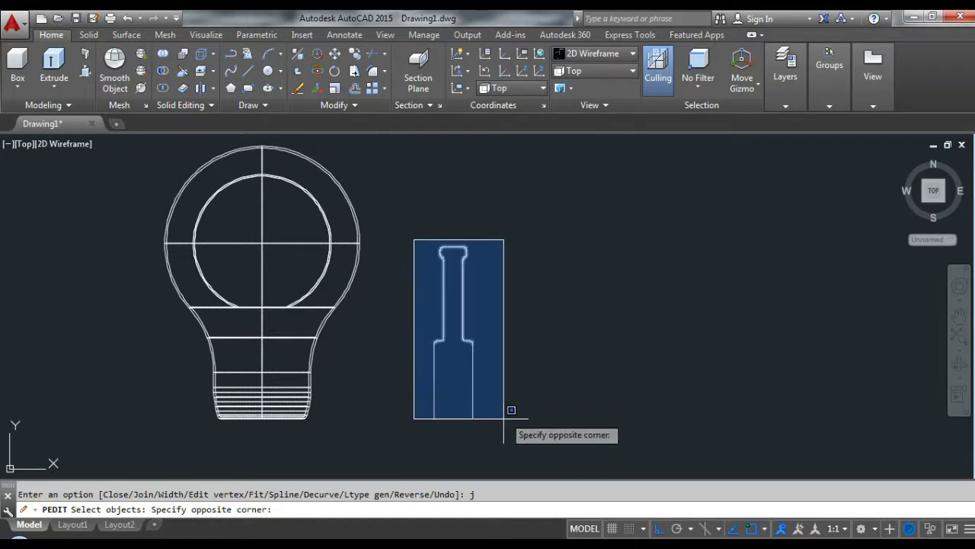
{"action": "left_click", "coordinate": [509, 415]}
{"action": "key", "text": "Return"}
{"action": "key", "text": "Return"}
{"action": "type", "text": "E"}
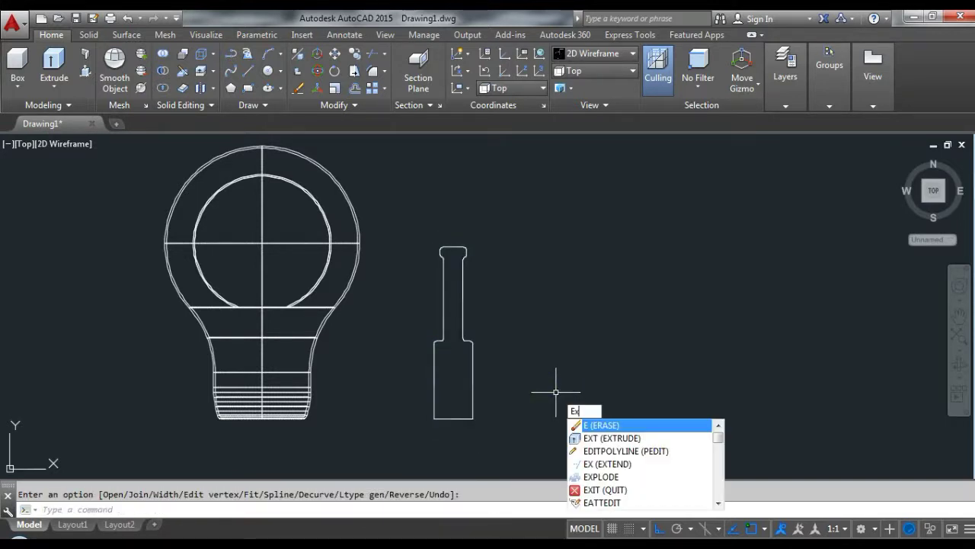
- In SW Isometric view, extrude the joined stand outline into a thin solid slab
{"action": "type", "text": "xt"}
{"action": "key", "text": "Escape"}
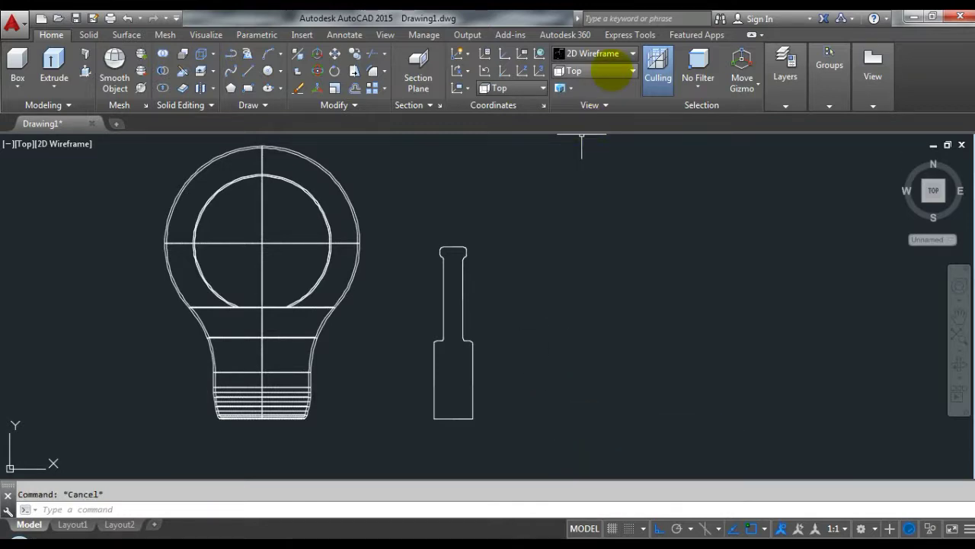
{"action": "left_click", "coordinate": [605, 71]}
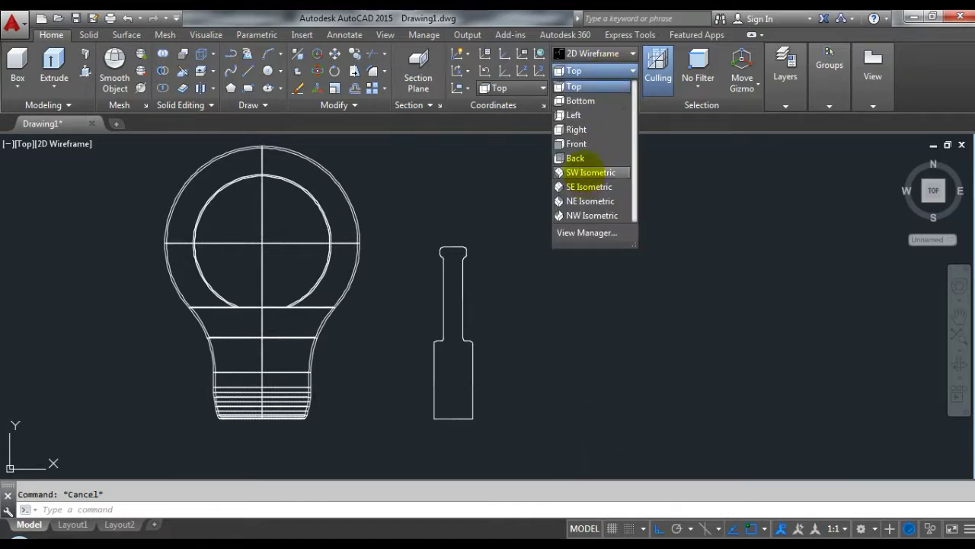
{"action": "left_click", "coordinate": [591, 172]}
{"action": "scroll", "coordinate": [579, 206], "scroll_direction": "up", "scroll_amount": 2}
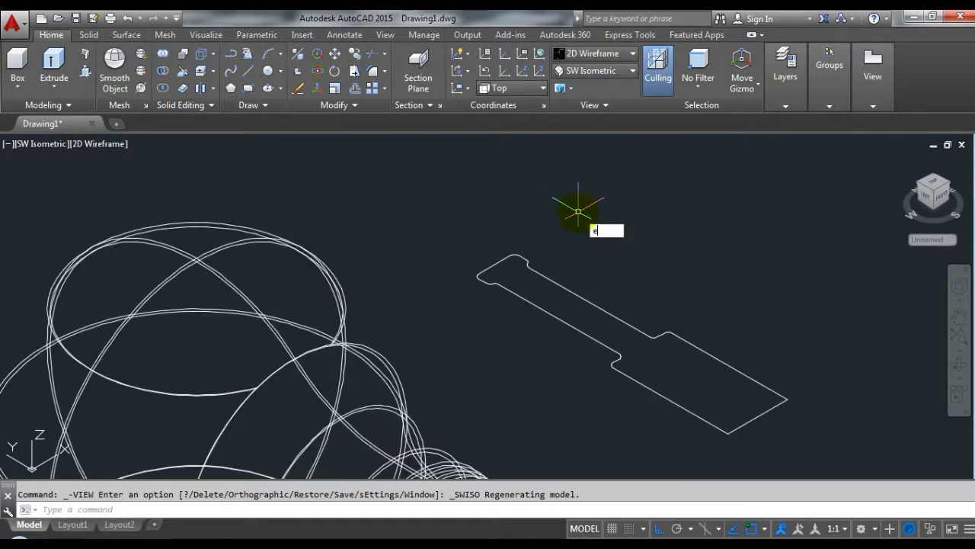
{"action": "key", "text": "Return"}
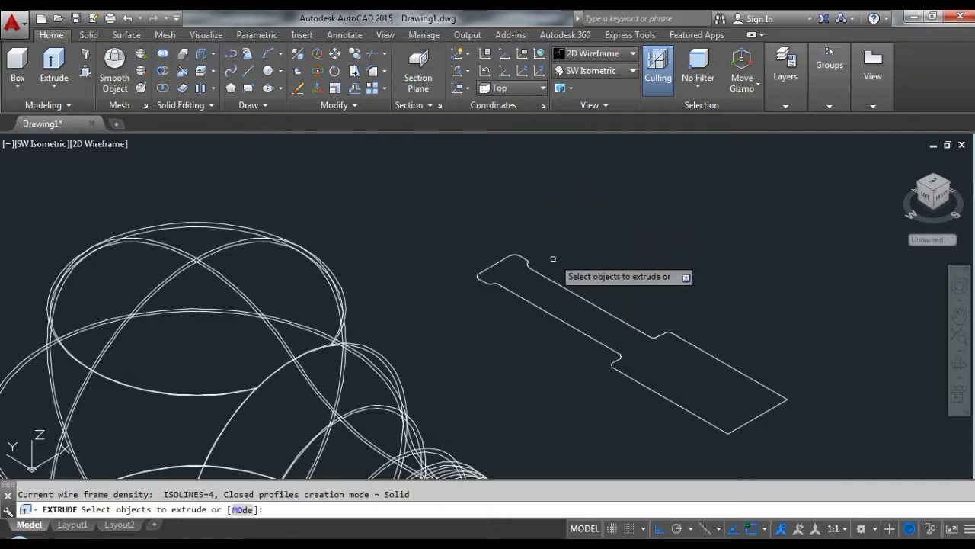
{"action": "left_click", "coordinate": [550, 280]}
{"action": "key", "text": "Return"}
{"action": "scroll", "coordinate": [696, 381], "scroll_direction": "up", "scroll_amount": 3}
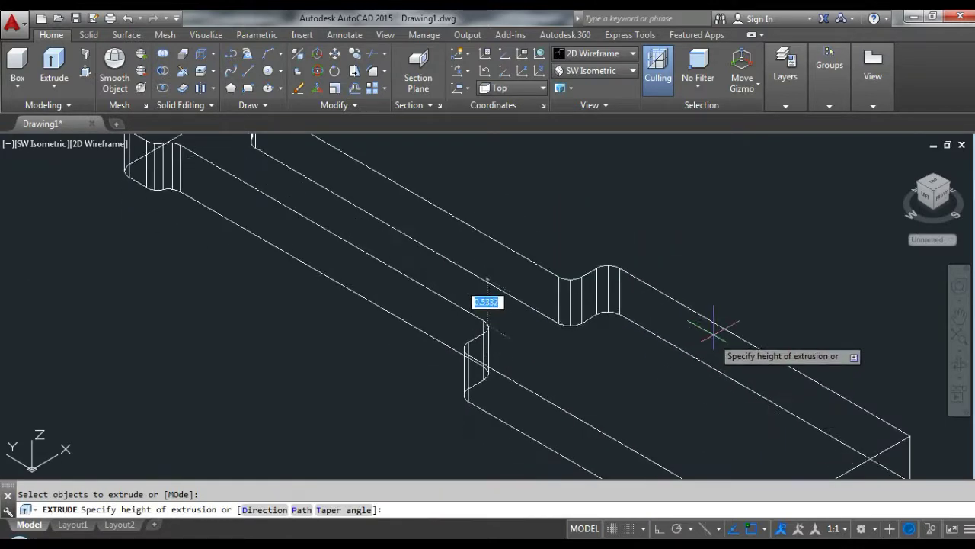
{"action": "scroll", "coordinate": [701, 326], "scroll_direction": "up", "scroll_amount": 2}
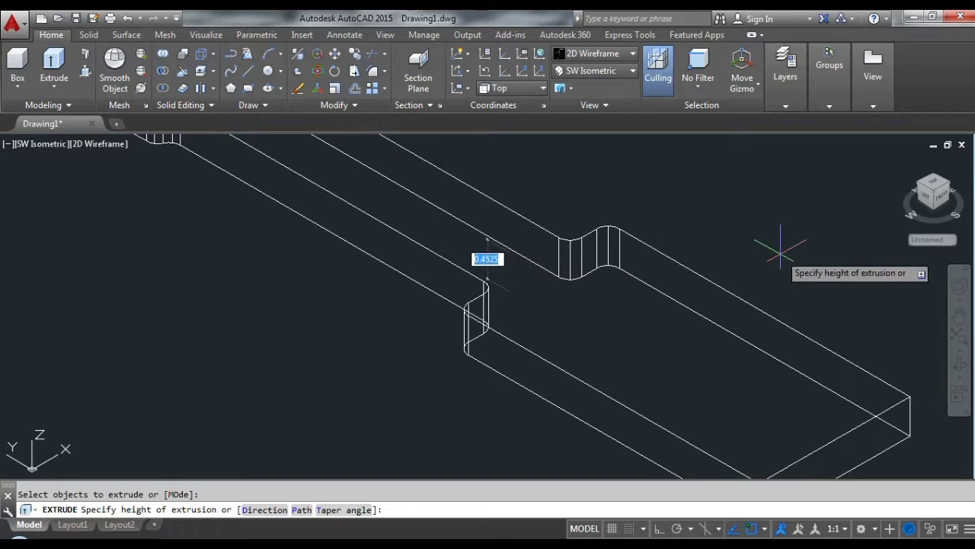
{"action": "left_click", "coordinate": [773, 247]}
{"action": "scroll", "coordinate": [449, 301], "scroll_direction": "down", "scroll_amount": 5}
{"action": "scroll", "coordinate": [565, 263], "scroll_direction": "up", "scroll_amount": 2}
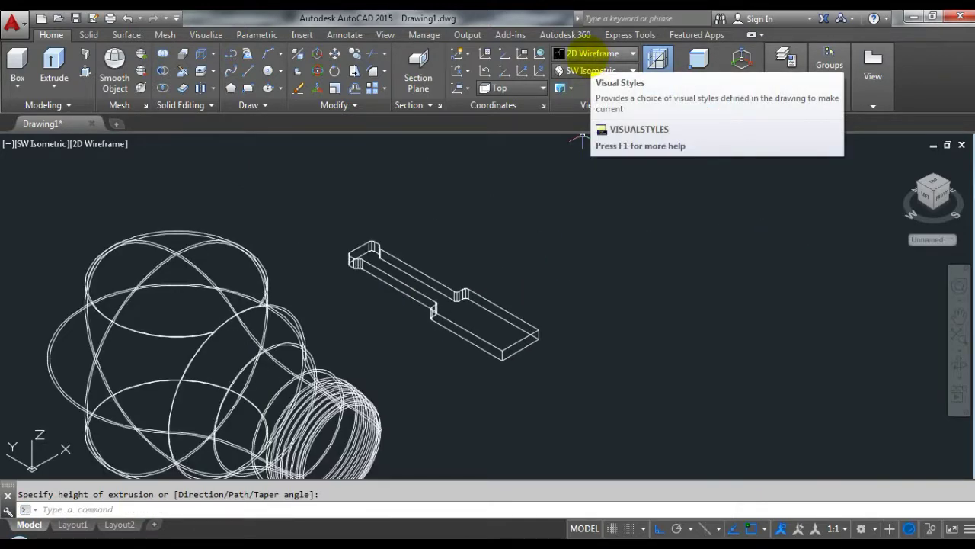
- Return the viewport to the Top view
{"action": "left_click", "coordinate": [593, 53]}
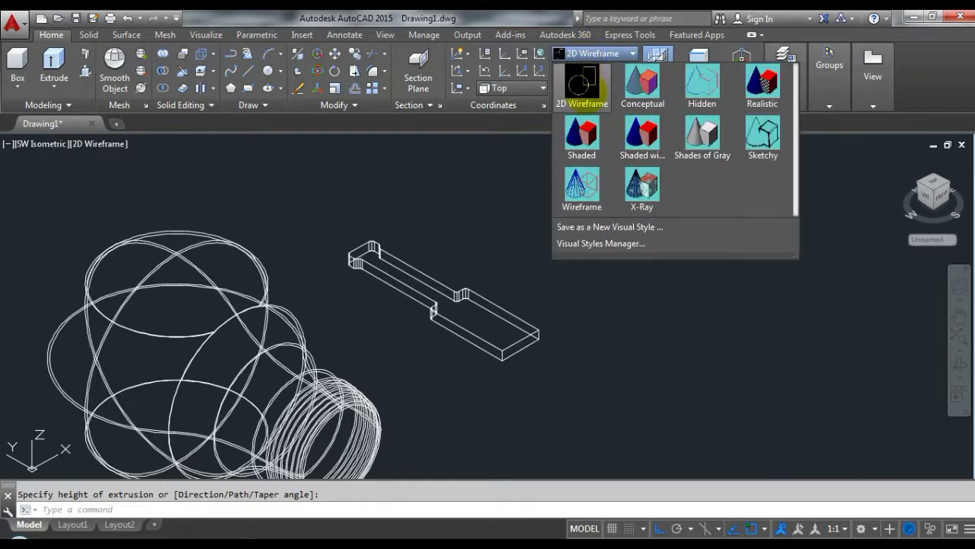
{"action": "left_click", "coordinate": [594, 70]}
{"action": "left_click", "coordinate": [575, 82]}
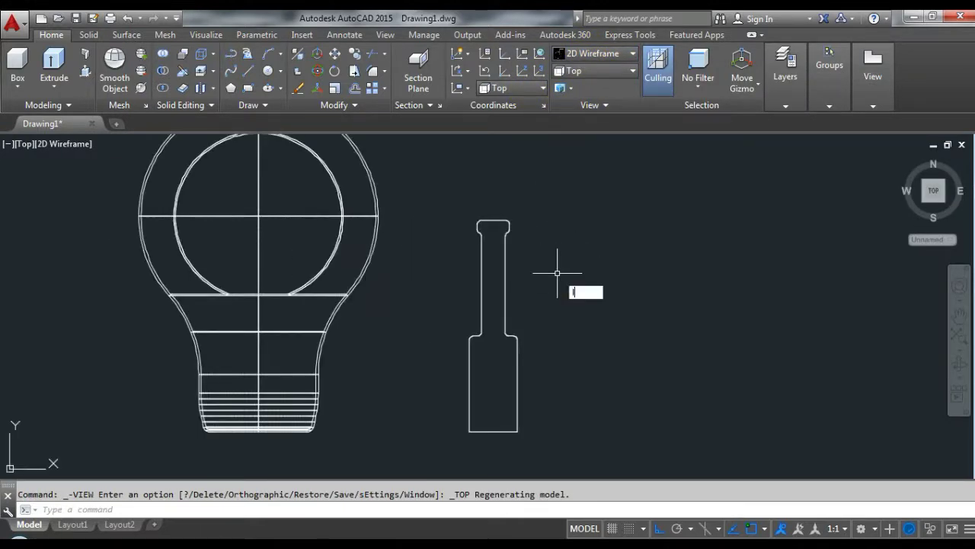
- With Ortho off, draw a slanted line from the right notch fillet up toward the bulb
{"action": "key", "text": "Return"}
{"action": "scroll", "coordinate": [525, 312], "scroll_direction": "up", "scroll_amount": 2}
{"action": "scroll", "coordinate": [503, 339], "scroll_direction": "up", "scroll_amount": 2}
{"action": "scroll", "coordinate": [480, 358], "scroll_direction": "up", "scroll_amount": 2}
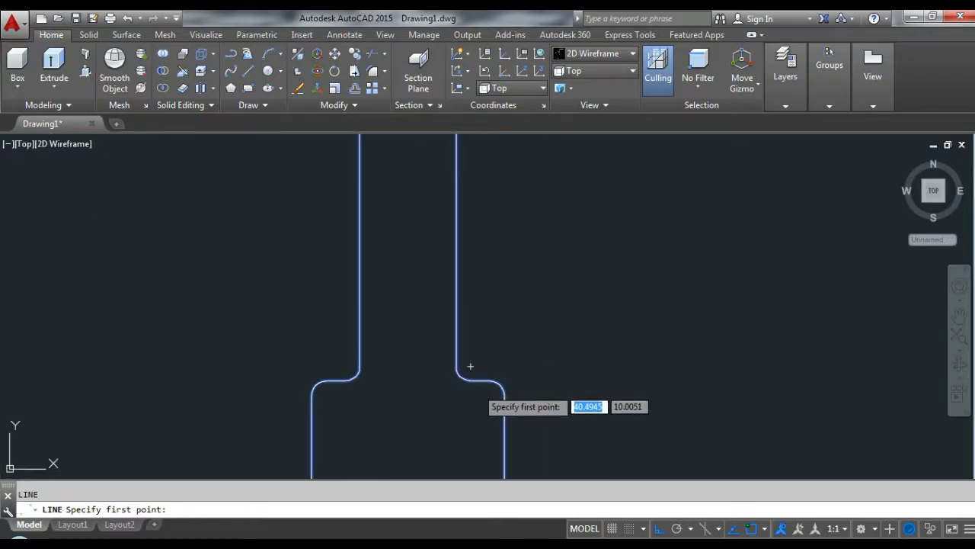
{"action": "left_click", "coordinate": [480, 379]}
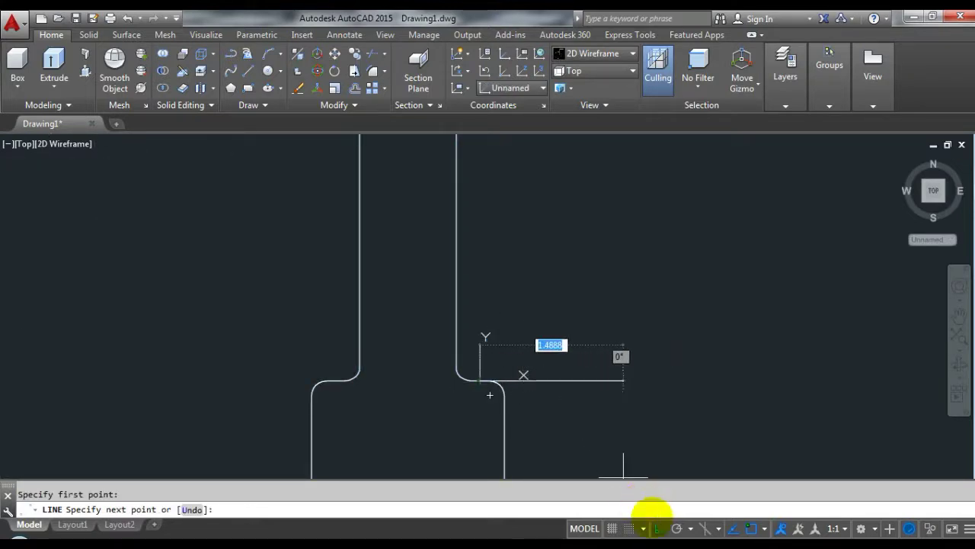
{"action": "left_click", "coordinate": [660, 528]}
{"action": "scroll", "coordinate": [534, 359], "scroll_direction": "down", "scroll_amount": 4}
{"action": "scroll", "coordinate": [545, 305], "scroll_direction": "down", "scroll_amount": 3}
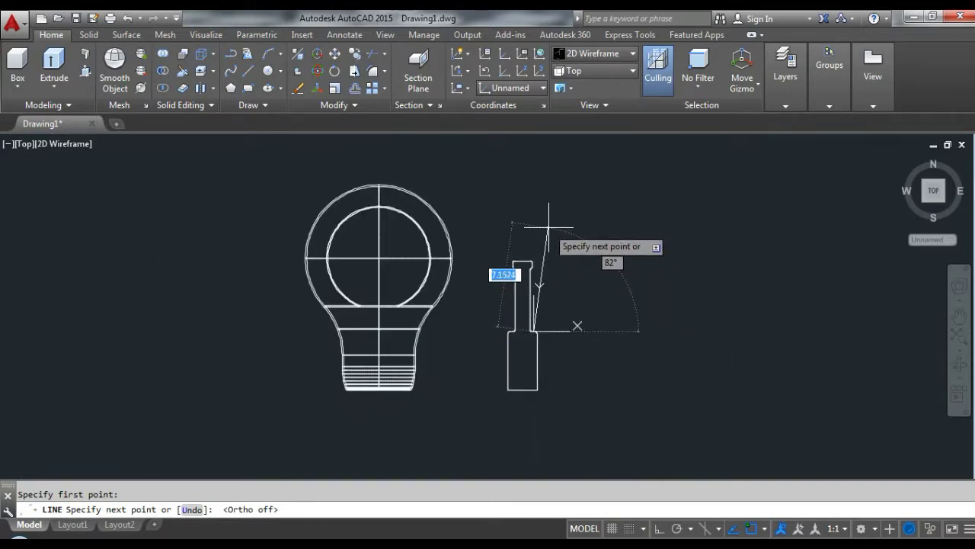
{"action": "left_click", "coordinate": [551, 226]}
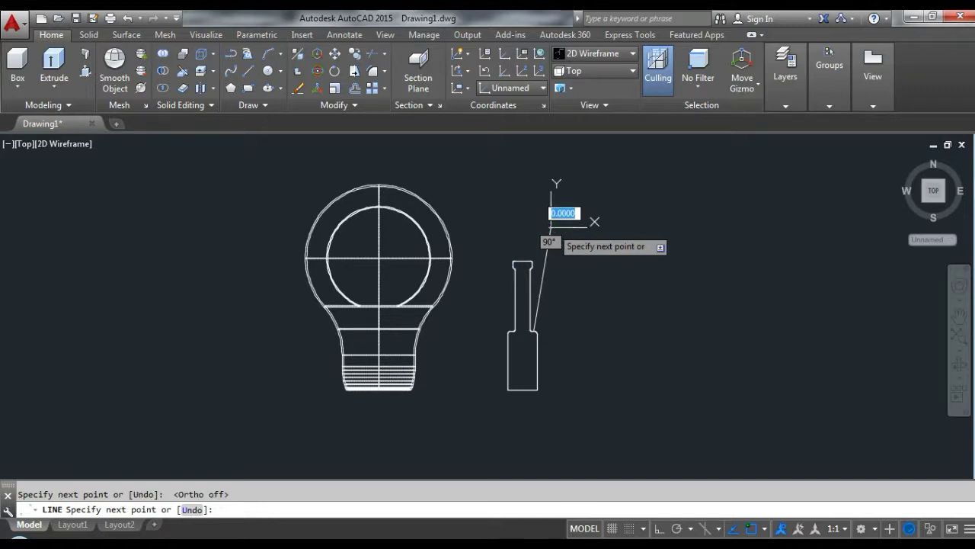
{"action": "key", "text": "Escape"}
{"action": "scroll", "coordinate": [552, 226], "scroll_direction": "up", "scroll_amount": 4}
- Draw a 0.1-radius circle centred on the slanted line's top end
{"action": "key", "text": "Return"}
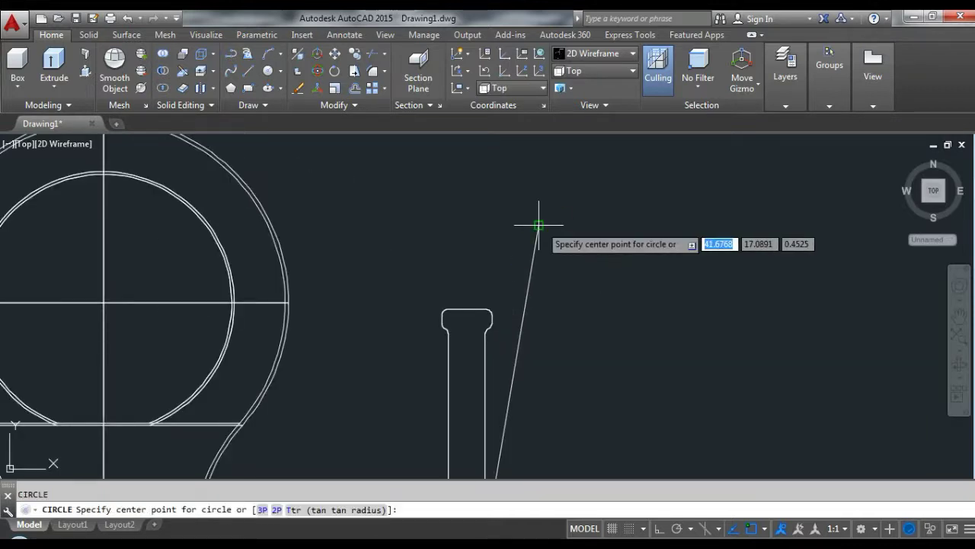
{"action": "scroll", "coordinate": [538, 220], "scroll_direction": "up", "scroll_amount": 3}
{"action": "left_click", "coordinate": [527, 229]}
{"action": "scroll", "coordinate": [533, 217], "scroll_direction": "down", "scroll_amount": 2}
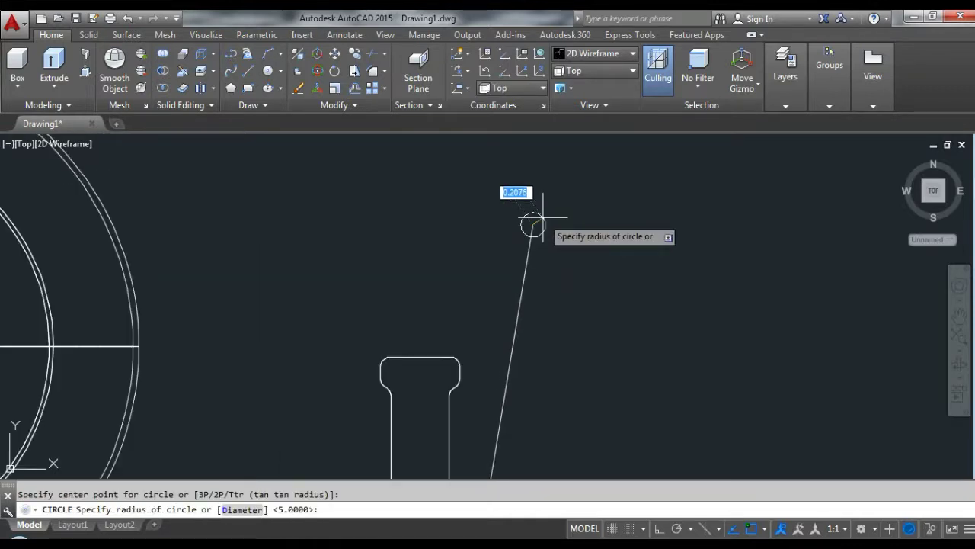
{"action": "scroll", "coordinate": [536, 220], "scroll_direction": "down", "scroll_amount": 3}
{"action": "scroll", "coordinate": [533, 222], "scroll_direction": "up", "scroll_amount": 7}
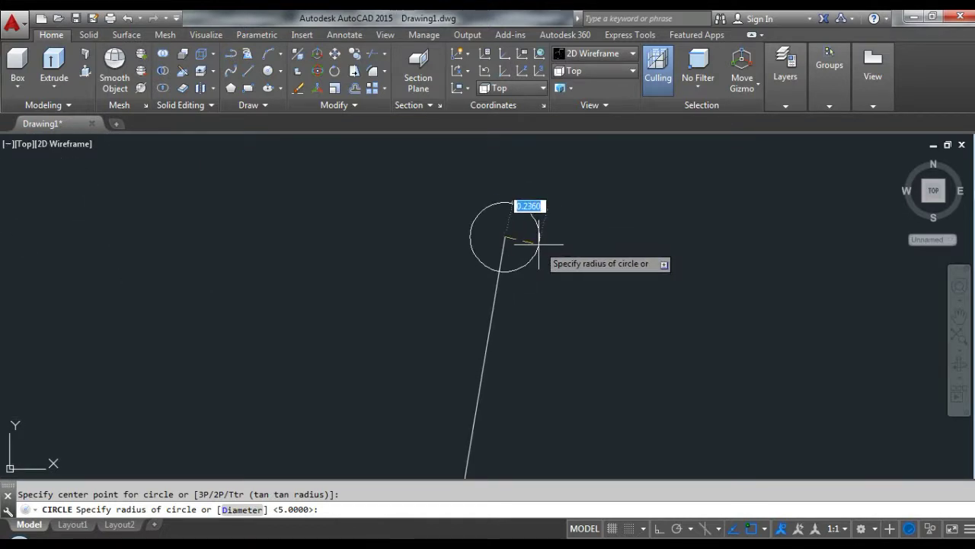
{"action": "type", "text": "1"}
{"action": "key", "text": "Return"}
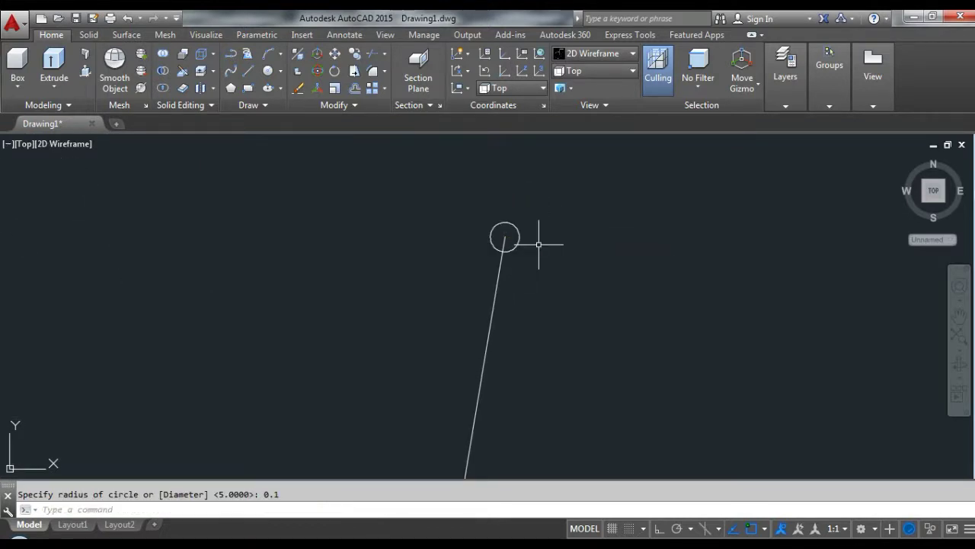
{"action": "scroll", "coordinate": [538, 240], "scroll_direction": "down", "scroll_amount": 7}
{"action": "scroll", "coordinate": [556, 239], "scroll_direction": "up", "scroll_amount": 1}
{"action": "scroll", "coordinate": [555, 239], "scroll_direction": "up", "scroll_amount": 2}
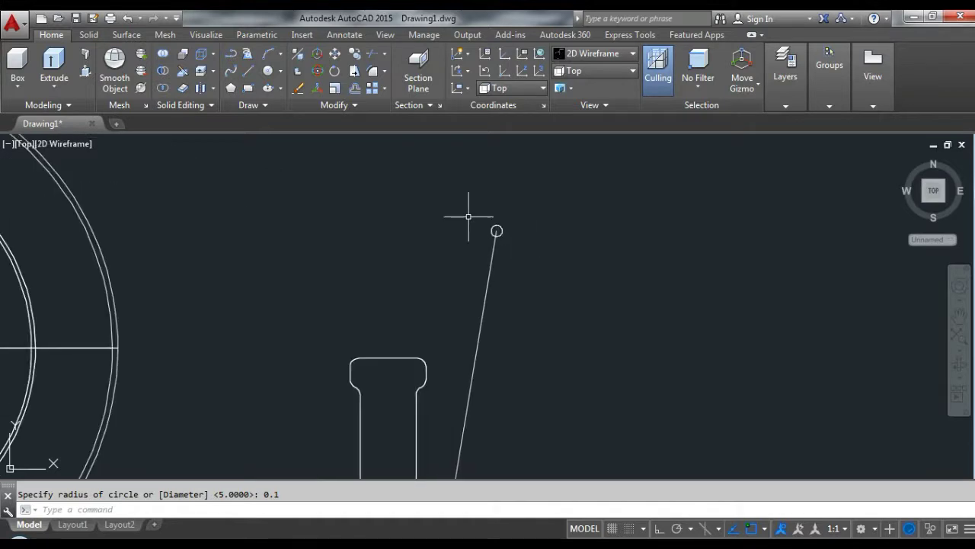
{"action": "left_click", "coordinate": [54, 84]}
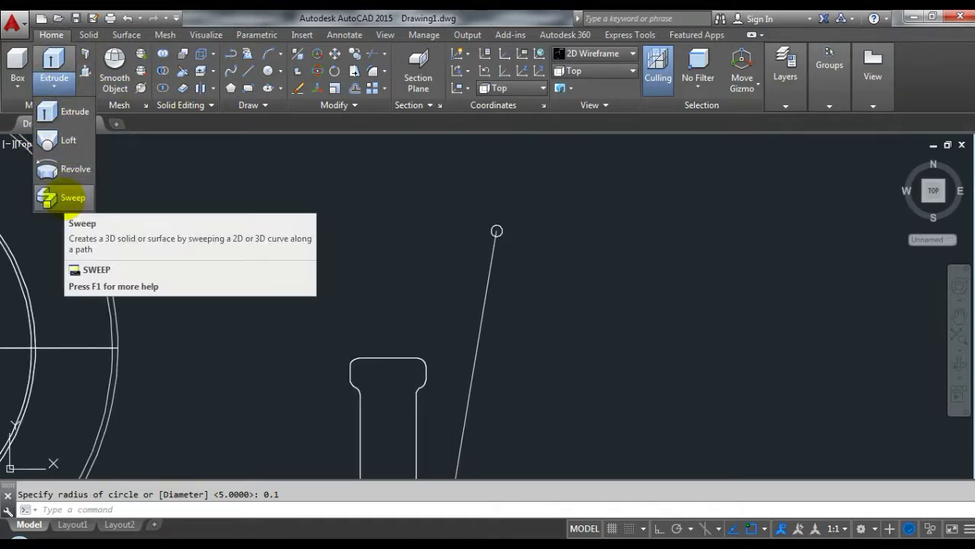
{"action": "left_click", "coordinate": [62, 198]}
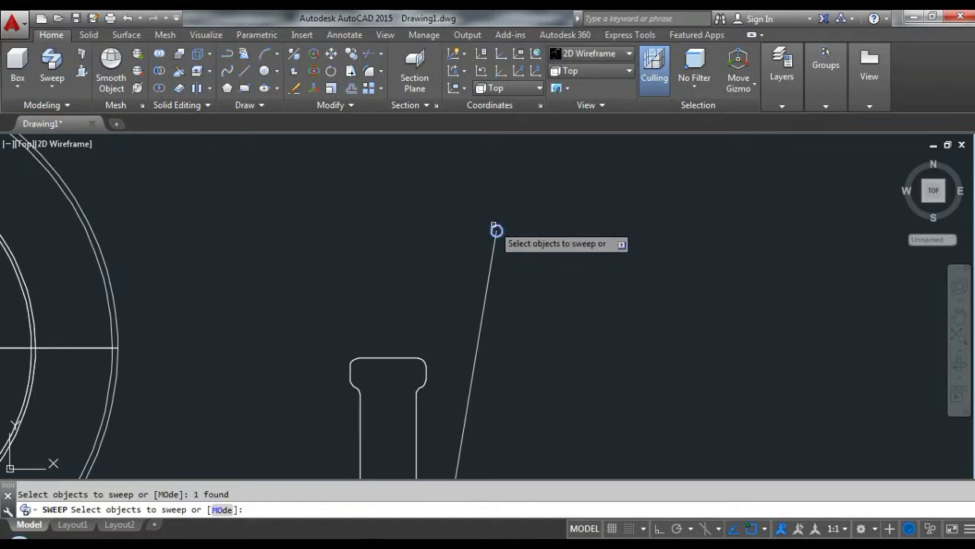
- Sweep the circle along the slanted line to form a thin support rod
{"action": "key", "text": "Return"}
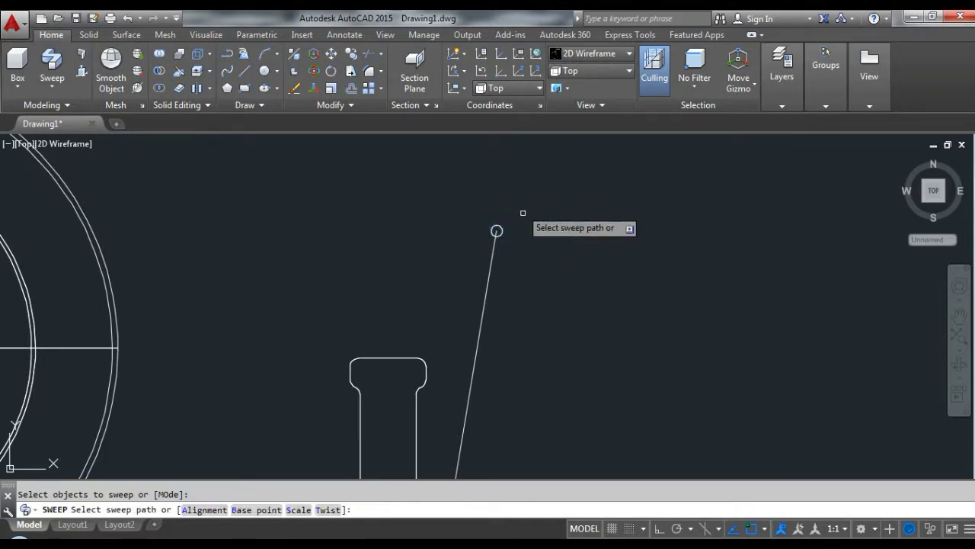
{"action": "left_click", "coordinate": [494, 247]}
{"action": "key", "text": "Return"}
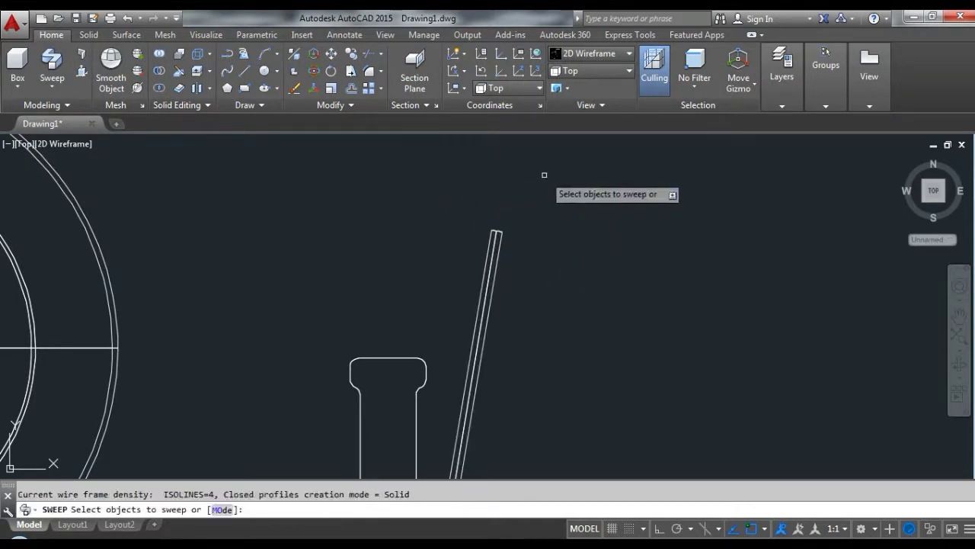
{"action": "key", "text": "Escape"}
- Inspect the rod in Realistic style, orbiting to an oblique 3D angle
{"action": "left_click", "coordinate": [594, 53]}
{"action": "left_click", "coordinate": [754, 80]}
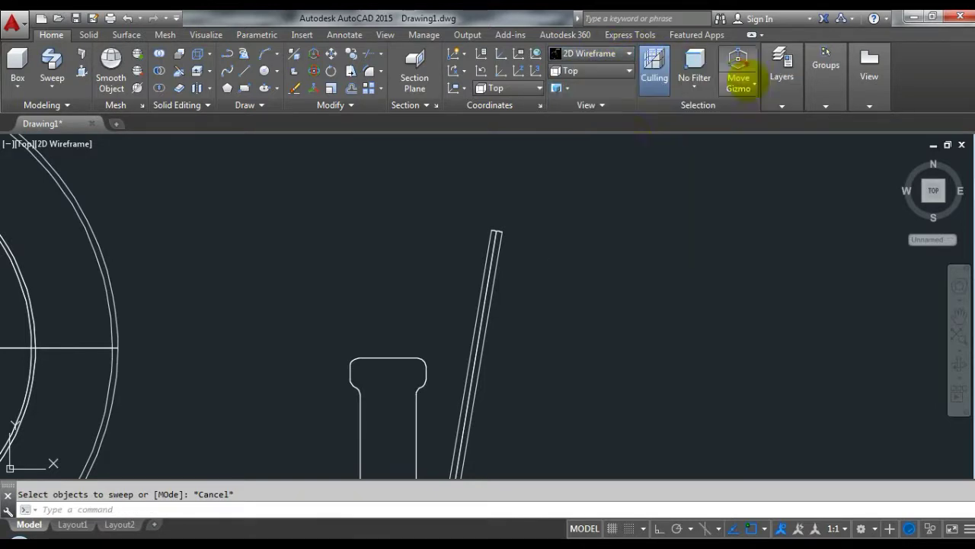
{"action": "scroll", "coordinate": [552, 178], "scroll_direction": "down", "scroll_amount": 2}
{"action": "scroll", "coordinate": [555, 172], "scroll_direction": "up", "scroll_amount": 2}
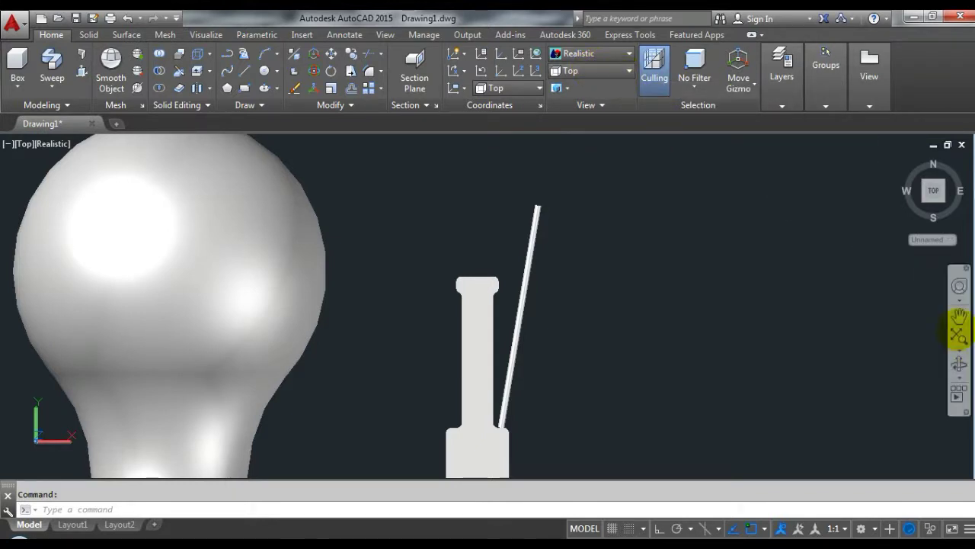
{"action": "left_click", "coordinate": [958, 364]}
{"action": "mouse_move", "coordinate": [490, 387]}
{"action": "left_mouse_down"}
{"action": "mouse_move", "coordinate": [475, 279]}
{"action": "mouse_move", "coordinate": [475, 300]}
{"action": "mouse_move", "coordinate": [517, 358]}
{"action": "left_mouse_up"}
{"action": "key", "text": "Escape"}
- Return to the Top view with 2D Wireframe display
{"action": "left_click", "coordinate": [571, 70]}
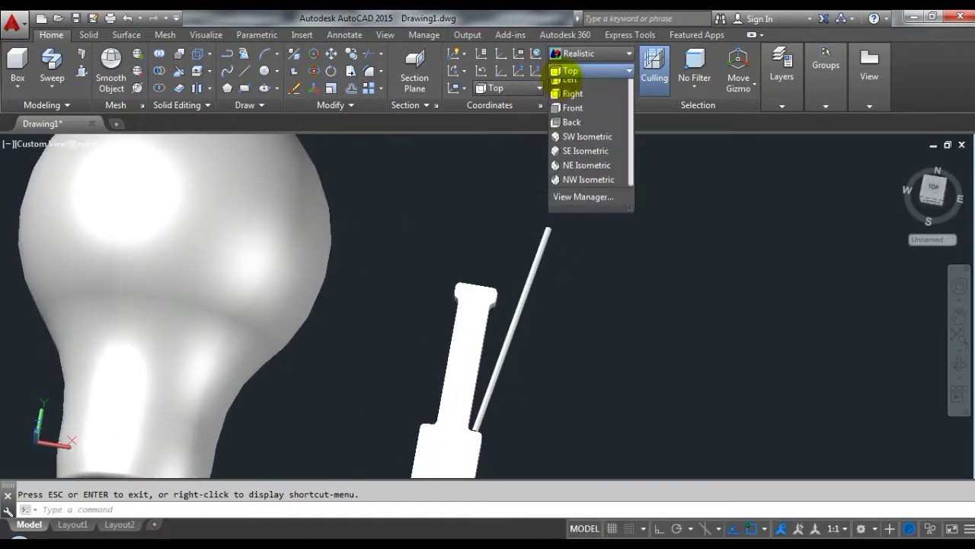
{"action": "left_click", "coordinate": [571, 86]}
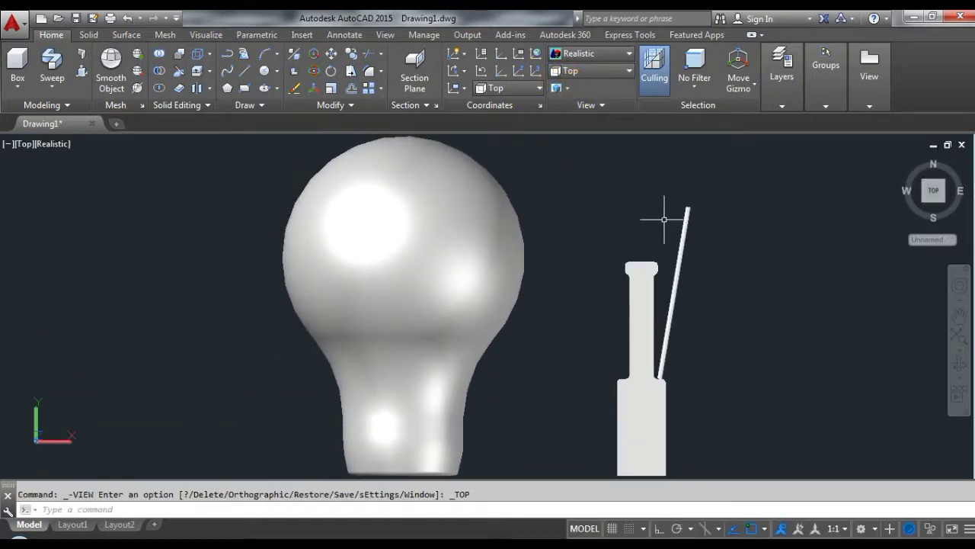
{"action": "left_click", "coordinate": [599, 53]}
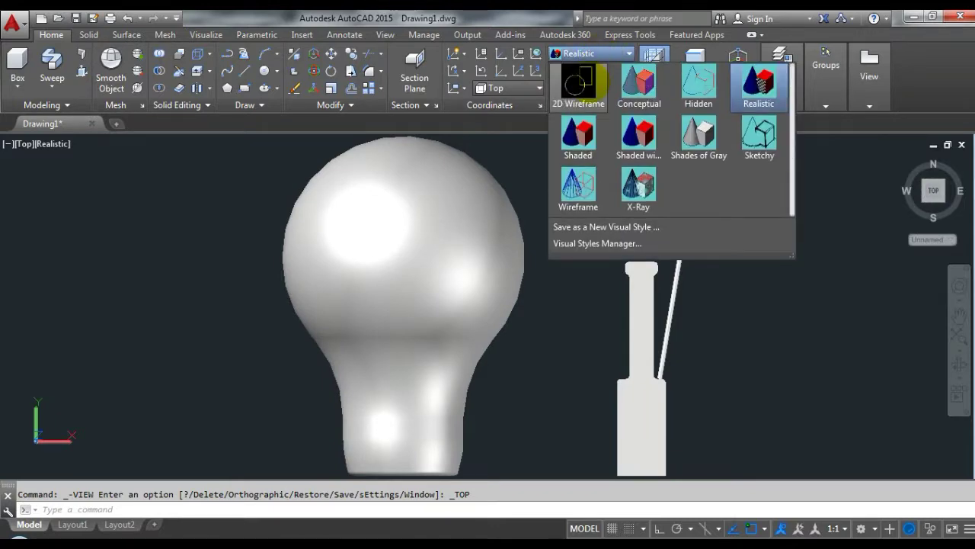
{"action": "left_click", "coordinate": [579, 80]}
{"action": "scroll", "coordinate": [663, 343], "scroll_direction": "up", "scroll_amount": 5}
{"action": "left_click", "coordinate": [664, 343]}
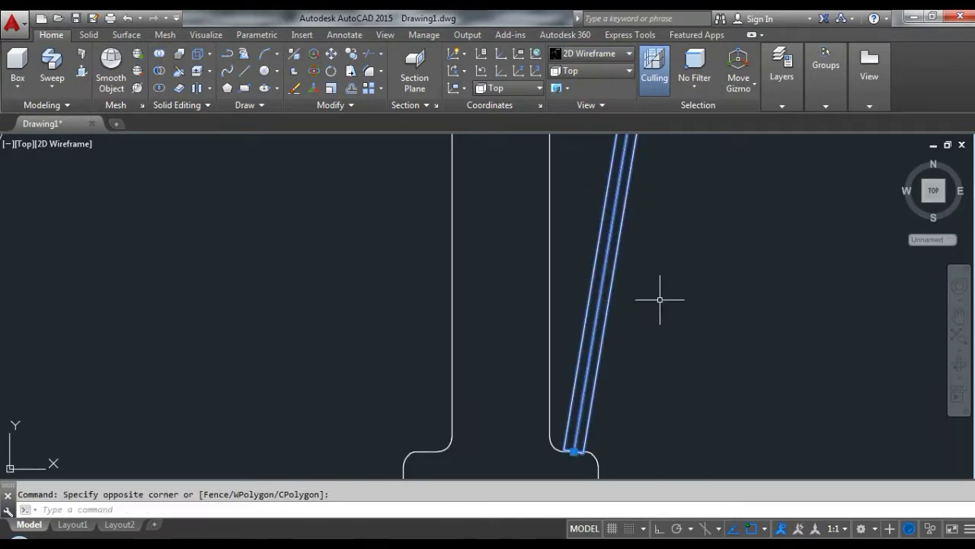
- Move the rod by its bottom end into the stand's right notch
{"action": "left_click", "coordinate": [657, 299]}
{"action": "type", "text": "m"}
{"action": "key", "text": "Return"}
{"action": "scroll", "coordinate": [662, 327], "scroll_direction": "down", "scroll_amount": 3}
{"action": "scroll", "coordinate": [648, 289], "scroll_direction": "up", "scroll_amount": 3}
{"action": "left_click", "coordinate": [654, 291]}
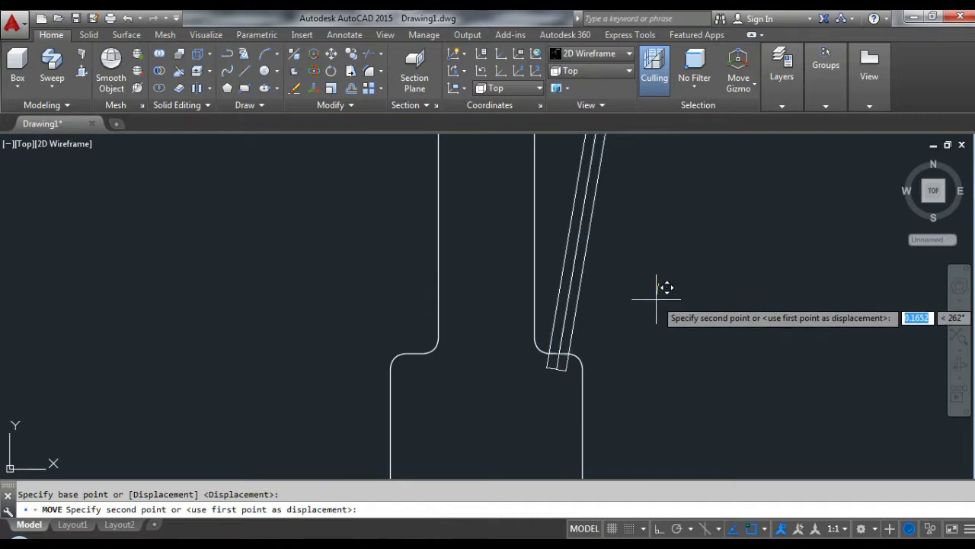
{"action": "left_click", "coordinate": [543, 336]}
{"action": "scroll", "coordinate": [544, 336], "scroll_direction": "down", "scroll_amount": 3}
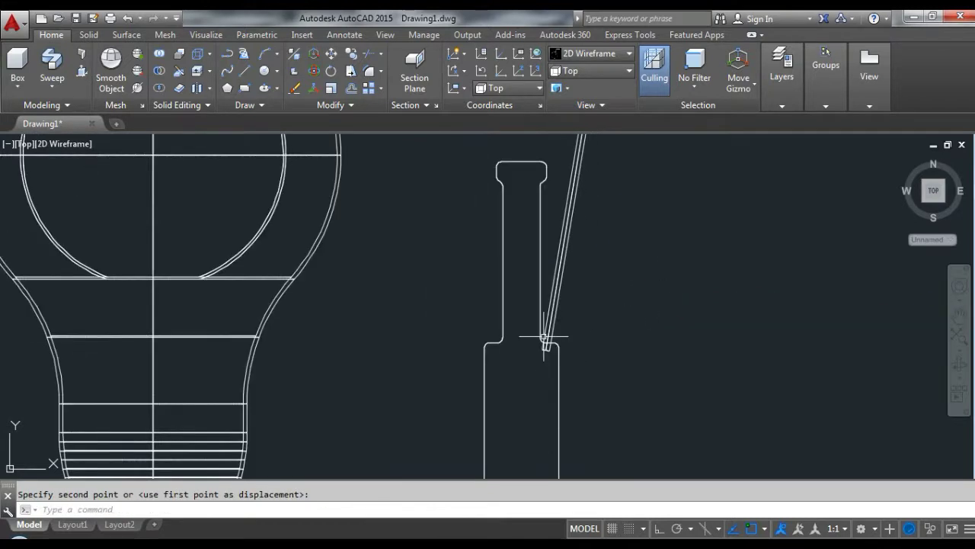
{"action": "scroll", "coordinate": [516, 253], "scroll_direction": "down", "scroll_amount": 2}
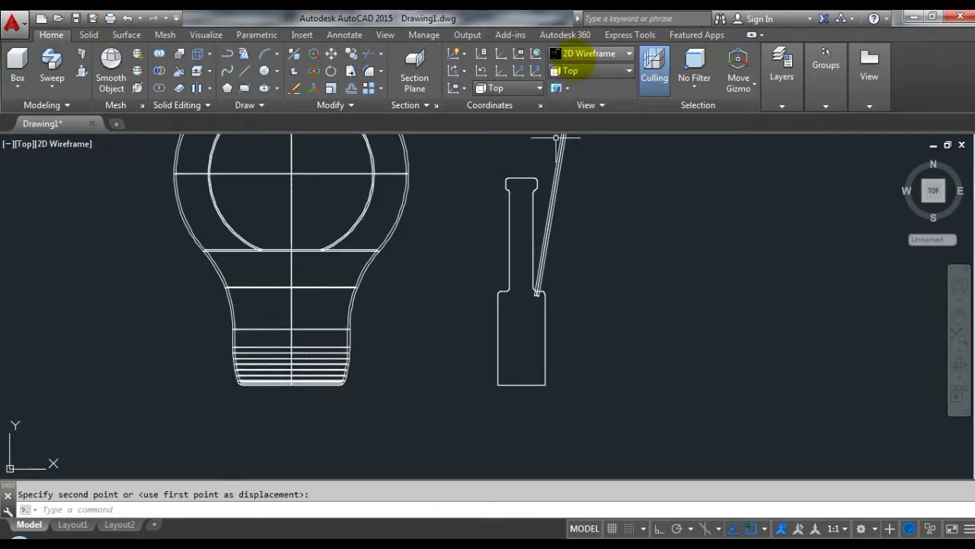
- Check the rod placement in SW Isometric view, then return to the Top view
{"action": "left_click", "coordinate": [590, 53]}
{"action": "left_click", "coordinate": [602, 72]}
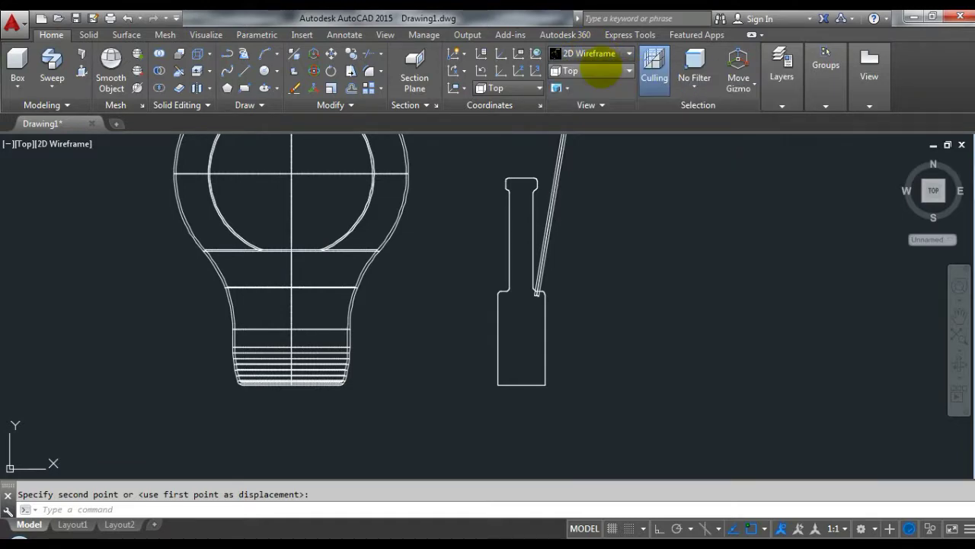
{"action": "left_click", "coordinate": [602, 71]}
{"action": "left_click", "coordinate": [586, 172]}
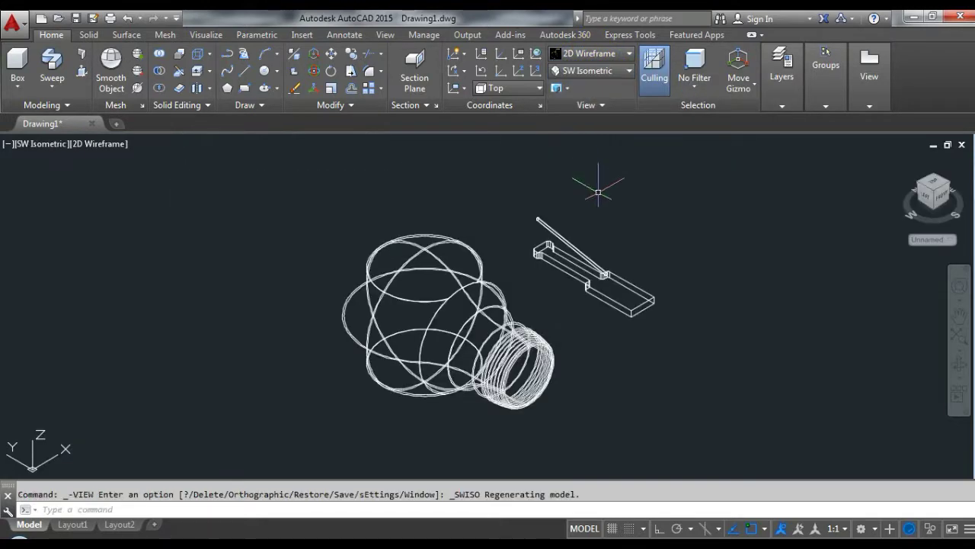
{"action": "scroll", "coordinate": [618, 291], "scroll_direction": "up", "scroll_amount": 5}
{"action": "scroll", "coordinate": [526, 171], "scroll_direction": "up", "scroll_amount": 5}
{"action": "scroll", "coordinate": [505, 221], "scroll_direction": "down", "scroll_amount": 3}
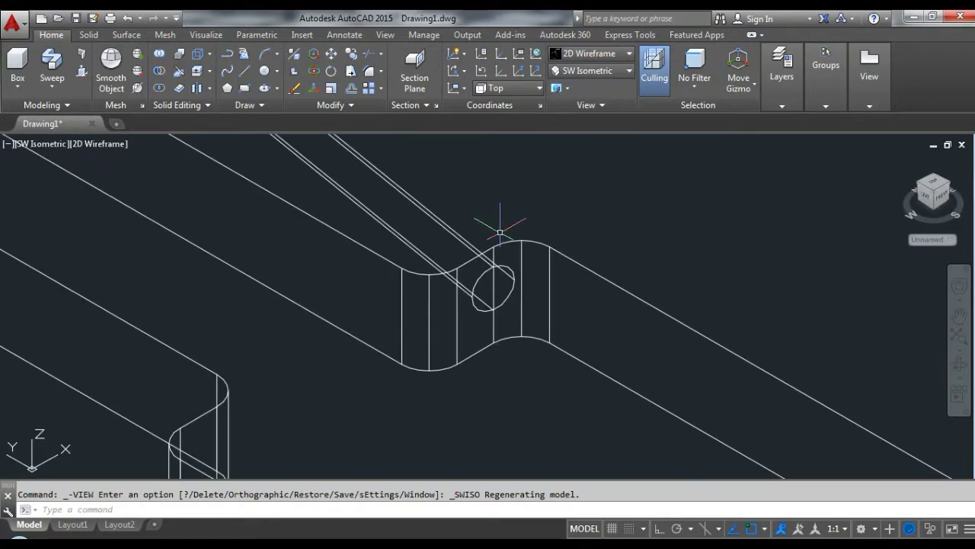
{"action": "scroll", "coordinate": [479, 252], "scroll_direction": "down", "scroll_amount": 3}
{"action": "scroll", "coordinate": [452, 229], "scroll_direction": "down", "scroll_amount": 3}
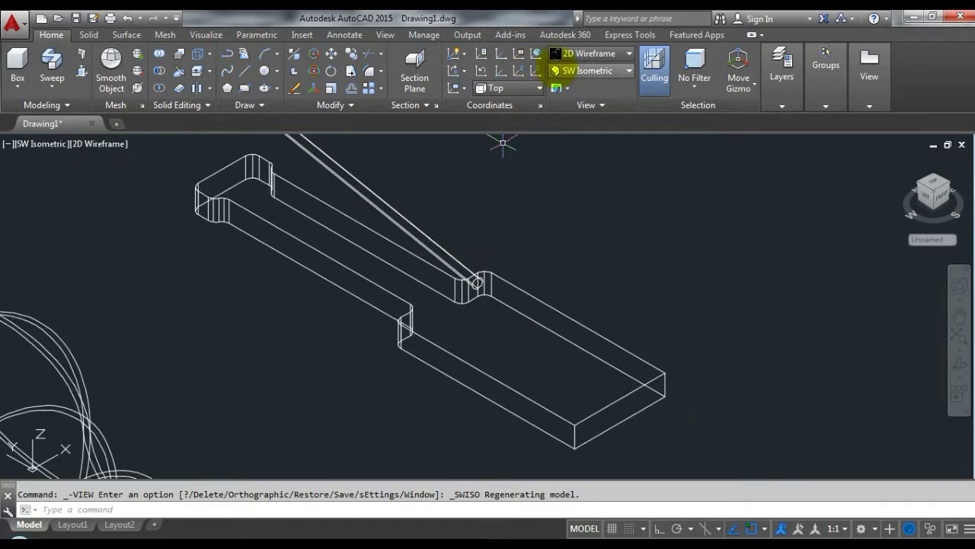
{"action": "left_click", "coordinate": [594, 70]}
{"action": "left_click", "coordinate": [570, 86]}
- Mirror the slanted rod about a vertical line through the stand's centre, keeping the original
{"action": "scroll", "coordinate": [572, 183], "scroll_direction": "down", "scroll_amount": 2}
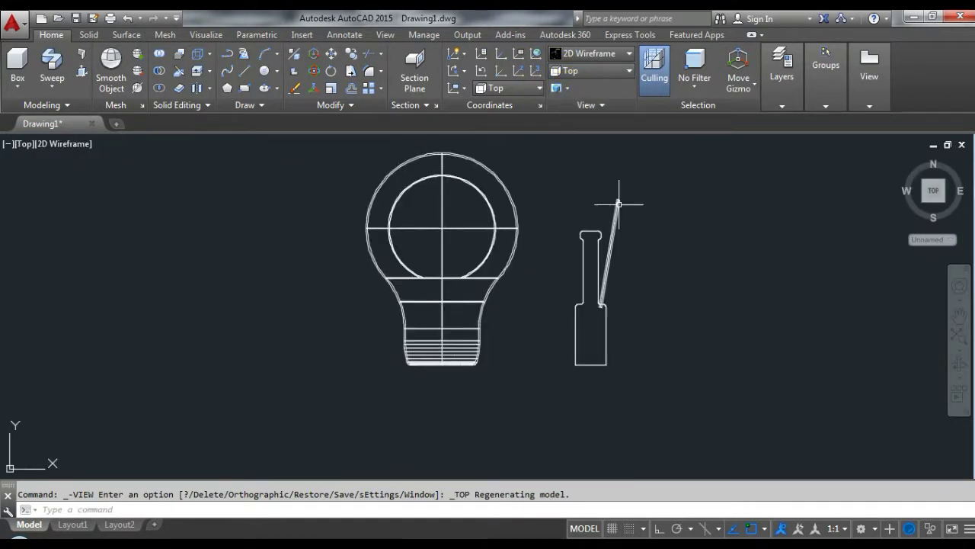
{"action": "left_click", "coordinate": [627, 206]}
{"action": "left_click", "coordinate": [597, 183]}
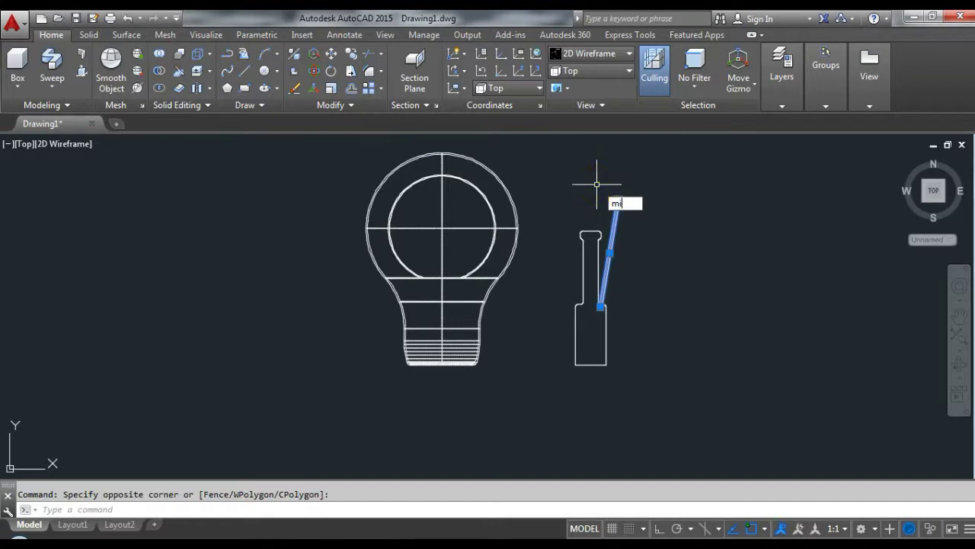
{"action": "key", "text": "Return"}
{"action": "left_click", "coordinate": [589, 231]}
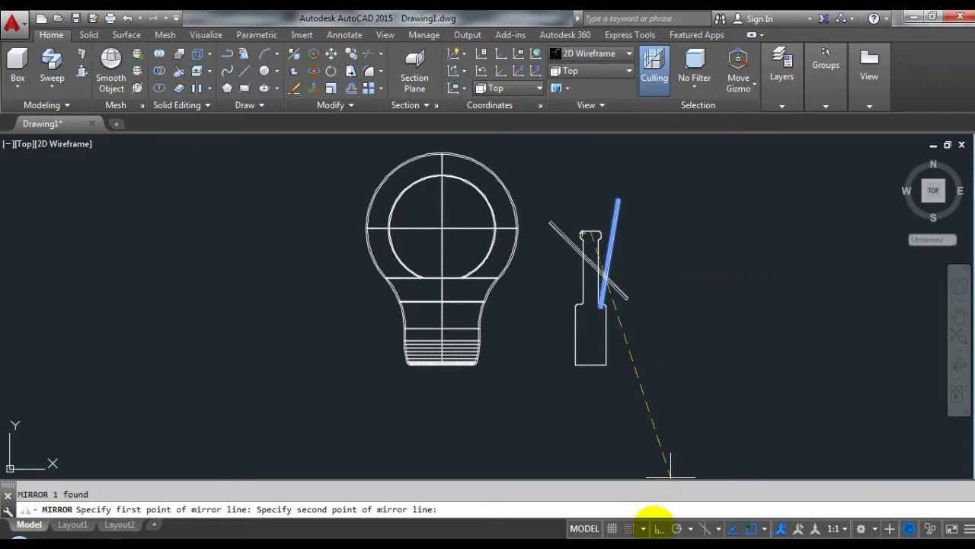
{"action": "left_click", "coordinate": [587, 161]}
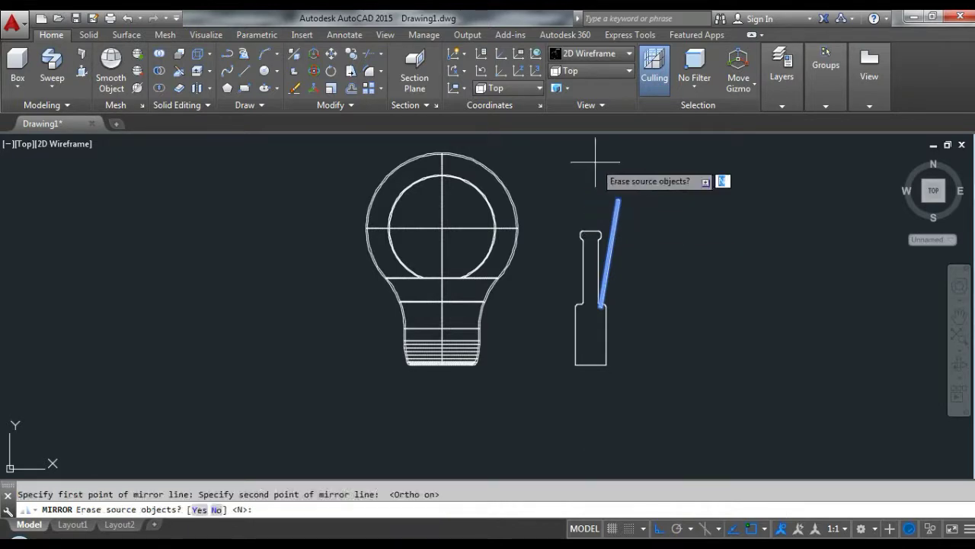
{"action": "key", "text": "Return"}
- Switch to the SW Isometric view
{"action": "scroll", "coordinate": [597, 160], "scroll_direction": "up", "scroll_amount": 4}
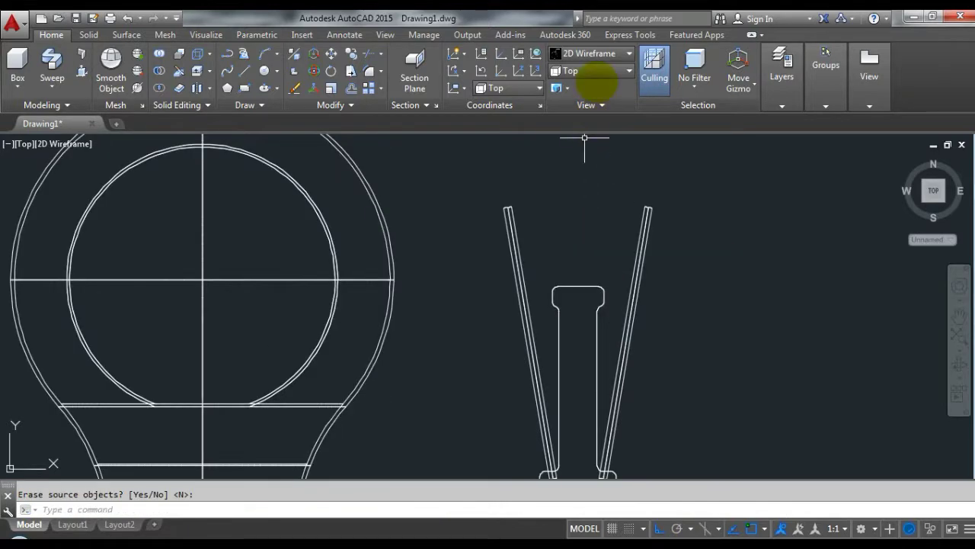
{"action": "left_click", "coordinate": [598, 71]}
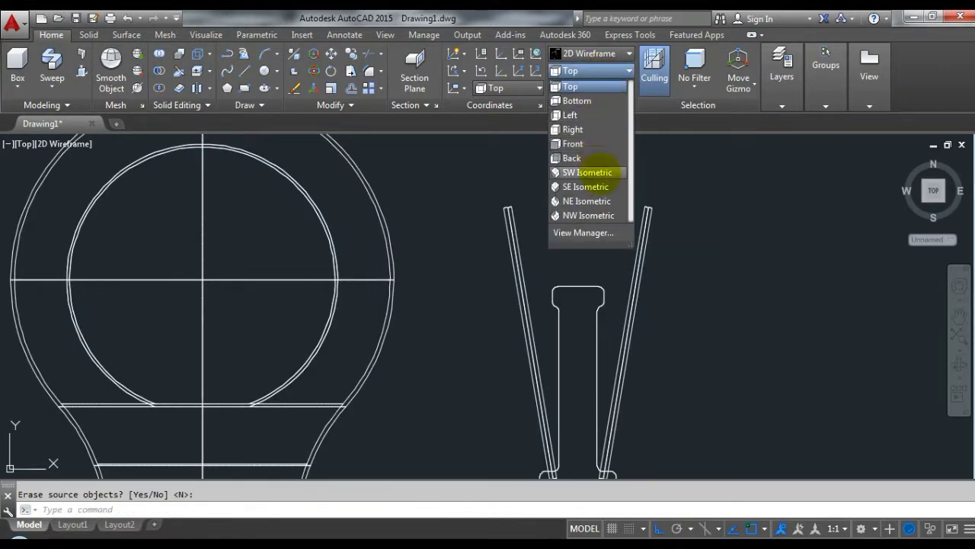
{"action": "left_click", "coordinate": [586, 172]}
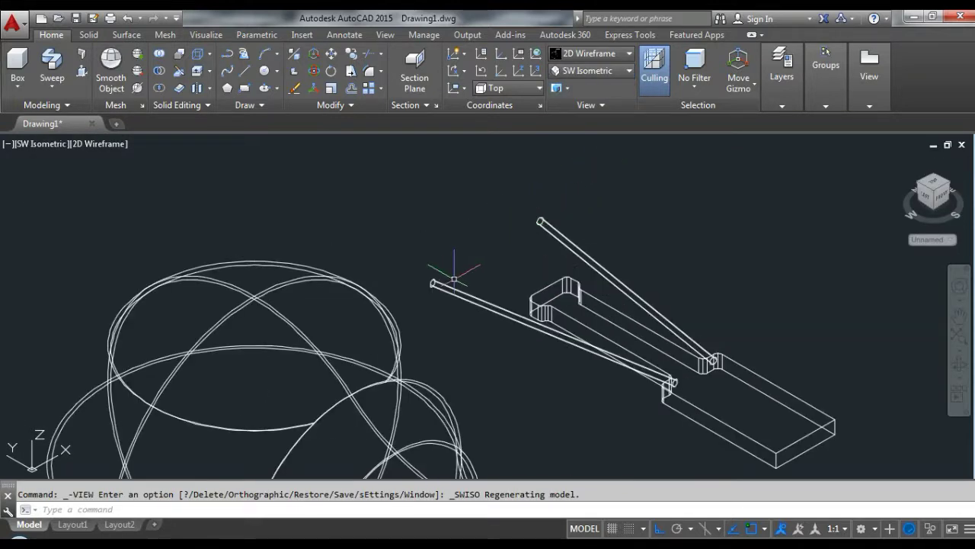
- Draw a 0.5-unit line from the near rod's tip
{"action": "scroll", "coordinate": [453, 281], "scroll_direction": "up", "scroll_amount": 4}
{"action": "key", "text": "Return"}
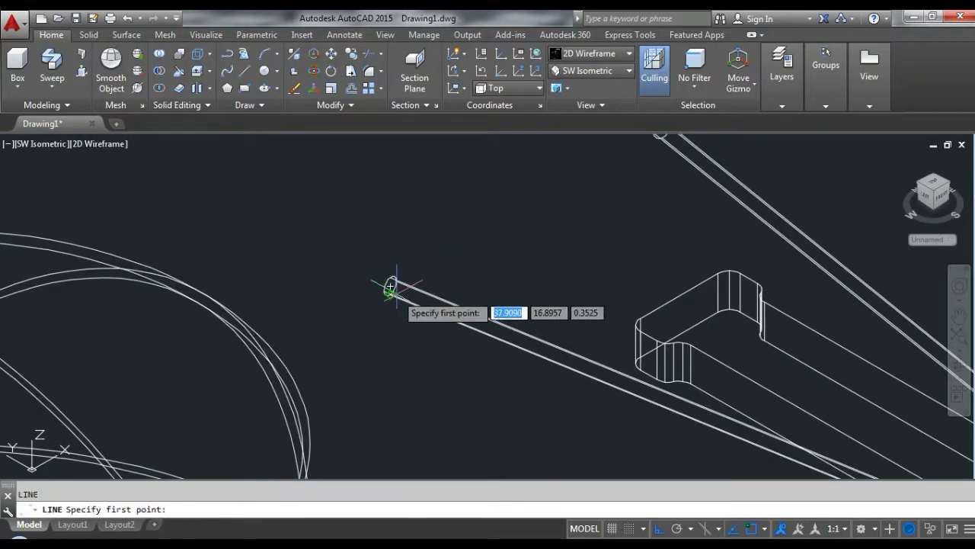
{"action": "left_click", "coordinate": [389, 285]}
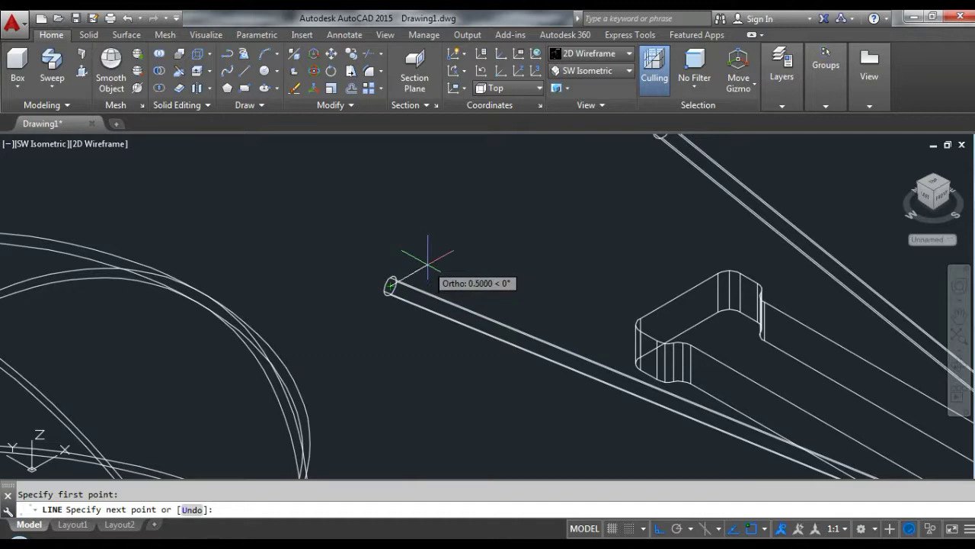
{"action": "key", "text": "Escape"}
- Copy the short line from that rod tip onto the other rod's tip
{"action": "left_click_drag", "start_coordinate": [394, 283], "coordinate": [422, 257]}
{"action": "type", "text": "Co"}
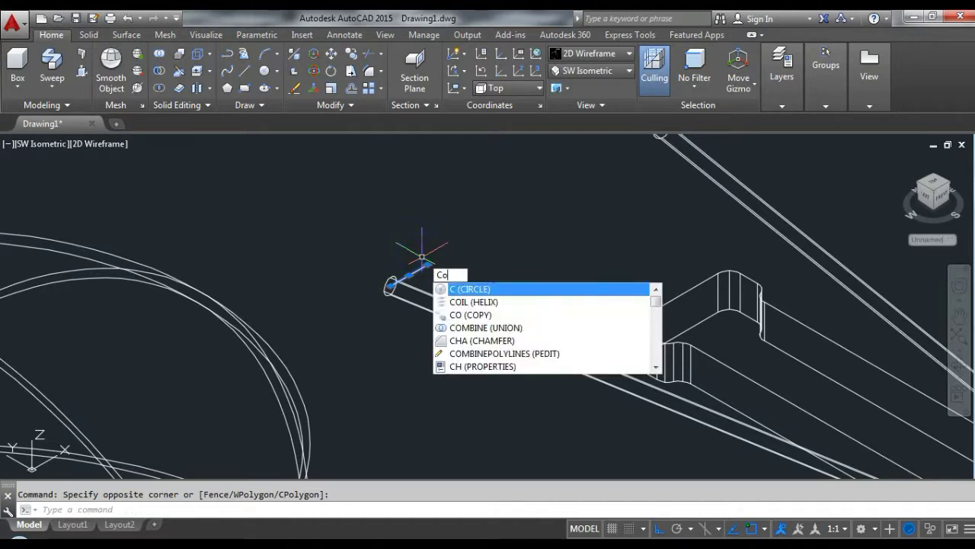
{"action": "key", "text": "Return"}
{"action": "left_click", "coordinate": [389, 284]}
{"action": "scroll", "coordinate": [403, 282], "scroll_direction": "down", "scroll_amount": 2}
{"action": "scroll", "coordinate": [561, 176], "scroll_direction": "up", "scroll_amount": 2}
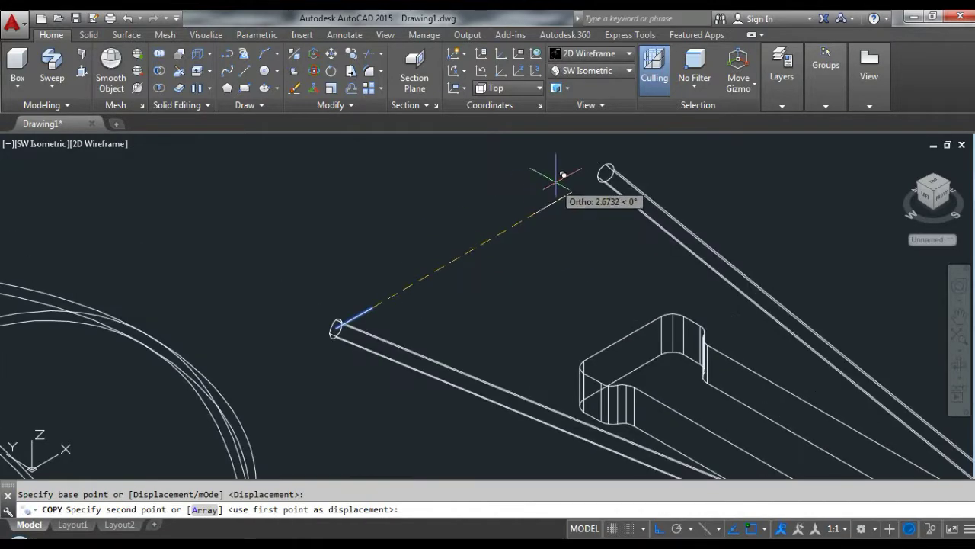
{"action": "left_click", "coordinate": [604, 173]}
{"action": "key", "text": "Escape"}
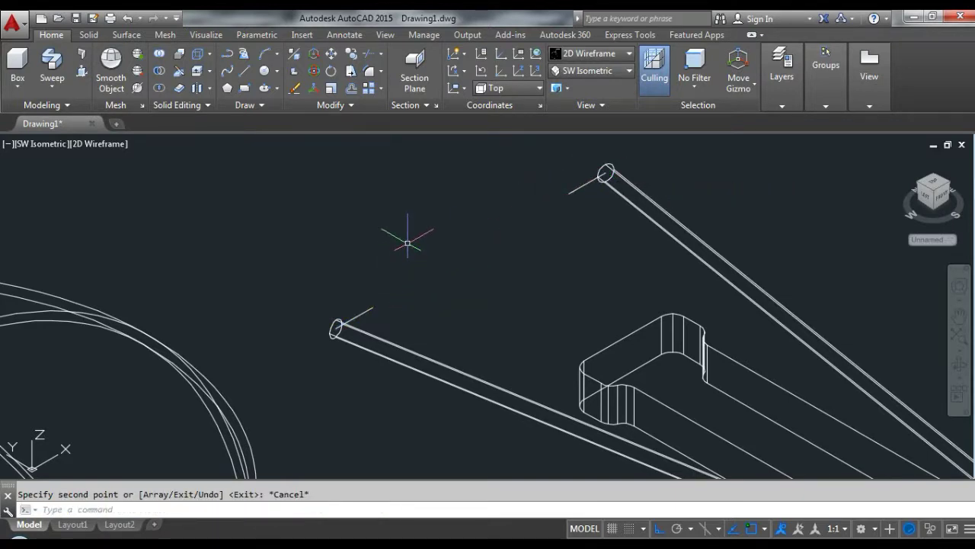
{"action": "type", "text": "HELIX"}
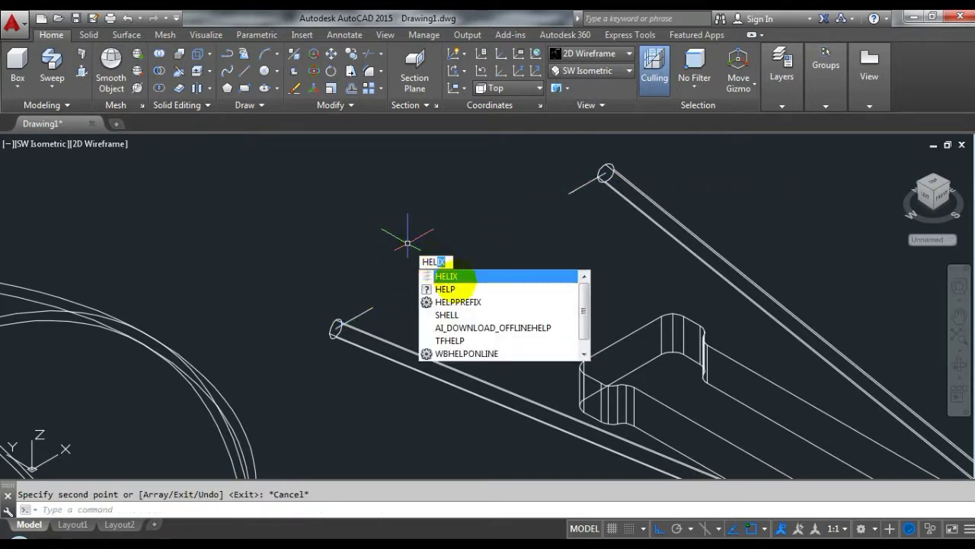
- Align the coordinate system to the Left side before placing the helix
{"action": "left_click", "coordinate": [455, 277]}
{"action": "left_click", "coordinate": [336, 329]}
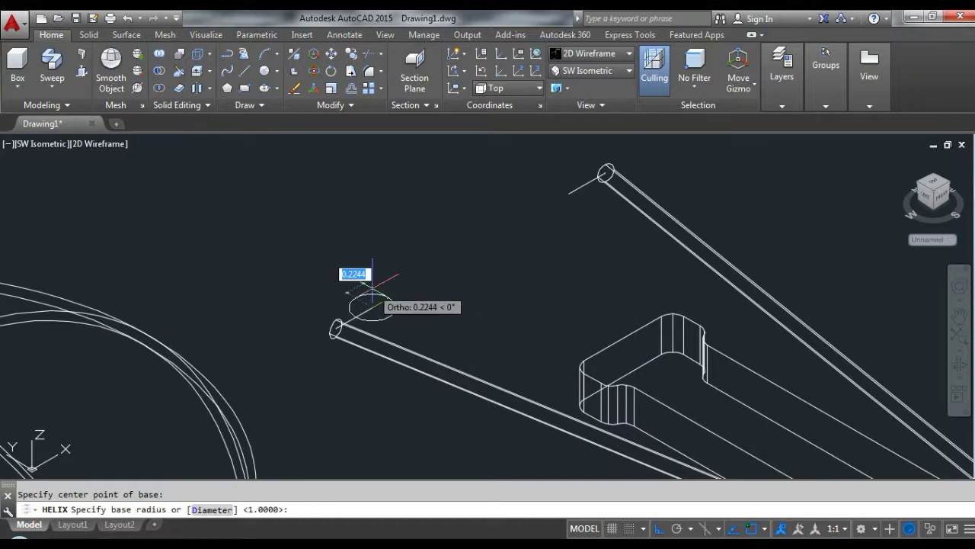
{"action": "key", "text": "Escape"}
{"action": "left_click", "coordinate": [512, 87]}
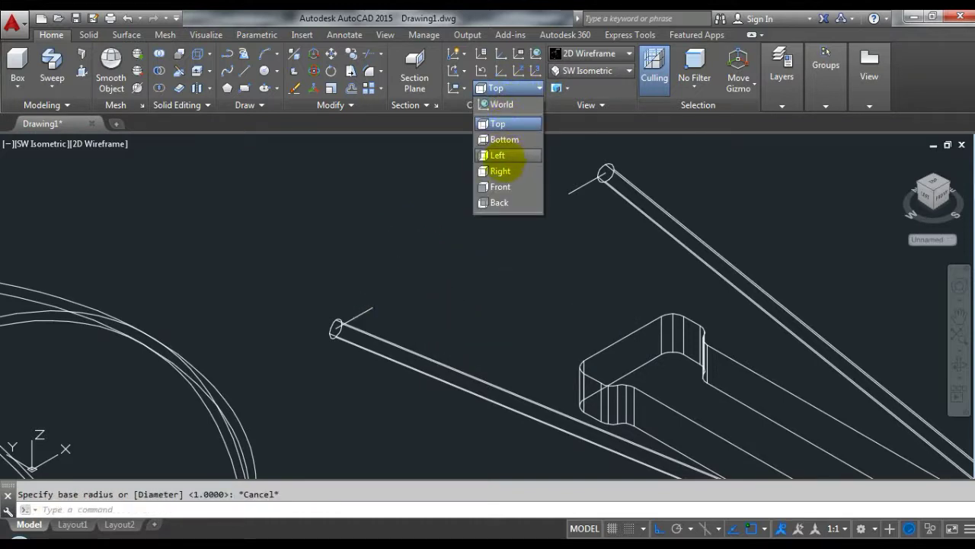
{"action": "left_click", "coordinate": [499, 154]}
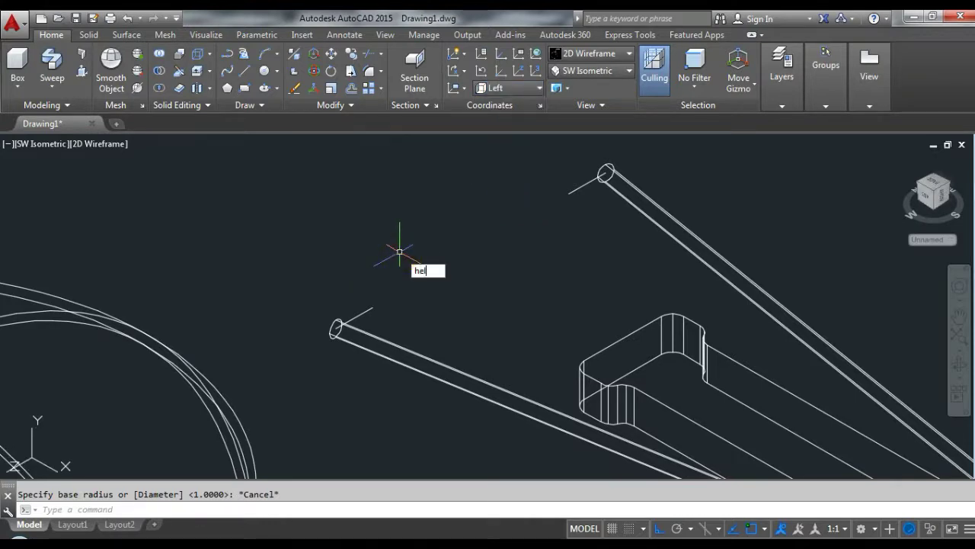
- Create a helix with base and top radius 0.1 from the lower rod tip to the upper rod's end
{"action": "key", "text": "Return"}
{"action": "left_click", "coordinate": [373, 302]}
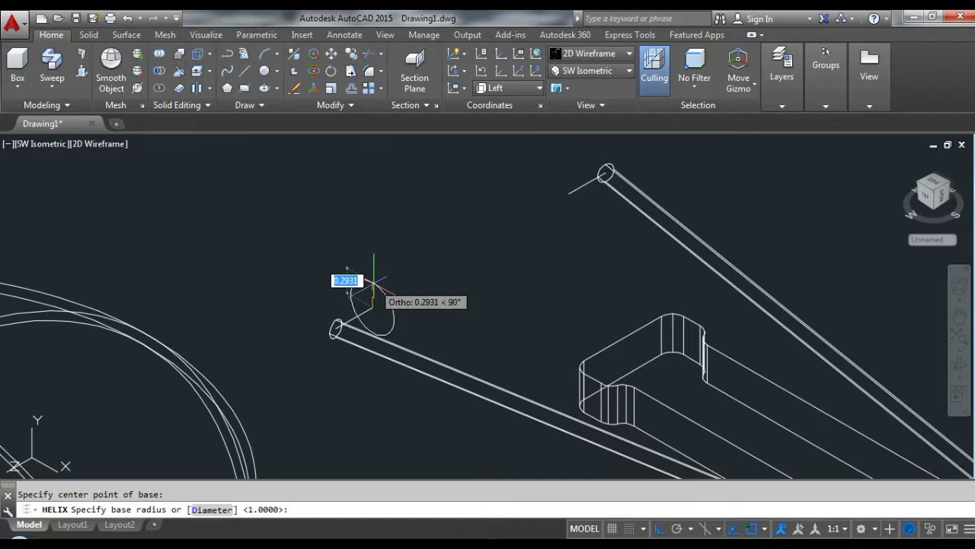
{"action": "type", "text": "0.1"}
{"action": "key", "text": "Return"}
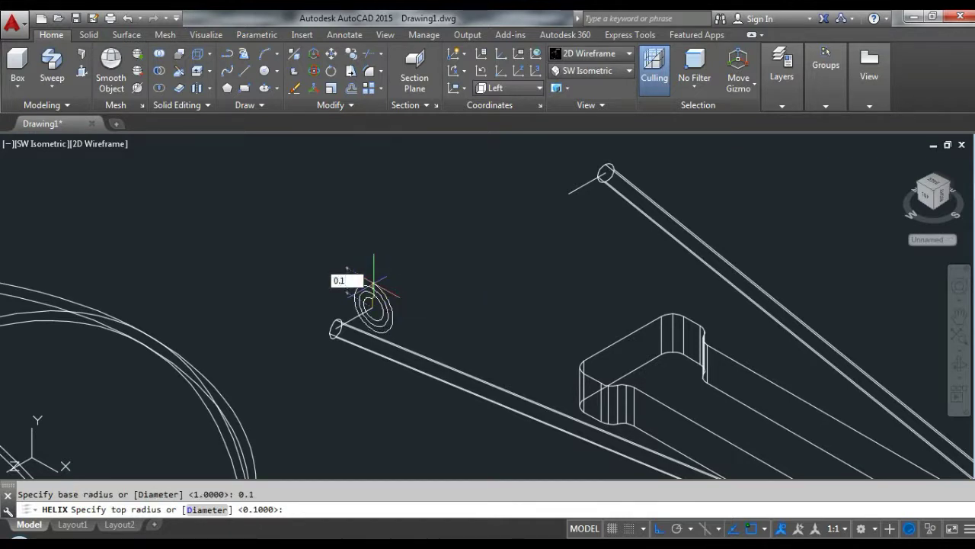
{"action": "key", "text": "Return"}
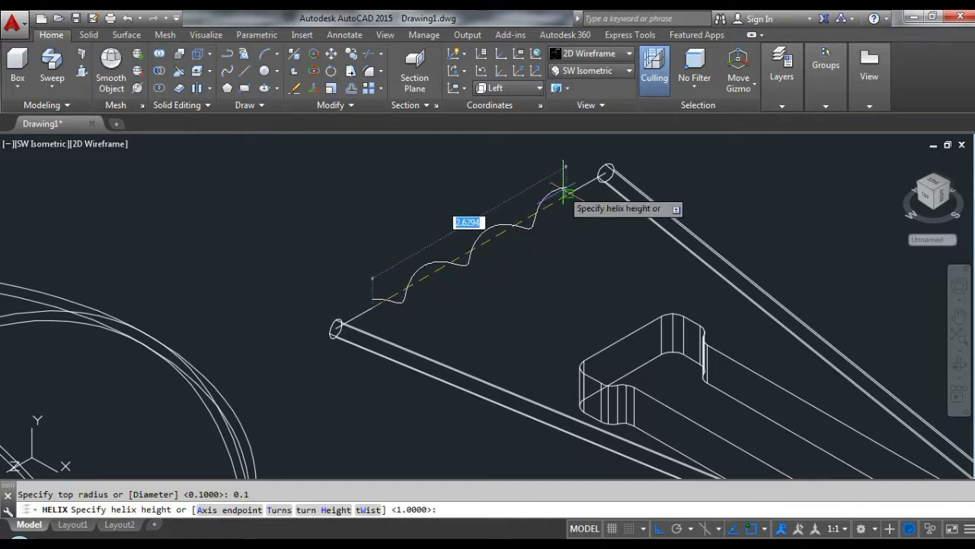
{"action": "left_click", "coordinate": [568, 194]}
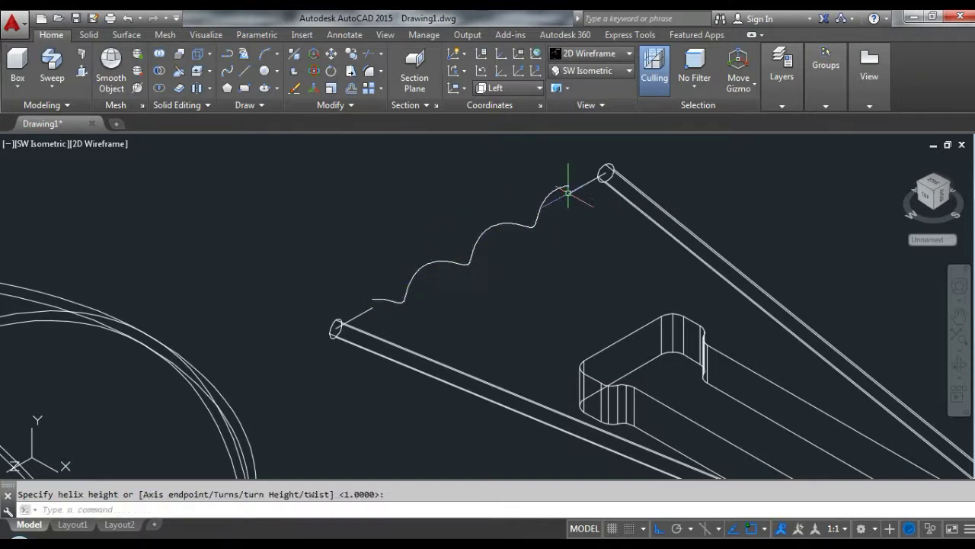
{"action": "scroll", "coordinate": [383, 297], "scroll_direction": "up", "scroll_amount": 2}
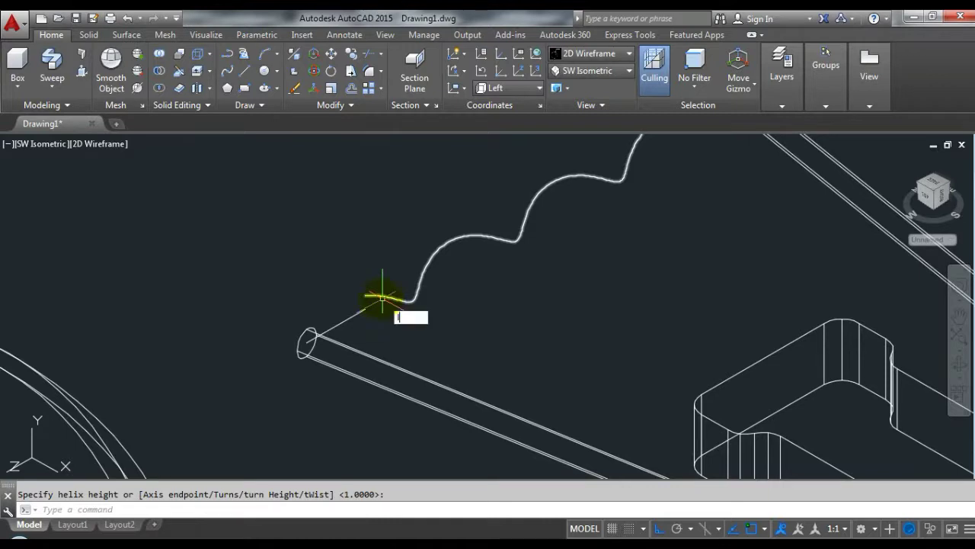
{"action": "key", "text": "Return"}
{"action": "left_click", "coordinate": [363, 302]}
- Draw connecting lines from the helix ends to the rod ends
{"action": "key", "text": "Escape"}
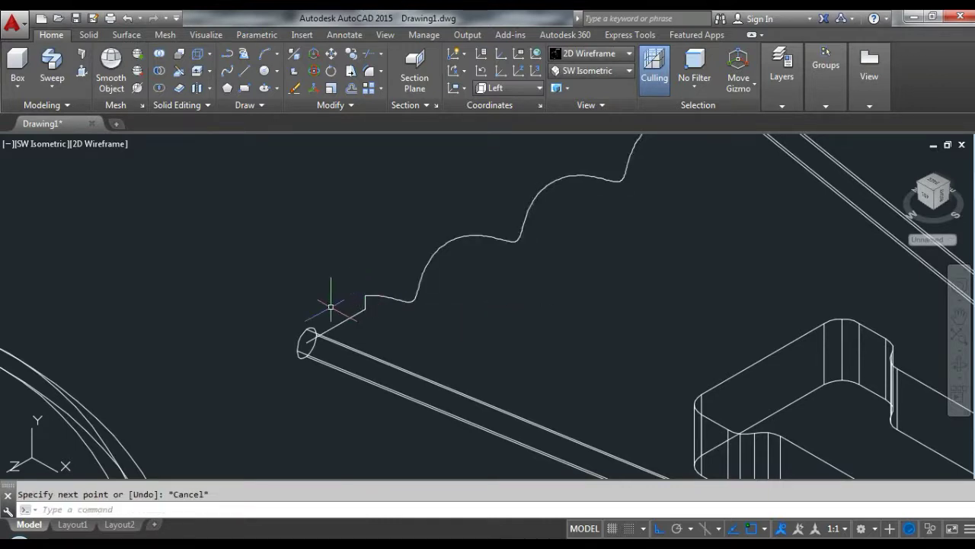
{"action": "scroll", "coordinate": [330, 306], "scroll_direction": "down", "scroll_amount": 3}
{"action": "scroll", "coordinate": [453, 224], "scroll_direction": "up", "scroll_amount": 5}
{"action": "key", "text": "Return"}
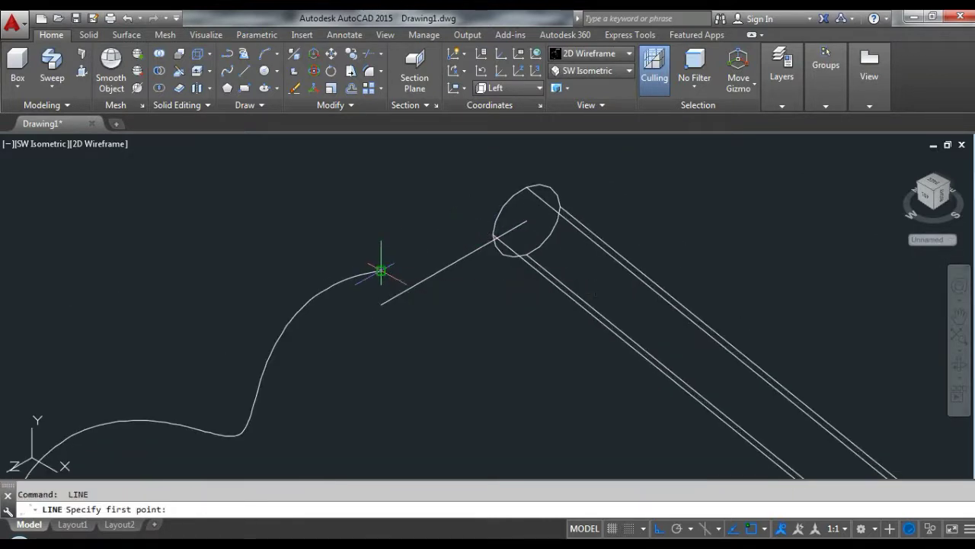
{"action": "left_click", "coordinate": [381, 271]}
{"action": "key", "text": "Escape"}
{"action": "scroll", "coordinate": [358, 301], "scroll_direction": "down", "scroll_amount": 3}
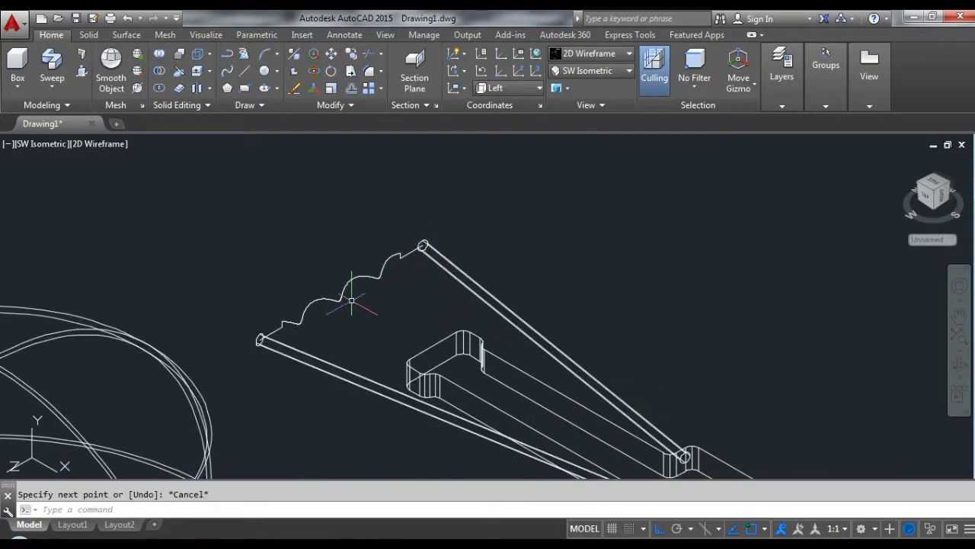
{"action": "scroll", "coordinate": [355, 303], "scroll_direction": "up", "scroll_amount": 2}
{"action": "type", "text": "J"}
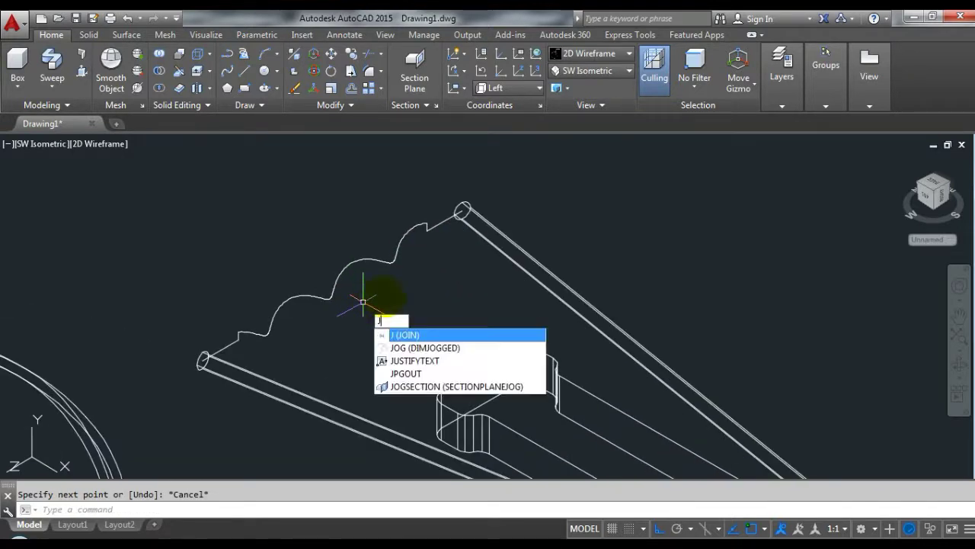
- Join the helix and its four connecting lines into a single spline
{"action": "key", "text": "Return"}
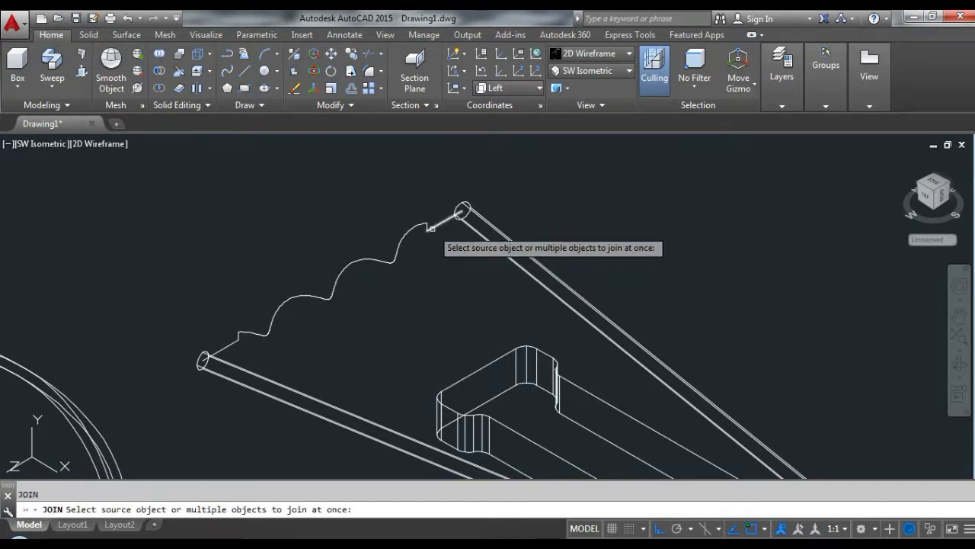
{"action": "left_click", "coordinate": [436, 225]}
{"action": "scroll", "coordinate": [436, 226], "scroll_direction": "up", "scroll_amount": 2}
{"action": "scroll", "coordinate": [430, 228], "scroll_direction": "up", "scroll_amount": 2}
{"action": "left_click", "coordinate": [413, 226]}
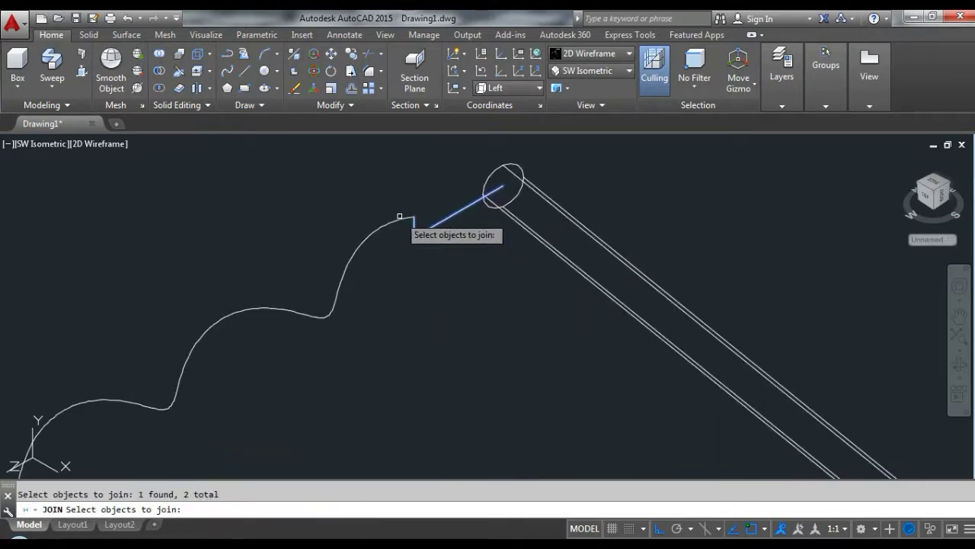
{"action": "left_click", "coordinate": [403, 218]}
{"action": "scroll", "coordinate": [442, 210], "scroll_direction": "down", "scroll_amount": 3}
{"action": "middle_click_drag", "start_coordinate": [481, 203], "coordinate": [294, 294]}
{"action": "scroll", "coordinate": [294, 294], "scroll_direction": "up", "scroll_amount": 2}
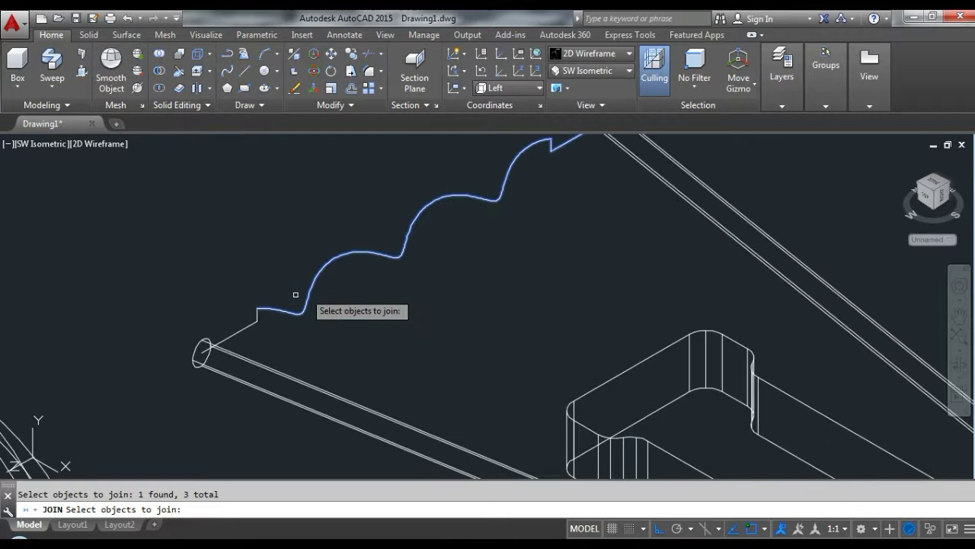
{"action": "left_click", "coordinate": [248, 326]}
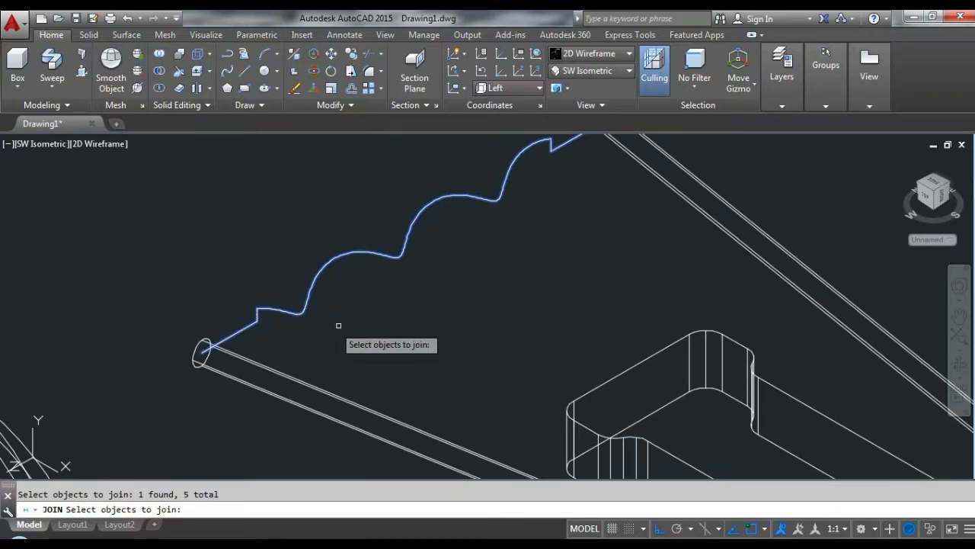
{"action": "key", "text": "Return"}
{"action": "scroll", "coordinate": [370, 229], "scroll_direction": "down", "scroll_amount": 2}
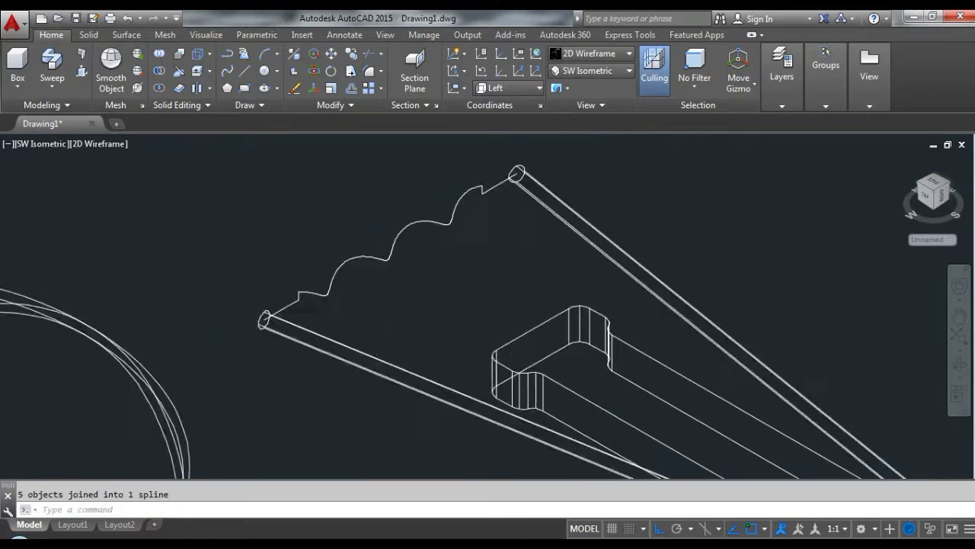
{"action": "middle_click_drag", "start_coordinate": [390, 260], "coordinate": [355, 294]}
{"action": "scroll", "coordinate": [469, 279], "scroll_direction": "up", "scroll_amount": 2}
{"action": "scroll", "coordinate": [196, 191], "scroll_direction": "up", "scroll_amount": 2}
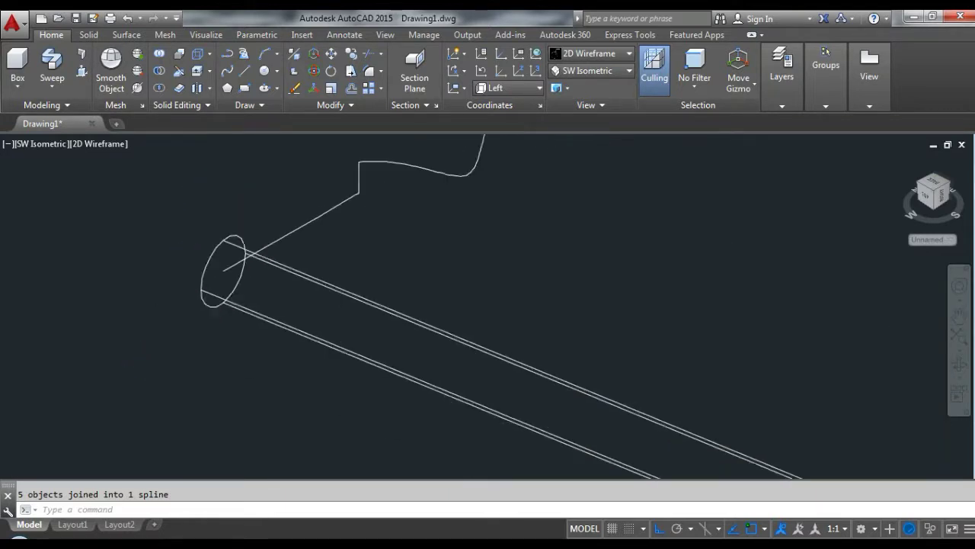
{"action": "scroll", "coordinate": [312, 170], "scroll_direction": "down", "scroll_amount": 1}
- Begin a circle centred at the rod end with the C command
{"action": "type", "text": "c"}
{"action": "key", "text": "Return"}
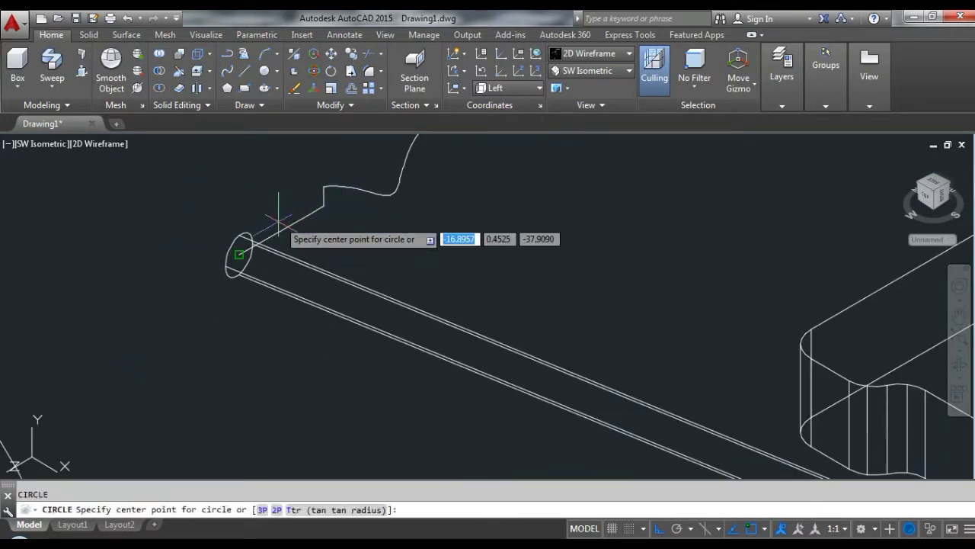
{"action": "left_click", "coordinate": [236, 255]}
{"action": "scroll", "coordinate": [225, 251], "scroll_direction": "up", "scroll_amount": 3}
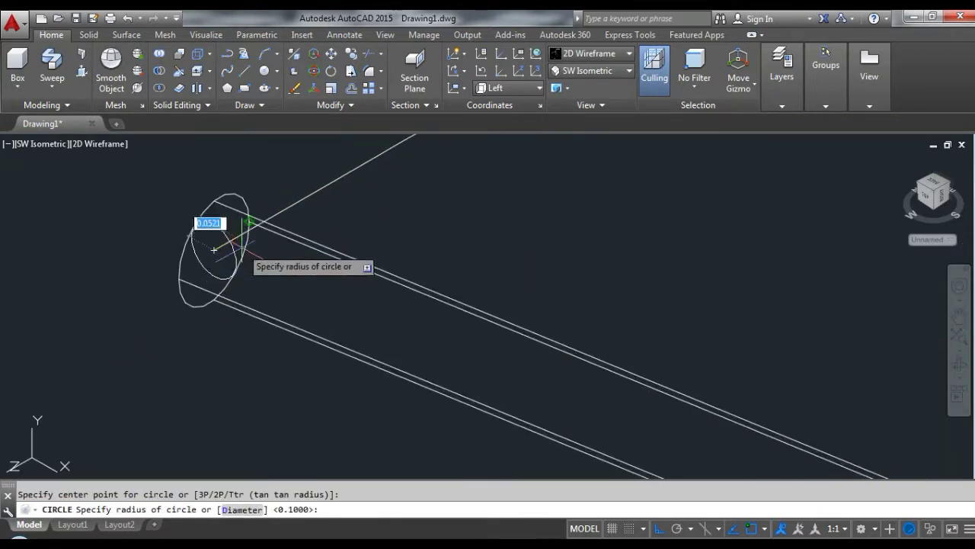
- Give the circle at the rod end a small radius
{"action": "scroll", "coordinate": [245, 236], "scroll_direction": "up", "scroll_amount": 3}
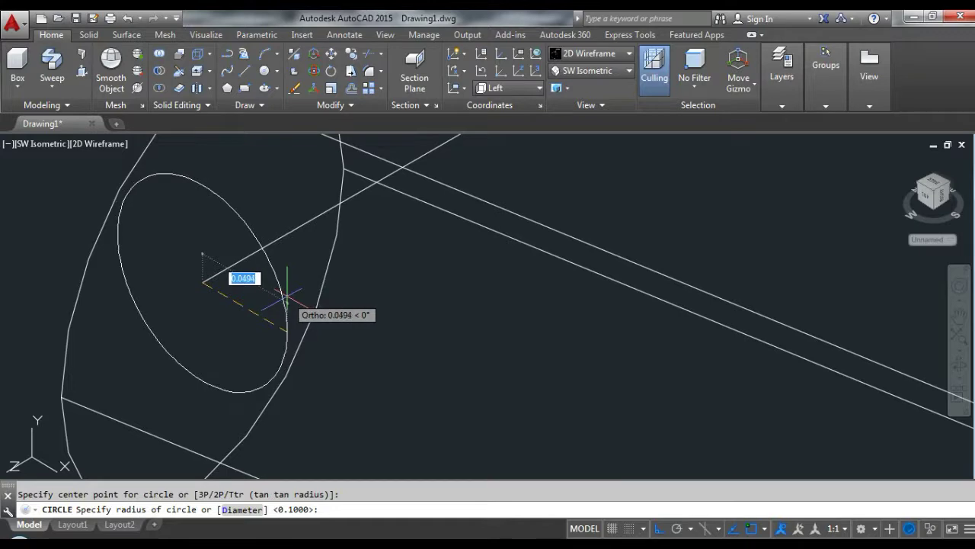
{"action": "left_click", "coordinate": [284, 296]}
{"action": "scroll", "coordinate": [288, 288], "scroll_direction": "down", "scroll_amount": 5}
{"action": "scroll", "coordinate": [344, 272], "scroll_direction": "down", "scroll_amount": 4}
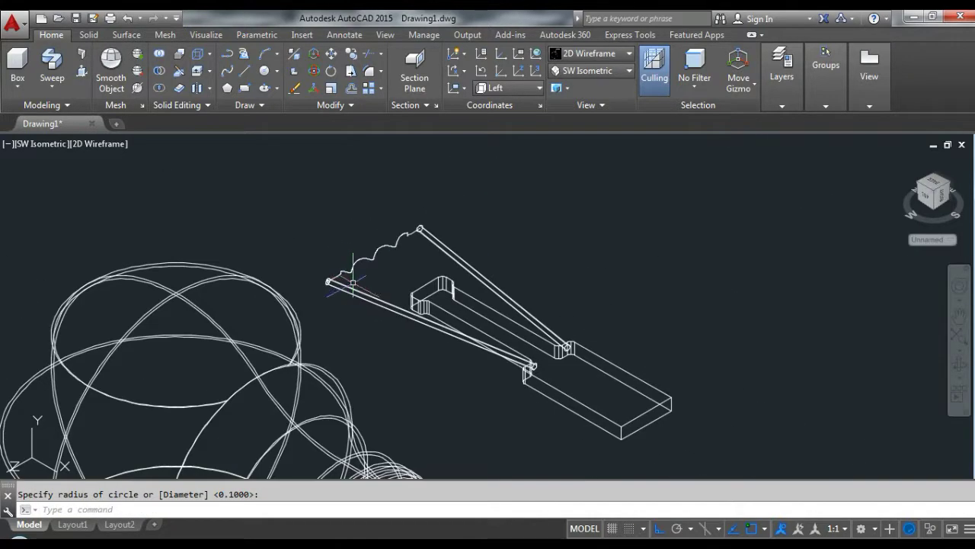
{"action": "scroll", "coordinate": [316, 282], "scroll_direction": "up", "scroll_amount": 6}
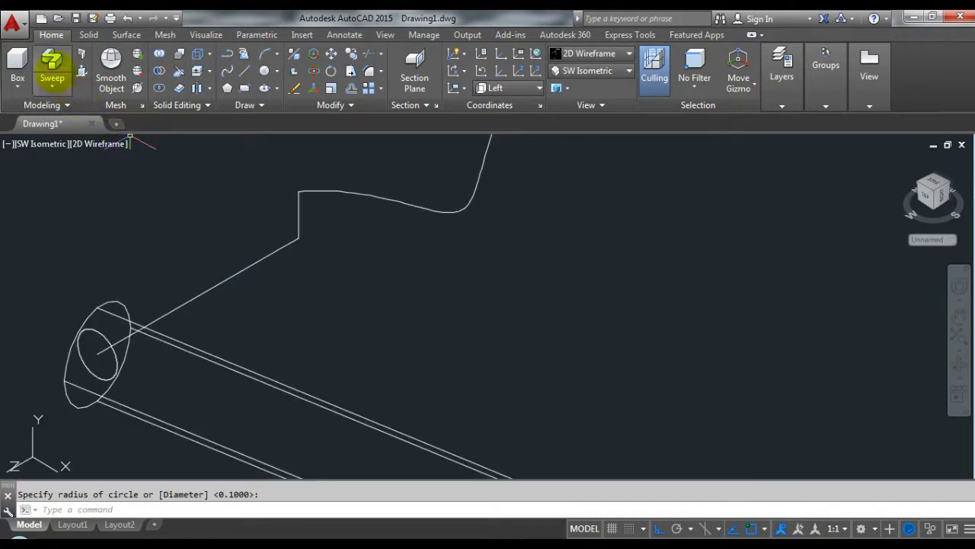
- Sweep the circle along the joined spline into a solid wire and shade it Realistic
{"action": "left_click", "coordinate": [51, 62]}
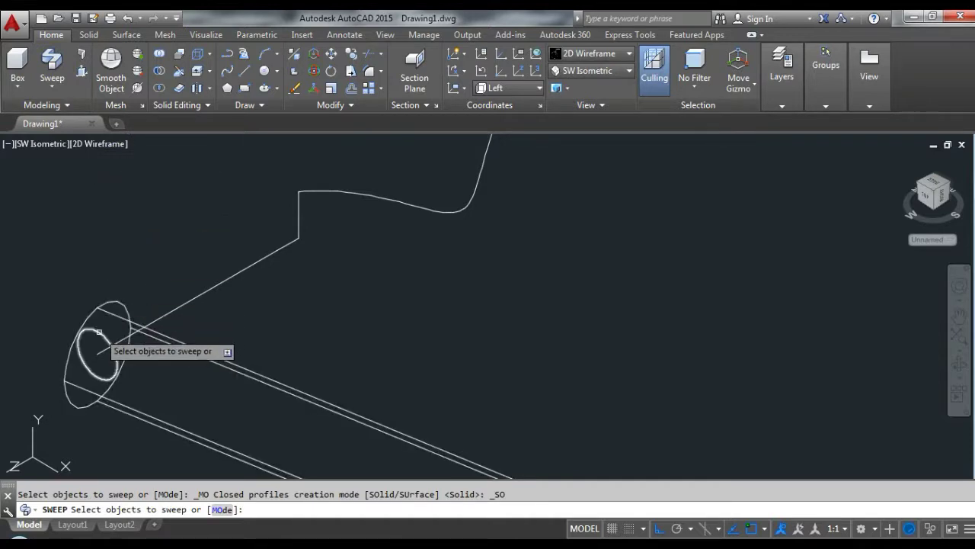
{"action": "key", "text": "Return"}
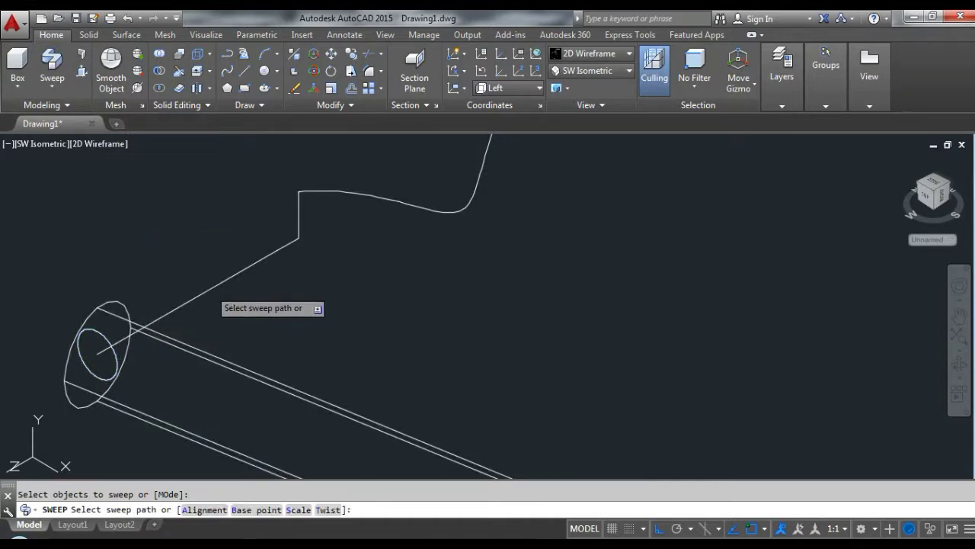
{"action": "left_click", "coordinate": [228, 275]}
{"action": "scroll", "coordinate": [312, 272], "scroll_direction": "up", "scroll_amount": 2}
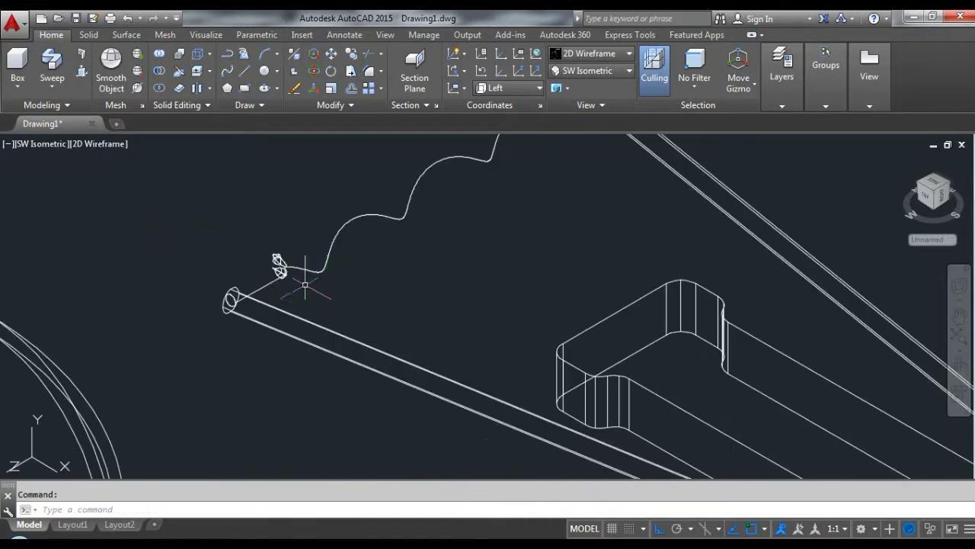
{"action": "scroll", "coordinate": [360, 274], "scroll_direction": "up", "scroll_amount": 2}
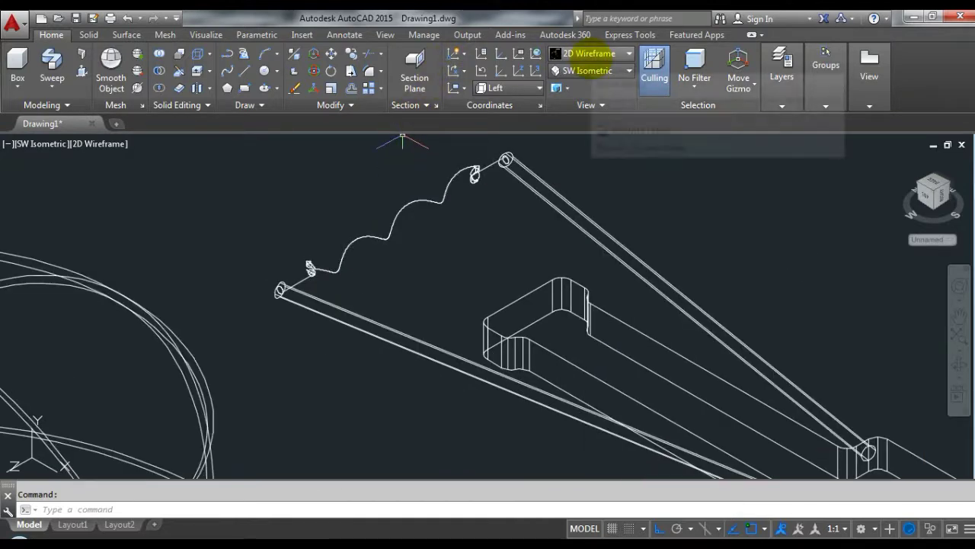
{"action": "left_click", "coordinate": [594, 53]}
{"action": "left_click", "coordinate": [754, 81]}
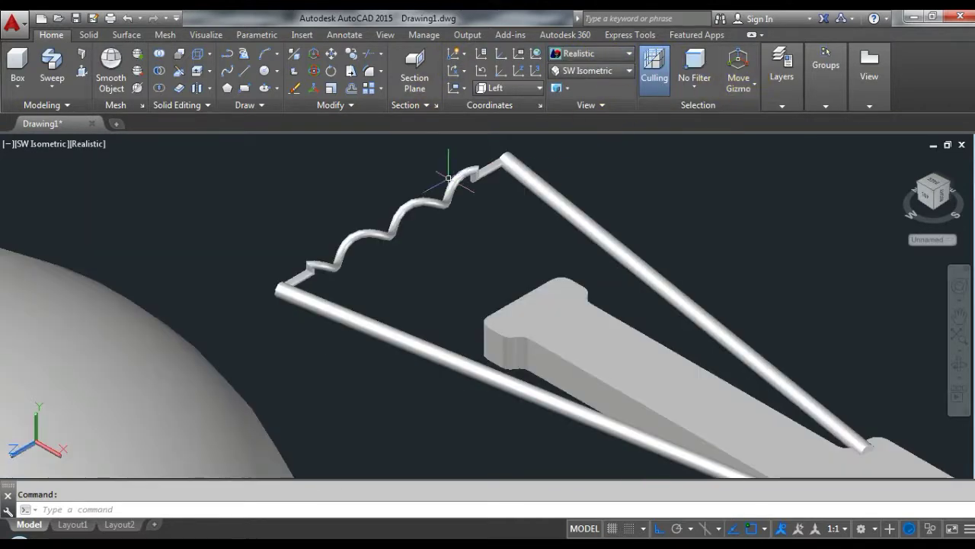
- Select the swept coil filament and start moving it from a base point
{"action": "scroll", "coordinate": [390, 231], "scroll_direction": "down", "scroll_amount": 3}
{"action": "scroll", "coordinate": [365, 216], "scroll_direction": "up", "scroll_amount": 2}
{"action": "scroll", "coordinate": [211, 229], "scroll_direction": "up", "scroll_amount": 2}
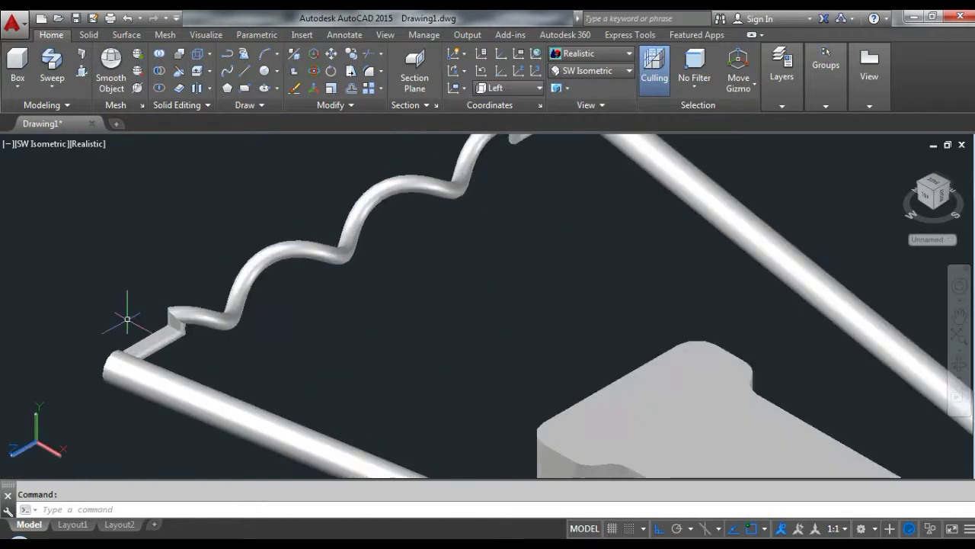
{"action": "scroll", "coordinate": [124, 315], "scroll_direction": "up", "scroll_amount": 1}
{"action": "scroll", "coordinate": [179, 283], "scroll_direction": "down", "scroll_amount": 1}
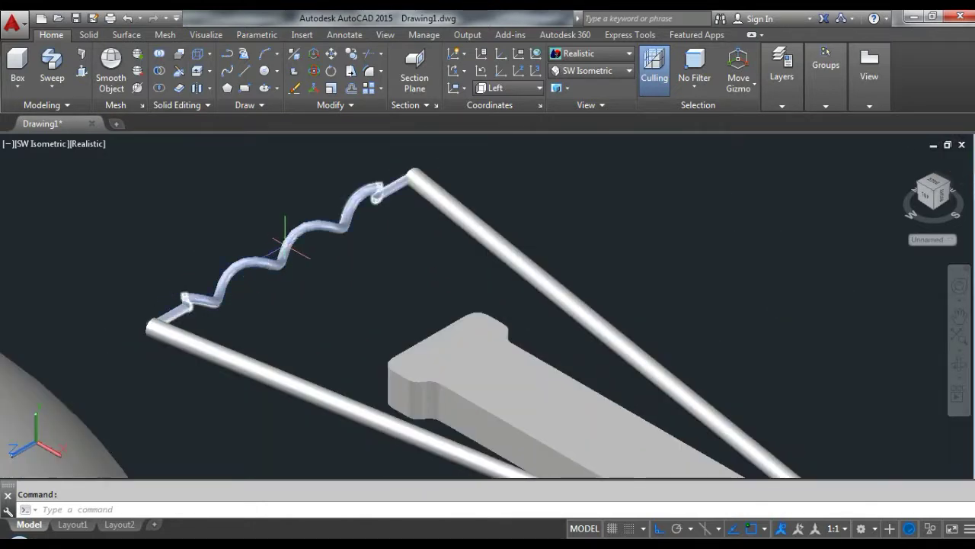
{"action": "left_click", "coordinate": [281, 242]}
{"action": "scroll", "coordinate": [394, 175], "scroll_direction": "up", "scroll_amount": 4}
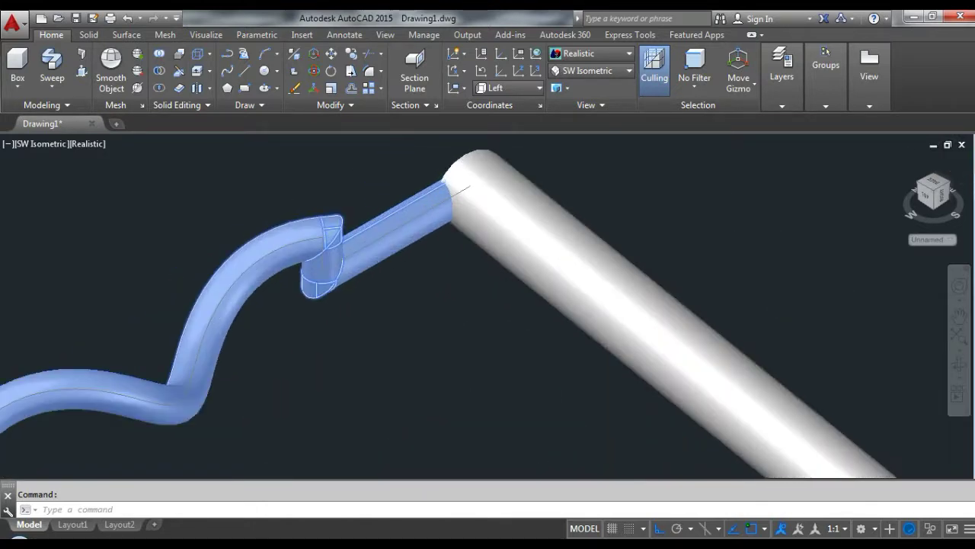
{"action": "type", "text": "m"}
{"action": "key", "text": "Return"}
{"action": "left_click", "coordinate": [427, 294]}
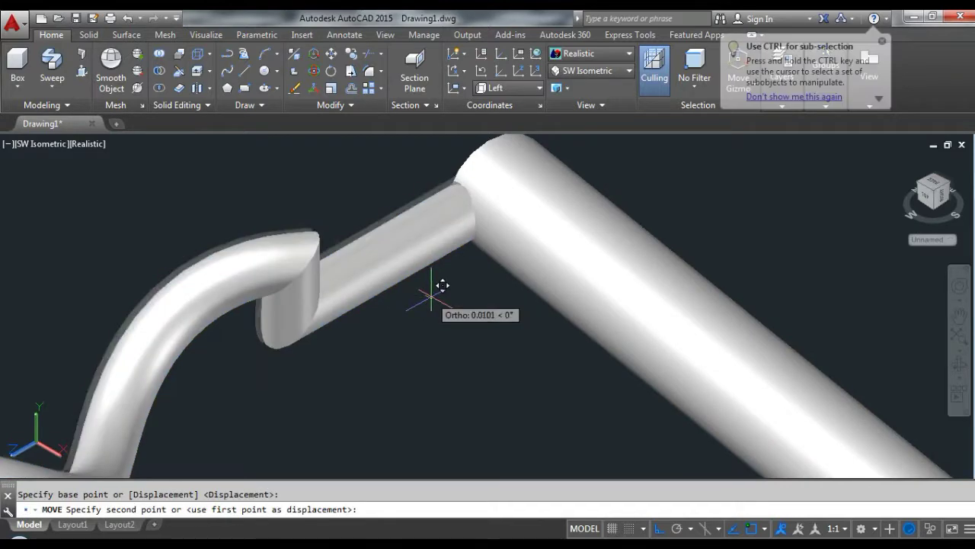
{"action": "scroll", "coordinate": [488, 244], "scroll_direction": "down", "scroll_amount": 3}
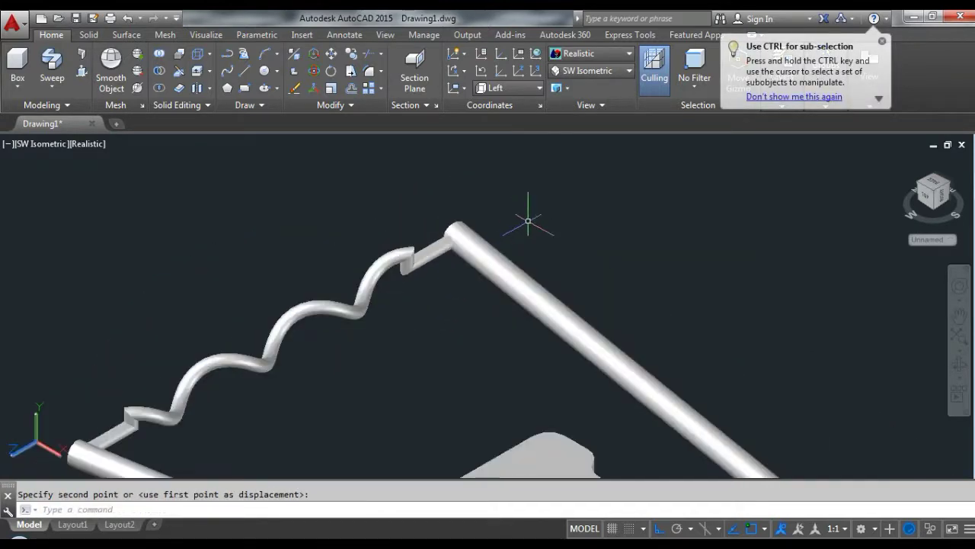
{"action": "scroll", "coordinate": [522, 213], "scroll_direction": "down", "scroll_amount": 2}
{"action": "scroll", "coordinate": [556, 137], "scroll_direction": "down", "scroll_amount": 3}
{"action": "scroll", "coordinate": [563, 139], "scroll_direction": "down", "scroll_amount": 2}
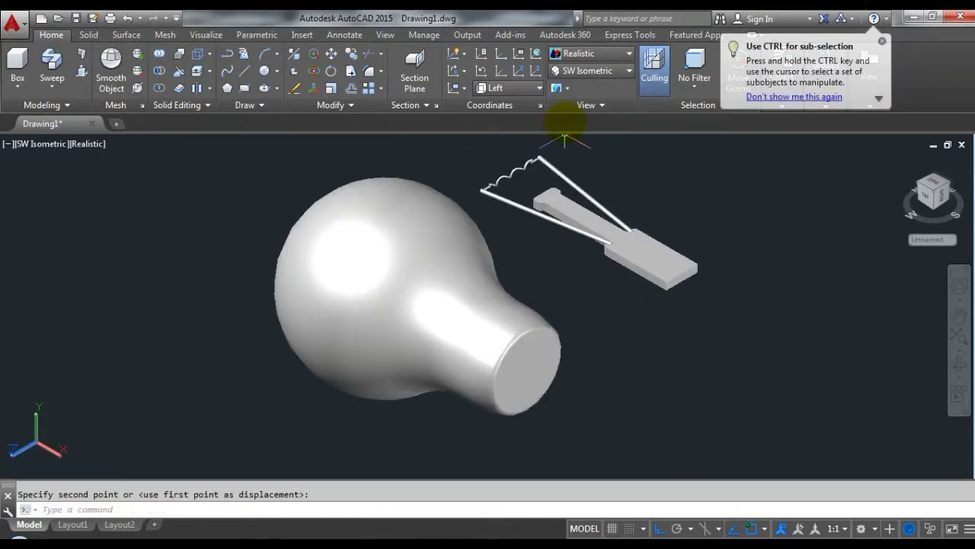
- Show the model in 2D Wireframe from the Top, then from SW Isometric
{"action": "left_click", "coordinate": [573, 70]}
{"action": "left_click", "coordinate": [577, 79]}
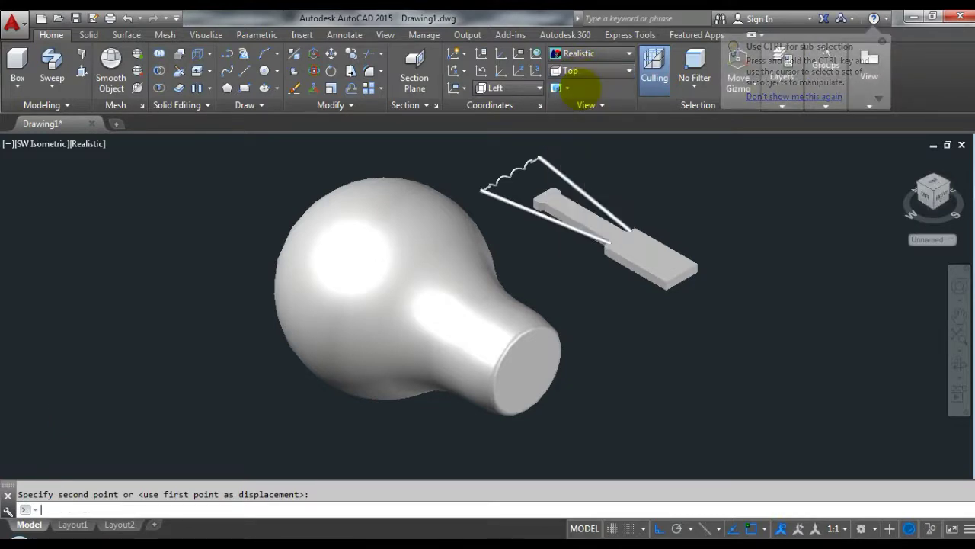
{"action": "left_click", "coordinate": [573, 54]}
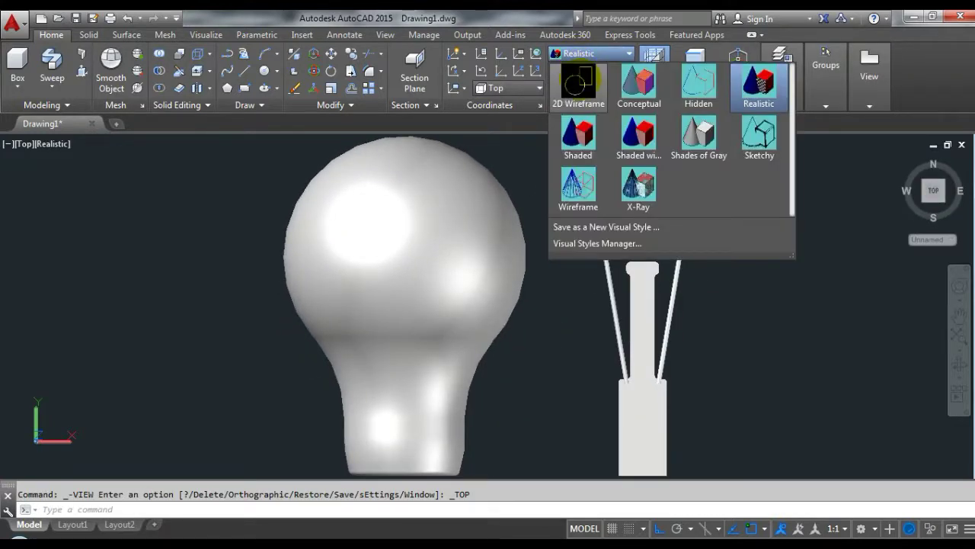
{"action": "left_click", "coordinate": [577, 95]}
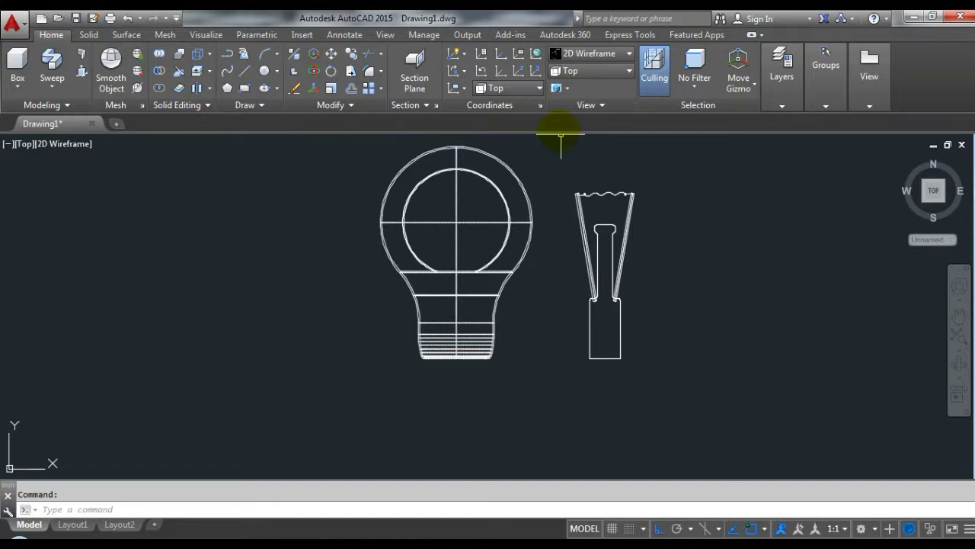
{"action": "left_click", "coordinate": [587, 70]}
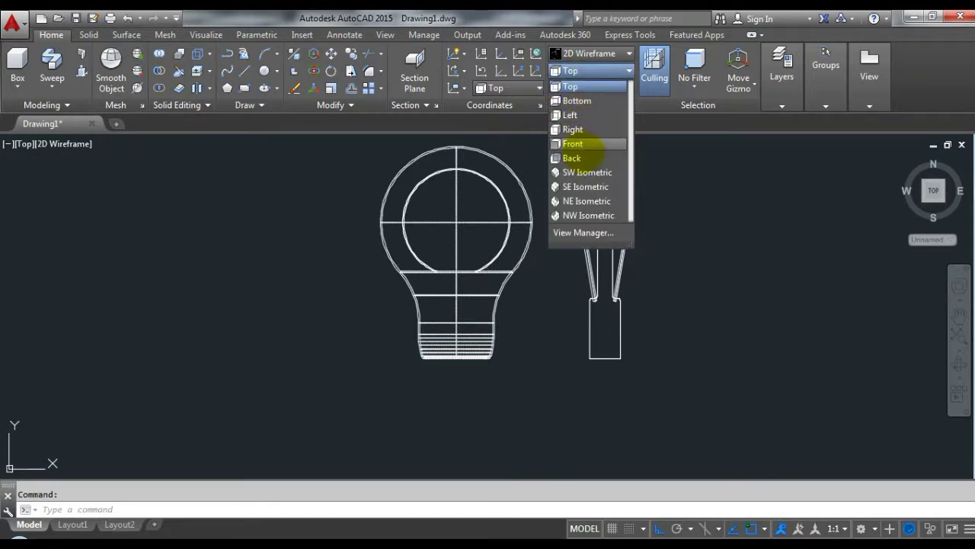
{"action": "left_click", "coordinate": [592, 170]}
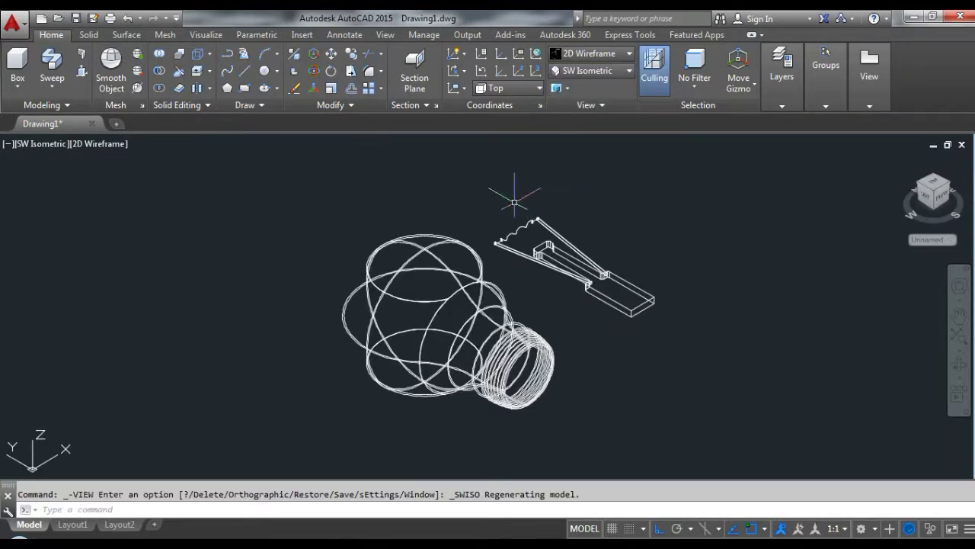
- Move the filament stand and coil from the stand's base end into the bulb's base
{"action": "left_click", "coordinate": [625, 333]}
{"action": "left_click", "coordinate": [620, 257]}
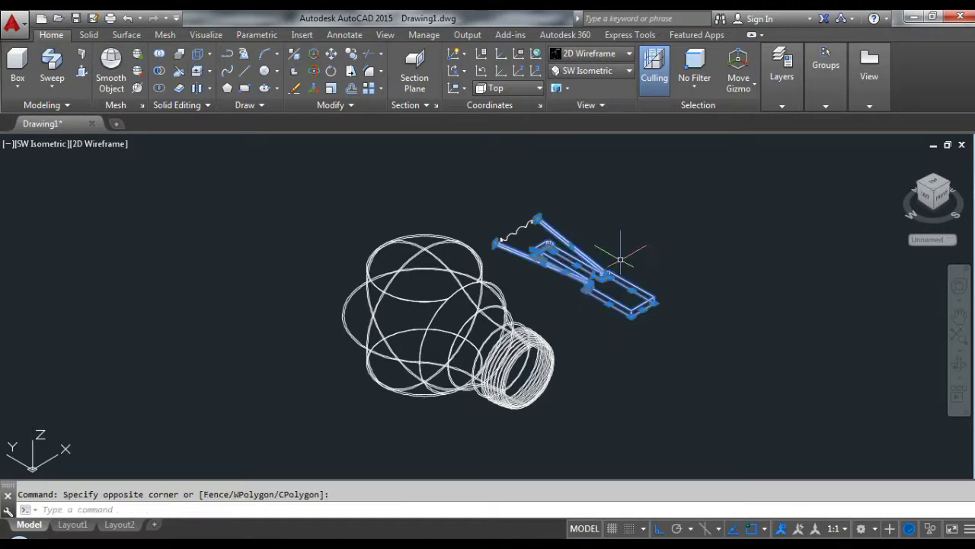
{"action": "scroll", "coordinate": [573, 257], "scroll_direction": "up", "scroll_amount": 5}
{"action": "left_click", "coordinate": [479, 219]}
{"action": "left_click", "coordinate": [440, 181]}
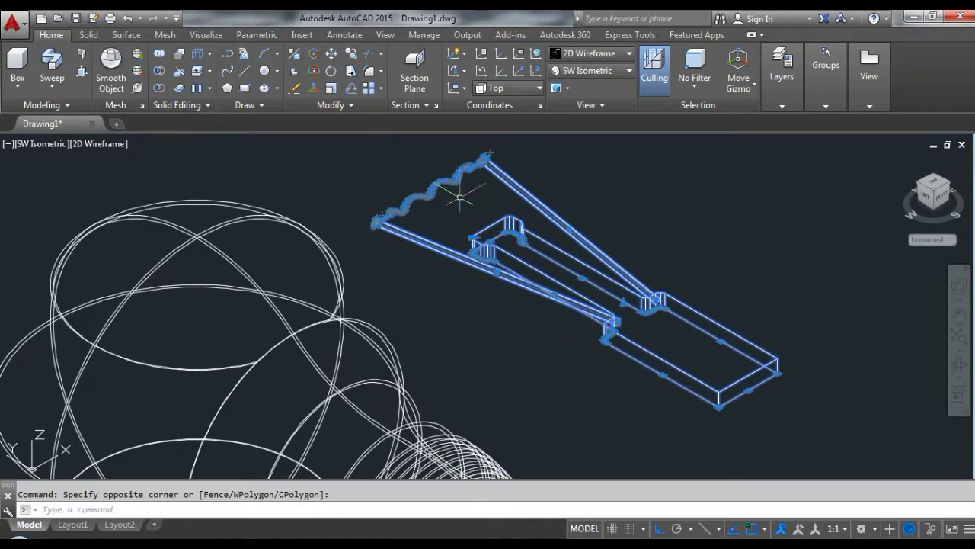
{"action": "type", "text": "M"}
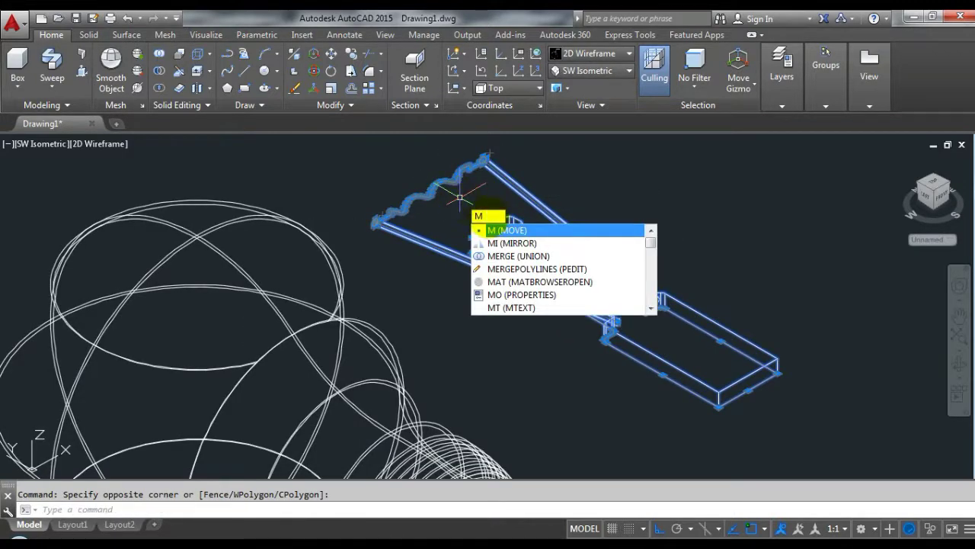
{"action": "key", "text": "Return"}
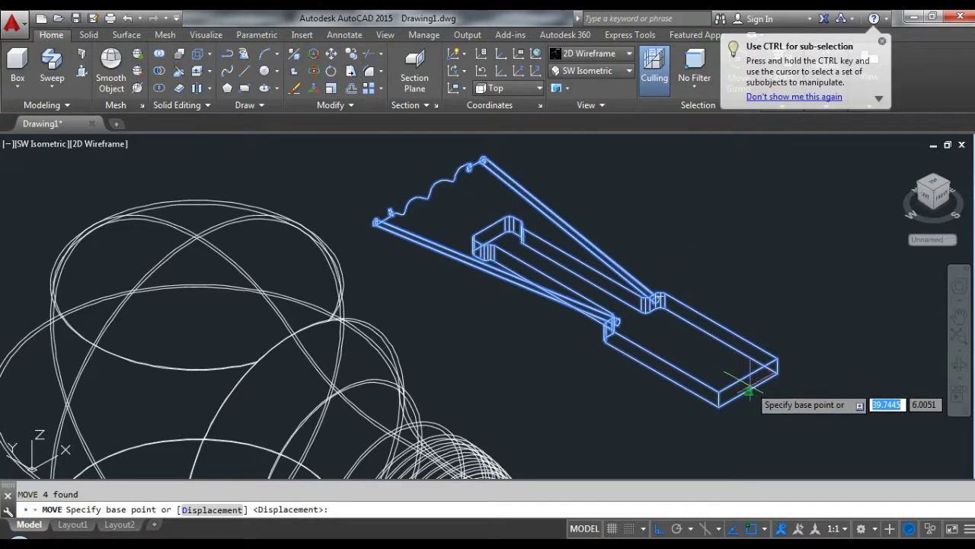
{"action": "left_click", "coordinate": [749, 390]}
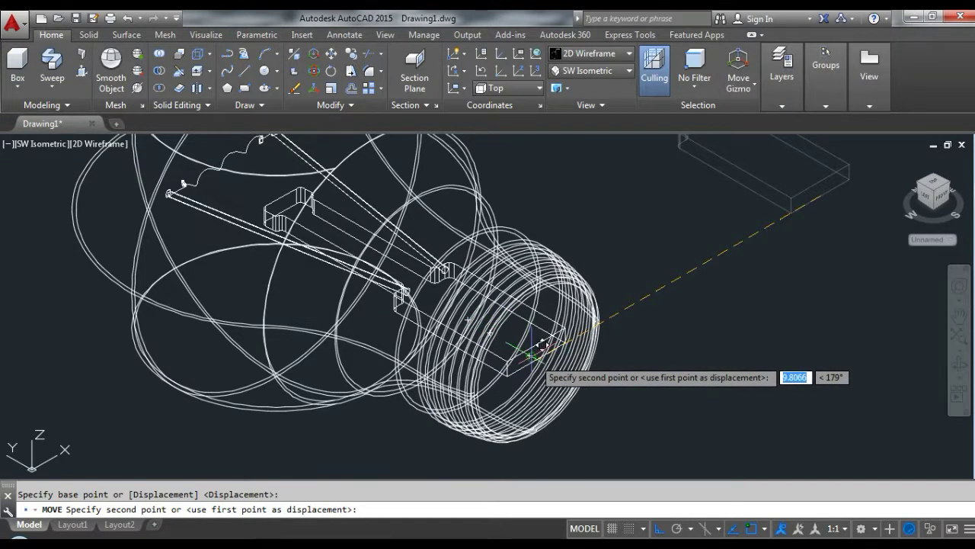
{"action": "left_click", "coordinate": [542, 344]}
- Switch the view back to Top
{"action": "scroll", "coordinate": [416, 183], "scroll_direction": "down", "scroll_amount": 2}
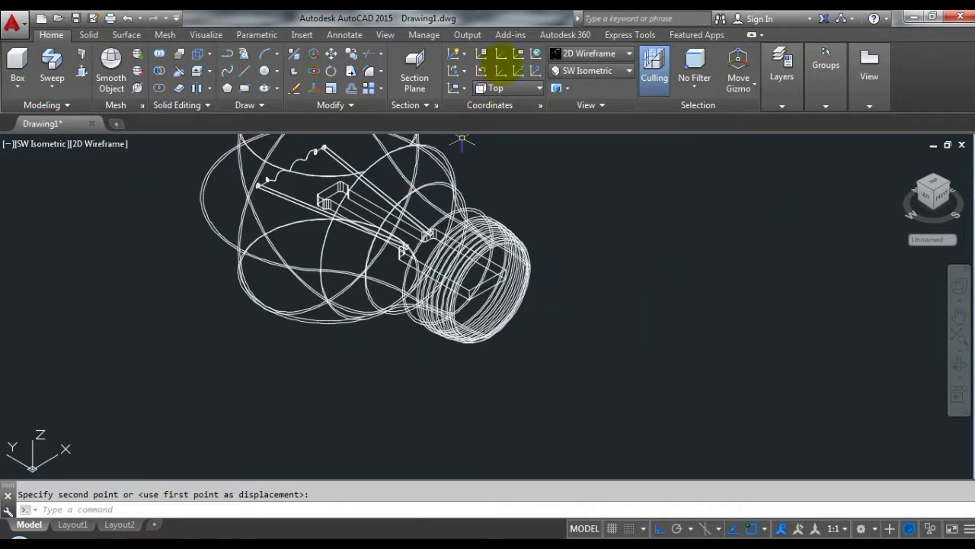
{"action": "left_click", "coordinate": [562, 54]}
{"action": "left_click", "coordinate": [577, 80]}
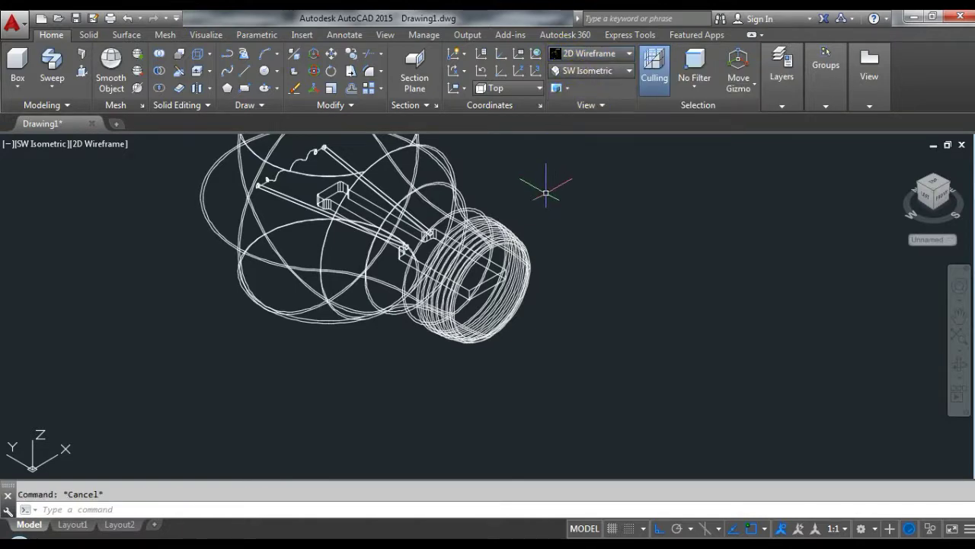
{"action": "scroll", "coordinate": [556, 198], "scroll_direction": "down", "scroll_amount": 3}
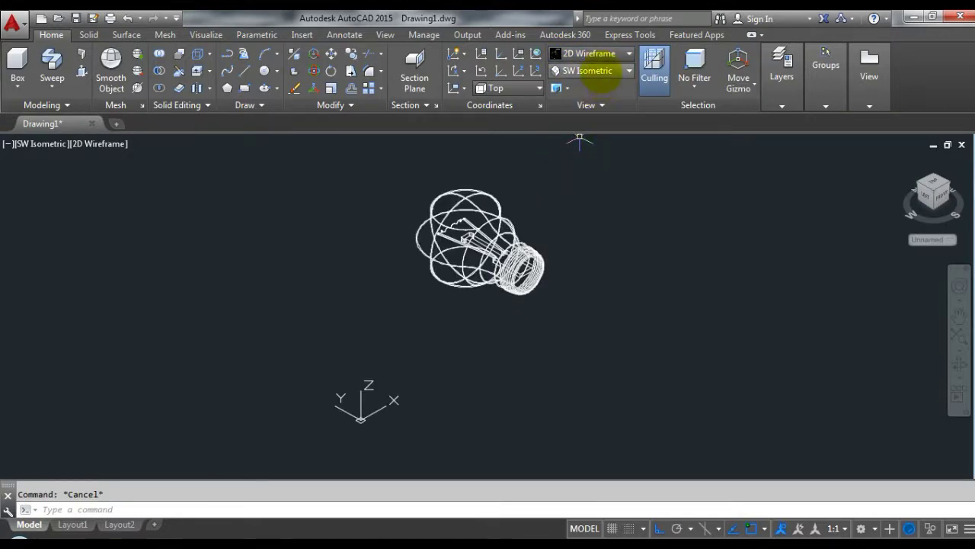
{"action": "left_click", "coordinate": [602, 72]}
{"action": "left_click", "coordinate": [573, 87]}
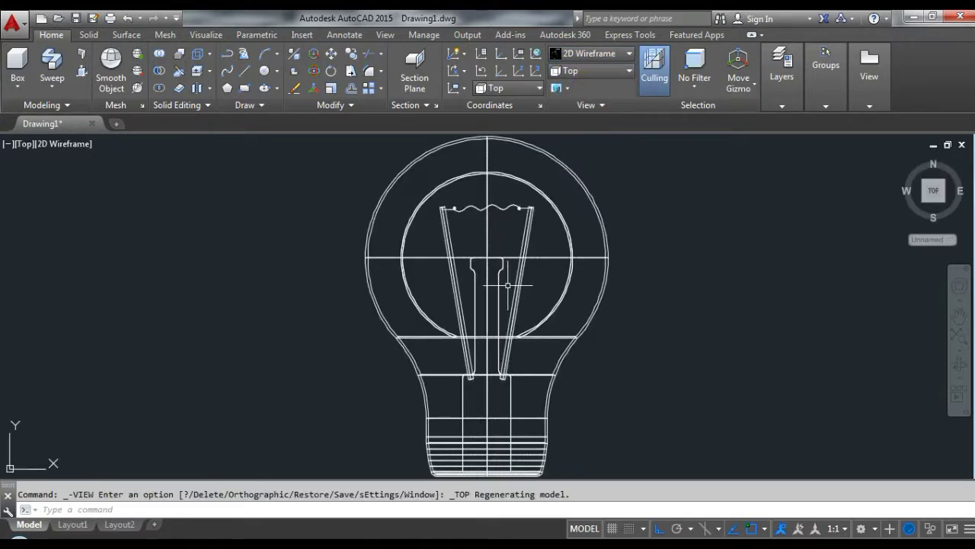
- Shift the filament assembly and support rods slightly so they align with the bulb's base line
{"action": "scroll", "coordinate": [503, 258], "scroll_direction": "up", "scroll_amount": 1}
{"action": "scroll", "coordinate": [515, 312], "scroll_direction": "up", "scroll_amount": 2}
{"action": "left_click", "coordinate": [518, 320]}
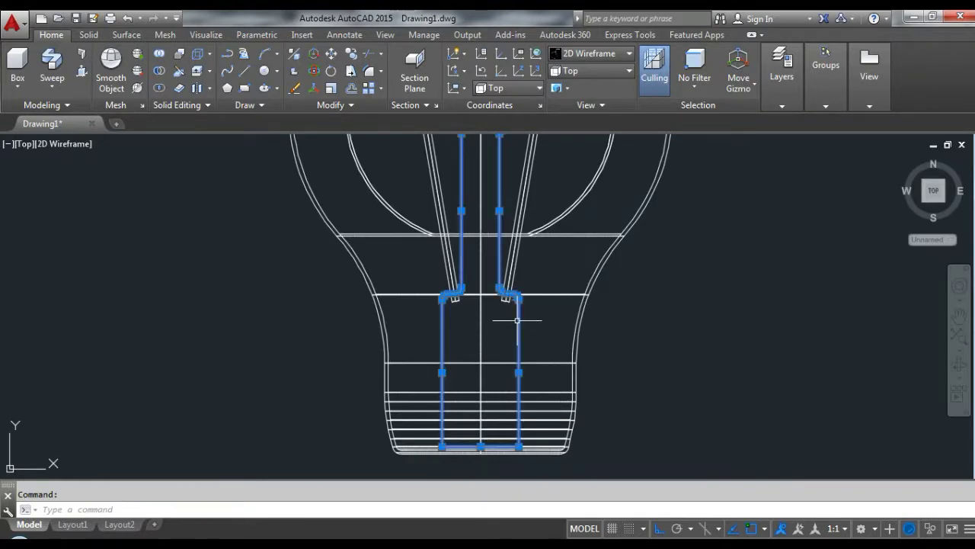
{"action": "scroll", "coordinate": [499, 288], "scroll_direction": "up", "scroll_amount": 2}
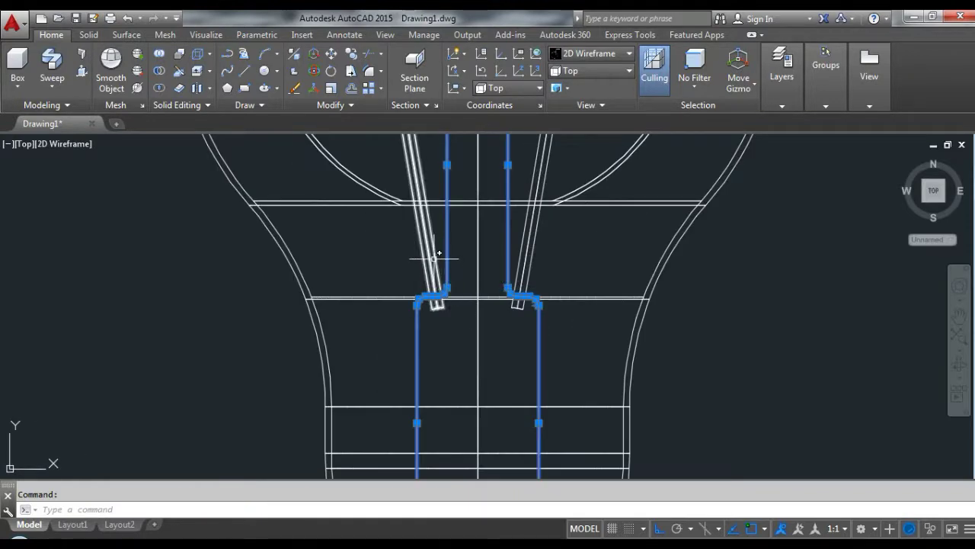
{"action": "scroll", "coordinate": [531, 290], "scroll_direction": "down", "scroll_amount": 4}
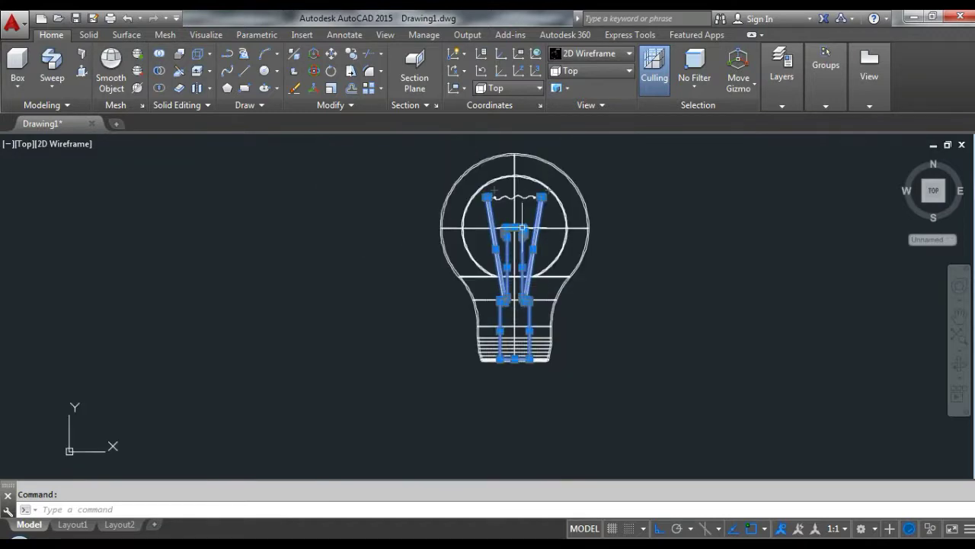
{"action": "scroll", "coordinate": [533, 214], "scroll_direction": "up", "scroll_amount": 4}
{"action": "left_click", "coordinate": [533, 218]}
{"action": "left_click", "coordinate": [370, 222]}
{"action": "scroll", "coordinate": [518, 209], "scroll_direction": "down", "scroll_amount": 4}
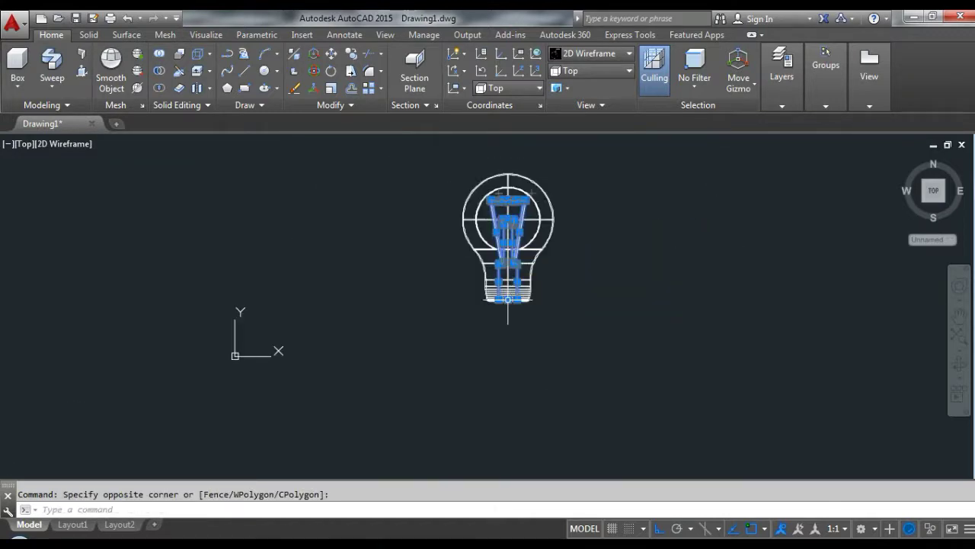
{"action": "scroll", "coordinate": [503, 305], "scroll_direction": "up", "scroll_amount": 4}
{"action": "scroll", "coordinate": [537, 366], "scroll_direction": "up", "scroll_amount": 3}
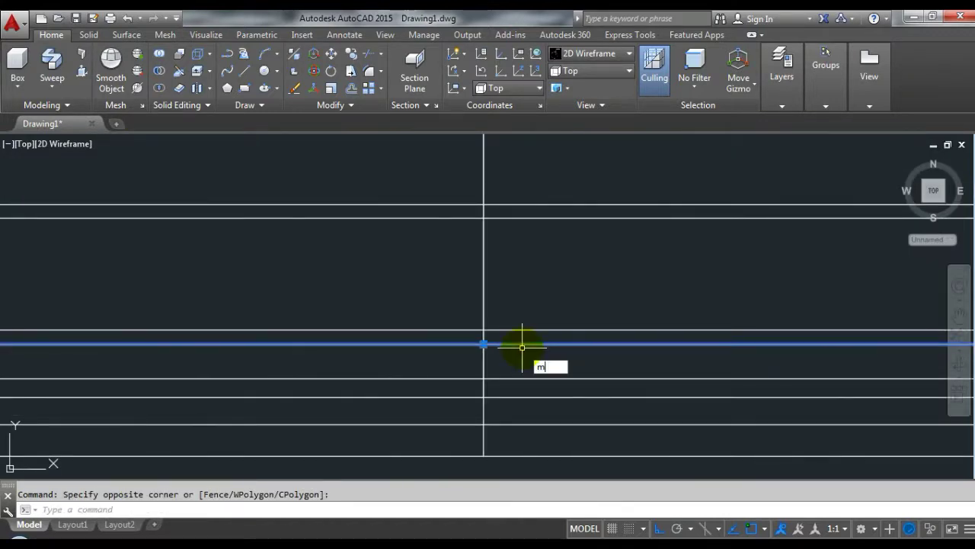
{"action": "key", "text": "Return"}
{"action": "left_click", "coordinate": [483, 344]}
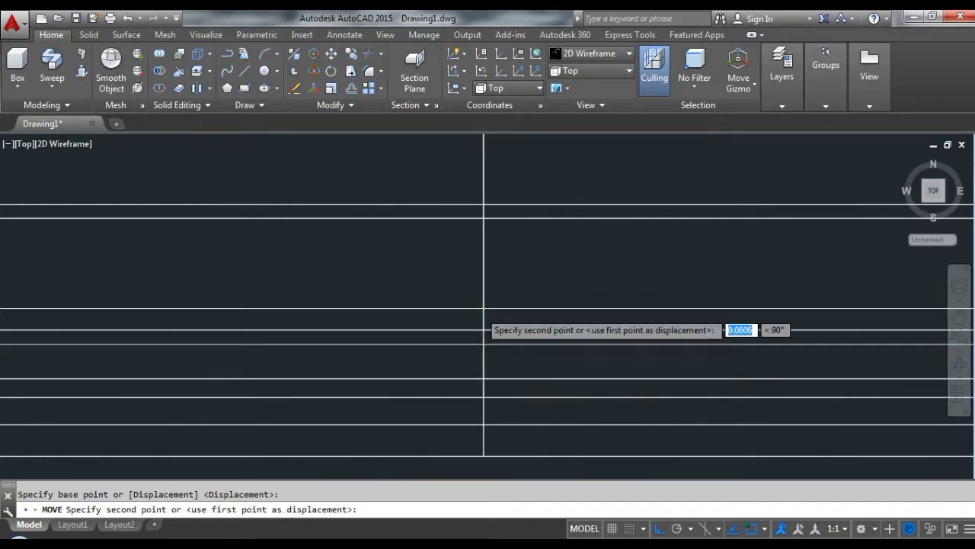
{"action": "scroll", "coordinate": [483, 330], "scroll_direction": "down", "scroll_amount": 3}
{"action": "left_click", "coordinate": [485, 349]}
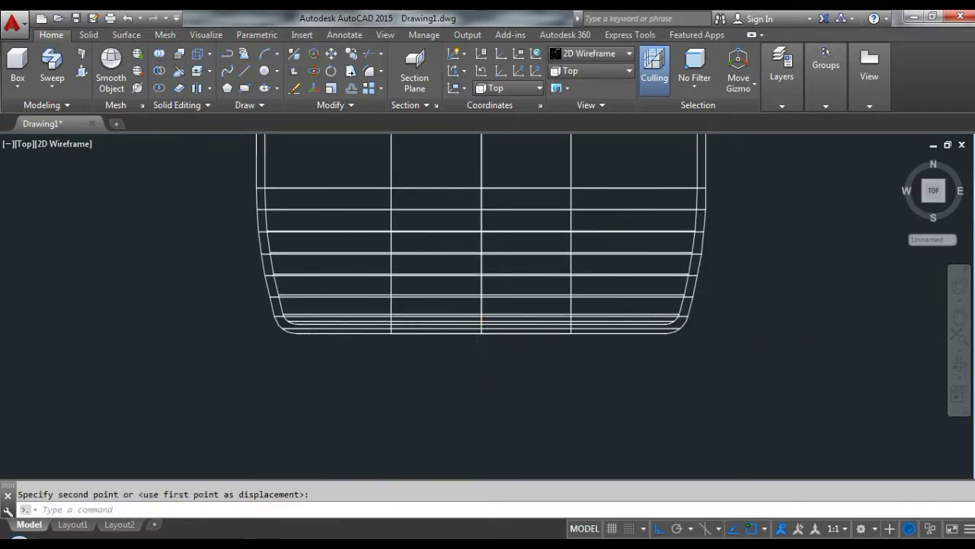
{"action": "scroll", "coordinate": [480, 339], "scroll_direction": "down", "scroll_amount": 4}
{"action": "scroll", "coordinate": [522, 257], "scroll_direction": "up", "scroll_amount": 4}
{"action": "scroll", "coordinate": [629, 187], "scroll_direction": "down", "scroll_amount": 4}
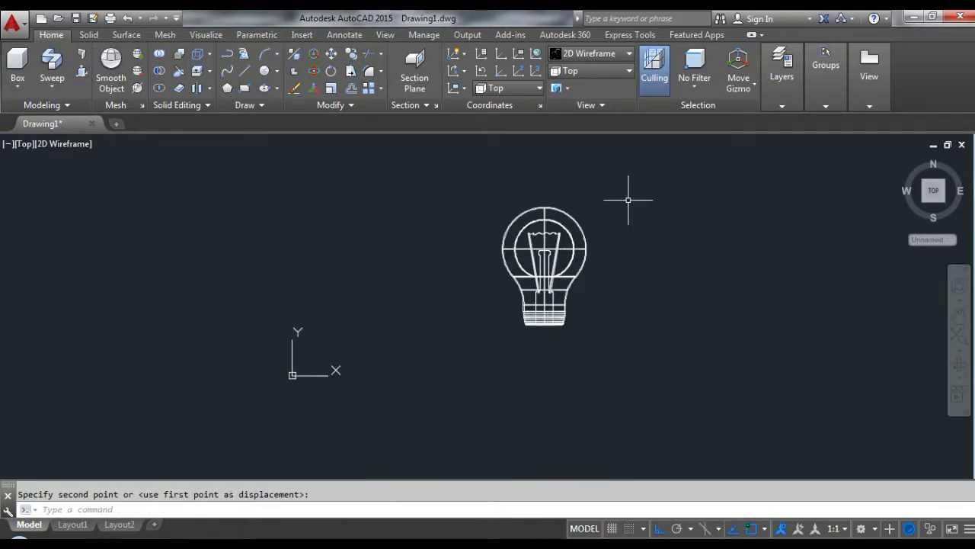
- Zoom in on the bulb's base and try a linear dimension from the Annotate tab, then abandon it
{"action": "scroll", "coordinate": [622, 184], "scroll_direction": "up", "scroll_amount": 2}
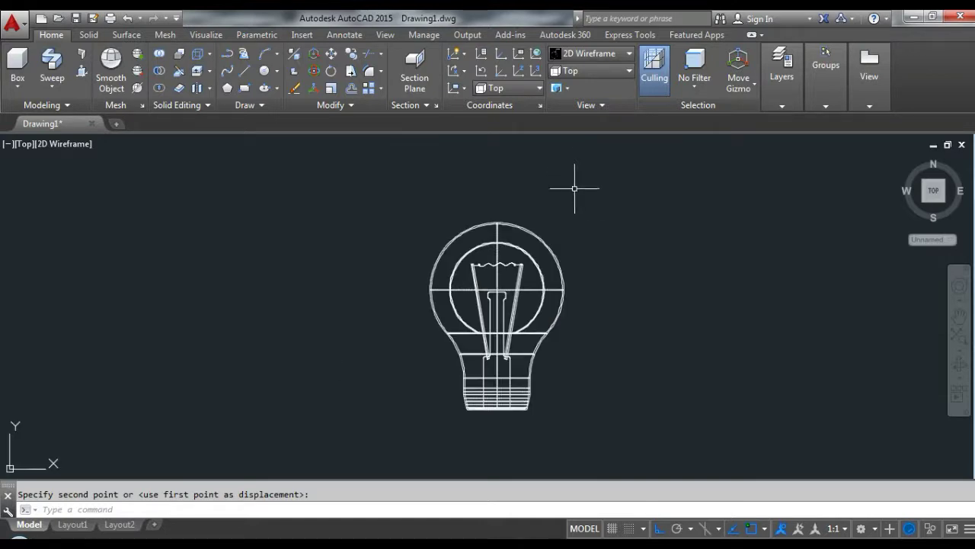
{"action": "scroll", "coordinate": [534, 275], "scroll_direction": "up", "scroll_amount": 1}
{"action": "scroll", "coordinate": [473, 381], "scroll_direction": "up", "scroll_amount": 3}
{"action": "scroll", "coordinate": [419, 362], "scroll_direction": "up", "scroll_amount": 2}
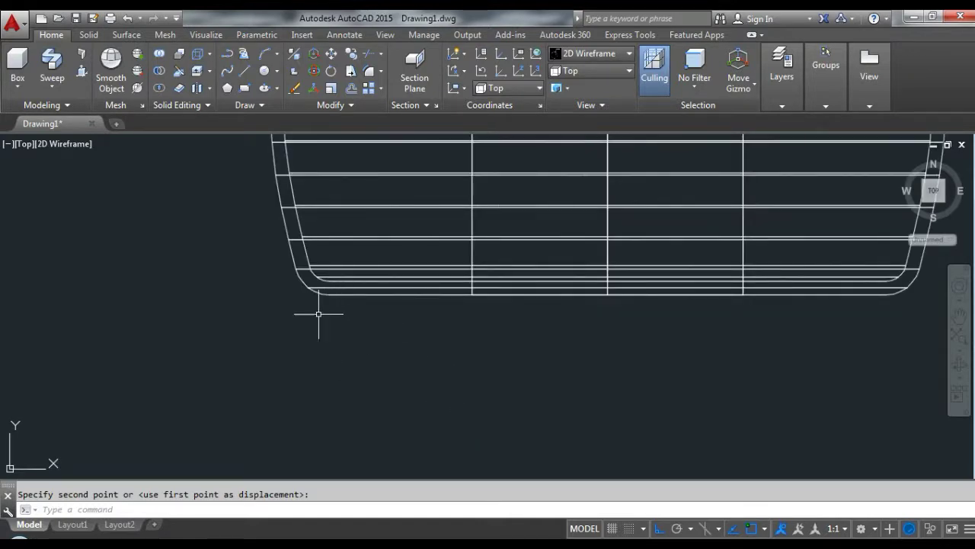
{"action": "scroll", "coordinate": [319, 313], "scroll_direction": "down", "scroll_amount": 4}
{"action": "scroll", "coordinate": [337, 320], "scroll_direction": "down", "scroll_amount": 1}
{"action": "scroll", "coordinate": [366, 324], "scroll_direction": "up", "scroll_amount": 1}
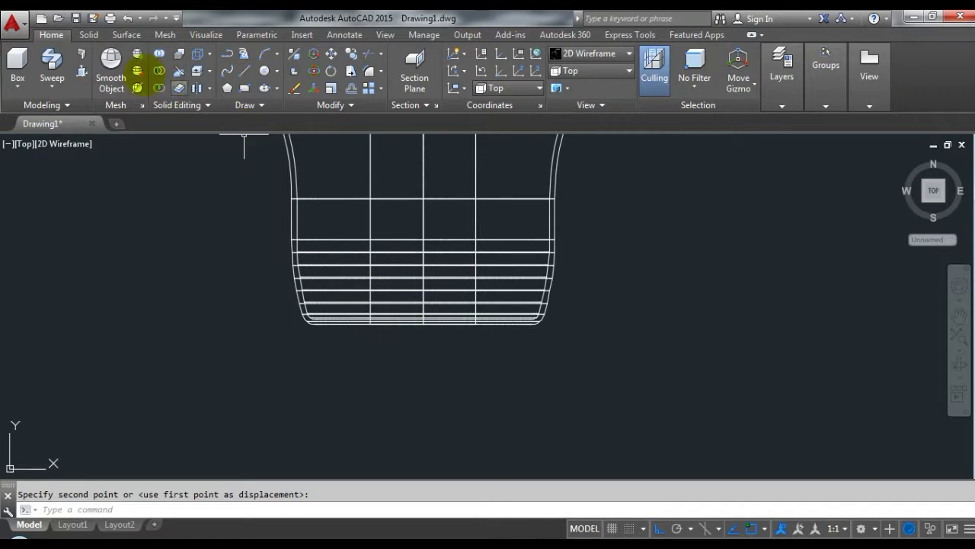
{"action": "left_click", "coordinate": [344, 34]}
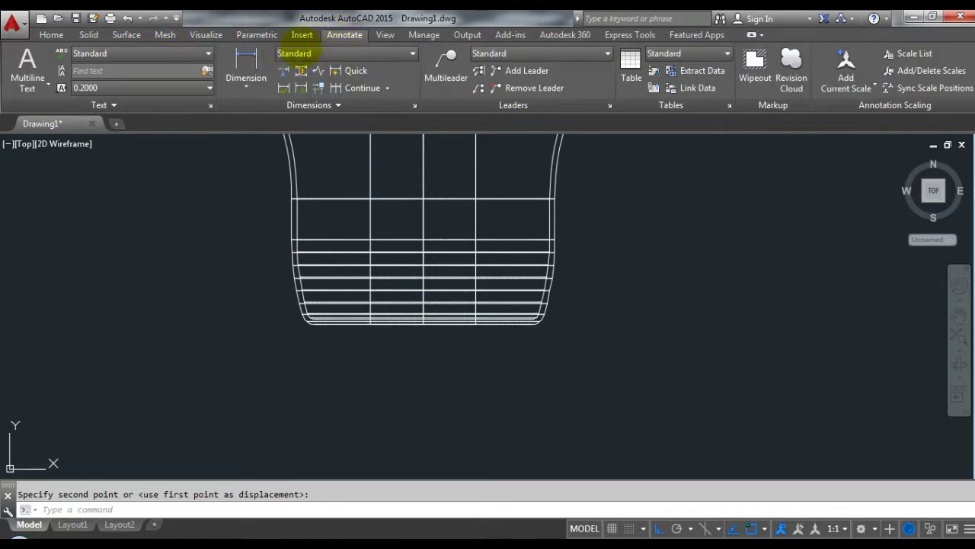
{"action": "left_click", "coordinate": [246, 68]}
{"action": "scroll", "coordinate": [302, 327], "scroll_direction": "up", "scroll_amount": 3}
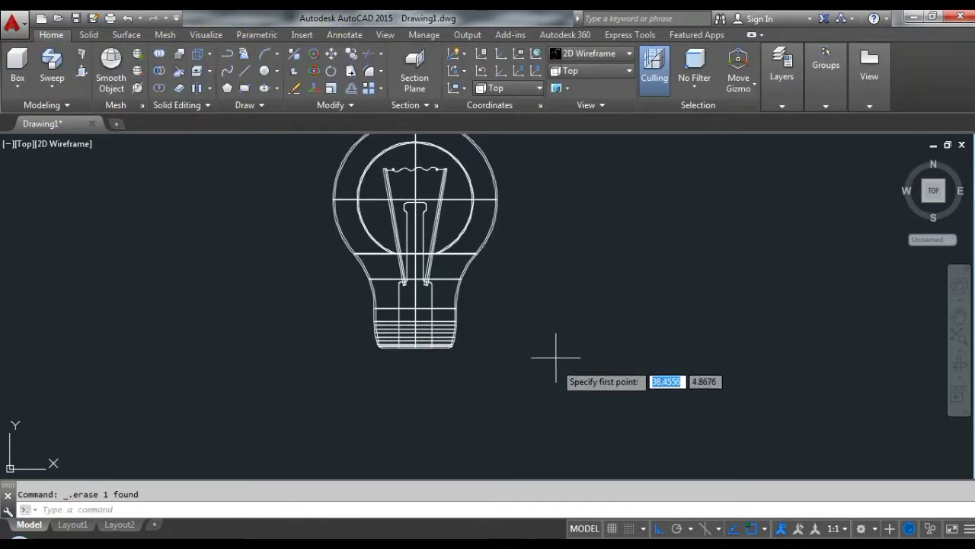
- Start a line with L, picking its first point below and right of the bulb's base
{"action": "type", "text": "l"}
{"action": "key", "text": "Return"}
{"action": "left_click", "coordinate": [544, 382]}
{"action": "scroll", "coordinate": [645, 396], "scroll_direction": "up", "scroll_amount": 2}
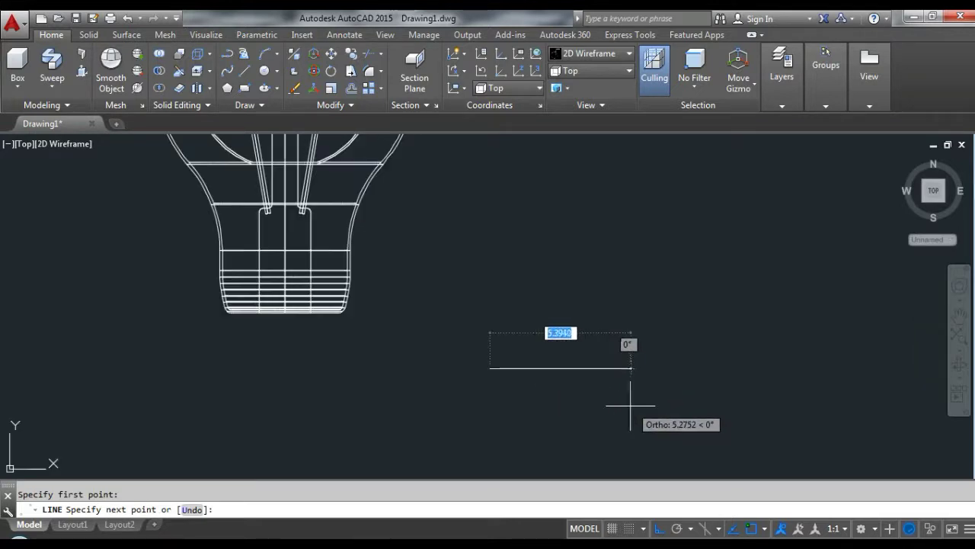
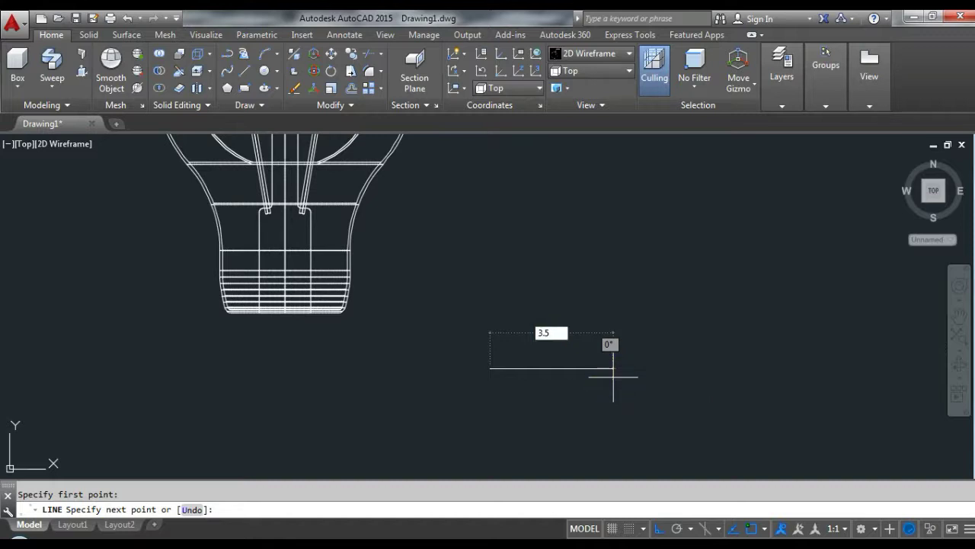
- Draw a 3.5-unit horizontal line and copy it 3 units below
{"action": "key", "text": "Return"}
{"action": "key", "text": "Return"}
{"action": "key", "text": "Return"}
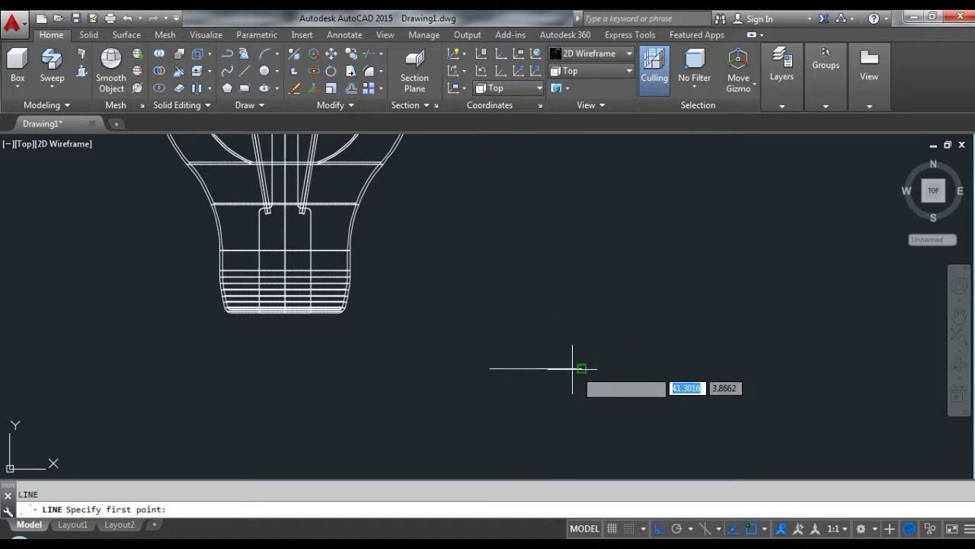
{"action": "key", "text": "Escape"}
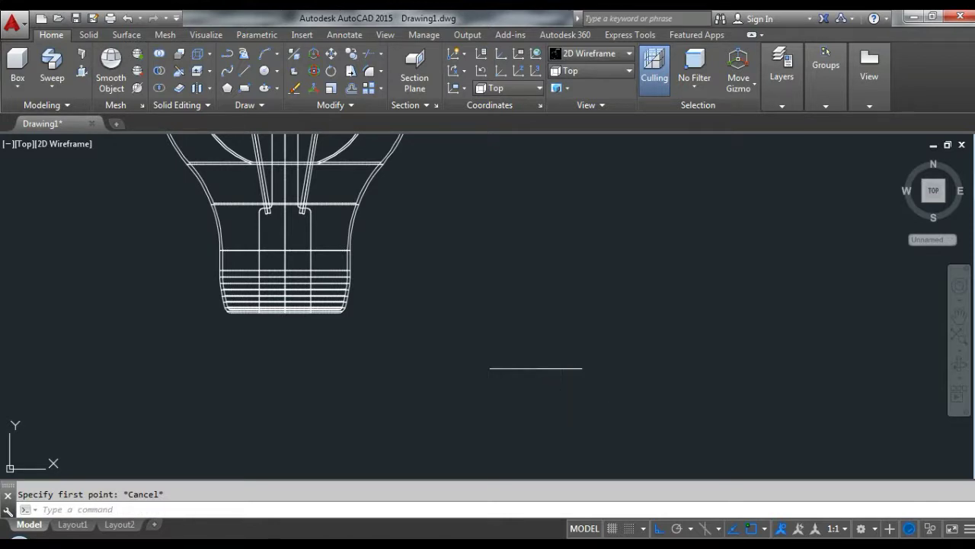
{"action": "type", "text": "co"}
{"action": "key", "text": "Return"}
{"action": "key", "text": "Return"}
{"action": "left_click", "coordinate": [551, 385]}
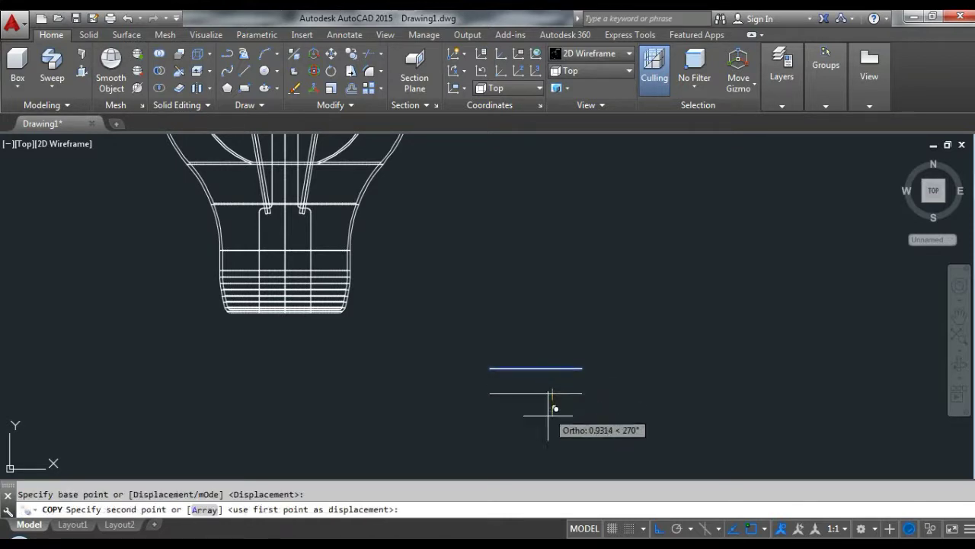
{"action": "type", "text": "3"}
{"action": "key", "text": "Return"}
{"action": "key", "text": "Return"}
{"action": "scroll", "coordinate": [550, 366], "scroll_direction": "down", "scroll_amount": 3}
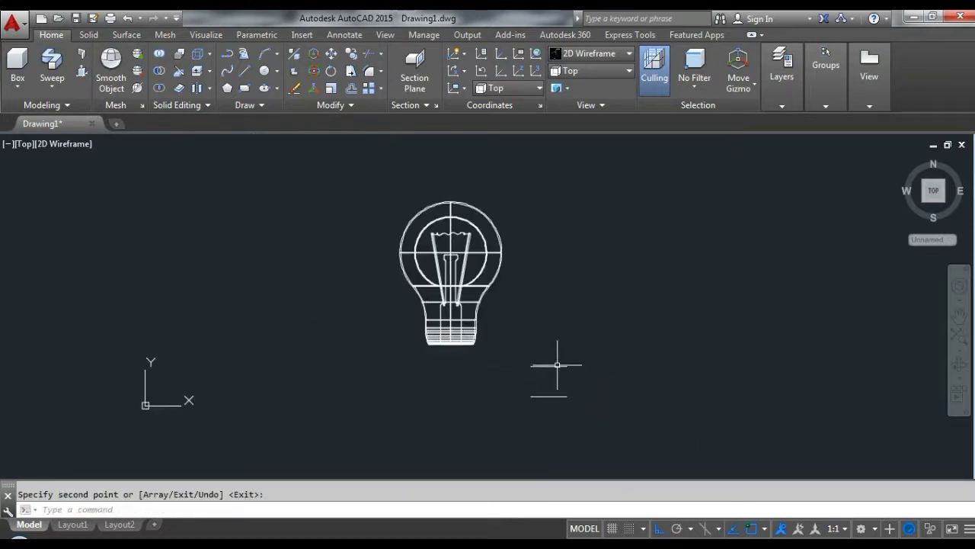
{"action": "scroll", "coordinate": [550, 365], "scroll_direction": "up", "scroll_amount": 3}
{"action": "scroll", "coordinate": [560, 393], "scroll_direction": "up", "scroll_amount": 2}
{"action": "type", "text": "O"}
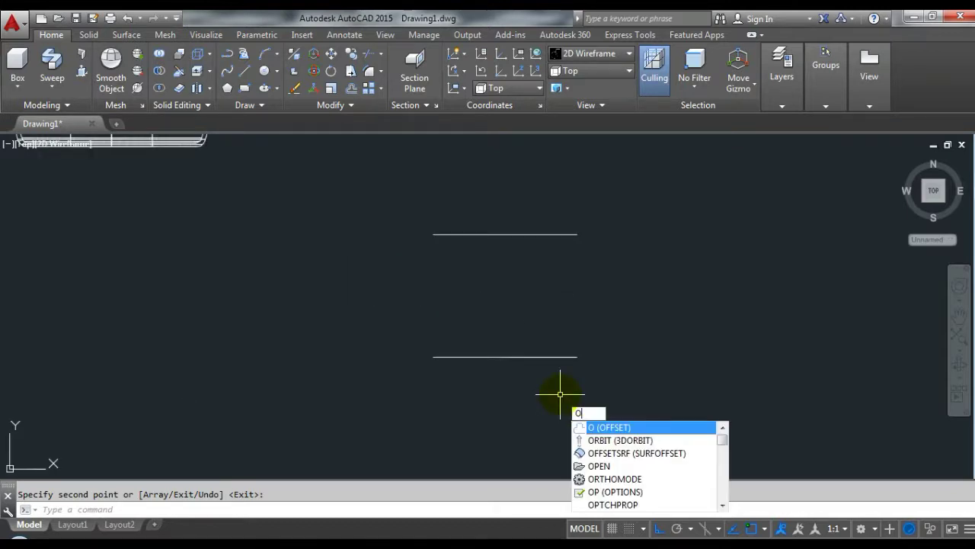
- Offset the lower line 0.75 downward to make a third parallel line
{"action": "key", "text": "Return"}
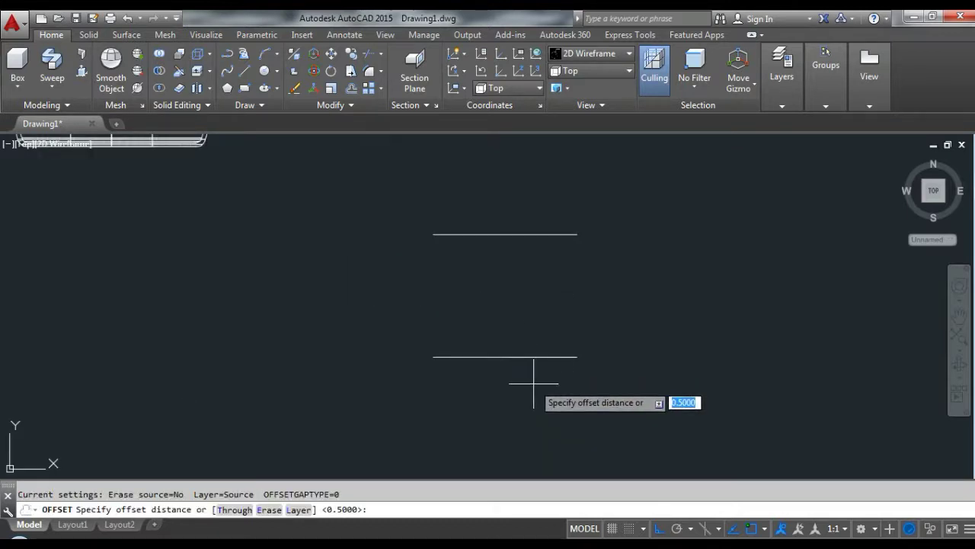
{"action": "key", "text": "Return"}
{"action": "left_click", "coordinate": [528, 355]}
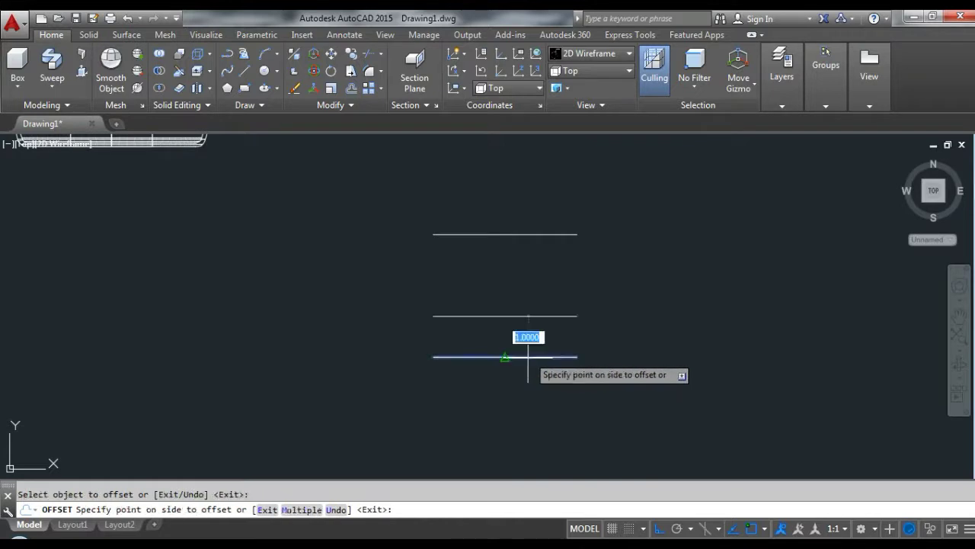
{"action": "key", "text": "Escape"}
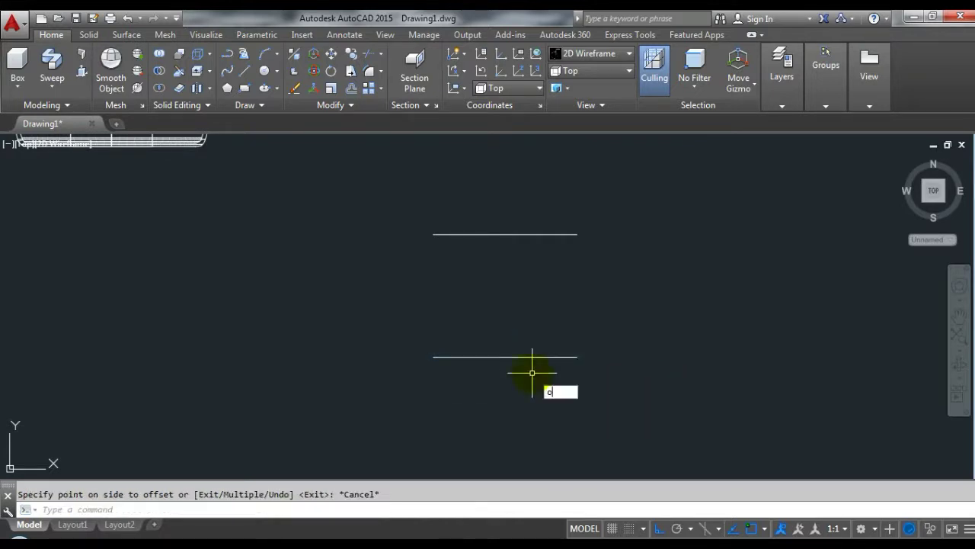
{"action": "key", "text": "Return"}
{"action": "type", "text": "0.75"}
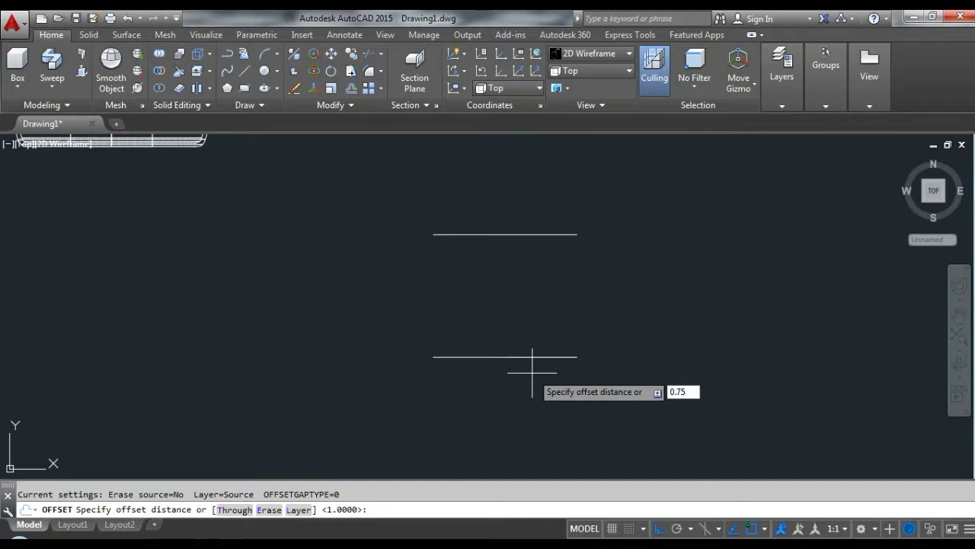
{"action": "key", "text": "Return"}
{"action": "left_click", "coordinate": [534, 356]}
{"action": "left_click", "coordinate": [527, 384]}
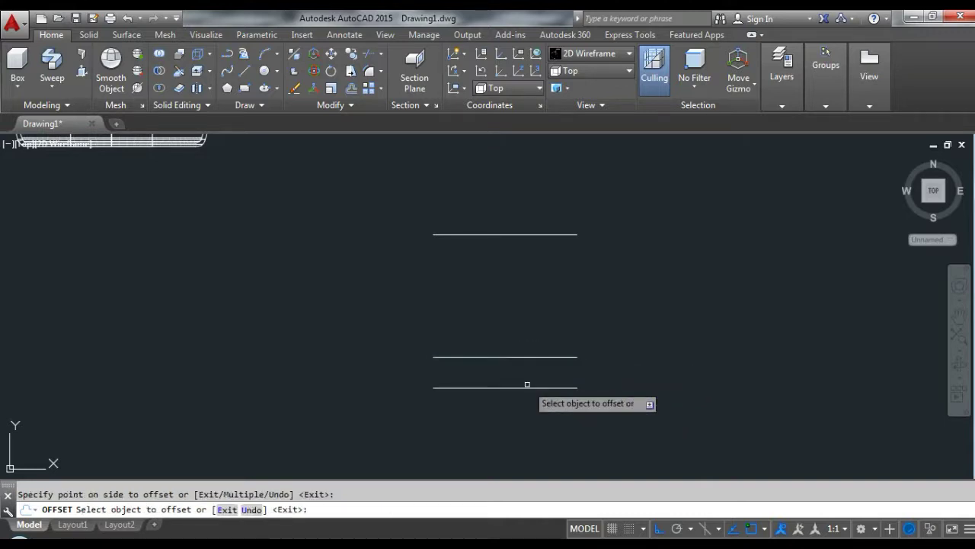
{"action": "key", "text": "Escape"}
- Draw the left vertical edge and a slanted chamfer line running past the bottom line
{"action": "key", "text": "Return"}
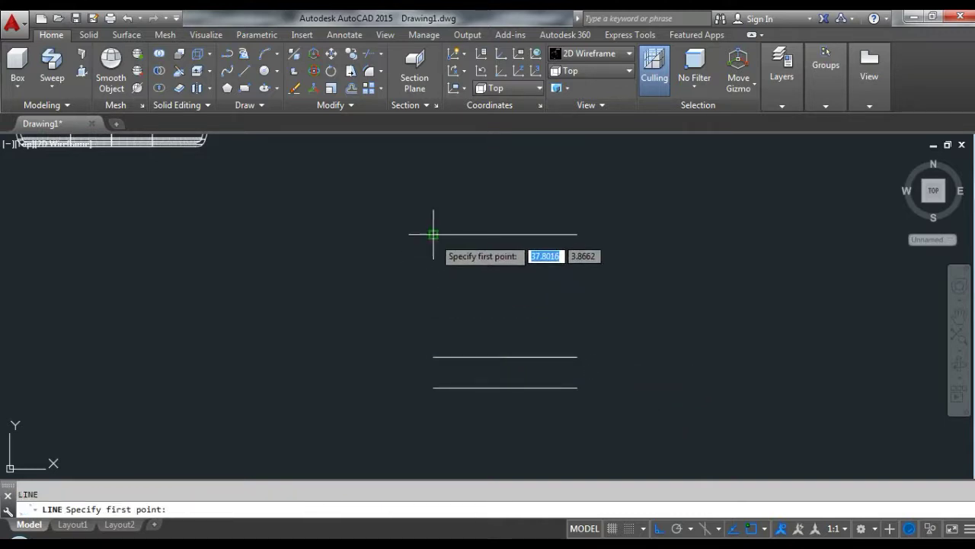
{"action": "left_click", "coordinate": [433, 233]}
{"action": "left_click", "coordinate": [433, 355]}
{"action": "key", "text": "Escape"}
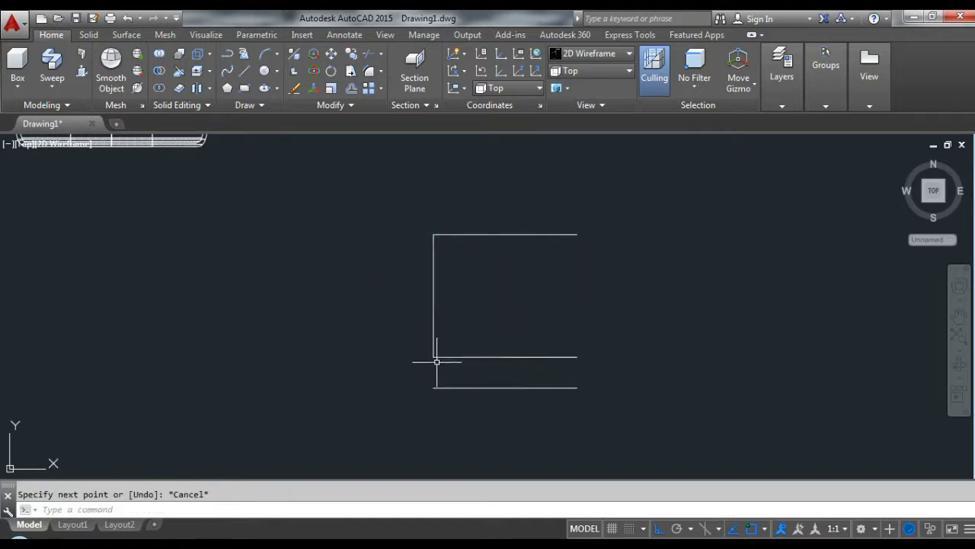
{"action": "key", "text": "Return"}
{"action": "left_click", "coordinate": [433, 387]}
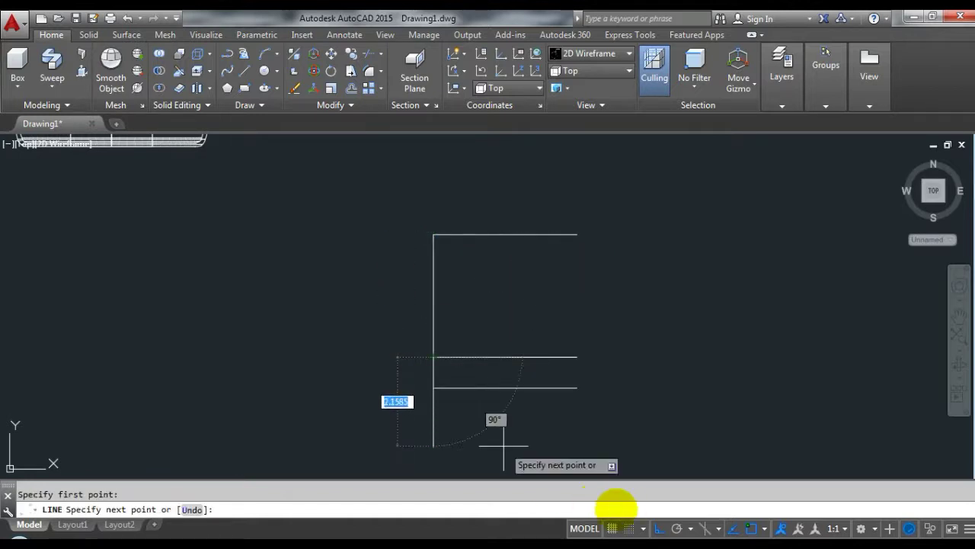
{"action": "left_click", "coordinate": [659, 528]}
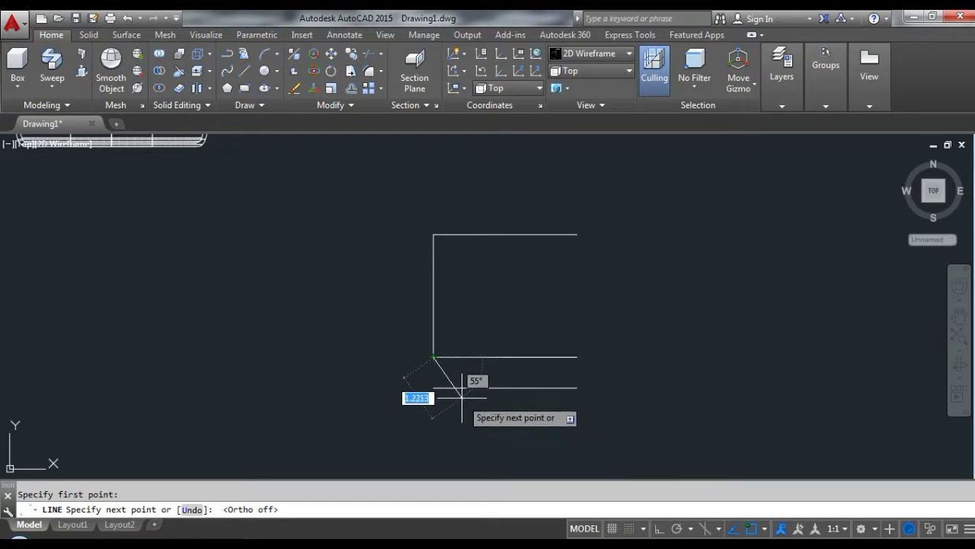
{"action": "scroll", "coordinate": [454, 396], "scroll_direction": "up", "scroll_amount": 4}
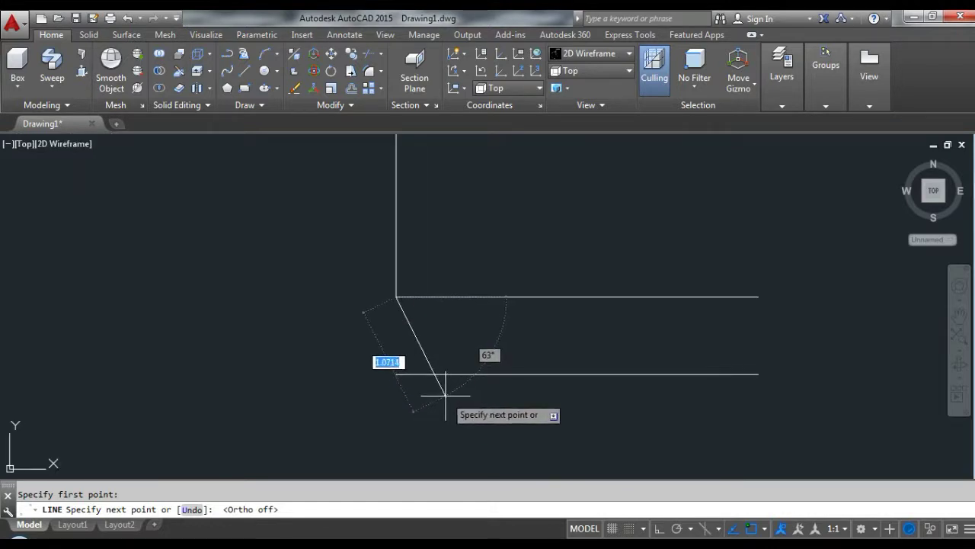
{"action": "left_click", "coordinate": [439, 396]}
{"action": "key", "text": "Escape"}
{"action": "type", "text": "TR"}
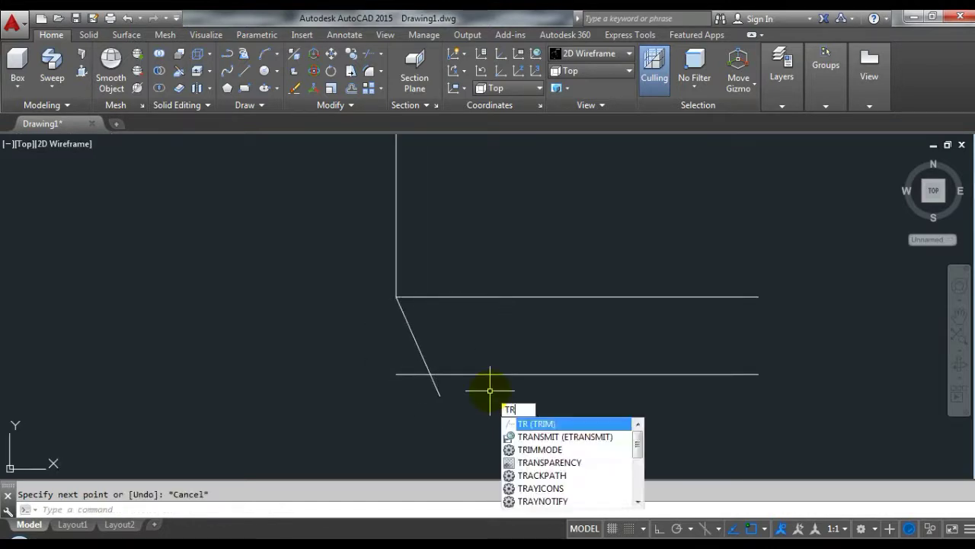
- Trim off the slanted line's stub below the bottom line
{"action": "key", "text": "Return"}
- Draw a vertical dividing line from the top line's midpoint down past the bottom line
{"action": "key", "text": "Return"}
{"action": "left_click", "coordinate": [469, 403]}
{"action": "left_click", "coordinate": [419, 384]}
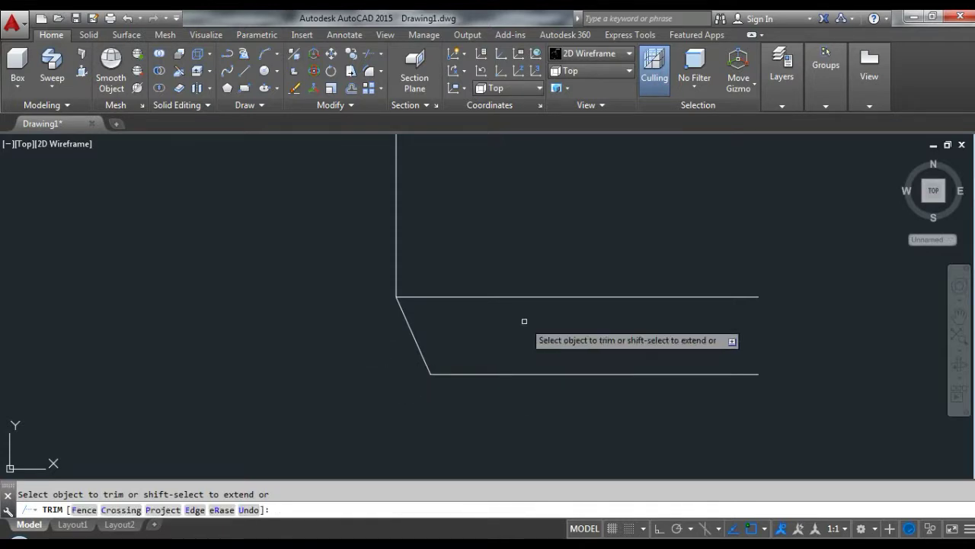
{"action": "key", "text": "Escape"}
{"action": "scroll", "coordinate": [580, 331], "scroll_direction": "down", "scroll_amount": 4}
{"action": "type", "text": "l"}
{"action": "key", "text": "Return"}
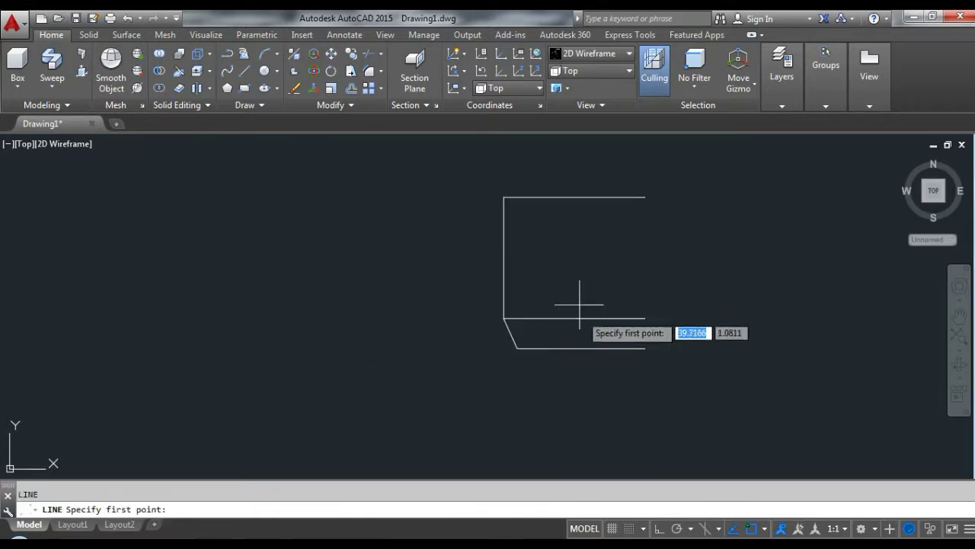
{"action": "left_click", "coordinate": [575, 197]}
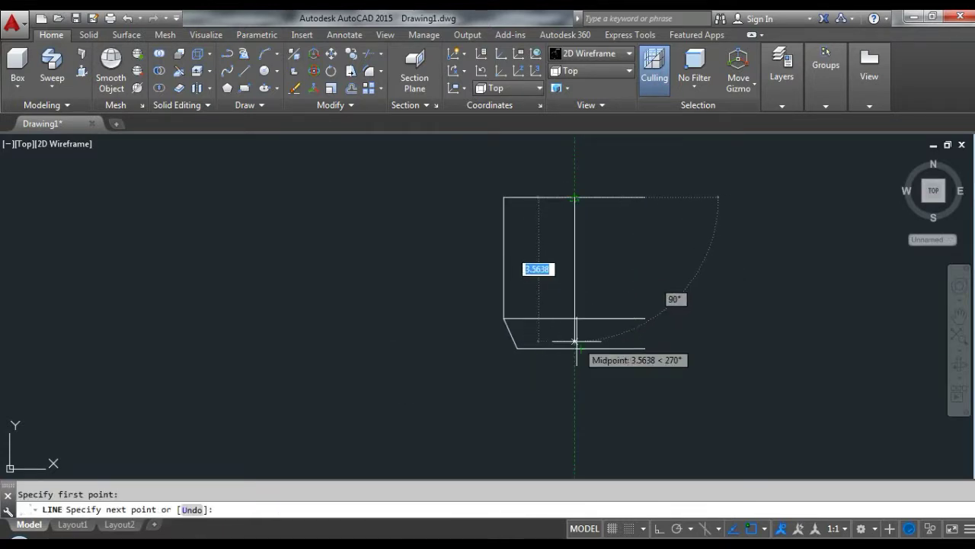
{"action": "left_click", "coordinate": [574, 392]}
{"action": "key", "text": "Escape"}
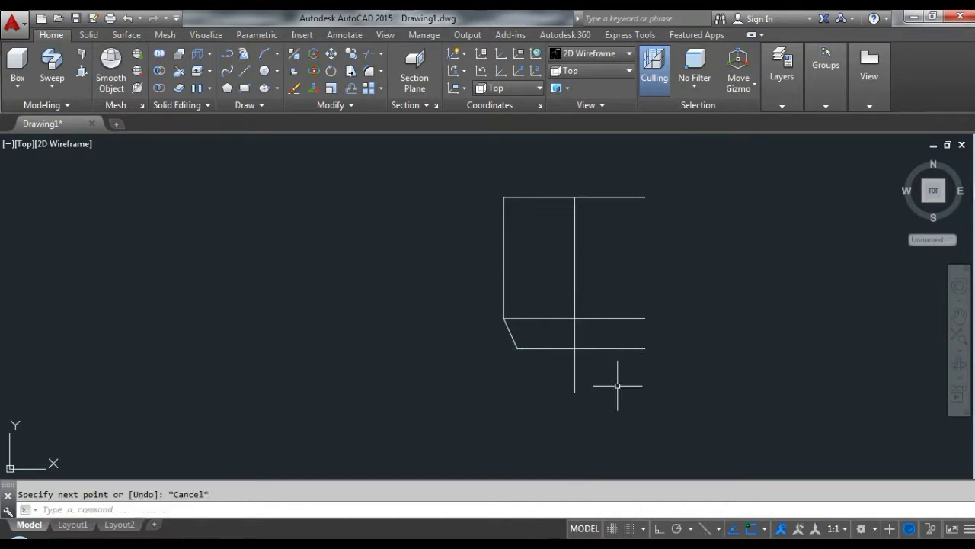
- Trim the line ends right of the centre line and its lower stub, then select the leftover stub
{"action": "type", "text": "tr"}
{"action": "key", "text": "Return"}
{"action": "key", "text": "Return"}
{"action": "left_click", "coordinate": [631, 376]}
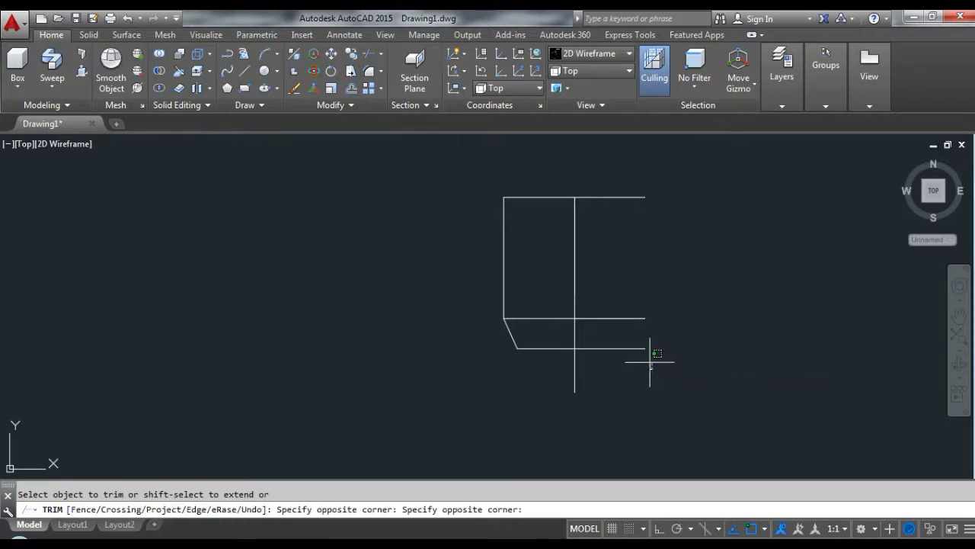
{"action": "key", "text": "Escape"}
{"action": "type", "text": "TR"}
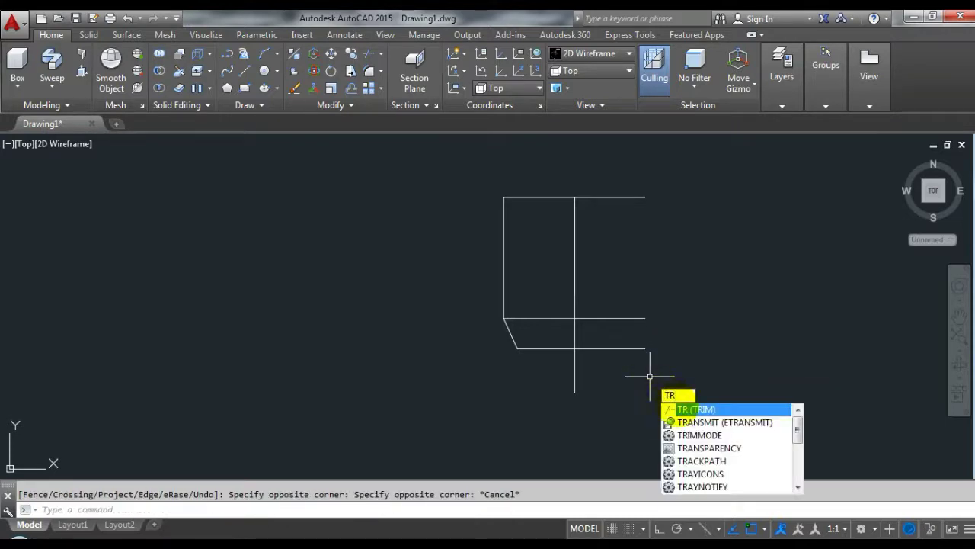
{"action": "key", "text": "Return"}
{"action": "key", "text": "Return"}
{"action": "left_click", "coordinate": [647, 379]}
{"action": "left_click", "coordinate": [644, 211]}
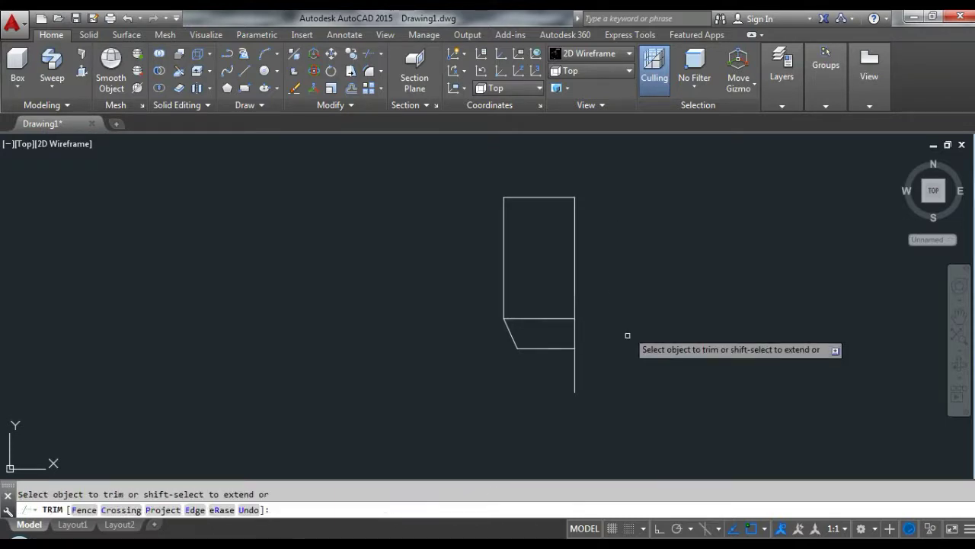
{"action": "left_click", "coordinate": [610, 398]}
{"action": "left_click", "coordinate": [550, 362]}
{"action": "key", "text": "Escape"}
{"action": "left_click", "coordinate": [542, 317]}
{"action": "left_click", "coordinate": [539, 304]}
{"action": "type", "text": "P"}
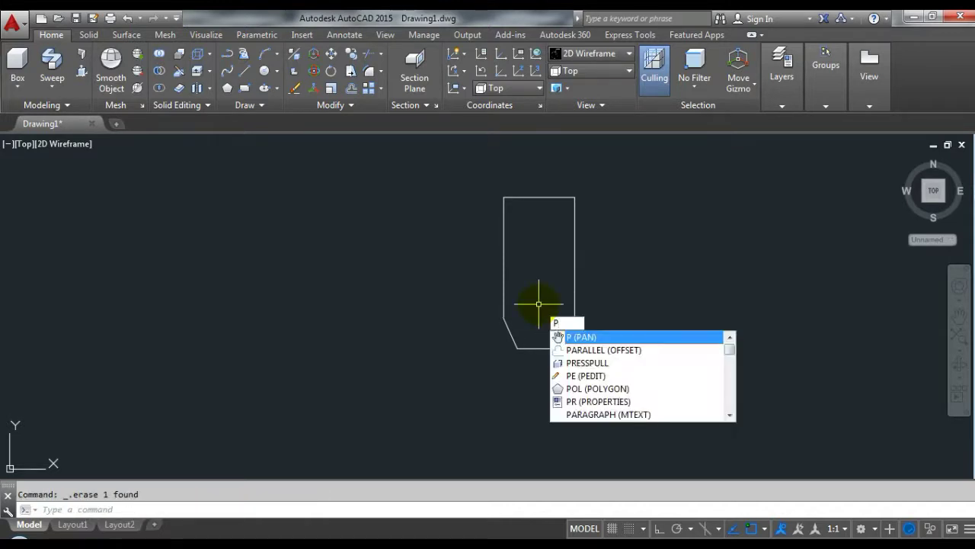
- Convert the profile edge to a polyline and join all profile lines into it
{"action": "type", "text": "e"}
{"action": "key", "text": "Return"}
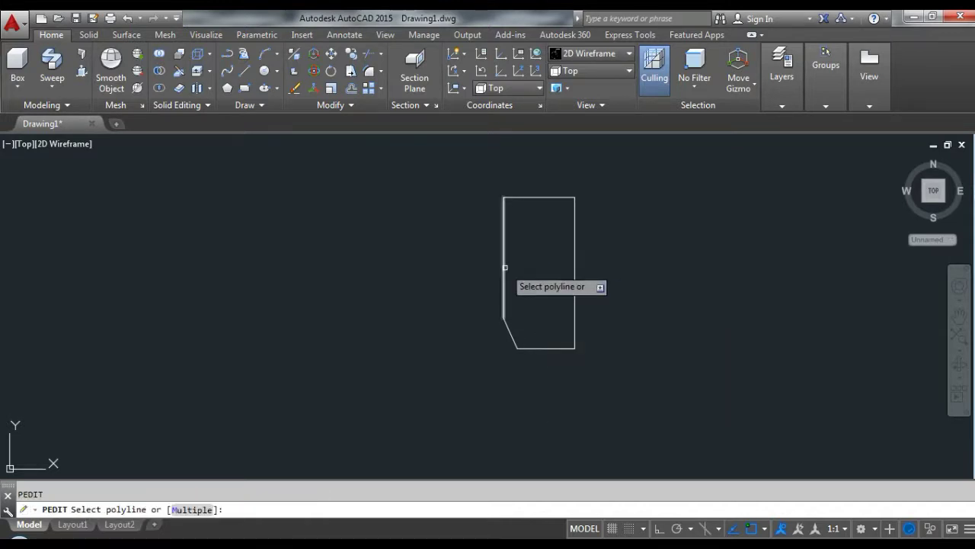
{"action": "left_click", "coordinate": [503, 271]}
{"action": "key", "text": "Return"}
{"action": "key", "text": "Return"}
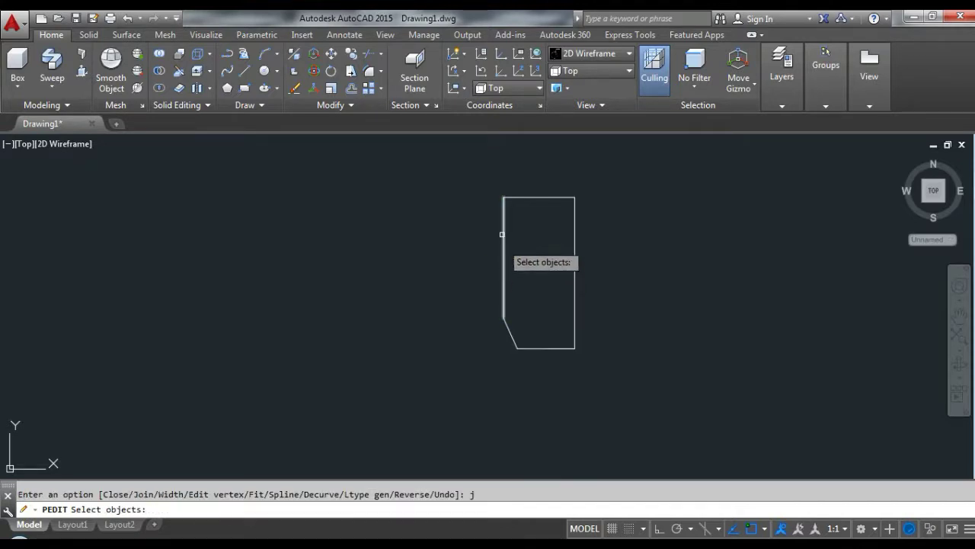
{"action": "left_click", "coordinate": [494, 177]}
{"action": "left_click", "coordinate": [601, 377]}
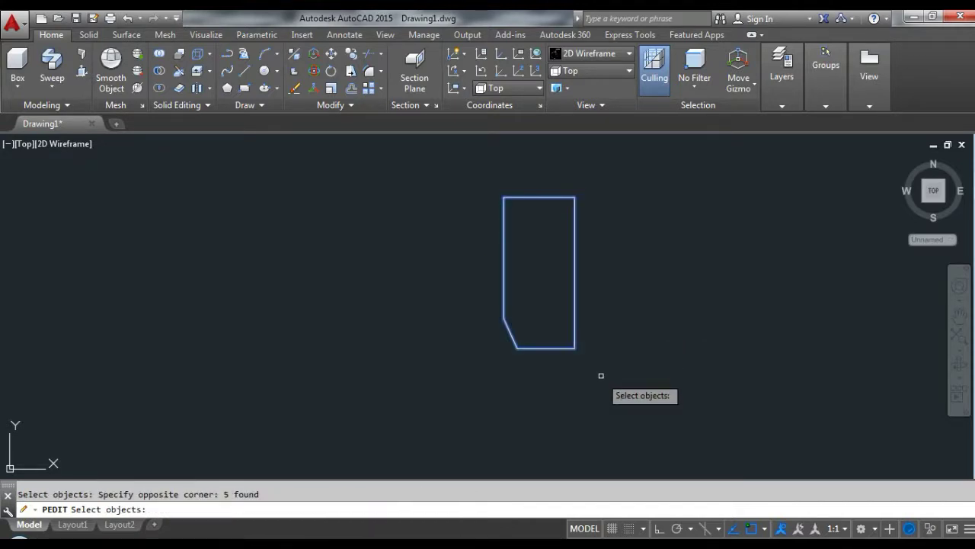
{"action": "key", "text": "Return"}
{"action": "key", "text": "Return"}
{"action": "type", "text": "REV"}
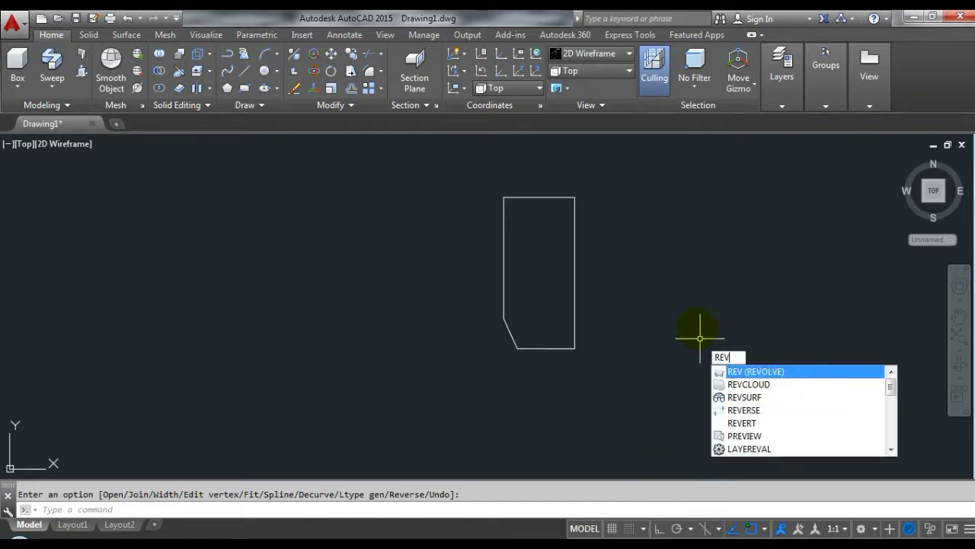
- Revolve the polyline about its right edge, top to bottom corner, into a solid
{"action": "key", "text": "Return"}
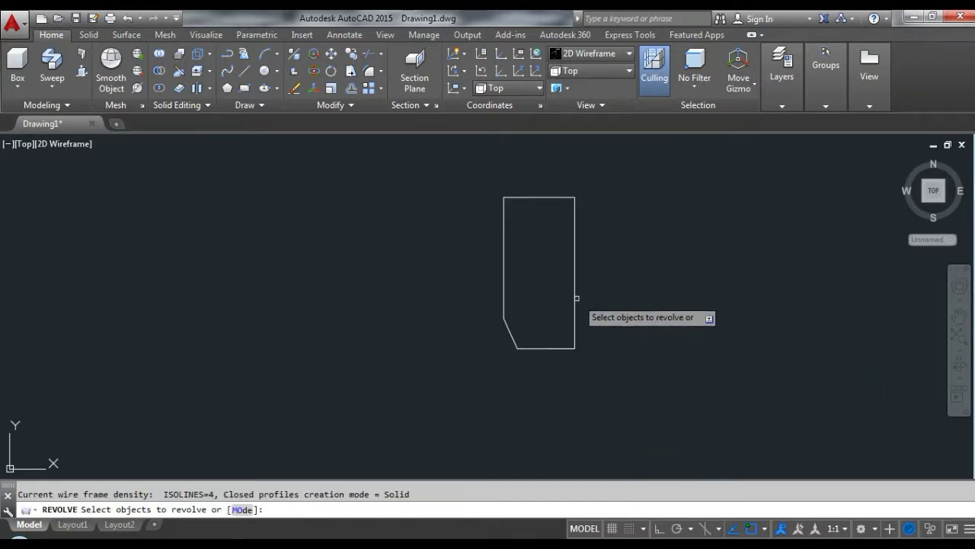
{"action": "left_click", "coordinate": [575, 297]}
{"action": "key", "text": "Return"}
{"action": "left_click", "coordinate": [575, 197]}
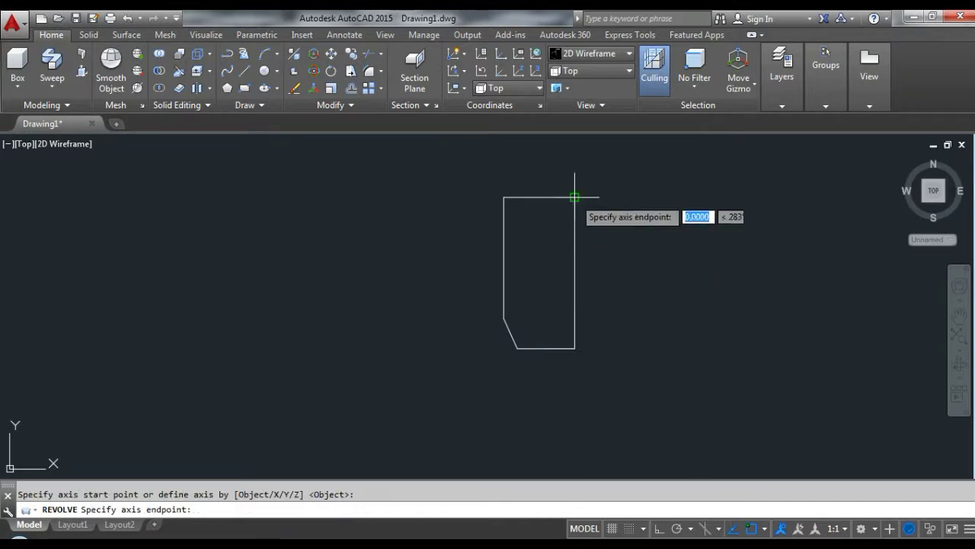
{"action": "left_click", "coordinate": [574, 348]}
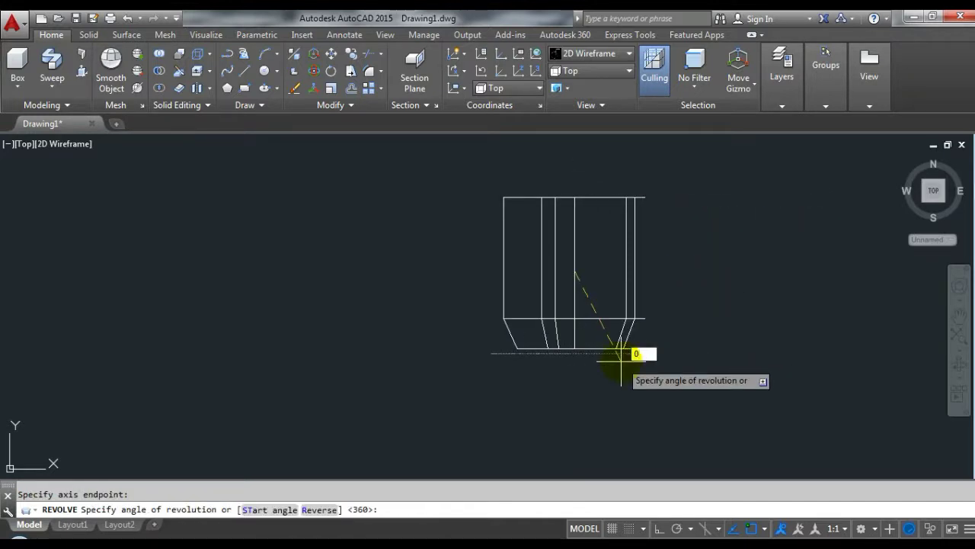
{"action": "left_click", "coordinate": [621, 362]}
{"action": "scroll", "coordinate": [547, 196], "scroll_direction": "down", "scroll_amount": 2}
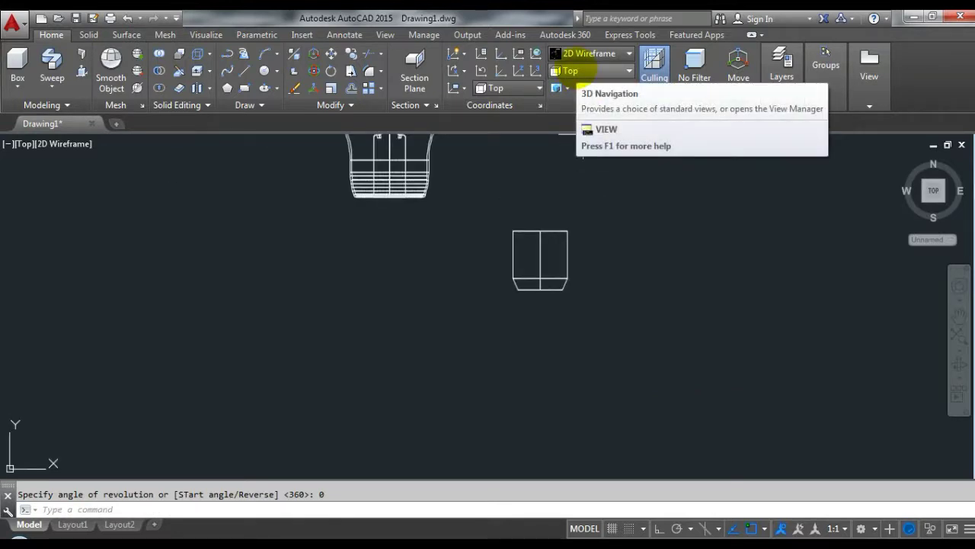
- Switch the view to SW Isometric
{"action": "left_click", "coordinate": [591, 70]}
{"action": "left_click", "coordinate": [583, 170]}
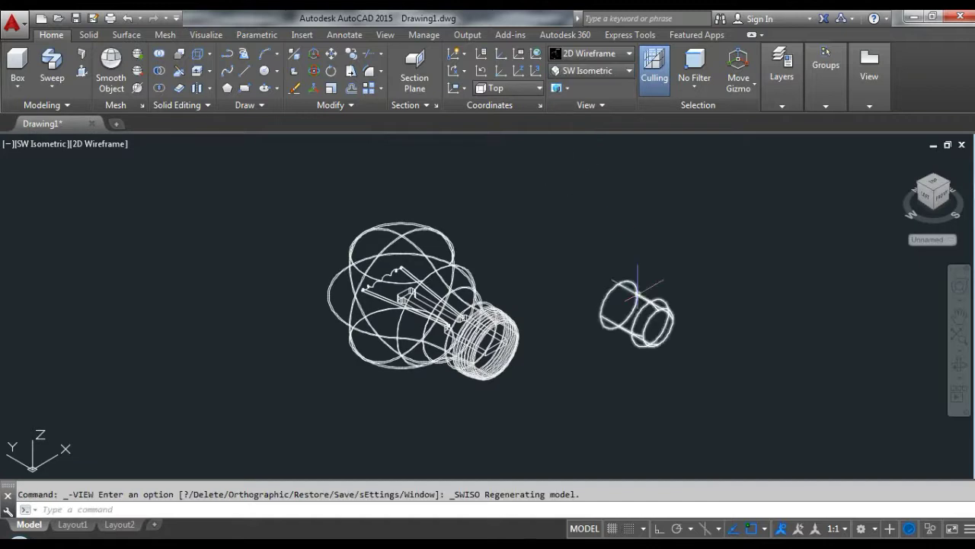
{"action": "scroll", "coordinate": [638, 292], "scroll_direction": "up", "scroll_amount": 5}
{"action": "scroll", "coordinate": [631, 304], "scroll_direction": "down", "scroll_amount": 5}
{"action": "scroll", "coordinate": [640, 312], "scroll_direction": "up", "scroll_amount": 3}
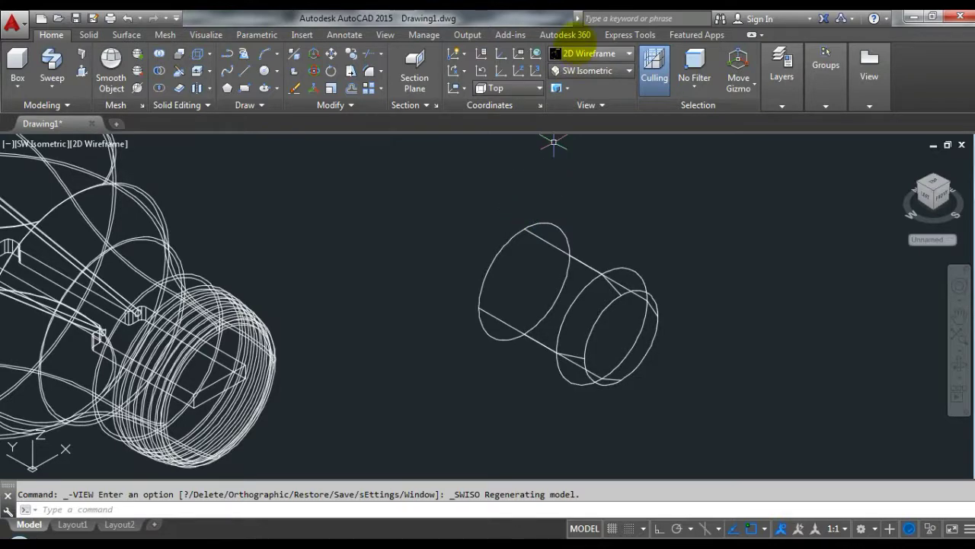
- Preview the Realistic visual style, then return to 2D Wireframe
{"action": "left_click", "coordinate": [591, 54]}
{"action": "left_click", "coordinate": [757, 85]}
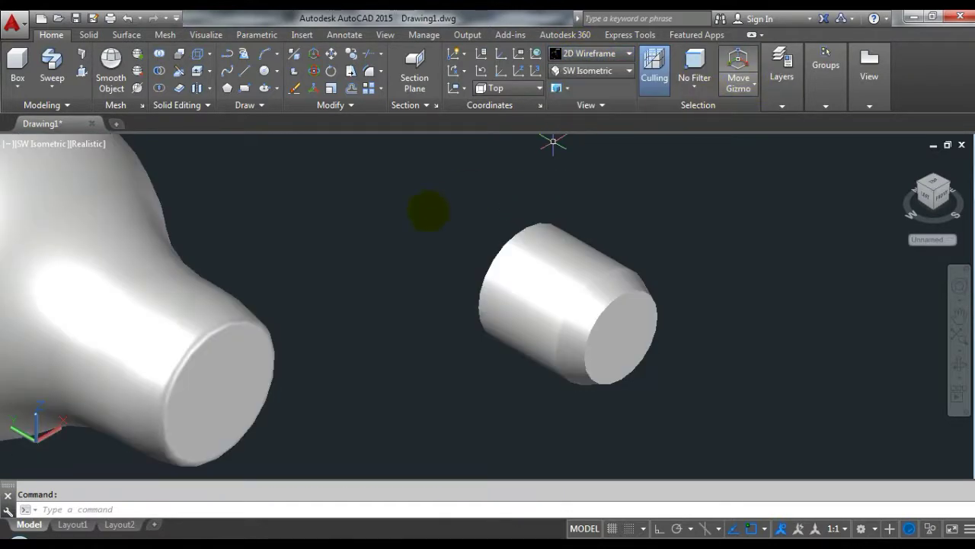
{"action": "scroll", "coordinate": [471, 146], "scroll_direction": "up", "scroll_amount": 2}
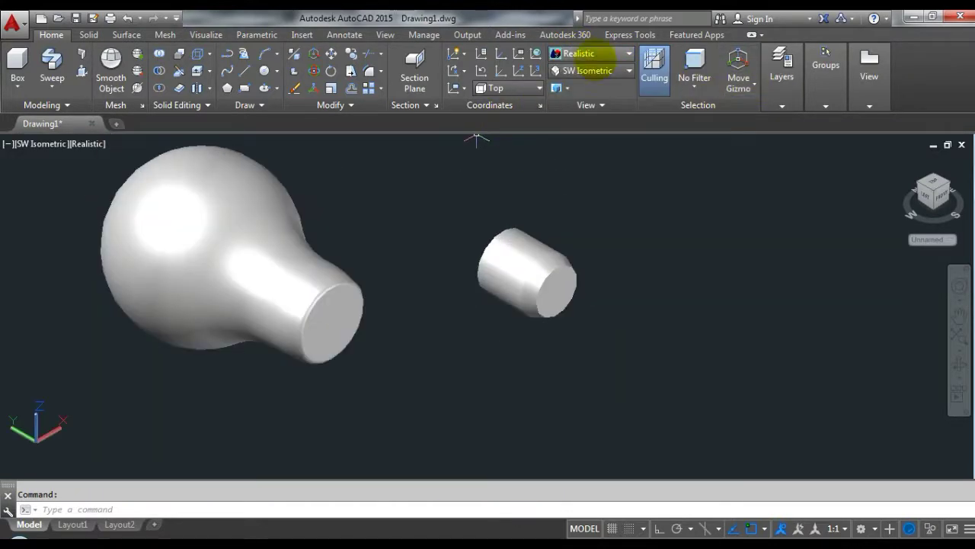
{"action": "left_click", "coordinate": [595, 54]}
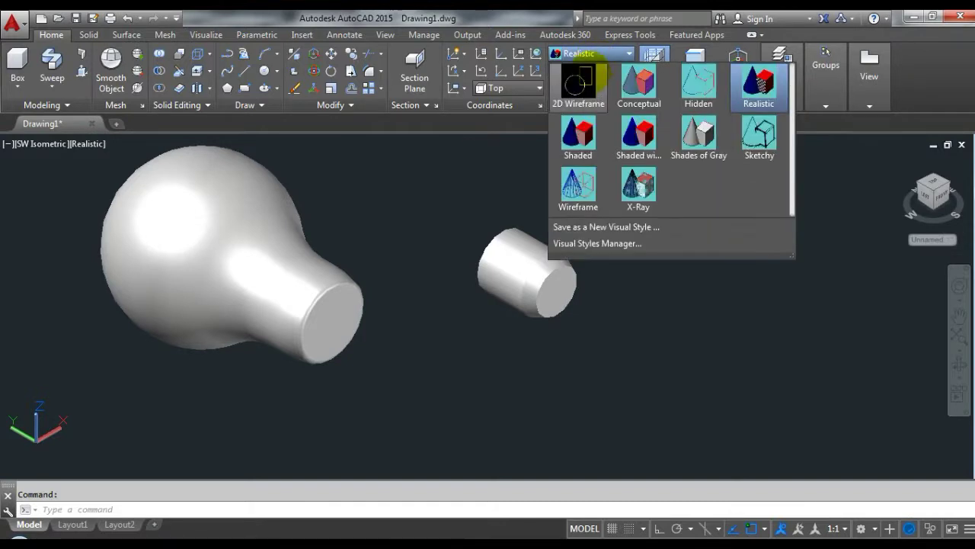
{"action": "left_click", "coordinate": [579, 82]}
{"action": "scroll", "coordinate": [575, 223], "scroll_direction": "up", "scroll_amount": 3}
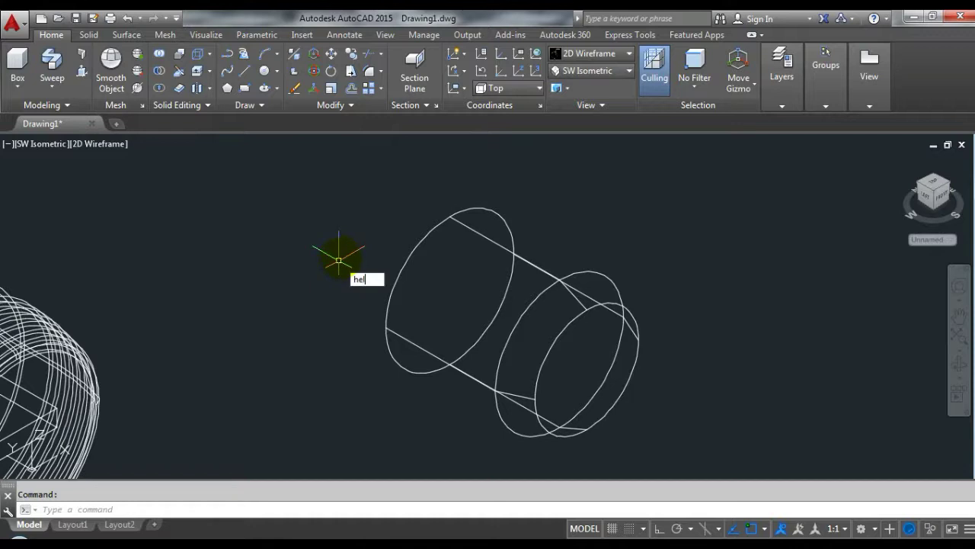
- Align the UCS to the Front plane, abandoning two misplaced helix attempts
{"action": "left_click", "coordinate": [385, 293]}
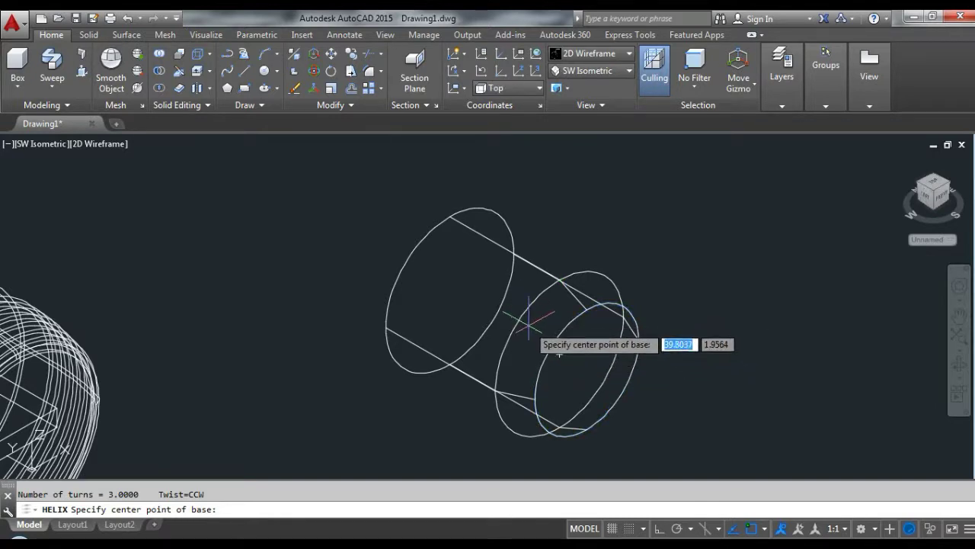
{"action": "left_click", "coordinate": [531, 326]}
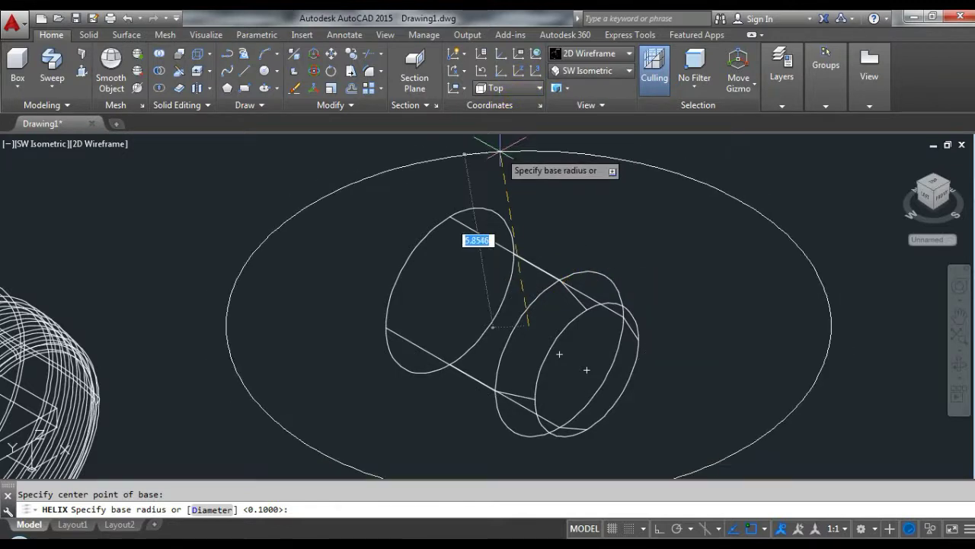
{"action": "key", "text": "Escape"}
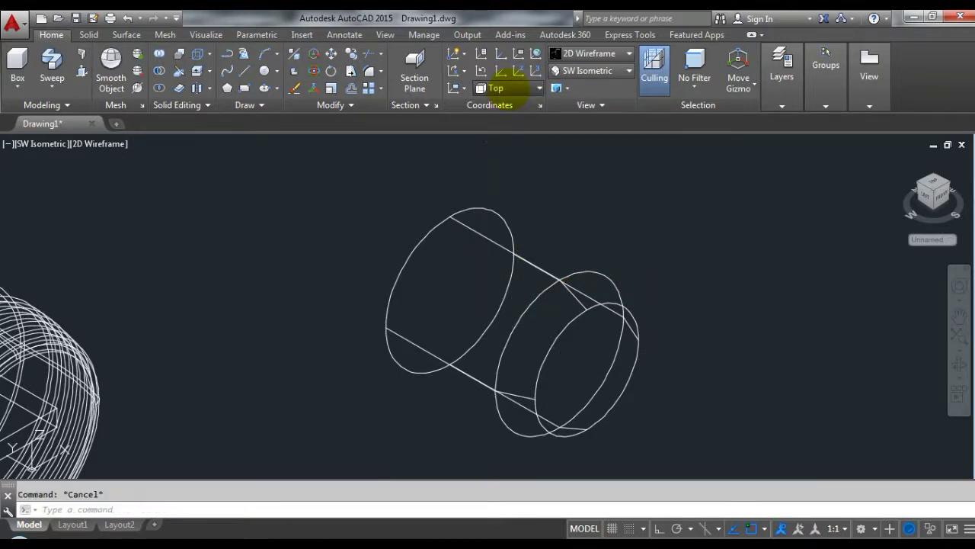
{"action": "left_click", "coordinate": [503, 89]}
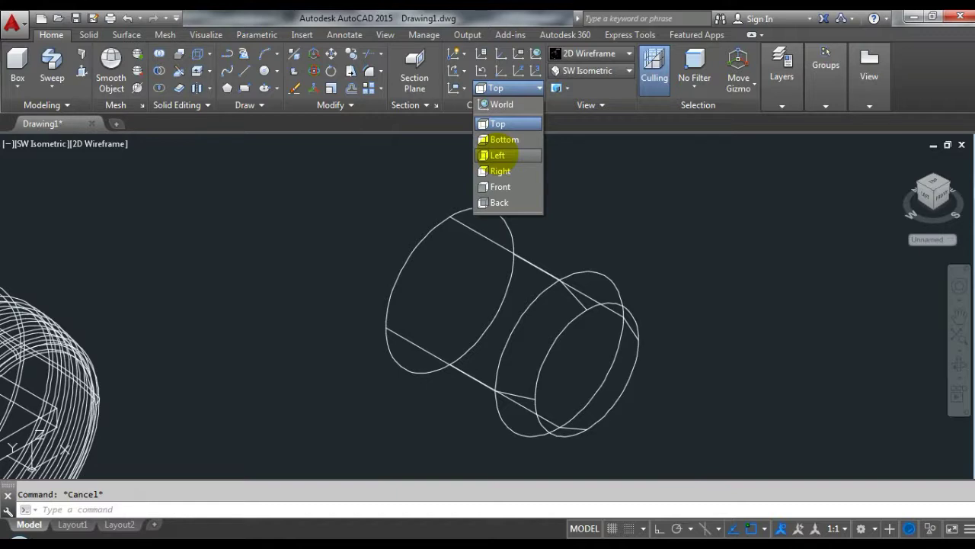
{"action": "left_click", "coordinate": [500, 186]}
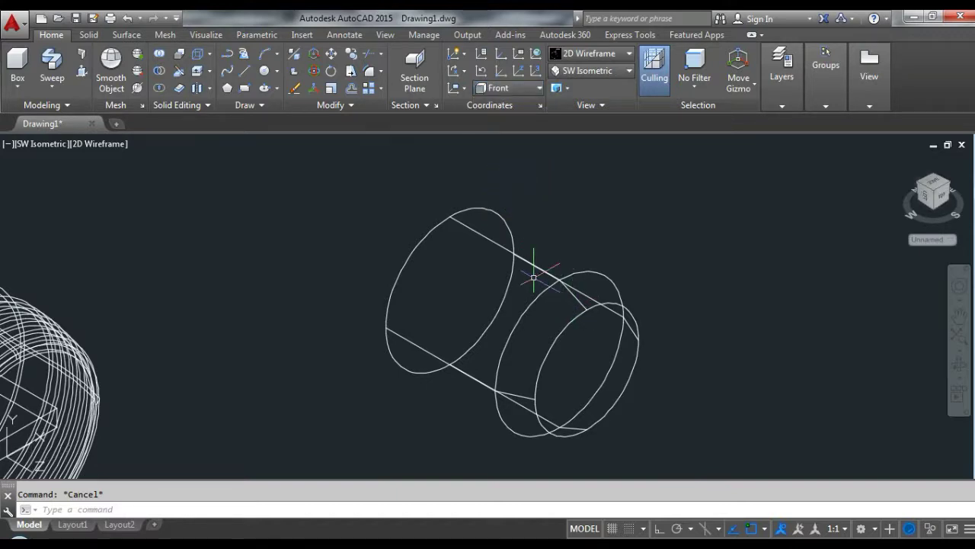
{"action": "type", "text": "hel"}
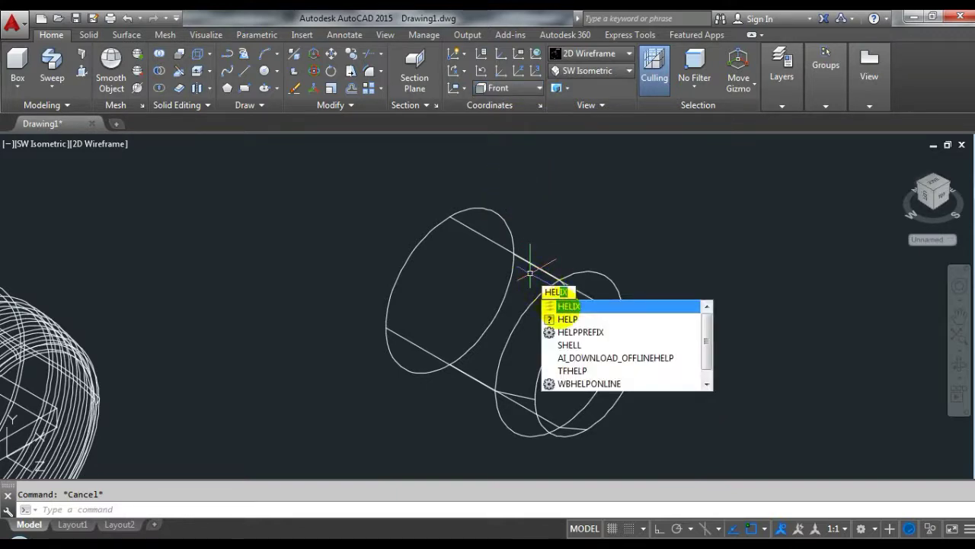
{"action": "key", "text": "Return"}
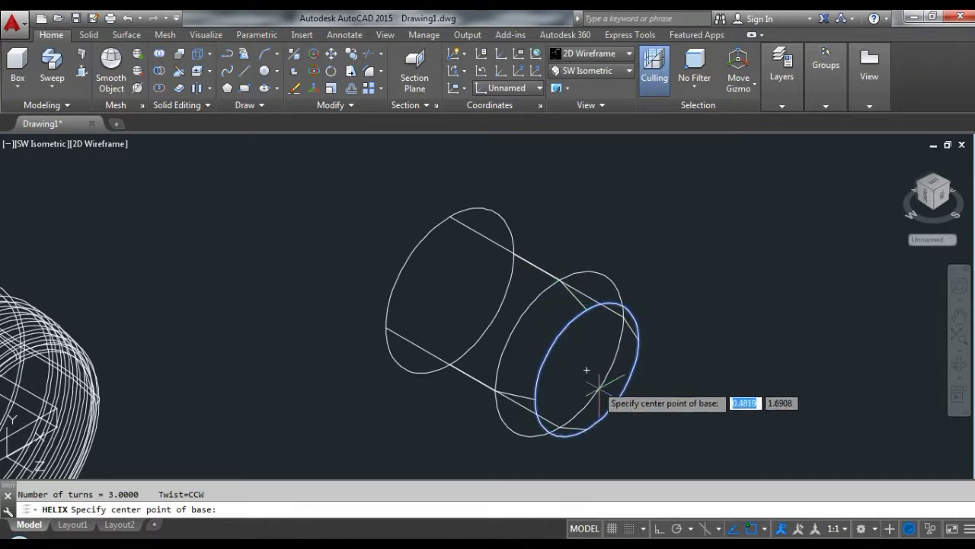
{"action": "scroll", "coordinate": [631, 294], "scroll_direction": "up", "scroll_amount": 3}
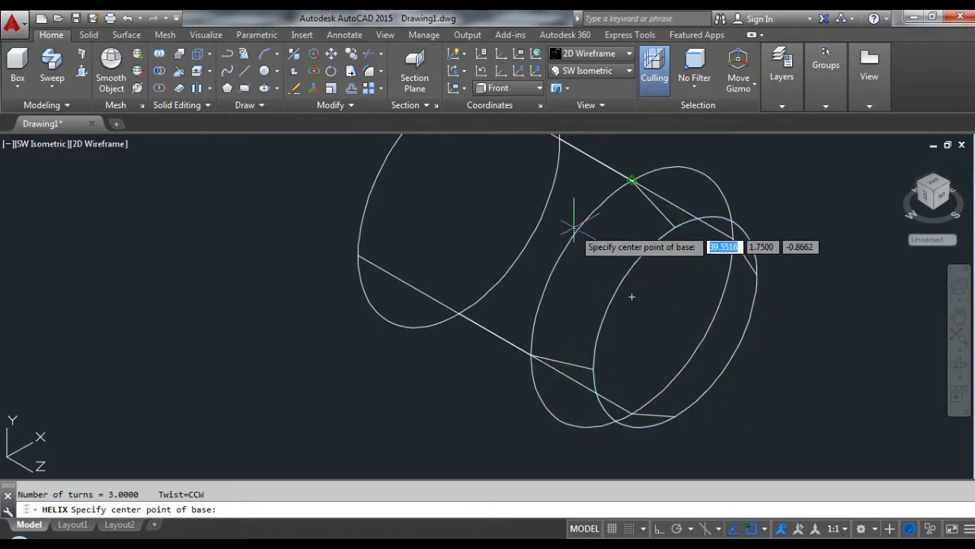
{"action": "left_click", "coordinate": [607, 259]}
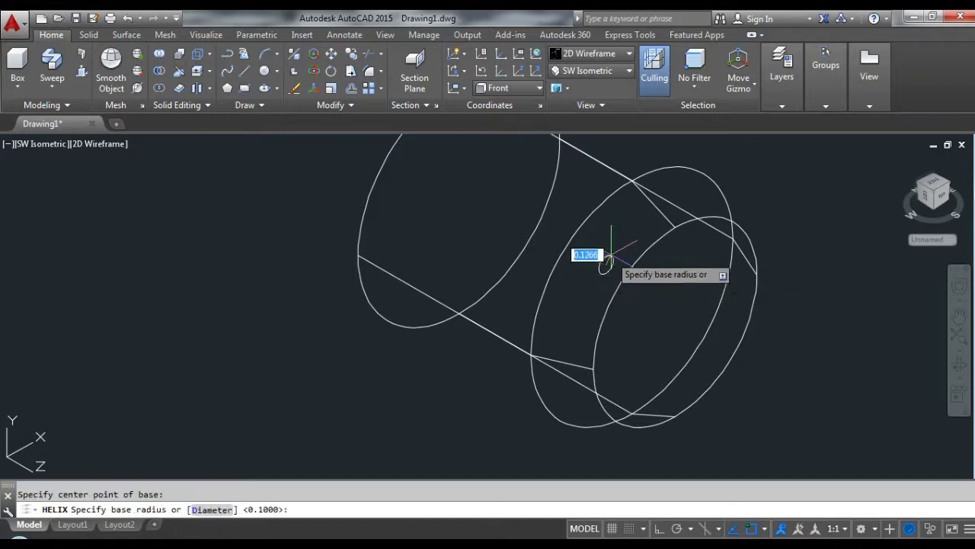
{"action": "key", "text": "Escape"}
- Draw a helix centred on the larger circle with 1.75 base and top radius
{"action": "key", "text": "Return"}
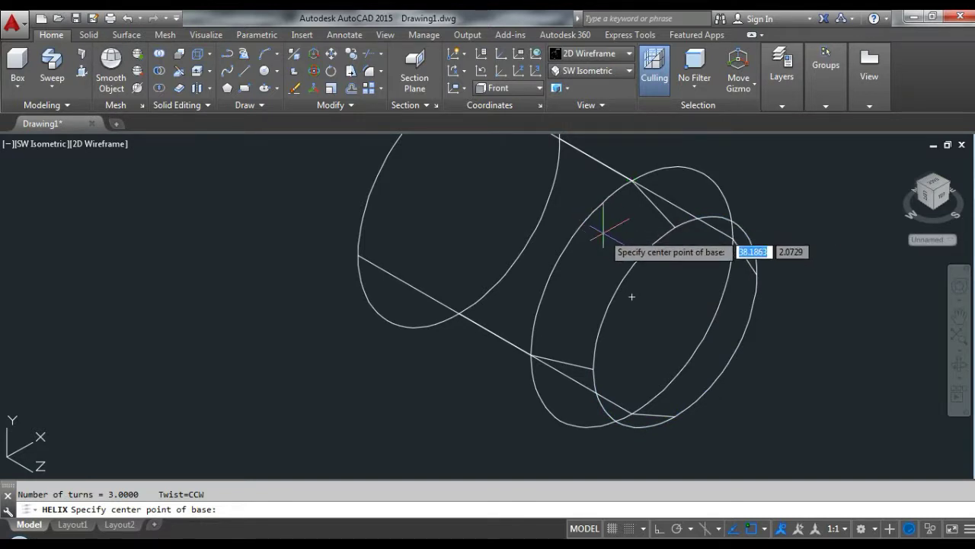
{"action": "key", "text": "Return"}
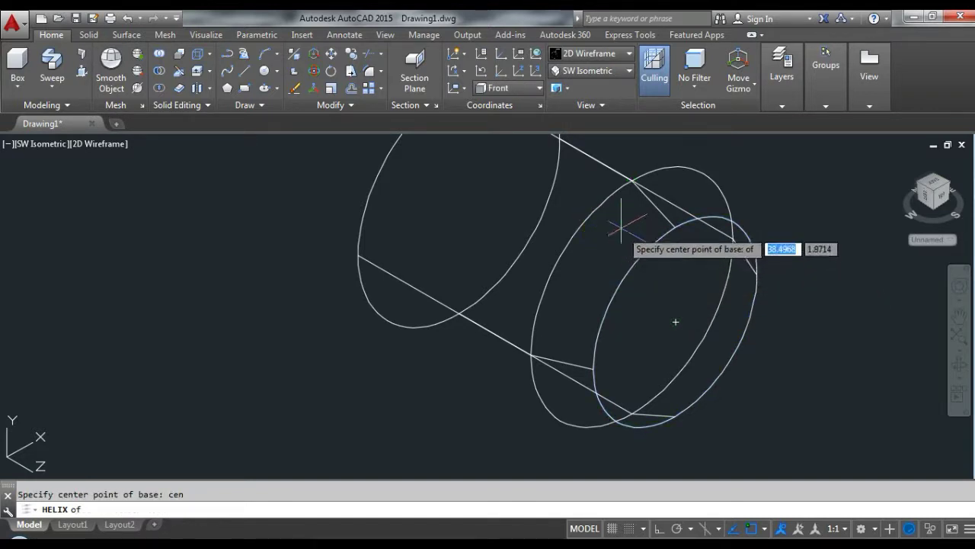
{"action": "left_click", "coordinate": [610, 190]}
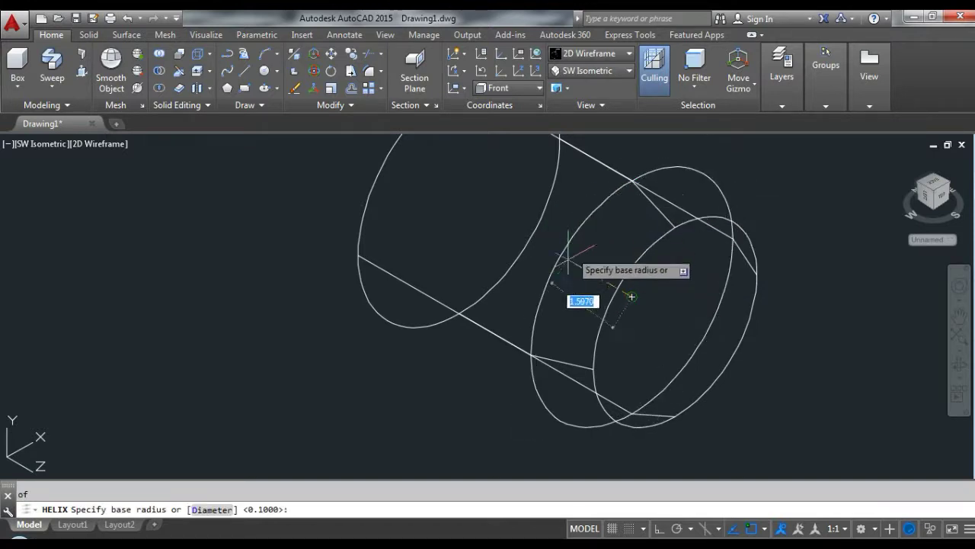
{"action": "scroll", "coordinate": [533, 339], "scroll_direction": "down", "scroll_amount": 2}
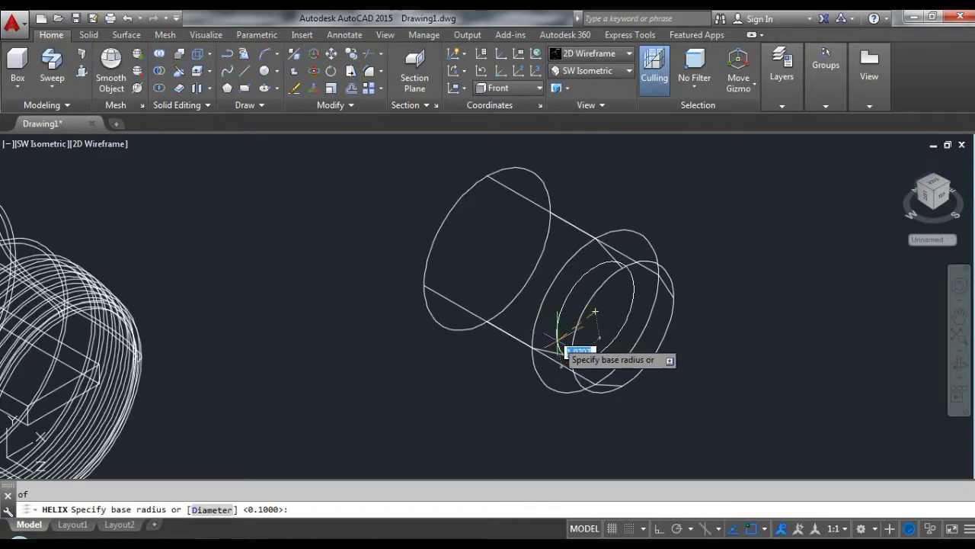
{"action": "scroll", "coordinate": [533, 347], "scroll_direction": "up", "scroll_amount": 2}
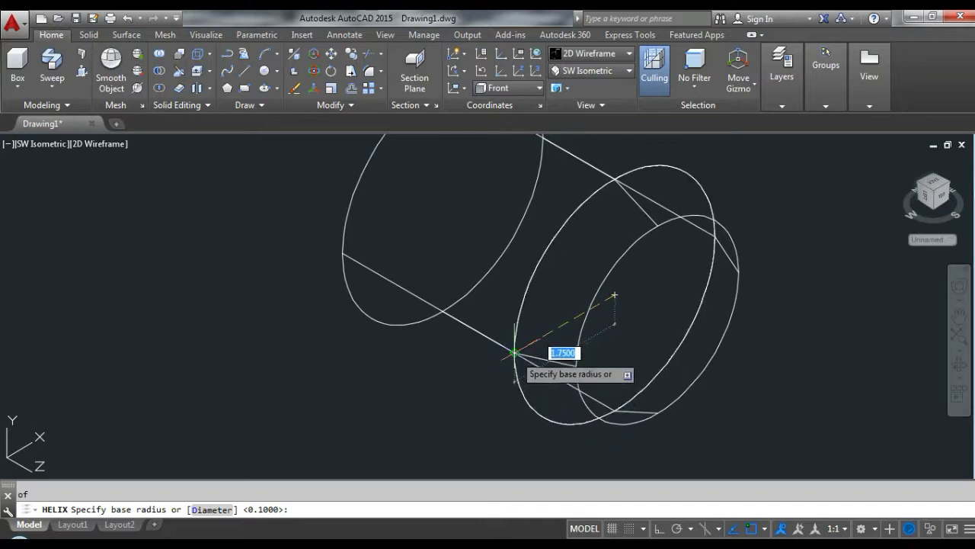
{"action": "left_click", "coordinate": [515, 353]}
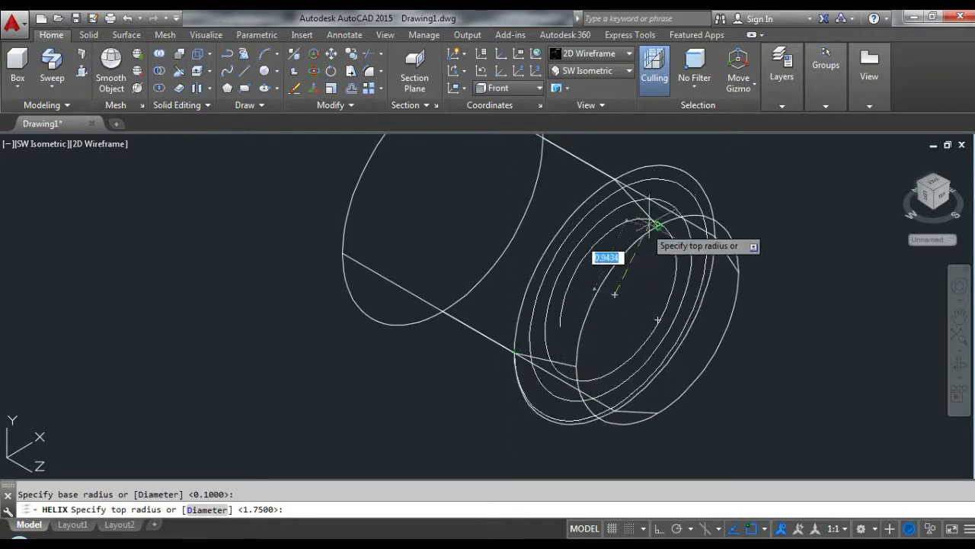
{"action": "left_click", "coordinate": [714, 237]}
{"action": "scroll", "coordinate": [670, 259], "scroll_direction": "down", "scroll_amount": 3}
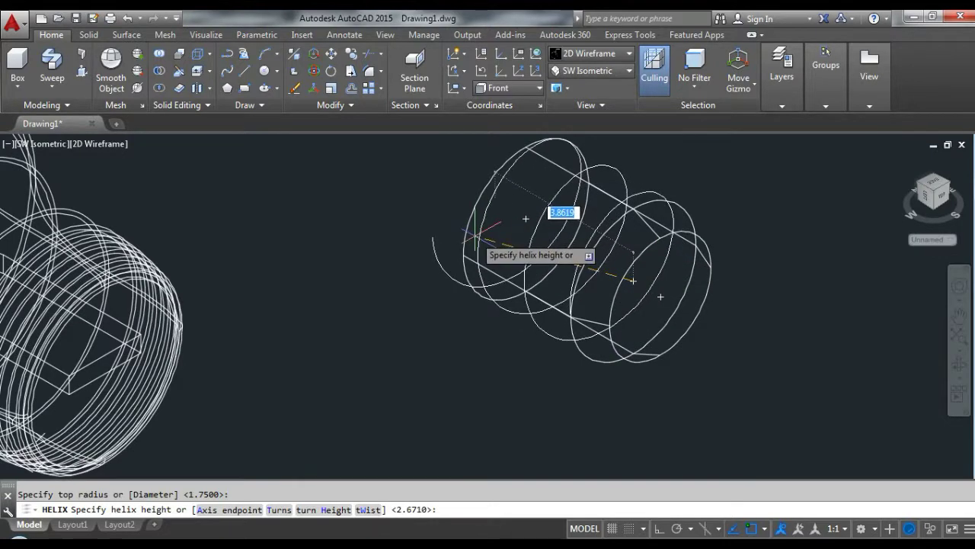
{"action": "left_click", "coordinate": [660, 297]}
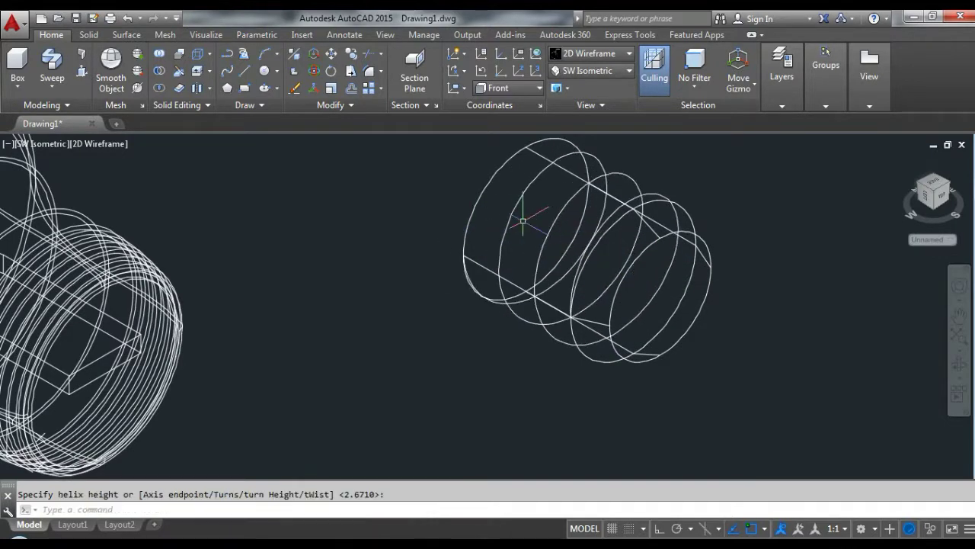
{"action": "scroll", "coordinate": [523, 218], "scroll_direction": "down", "scroll_amount": 2}
{"action": "scroll", "coordinate": [435, 277], "scroll_direction": "down", "scroll_amount": 2}
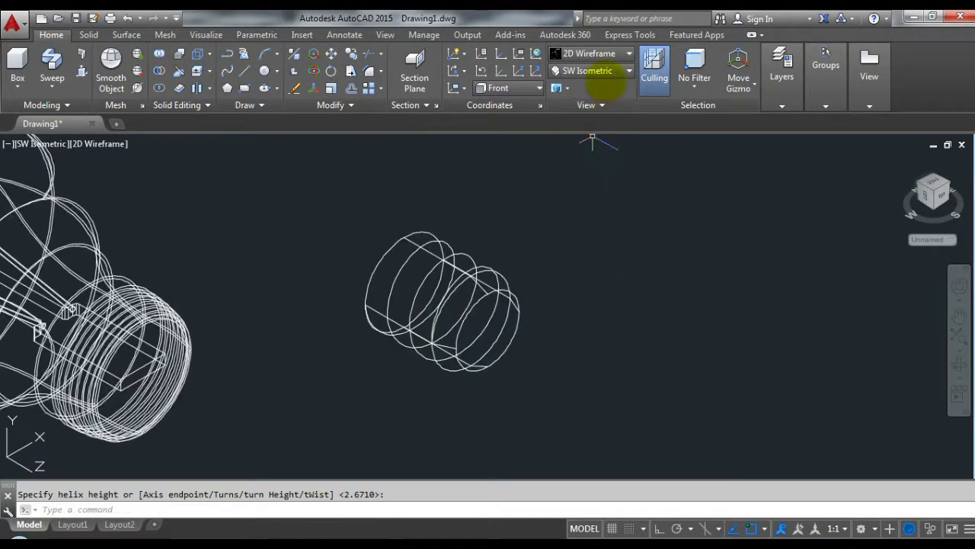
- Preview the model in Realistic style, then go back to 2D Wireframe
{"action": "left_click", "coordinate": [617, 53]}
{"action": "left_click", "coordinate": [757, 85]}
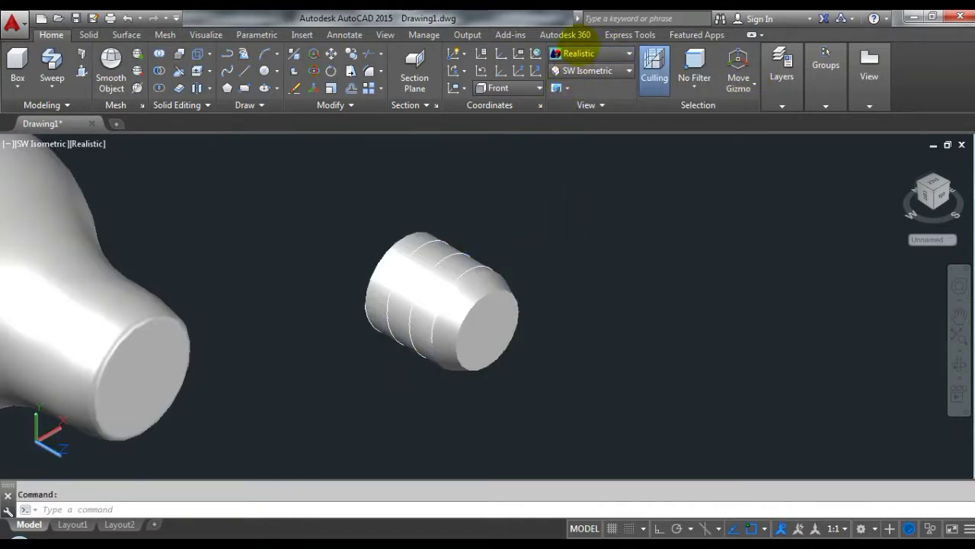
{"action": "left_click", "coordinate": [591, 53]}
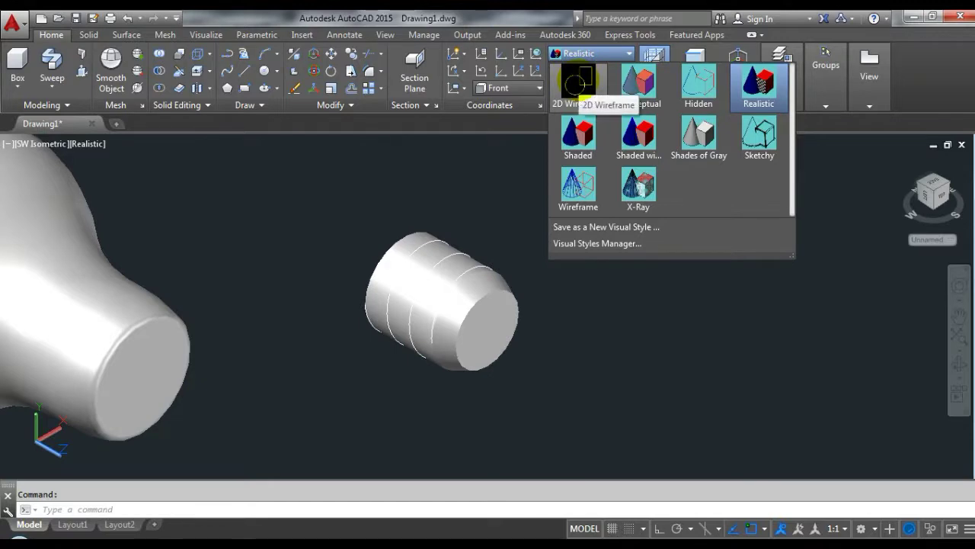
{"action": "left_click", "coordinate": [576, 81]}
{"action": "scroll", "coordinate": [532, 237], "scroll_direction": "up", "scroll_amount": 2}
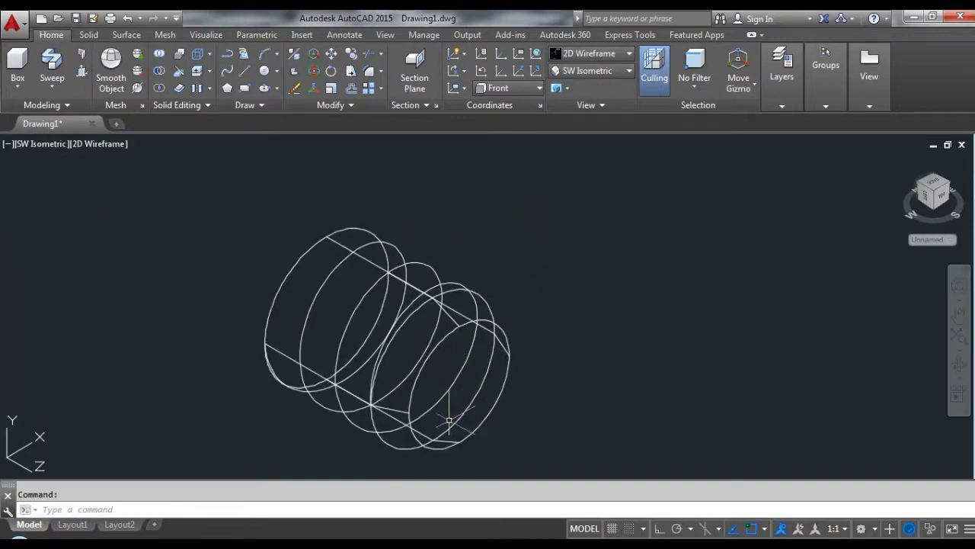
- Reset the UCS to Top and switch to the Top view
{"action": "left_click", "coordinate": [505, 88]}
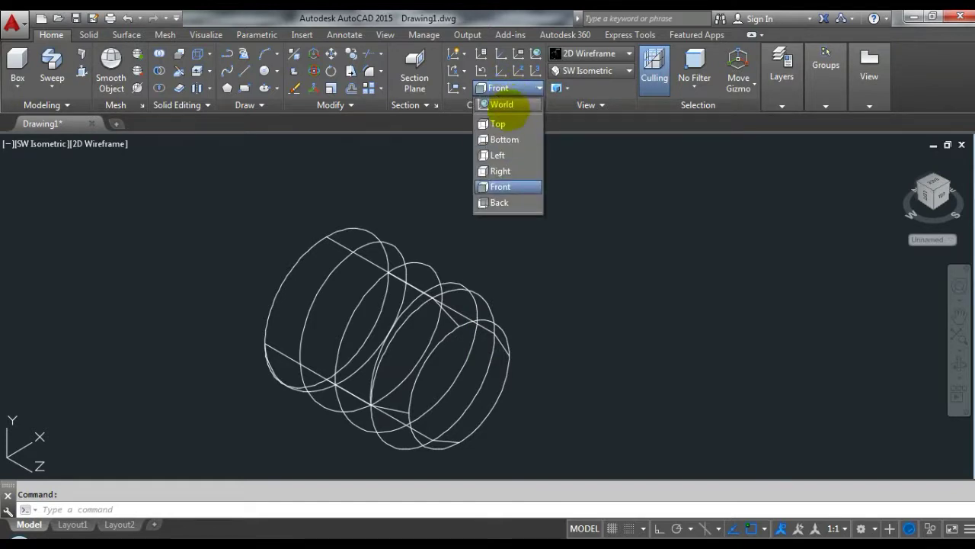
{"action": "left_click", "coordinate": [497, 123]}
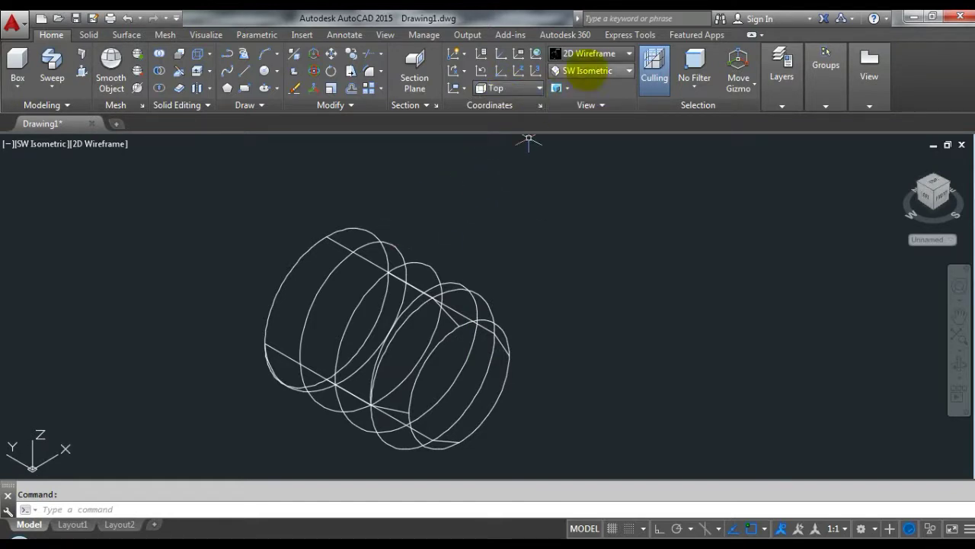
{"action": "left_click", "coordinate": [593, 71]}
{"action": "left_click", "coordinate": [591, 89]}
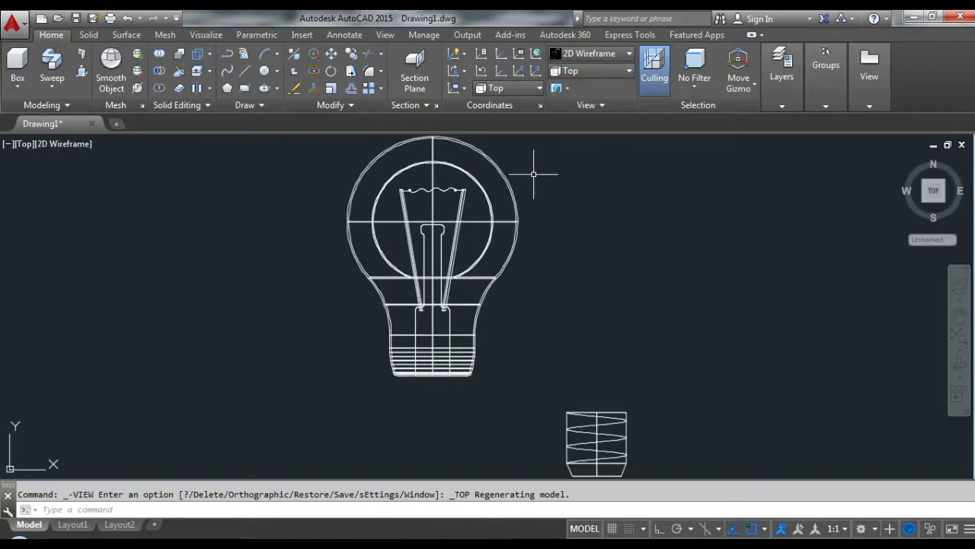
{"action": "scroll", "coordinate": [534, 305], "scroll_direction": "down", "scroll_amount": 3}
{"action": "scroll", "coordinate": [566, 398], "scroll_direction": "up", "scroll_amount": 6}
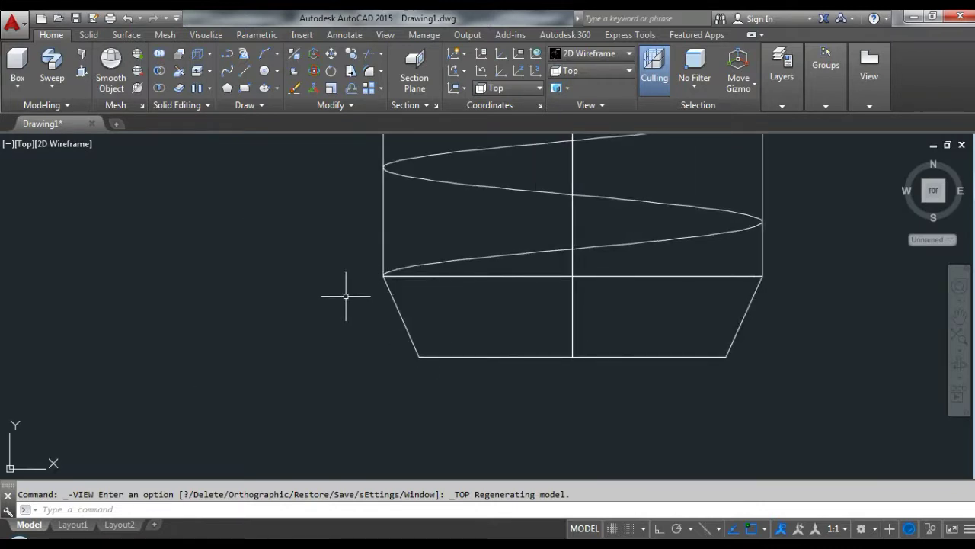
- With Ortho on, draw a 0.25 horizontal line and a vertical line below the bulb base
{"action": "key", "text": "Return"}
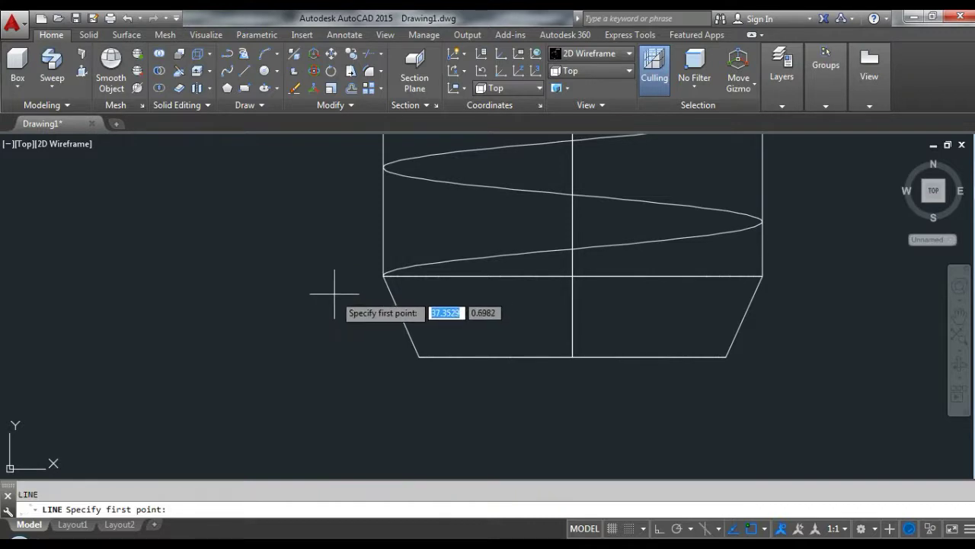
{"action": "left_click", "coordinate": [305, 303]}
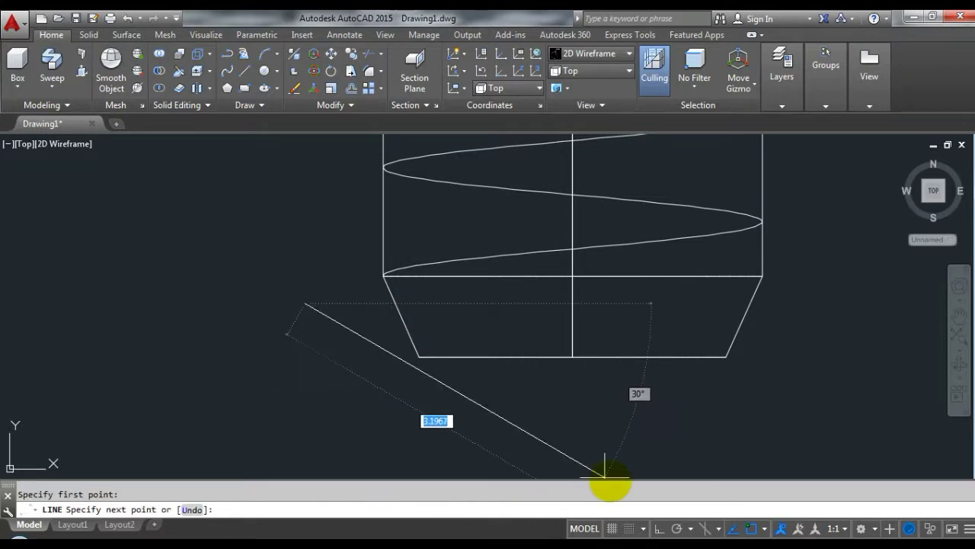
{"action": "left_click", "coordinate": [659, 528]}
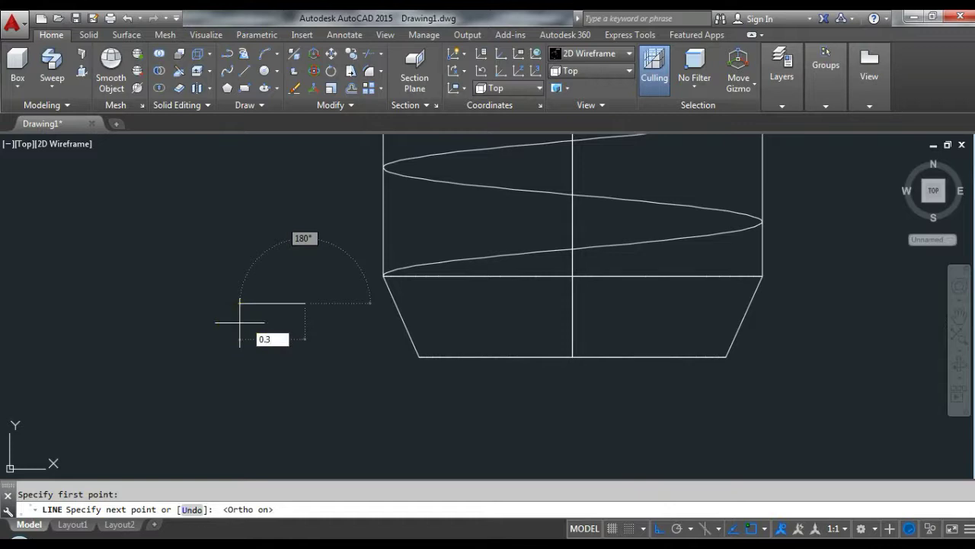
{"action": "key", "text": "Return"}
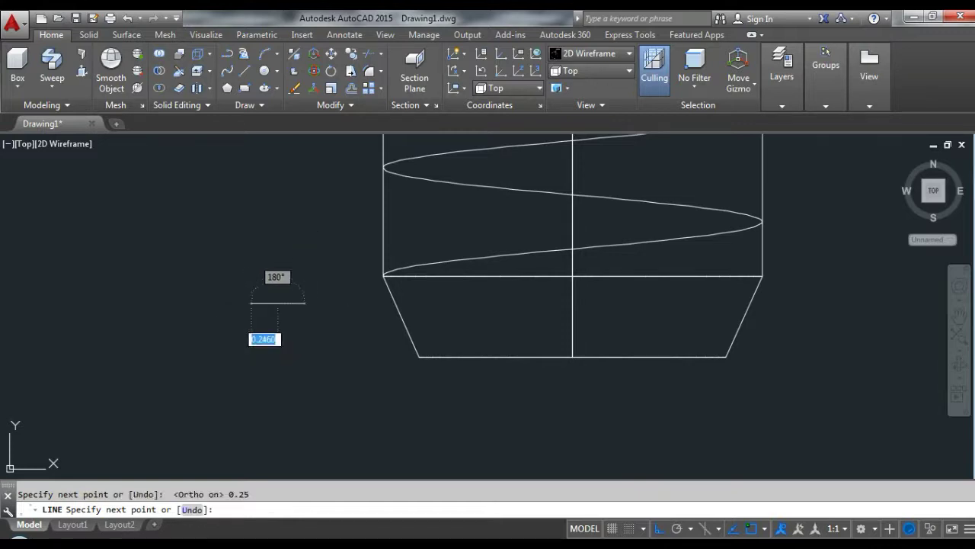
{"action": "key", "text": "Return"}
{"action": "scroll", "coordinate": [311, 320], "scroll_direction": "up", "scroll_amount": 3}
{"action": "key", "text": "Return"}
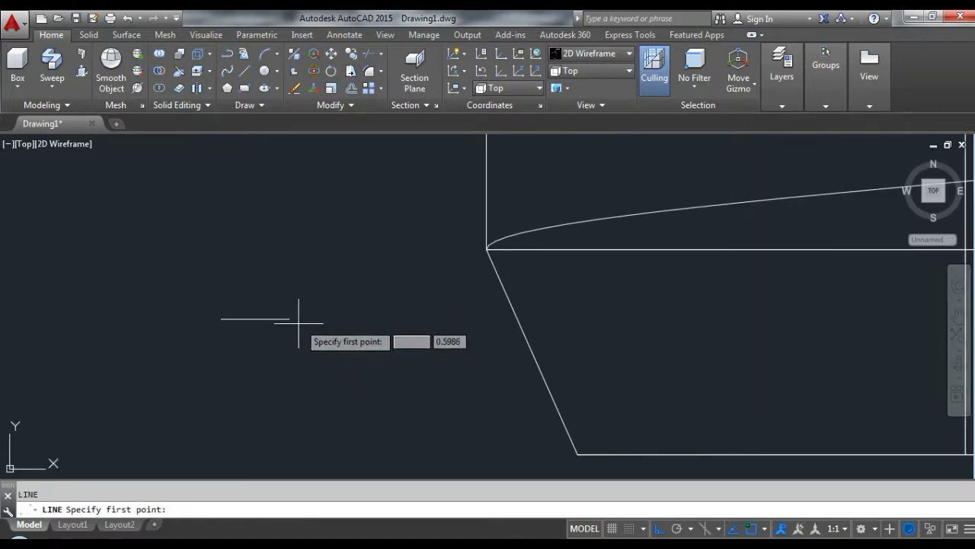
{"action": "left_click", "coordinate": [312, 341]}
{"action": "scroll", "coordinate": [314, 257], "scroll_direction": "down", "scroll_amount": 3}
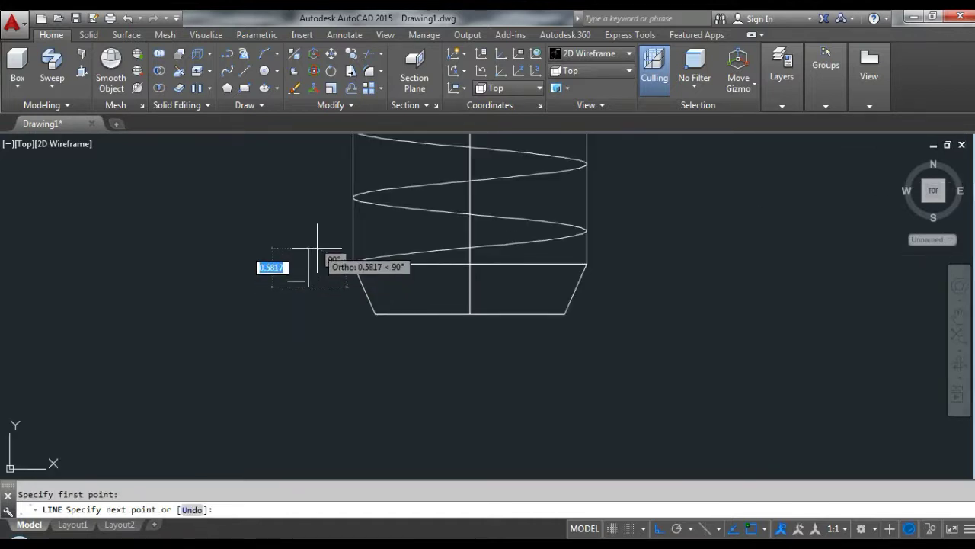
{"action": "type", "text": "1"}
{"action": "key", "text": "Return"}
{"action": "key", "text": "Escape"}
- Draw a 0.5-long vertical line below the base
{"action": "left_click", "coordinate": [318, 248]}
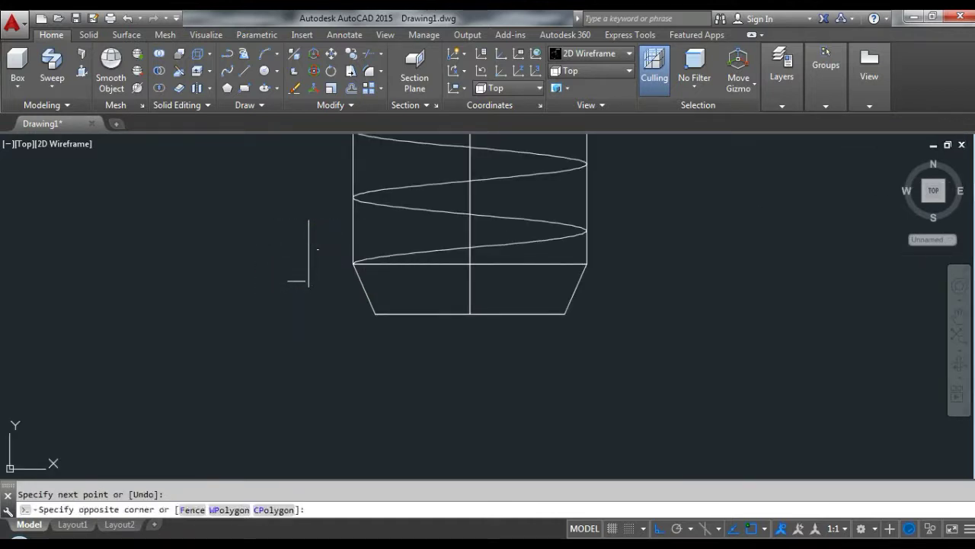
{"action": "left_click", "coordinate": [296, 235]}
{"action": "type", "text": "l"}
{"action": "key", "text": "Return"}
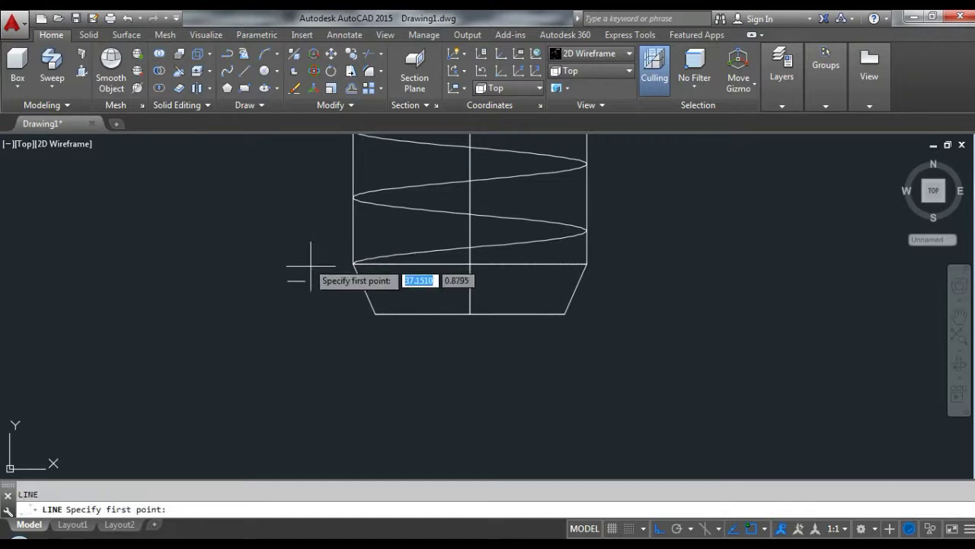
{"action": "left_click", "coordinate": [310, 299]}
{"action": "type", "text": "0."}
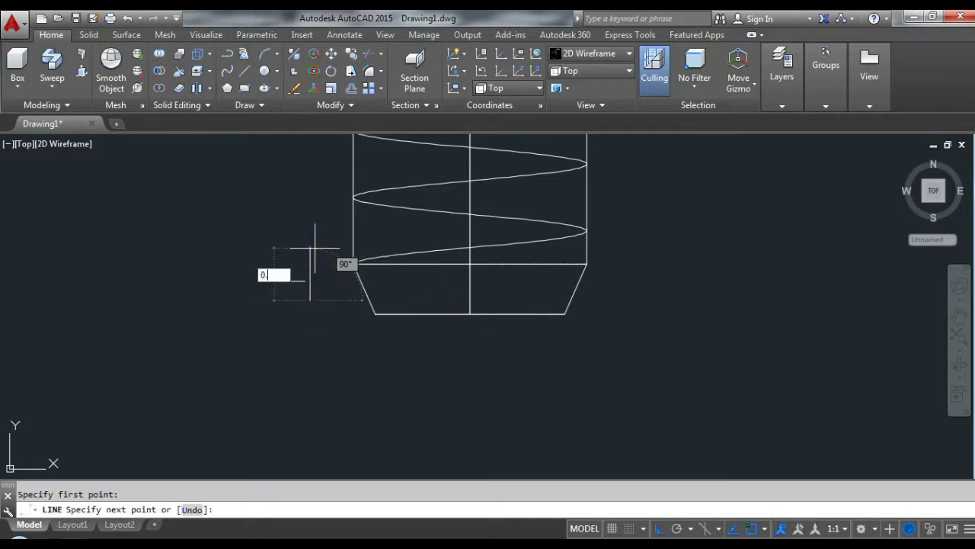
{"action": "type", "text": "5"}
{"action": "key", "text": "Return"}
{"action": "key", "text": "Return"}
- Move the short vertical line to a new position using its midpoint
{"action": "scroll", "coordinate": [330, 247], "scroll_direction": "up", "scroll_amount": 4}
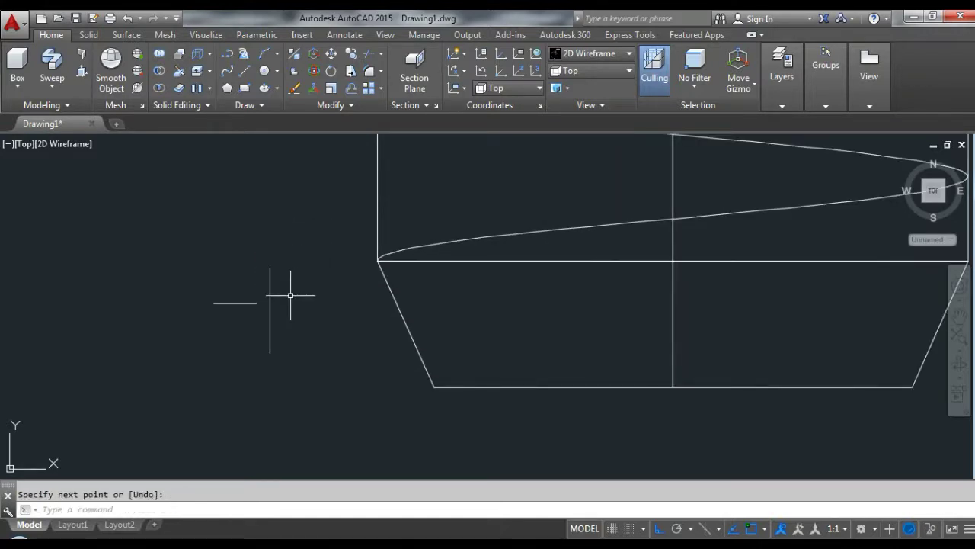
{"action": "left_click", "coordinate": [290, 290]}
{"action": "left_click", "coordinate": [266, 263]}
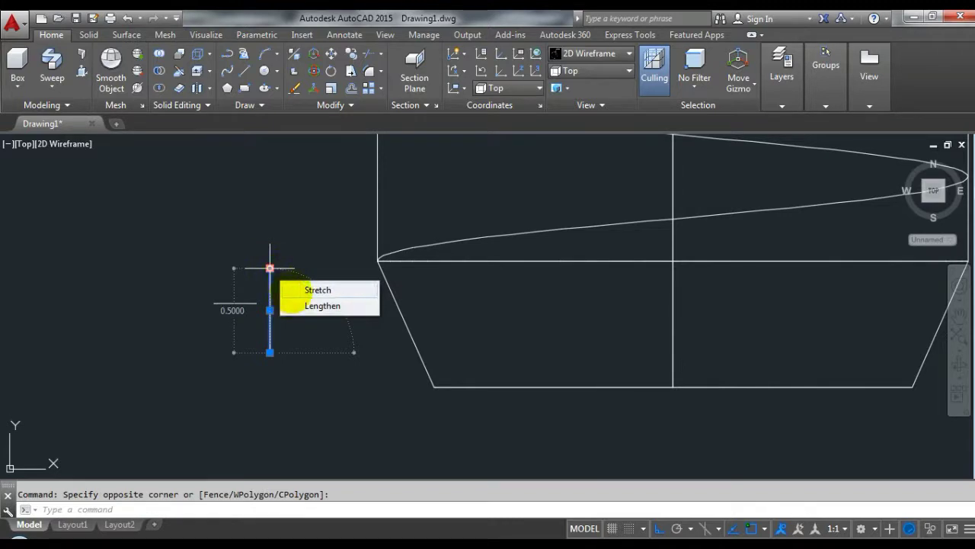
{"action": "type", "text": "m"}
{"action": "key", "text": "Return"}
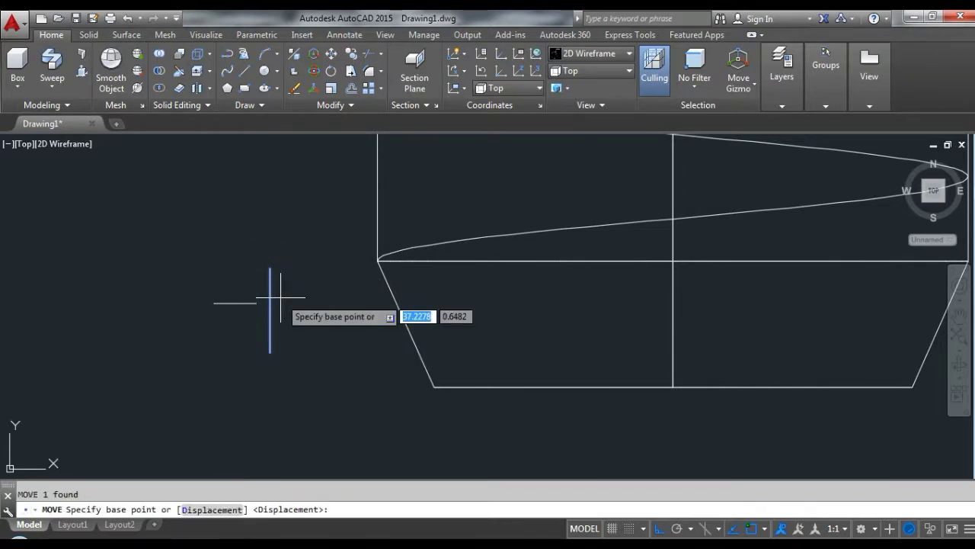
{"action": "left_click", "coordinate": [269, 310]}
{"action": "left_click", "coordinate": [255, 303]}
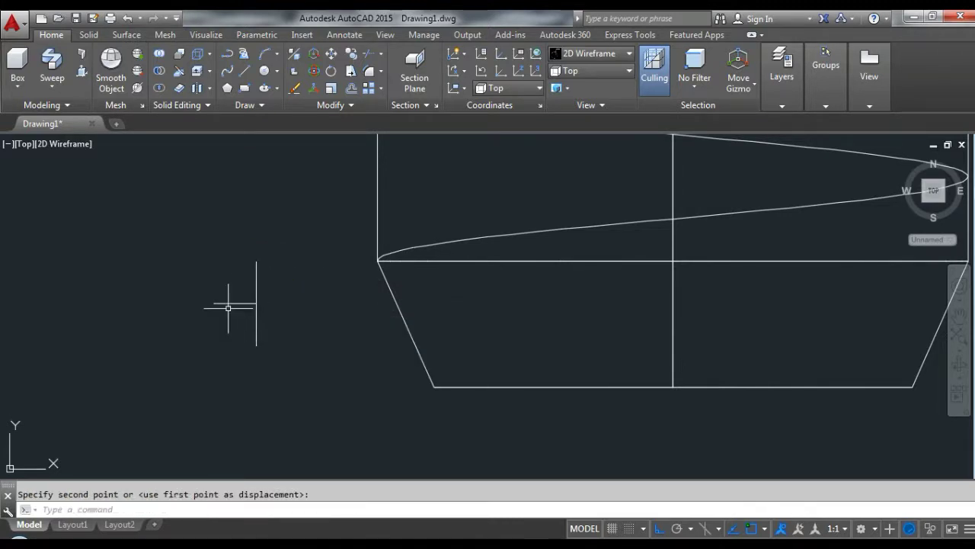
- Draw the profile's tall vertical edge
{"action": "scroll", "coordinate": [229, 305], "scroll_direction": "up", "scroll_amount": 2}
{"action": "scroll", "coordinate": [214, 311], "scroll_direction": "up", "scroll_amount": 2}
{"action": "type", "text": "l"}
{"action": "key", "text": "Return"}
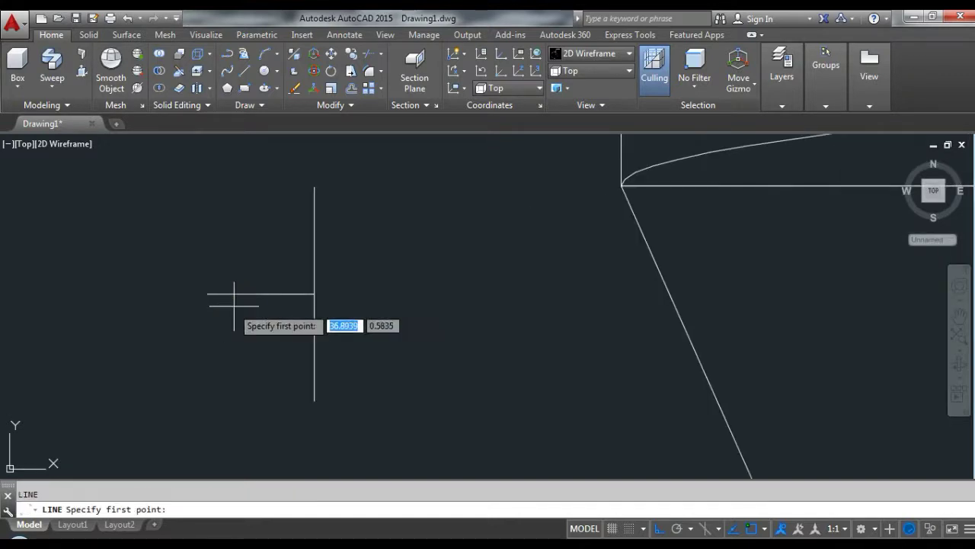
{"action": "left_click", "coordinate": [165, 320]}
{"action": "left_click", "coordinate": [165, 256]}
{"action": "key", "text": "Escape"}
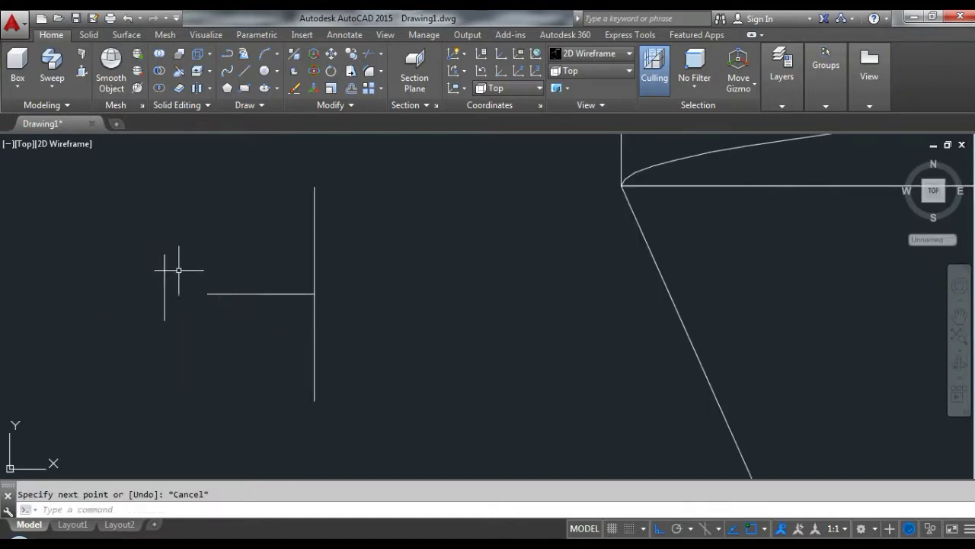
- Move the short line to the horizontal line's end
{"action": "left_click", "coordinate": [142, 254]}
{"action": "left_click", "coordinate": [182, 335]}
{"action": "type", "text": "m"}
{"action": "key", "text": "Return"}
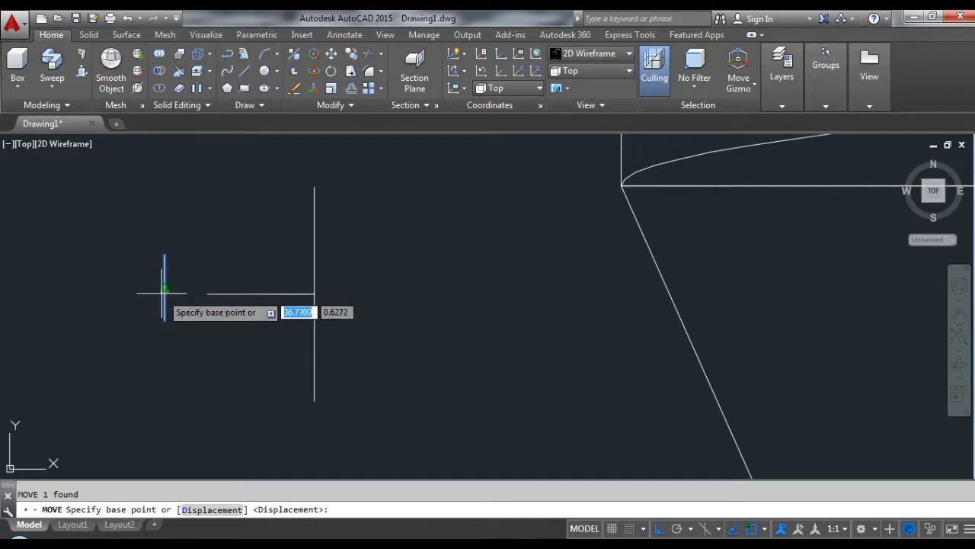
{"action": "left_click", "coordinate": [165, 287]}
{"action": "left_click", "coordinate": [207, 293]}
{"action": "key", "text": "Escape"}
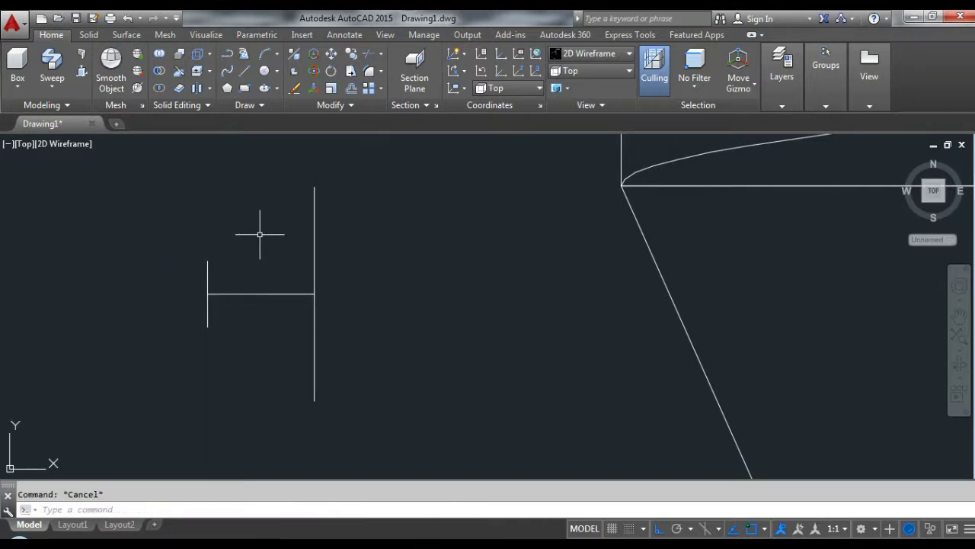
- Draw two slanted lines joining the short edge's ends to the tall edge's ends
{"action": "type", "text": "l"}
{"action": "key", "text": "Return"}
{"action": "left_click", "coordinate": [207, 260]}
{"action": "left_click", "coordinate": [314, 187]}
{"action": "key", "text": "Escape"}
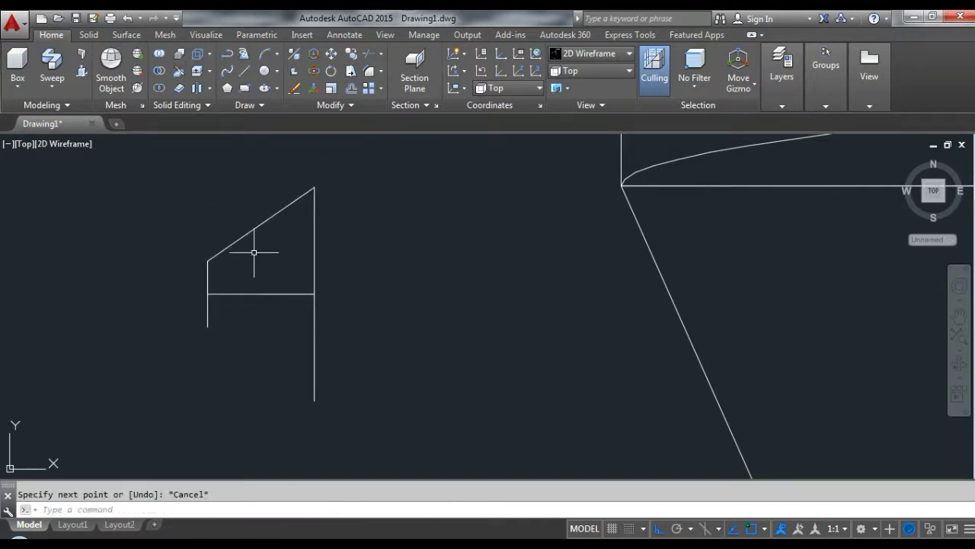
{"action": "type", "text": "l"}
{"action": "key", "text": "Return"}
{"action": "left_click", "coordinate": [207, 326]}
{"action": "left_click", "coordinate": [314, 400]}
{"action": "key", "text": "Escape"}
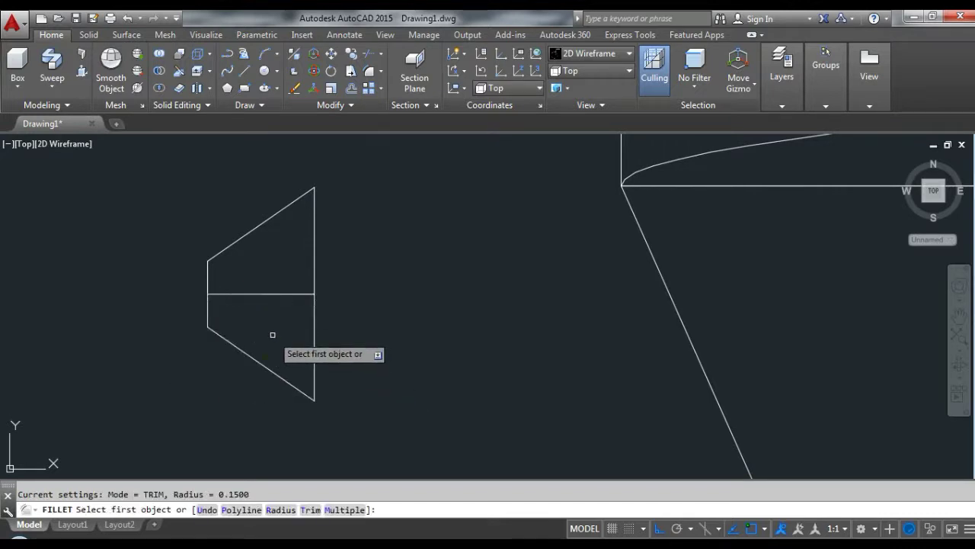
- Fillet the profile's two left corners with a small radius
{"action": "type", "text": "r"}
{"action": "key", "text": "Return"}
{"action": "left_click", "coordinate": [268, 327]}
{"action": "left_click", "coordinate": [277, 329]}
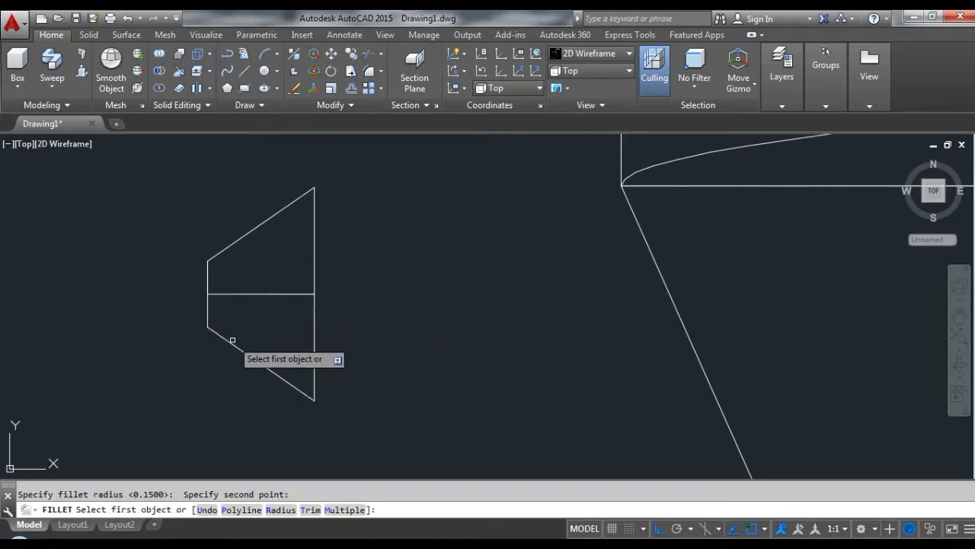
{"action": "left_click", "coordinate": [218, 333]}
{"action": "left_click", "coordinate": [208, 276]}
{"action": "key", "text": "Return"}
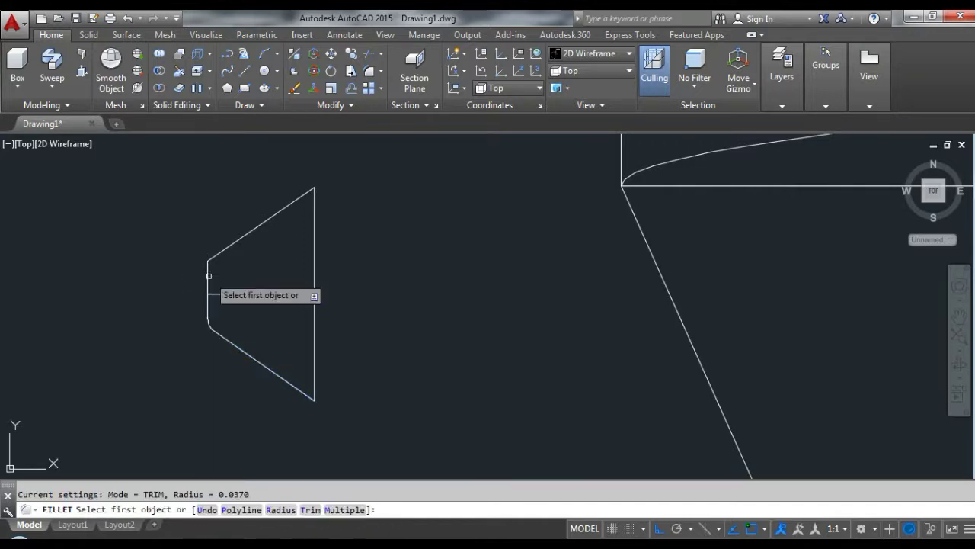
{"action": "left_click", "coordinate": [209, 274]}
{"action": "left_click", "coordinate": [229, 248]}
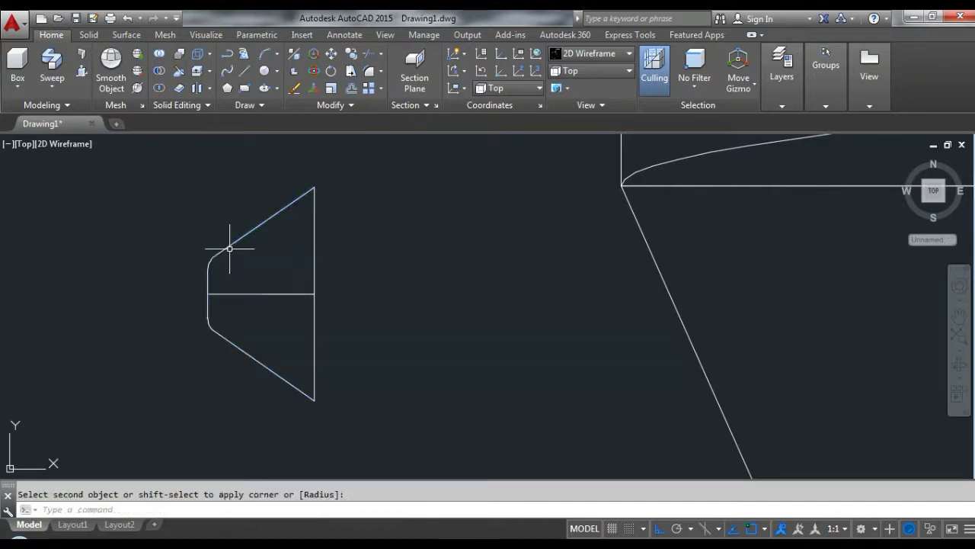
- Erase the profile's middle horizontal line
{"action": "left_click", "coordinate": [264, 291]}
{"action": "left_click", "coordinate": [262, 284]}
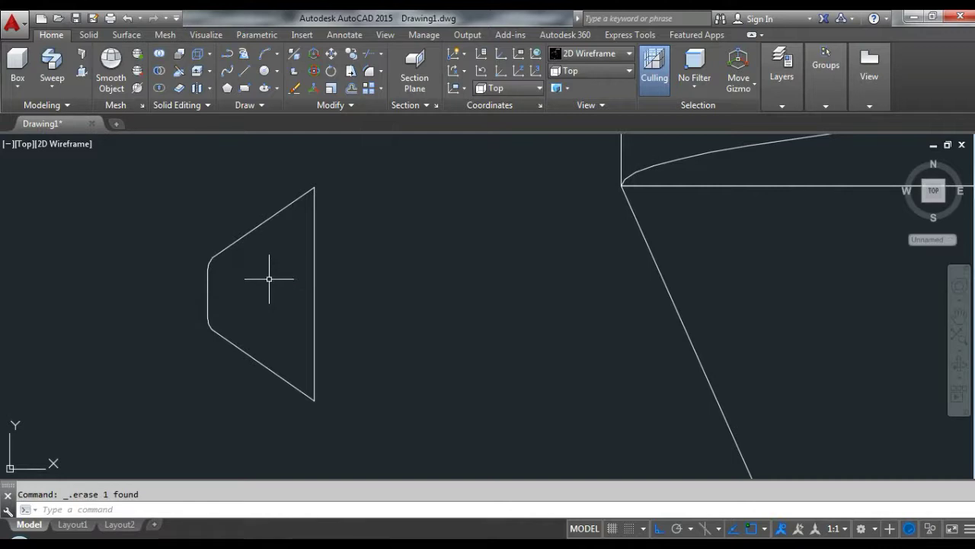
{"action": "type", "text": "PE"}
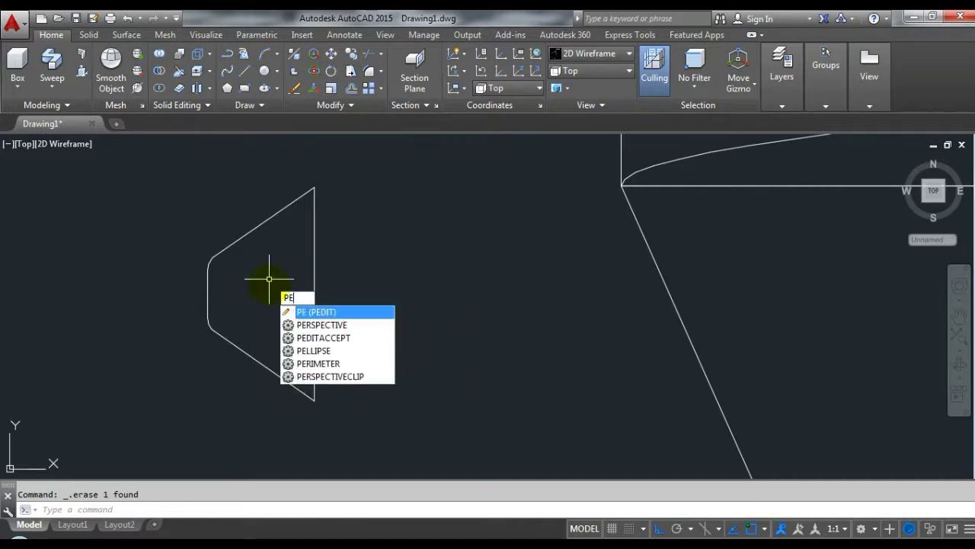
{"action": "key", "text": "Return"}
{"action": "type", "text": "j"}
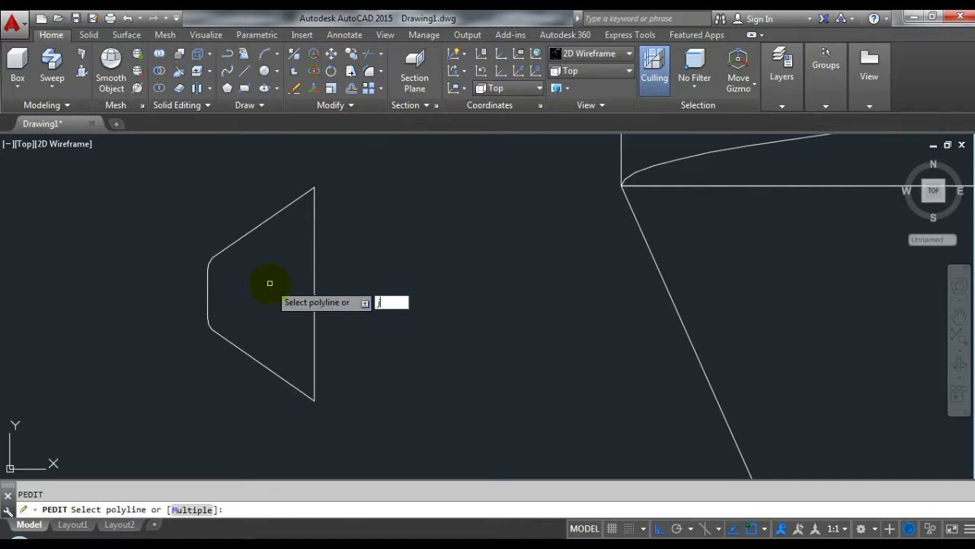
{"action": "key", "text": "Escape"}
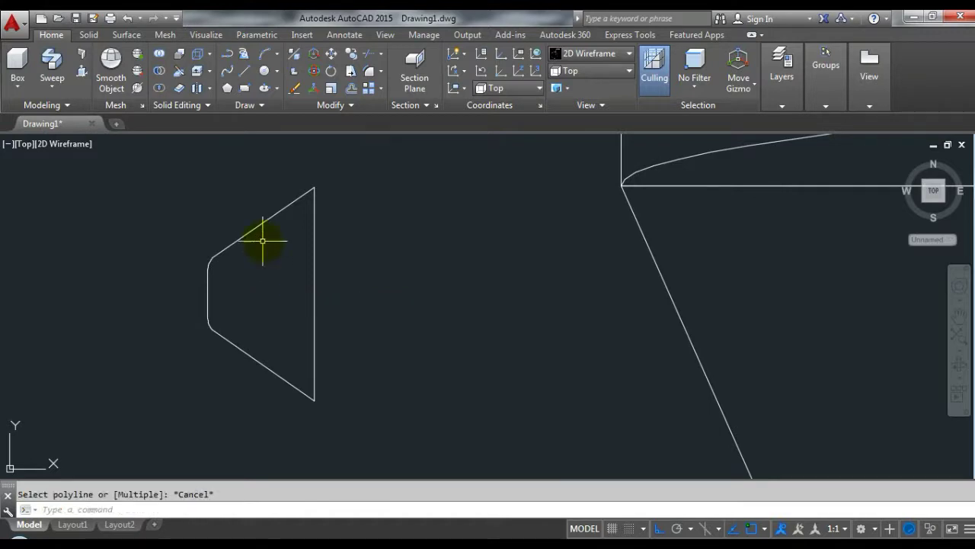
{"action": "type", "text": "pe"}
- Use PEDIT Join to merge all profile segments into one closed polyline
{"action": "key", "text": "Return"}
{"action": "left_click", "coordinate": [261, 224]}
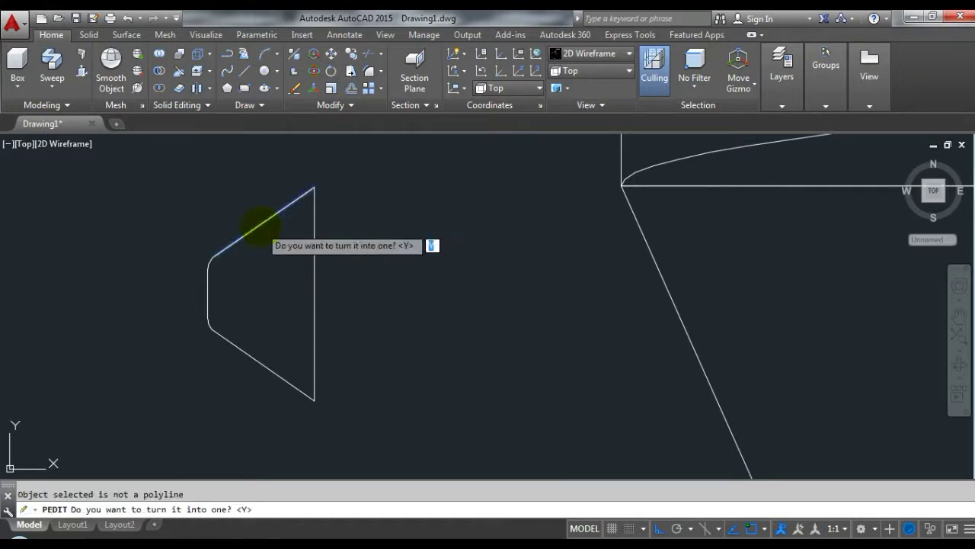
{"action": "key", "text": "Return"}
{"action": "key", "text": "Return"}
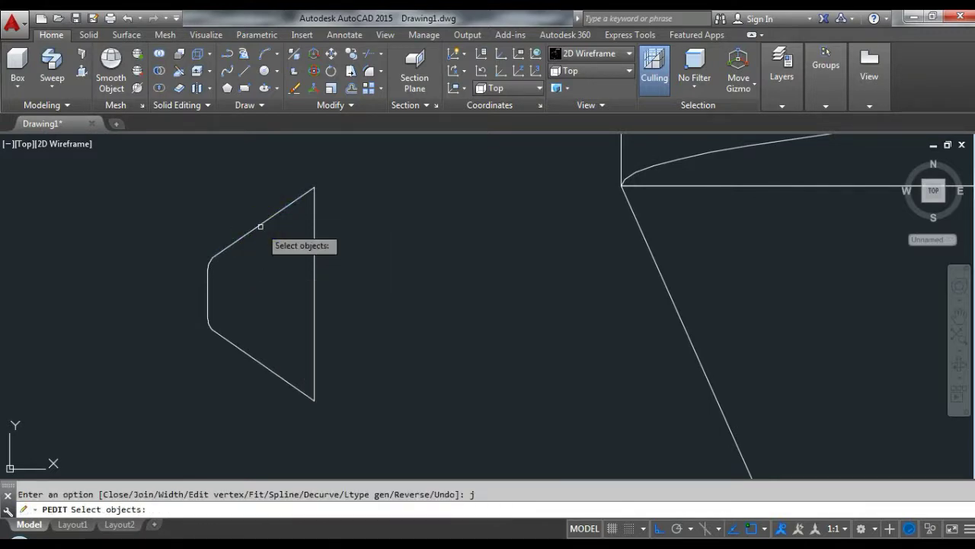
{"action": "left_click", "coordinate": [183, 165]}
{"action": "left_click", "coordinate": [375, 421]}
{"action": "key", "text": "Return"}
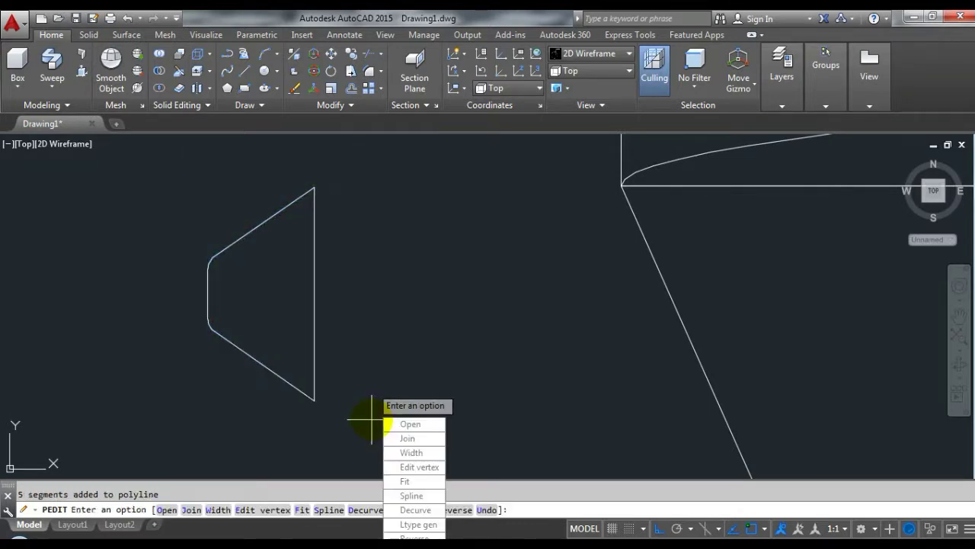
{"action": "key", "text": "Return"}
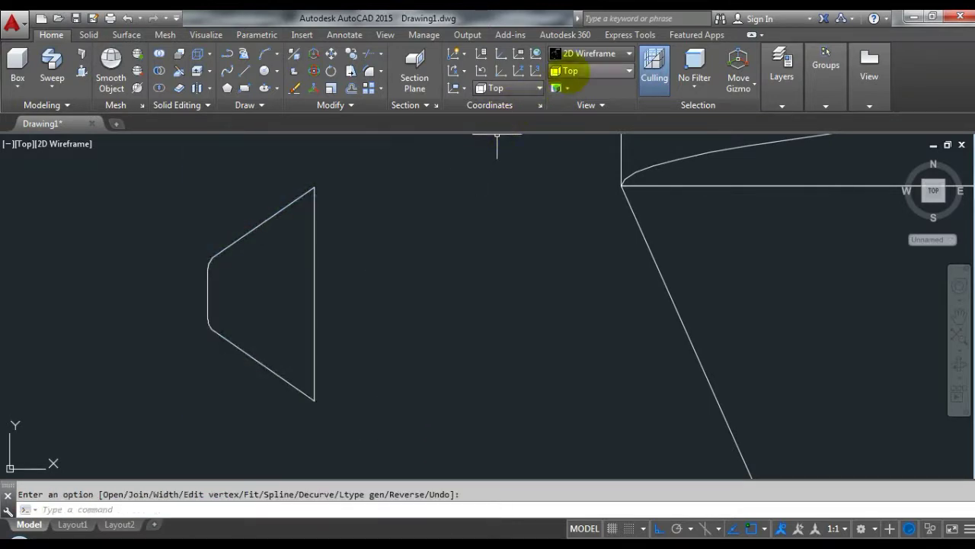
- Switch to the SW Isometric view and select the closed profile
{"action": "left_click", "coordinate": [572, 70]}
{"action": "left_click", "coordinate": [568, 169]}
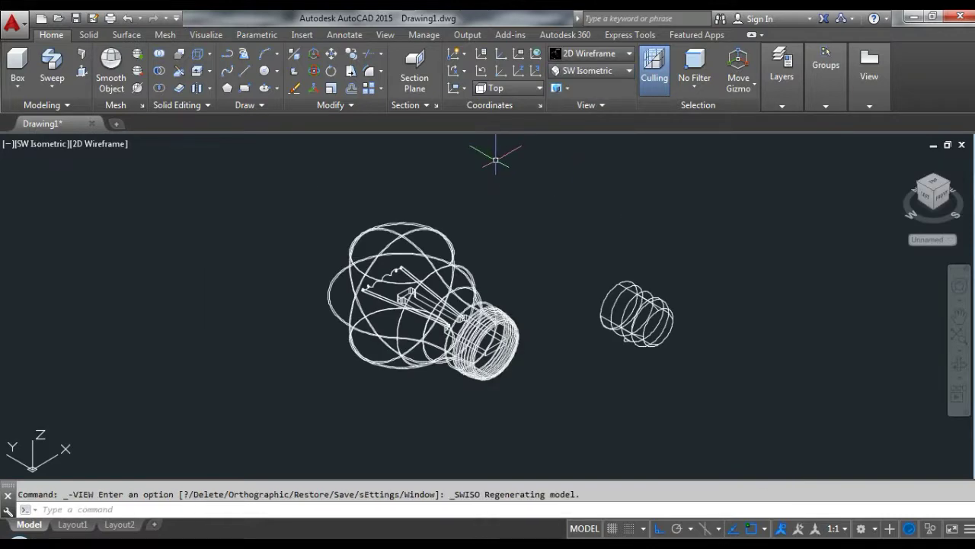
{"action": "scroll", "coordinate": [637, 430], "scroll_direction": "up", "scroll_amount": 3}
{"action": "scroll", "coordinate": [638, 430], "scroll_direction": "up", "scroll_amount": 5}
{"action": "left_click", "coordinate": [562, 433]}
{"action": "scroll", "coordinate": [472, 343], "scroll_direction": "down", "scroll_amount": 5}
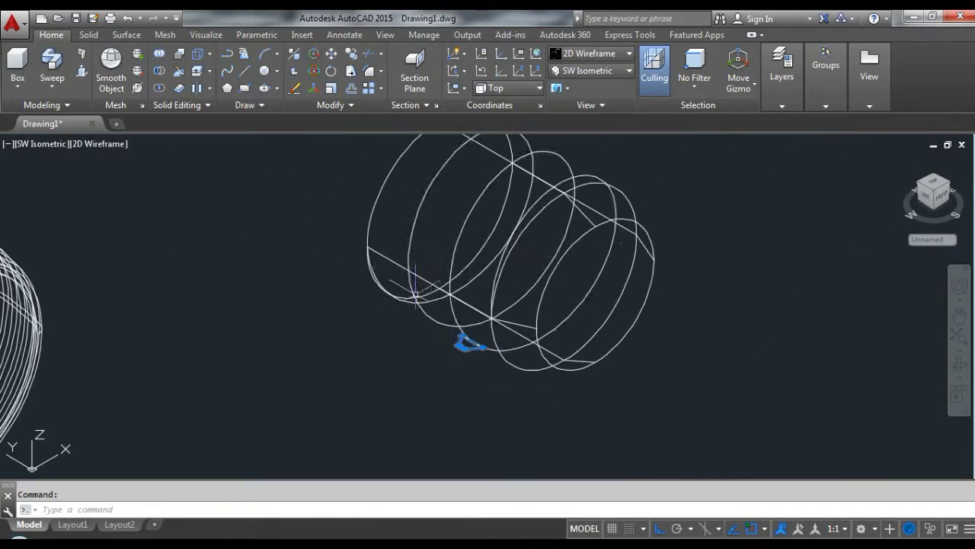
{"action": "scroll", "coordinate": [487, 347], "scroll_direction": "up", "scroll_amount": 2}
{"action": "scroll", "coordinate": [506, 345], "scroll_direction": "up", "scroll_amount": 3}
- Move the profile from its vertex to the helix start point
{"action": "key", "text": "Return"}
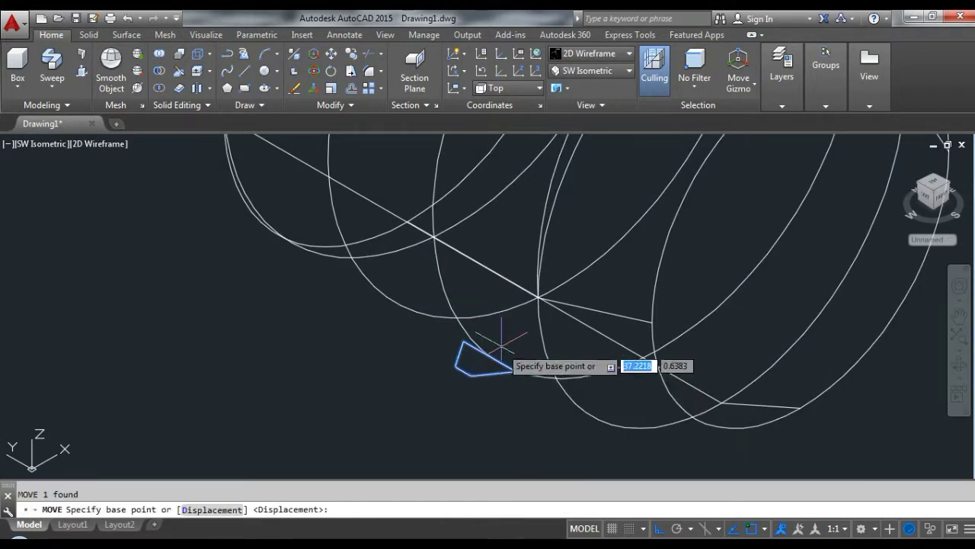
{"action": "left_click", "coordinate": [516, 371]}
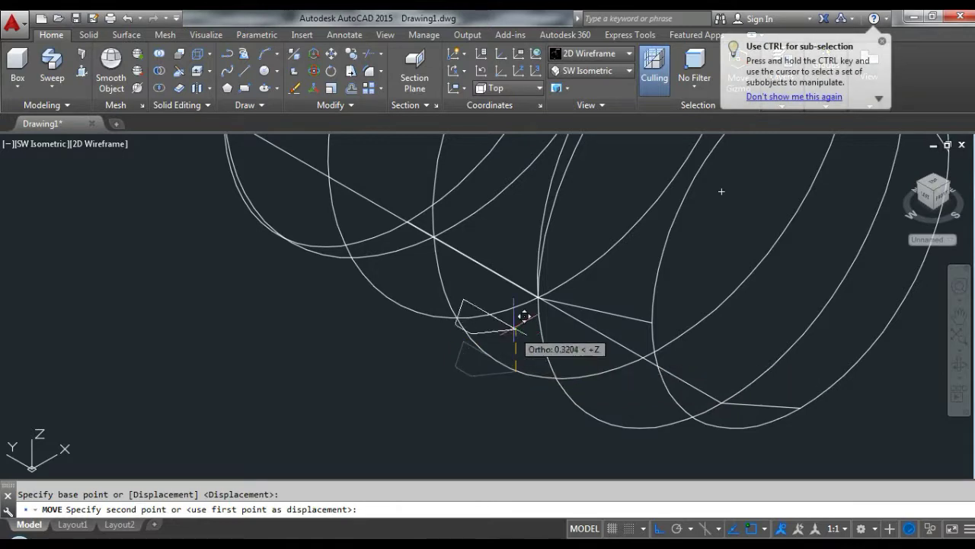
{"action": "left_click", "coordinate": [548, 285]}
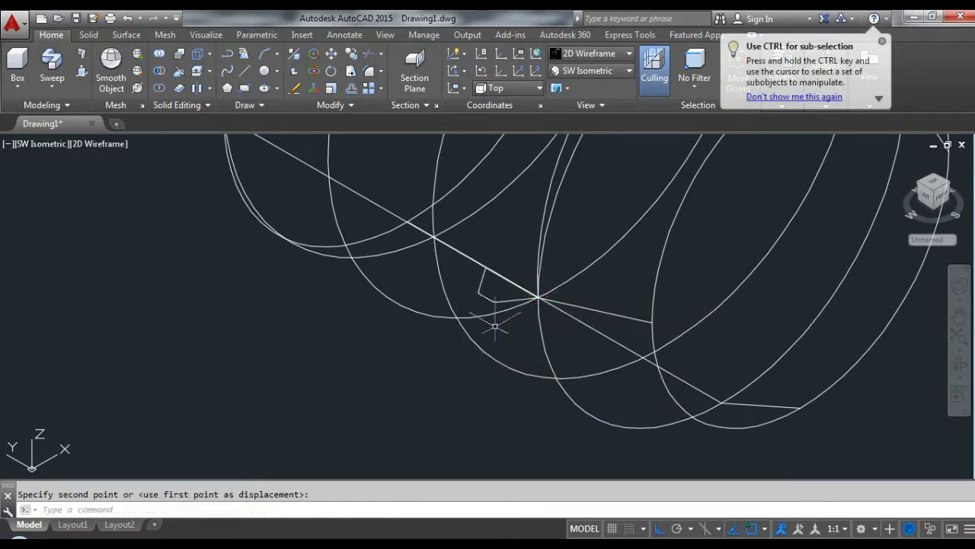
{"action": "scroll", "coordinate": [523, 277], "scroll_direction": "down", "scroll_amount": 5}
{"action": "scroll", "coordinate": [447, 307], "scroll_direction": "up", "scroll_amount": 2}
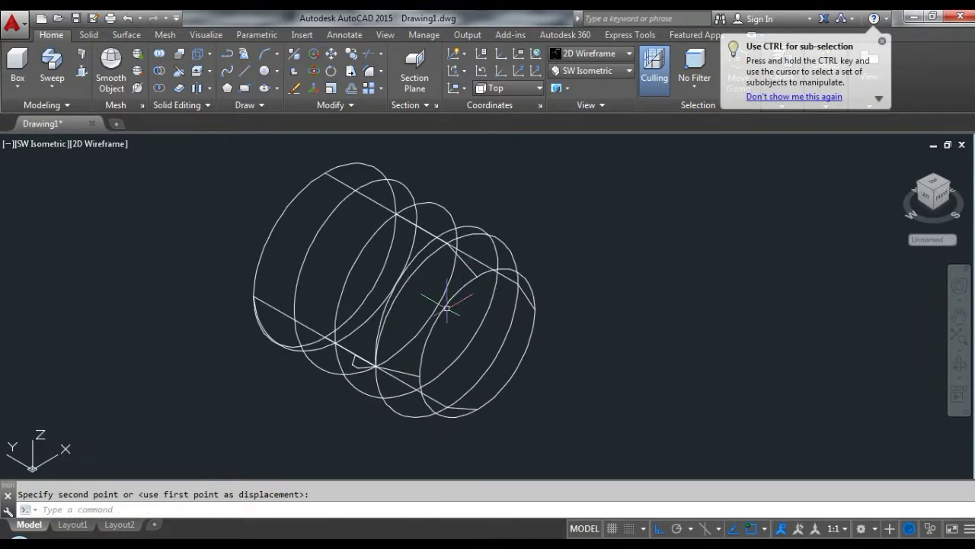
{"action": "left_click", "coordinate": [417, 255]}
{"action": "scroll", "coordinate": [480, 369], "scroll_direction": "up", "scroll_amount": 2}
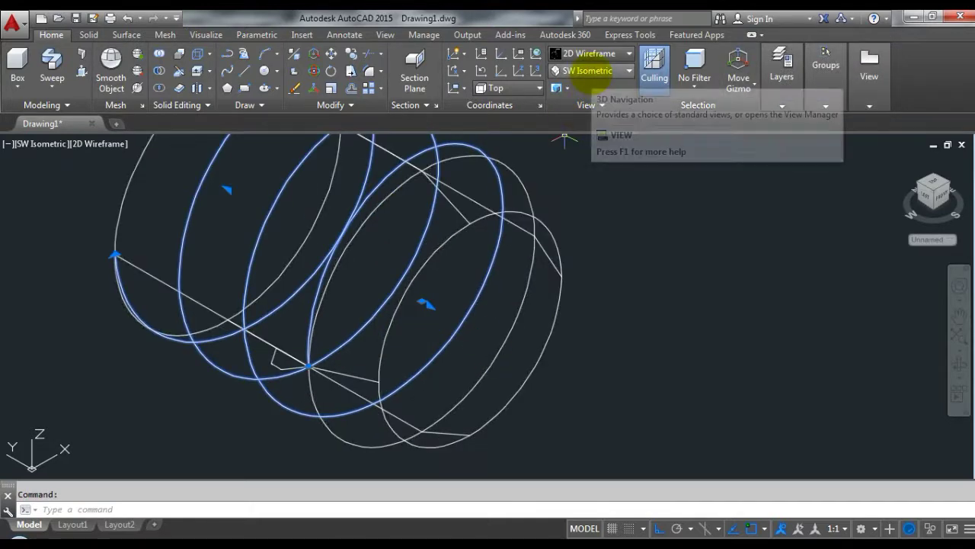
- Orbit the wireframe model to check the profile sits on the helix
{"action": "left_click", "coordinate": [959, 365]}
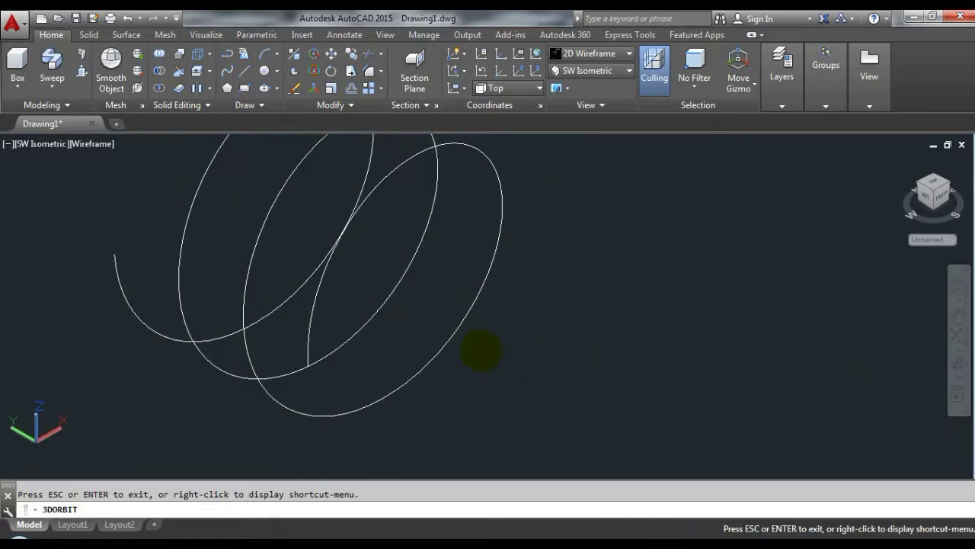
{"action": "left_click_drag", "start_coordinate": [418, 332], "coordinate": [462, 330]}
{"action": "key", "text": "Escape"}
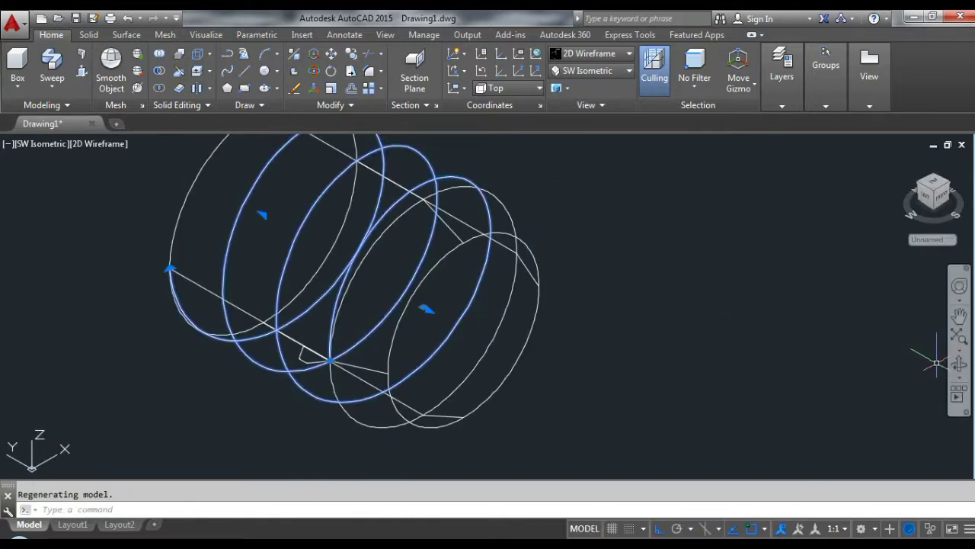
{"action": "left_click", "coordinate": [958, 365]}
{"action": "mouse_move", "coordinate": [584, 348]}
{"action": "left_mouse_down"}
{"action": "mouse_move", "coordinate": [488, 338]}
{"action": "mouse_move", "coordinate": [376, 362]}
{"action": "left_mouse_up"}
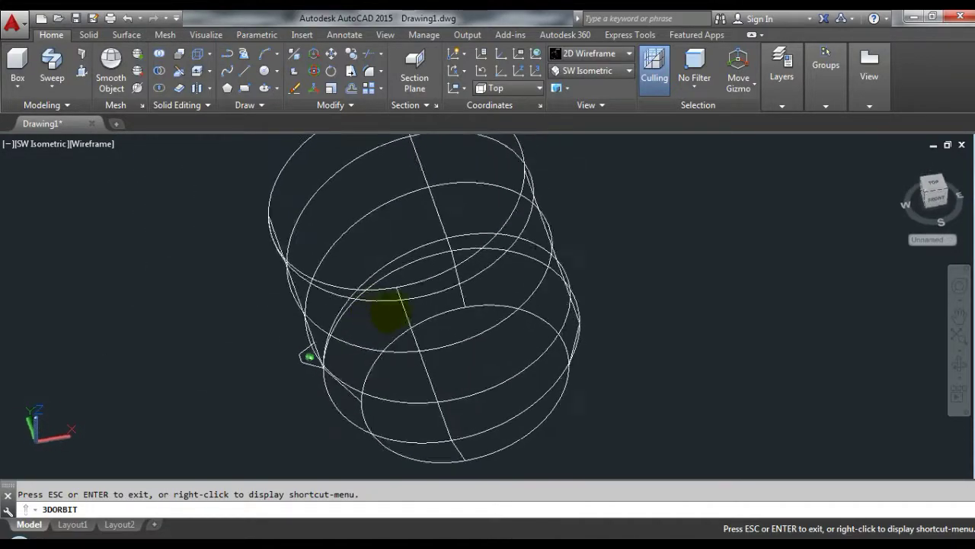
{"action": "left_click_drag", "start_coordinate": [376, 362], "coordinate": [420, 289]}
{"action": "key", "text": "Escape"}
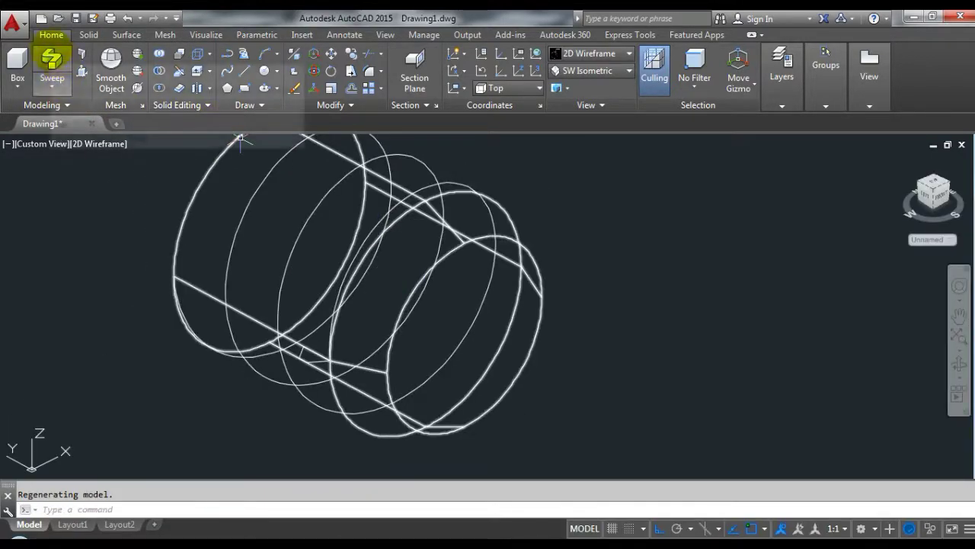
- Sweep the profile along the helix to create the solid thread
{"action": "left_click", "coordinate": [51, 61]}
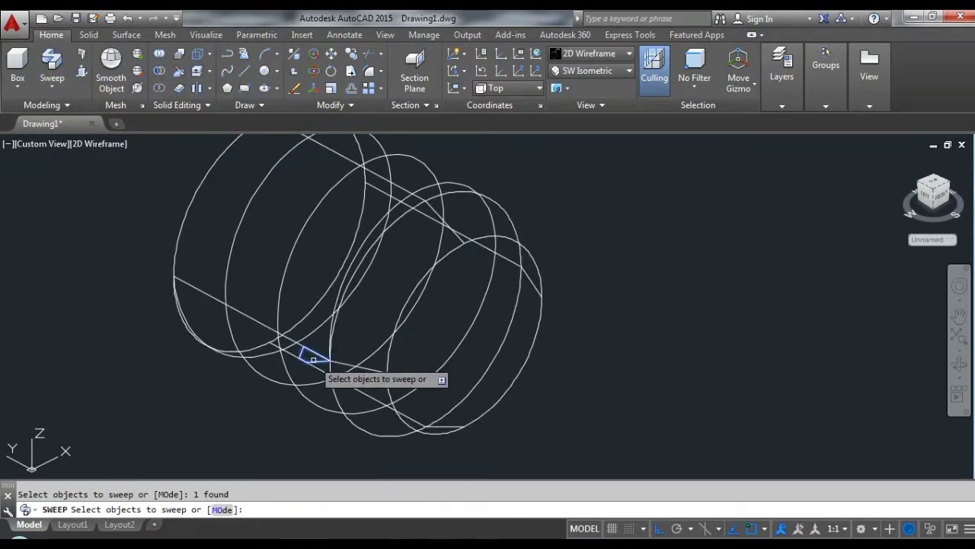
{"action": "key", "text": "Return"}
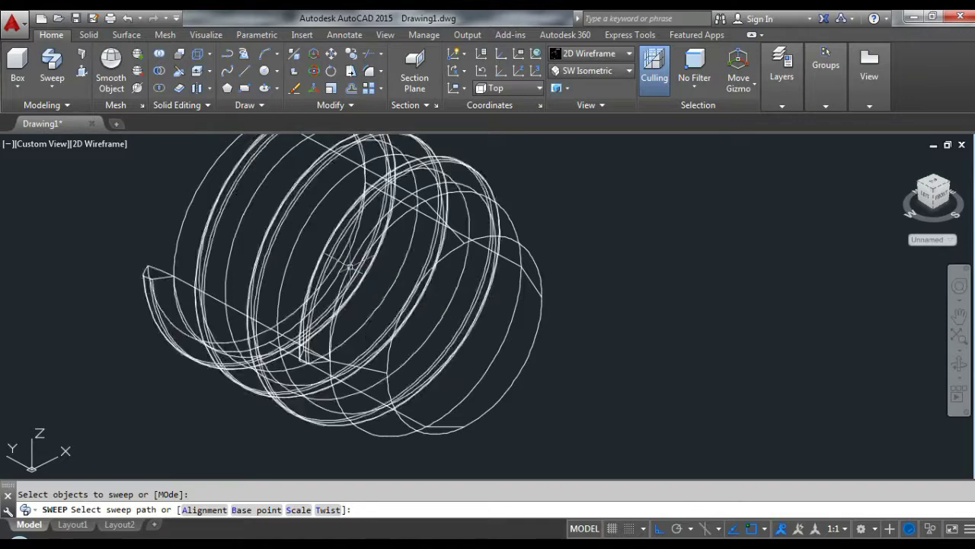
{"action": "left_click", "coordinate": [323, 262]}
{"action": "scroll", "coordinate": [522, 147], "scroll_direction": "down", "scroll_amount": 2}
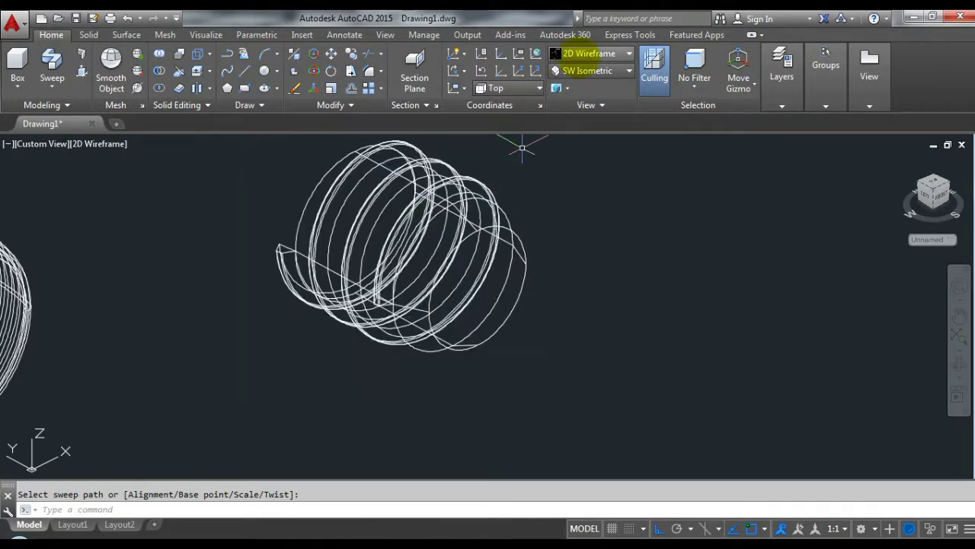
- Set the visual style to Realistic
{"action": "left_click", "coordinate": [582, 53]}
{"action": "left_click", "coordinate": [758, 84]}
{"action": "mouse_move", "coordinate": [781, 76]}
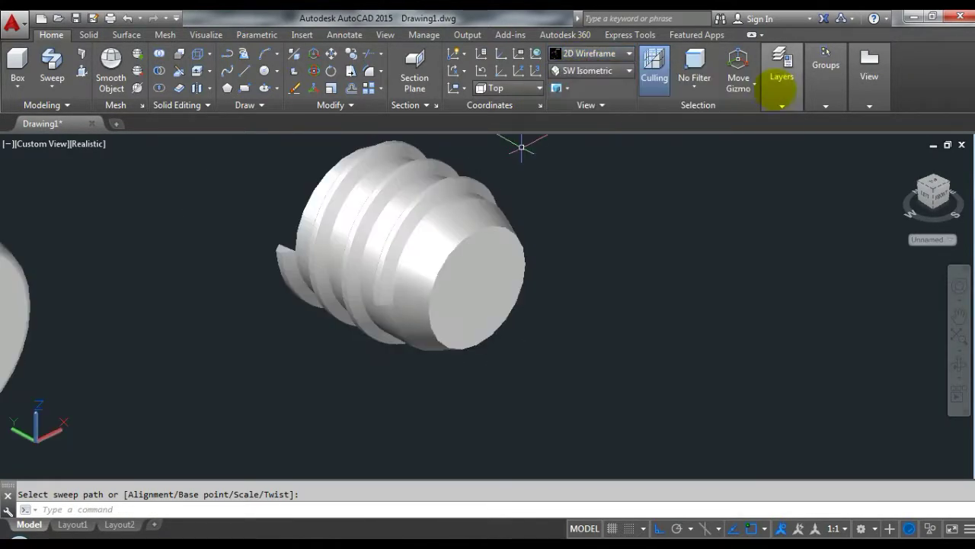
{"action": "scroll", "coordinate": [525, 190], "scroll_direction": "up", "scroll_amount": 1}
{"action": "scroll", "coordinate": [523, 139], "scroll_direction": "down", "scroll_amount": 1}
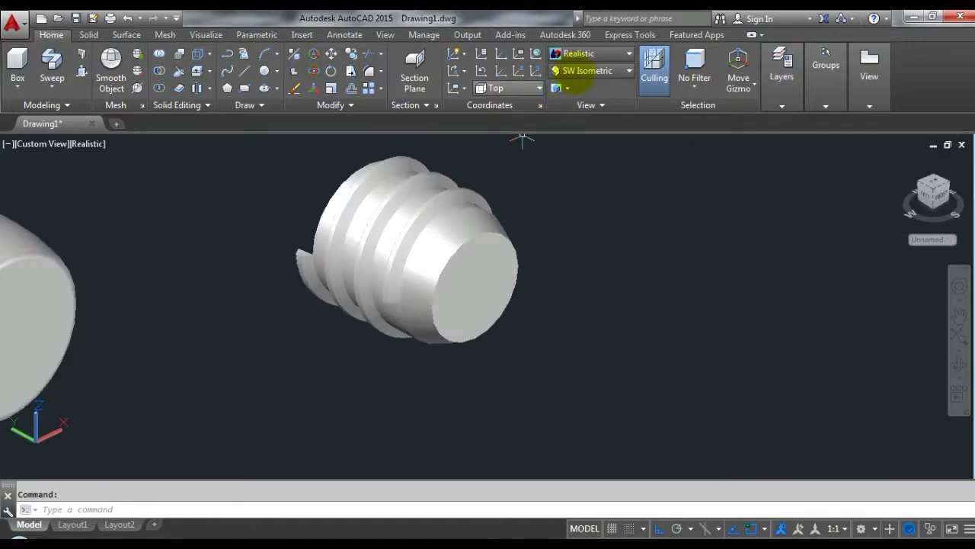
- Switch through the Top and SW Isometric views, ending at NE Isometric
{"action": "left_click", "coordinate": [588, 70]}
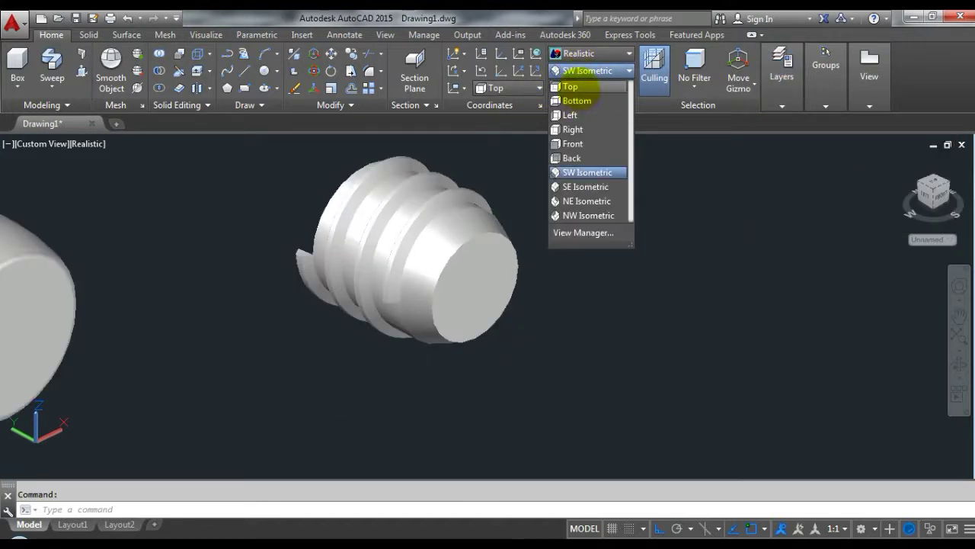
{"action": "left_click", "coordinate": [571, 87]}
{"action": "scroll", "coordinate": [564, 366], "scroll_direction": "up", "scroll_amount": 3}
{"action": "scroll", "coordinate": [548, 345], "scroll_direction": "up", "scroll_amount": 3}
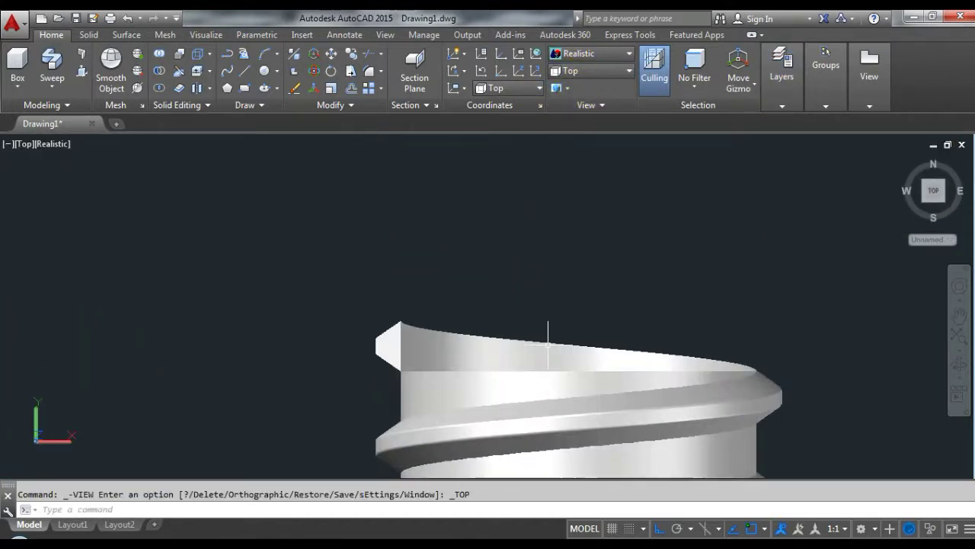
{"action": "left_click", "coordinate": [579, 70]}
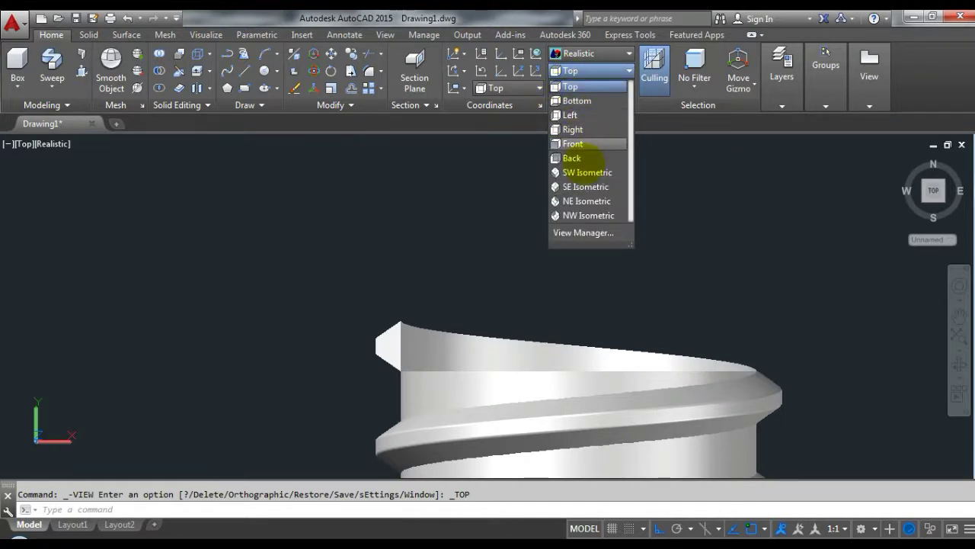
{"action": "left_click", "coordinate": [588, 172]}
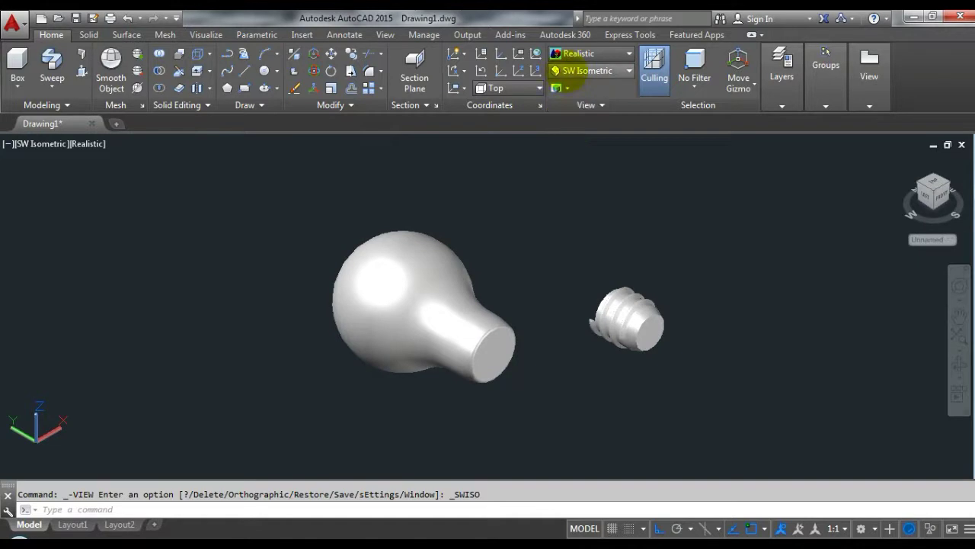
{"action": "left_click", "coordinate": [580, 71]}
{"action": "left_click", "coordinate": [587, 201]}
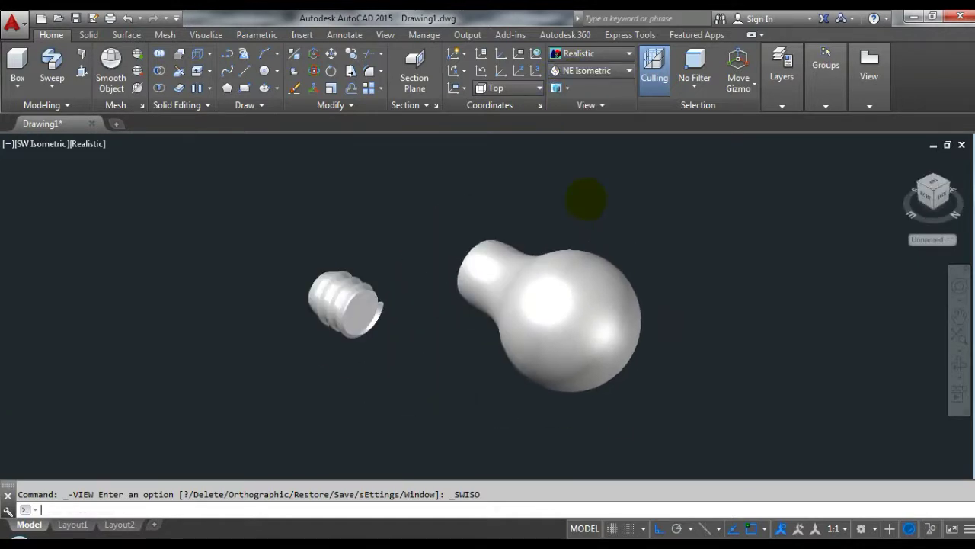
{"action": "scroll", "coordinate": [371, 333], "scroll_direction": "up", "scroll_amount": 5}
{"action": "scroll", "coordinate": [370, 333], "scroll_direction": "down", "scroll_amount": 2}
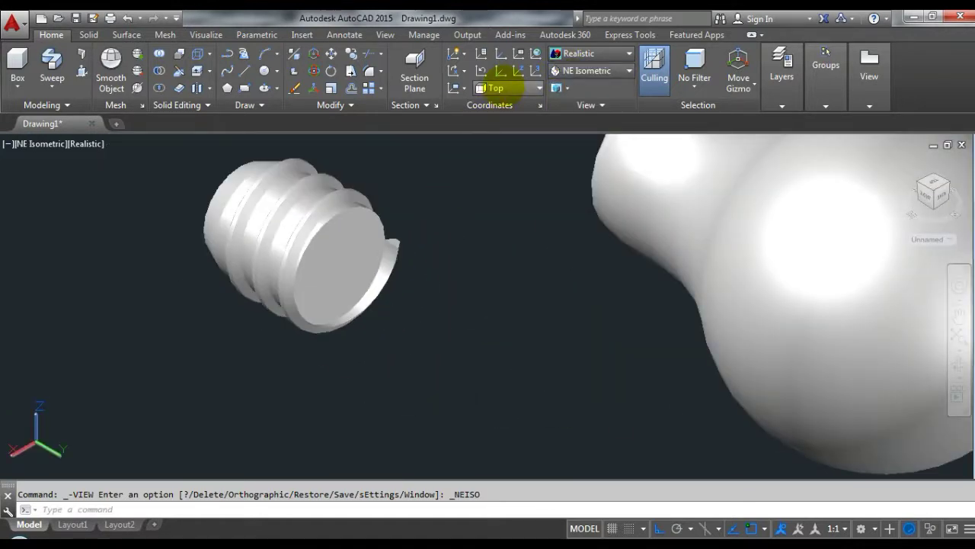
- Set the UCS to Left, then to Front
{"action": "left_click", "coordinate": [508, 88]}
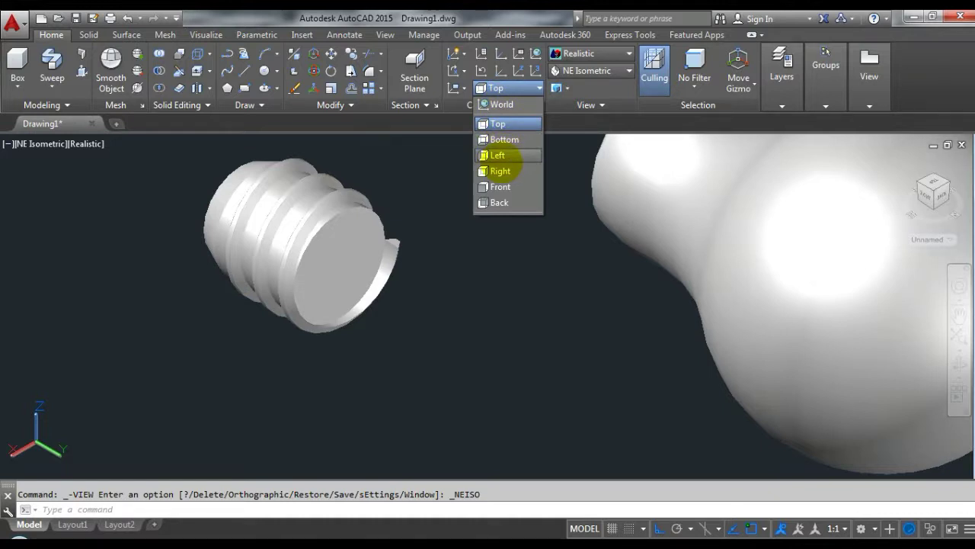
{"action": "left_click", "coordinate": [499, 156]}
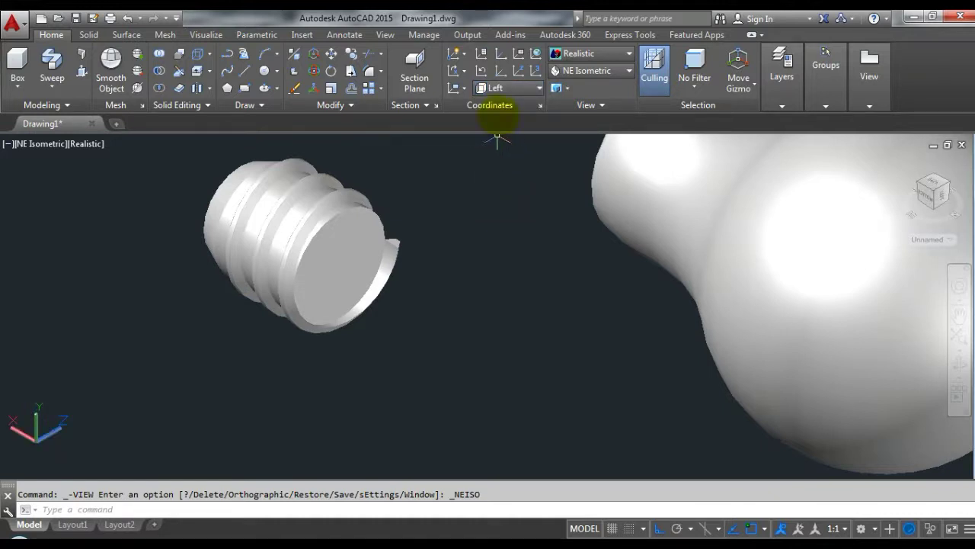
{"action": "left_click", "coordinate": [508, 86]}
{"action": "left_click", "coordinate": [503, 185]}
{"action": "type", "text": "c"}
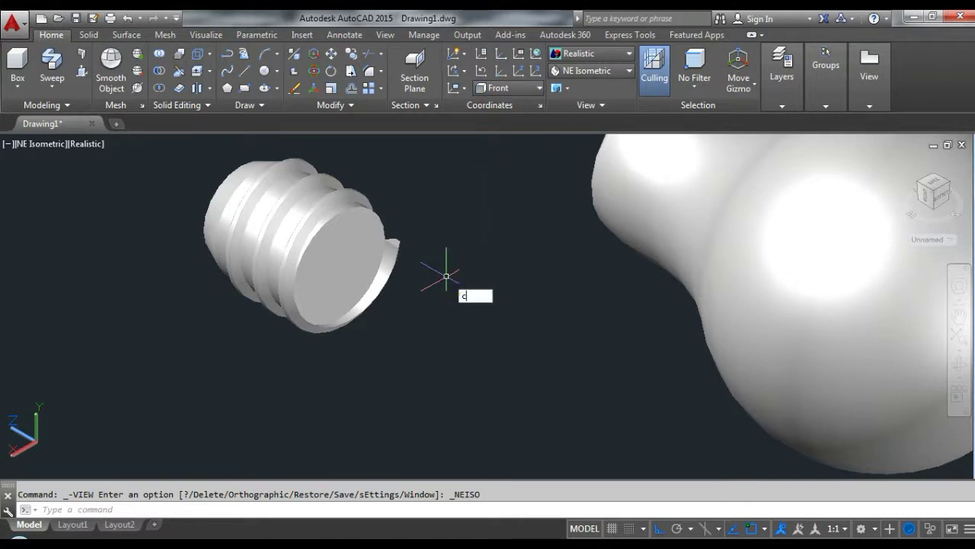
{"action": "key", "text": "Return"}
{"action": "key", "text": "Escape"}
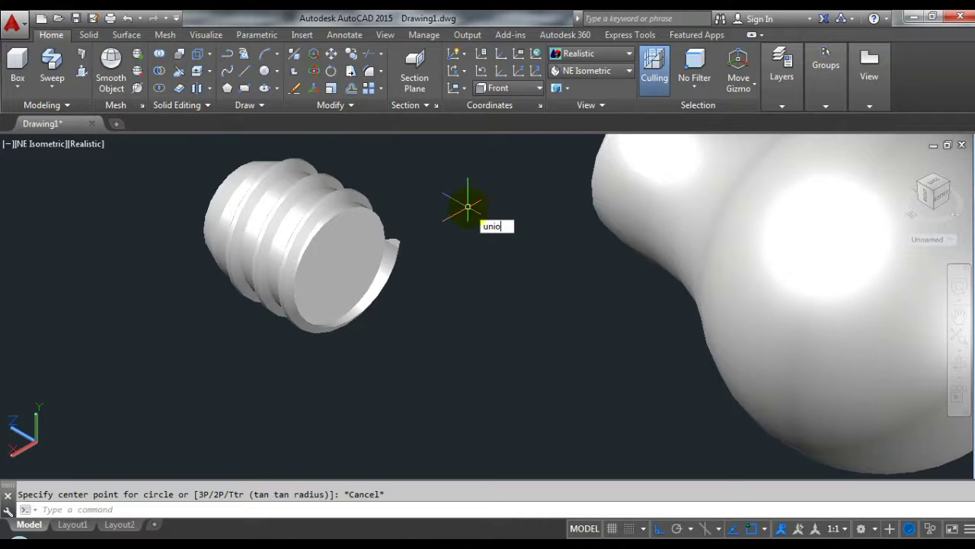
- Union the screw thread with the grey cylinder into one solid
{"action": "key", "text": "Return"}
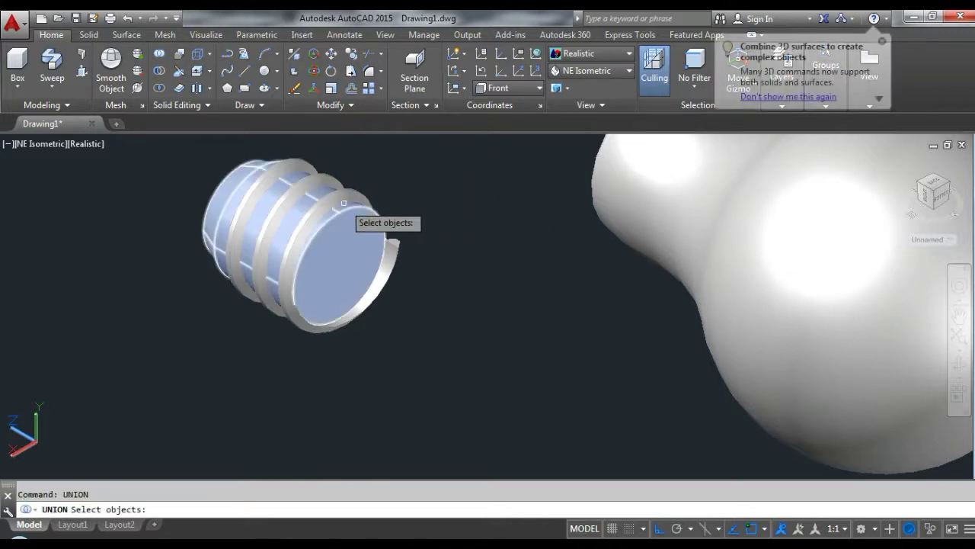
{"action": "left_click", "coordinate": [333, 202]}
{"action": "left_click", "coordinate": [347, 214]}
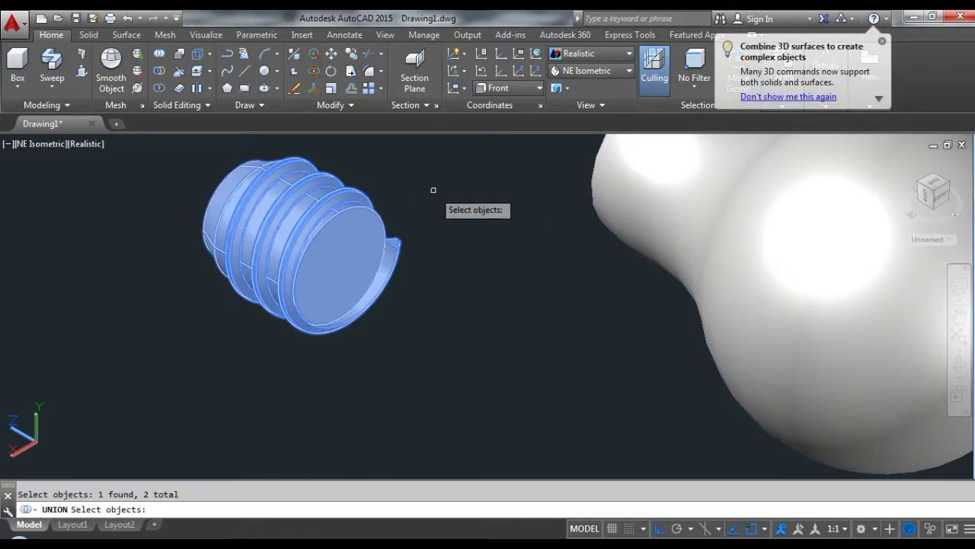
{"action": "key", "text": "Return"}
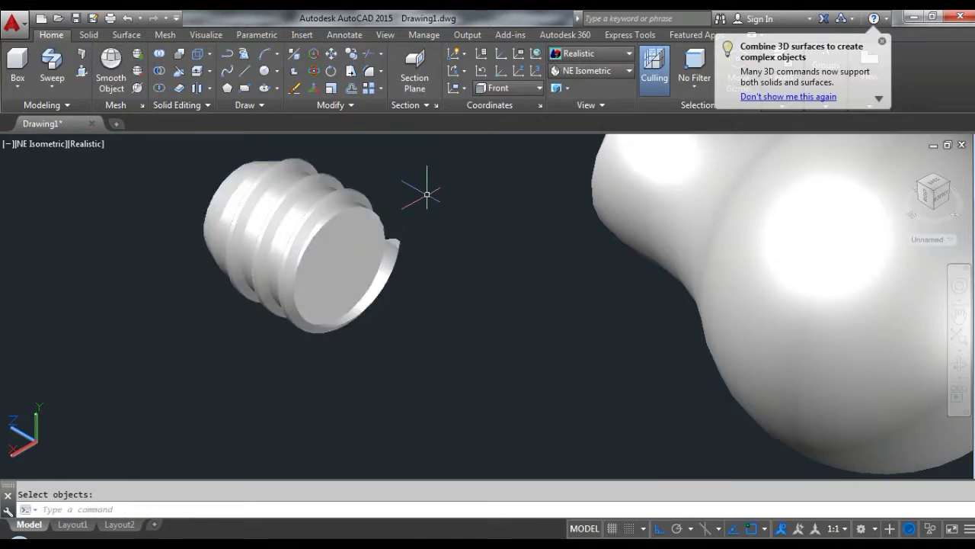
{"action": "type", "text": "c"}
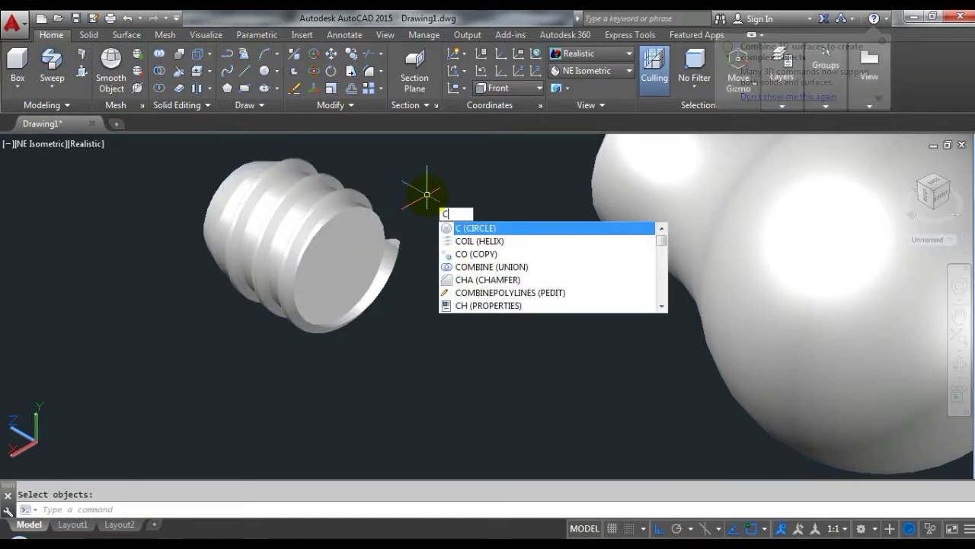
{"action": "key", "text": "Return"}
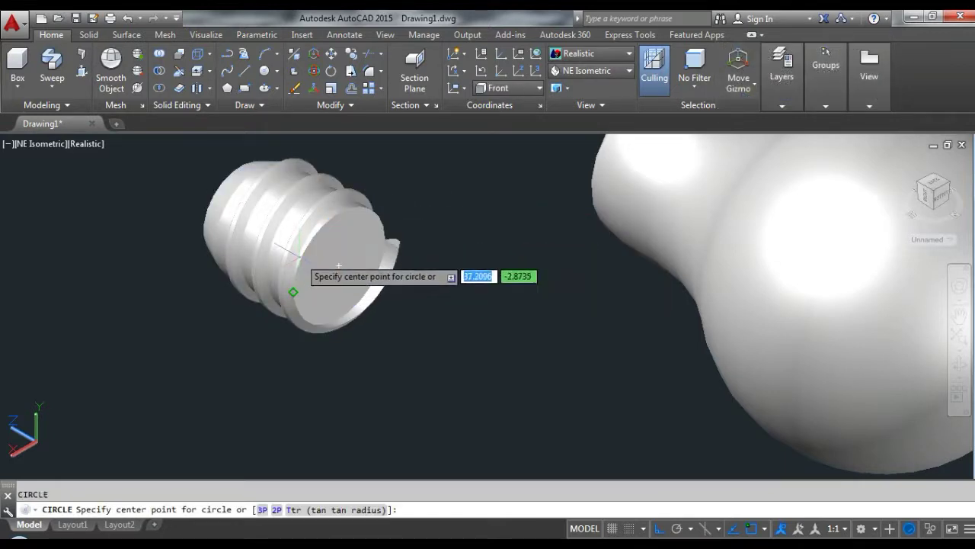
- Draw a circle centred on the base's end cap and extrude it into a cylinder
{"action": "scroll", "coordinate": [354, 228], "scroll_direction": "up", "scroll_amount": 3}
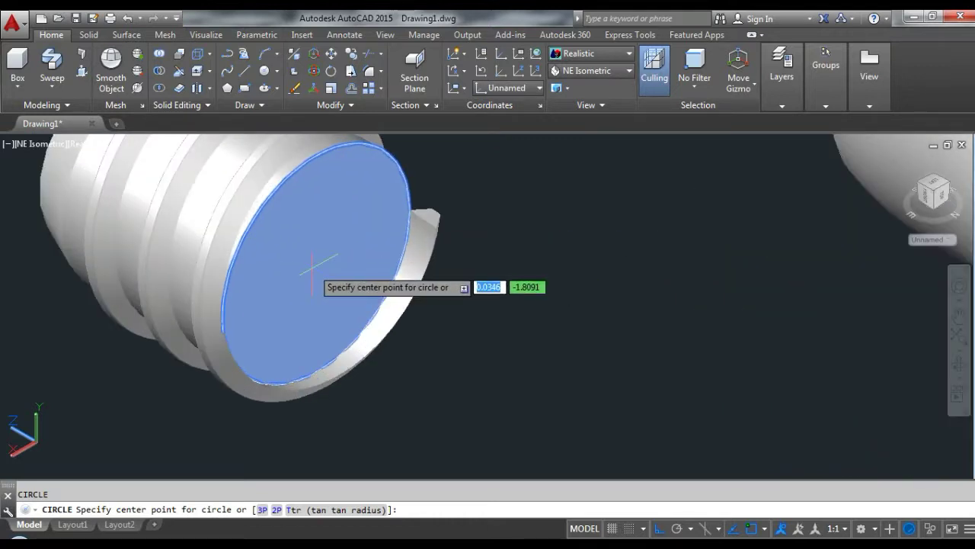
{"action": "type", "text": "cen"}
{"action": "key", "text": "Return"}
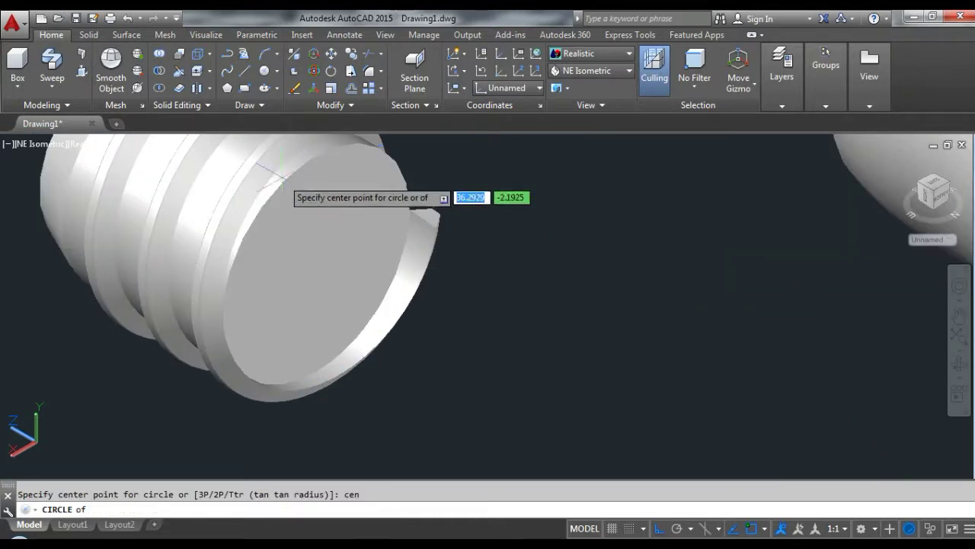
{"action": "left_click", "coordinate": [315, 263]}
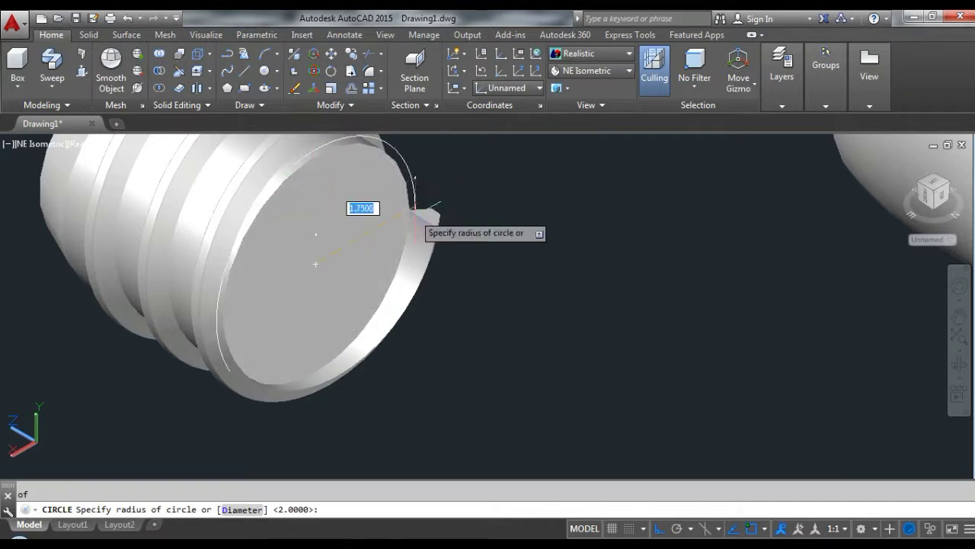
{"action": "scroll", "coordinate": [426, 225], "scroll_direction": "down", "scroll_amount": 2}
{"action": "left_click", "coordinate": [452, 227]}
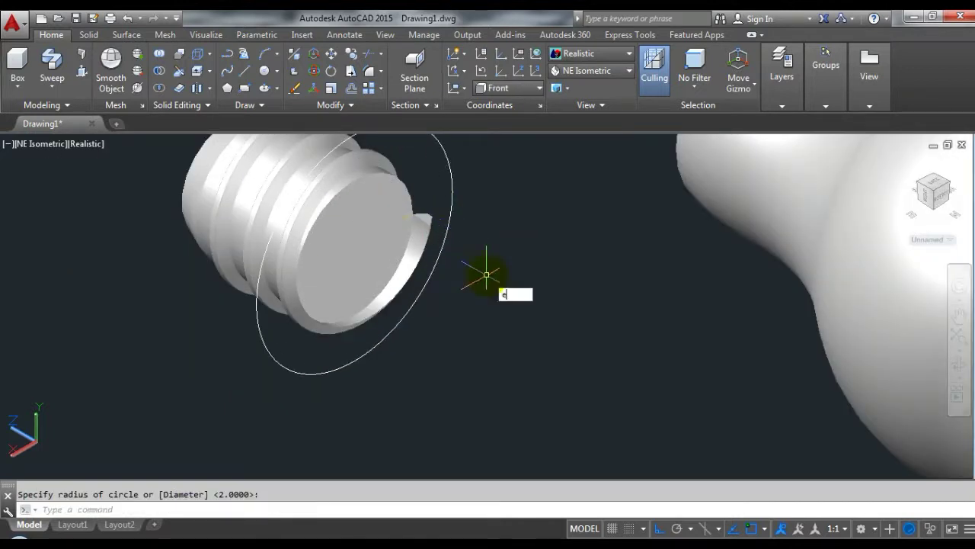
{"action": "key", "text": "Return"}
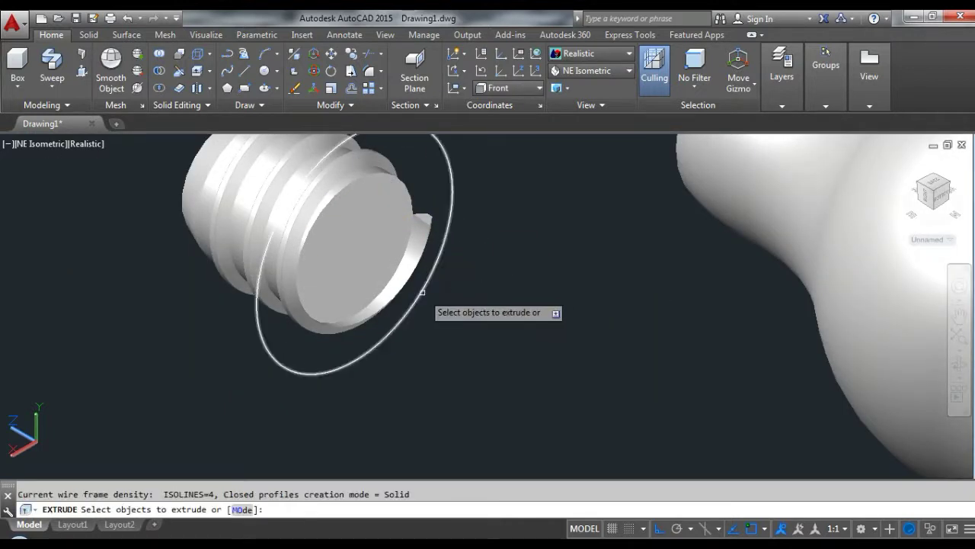
{"action": "left_click", "coordinate": [422, 292]}
{"action": "key", "text": "Return"}
{"action": "key", "text": "Return"}
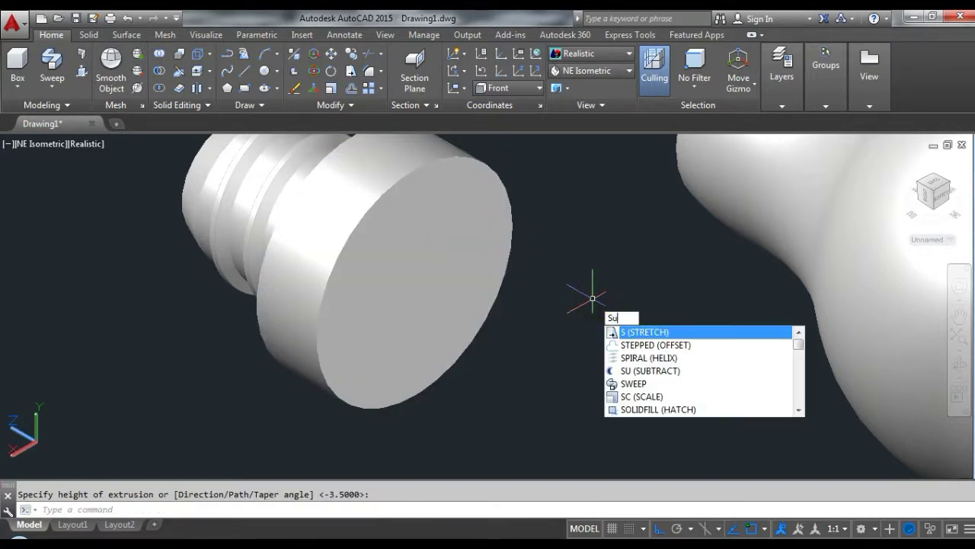
- Subtract the cylinder from the threaded solid, leaving a flat end face
{"action": "key", "text": "Return"}
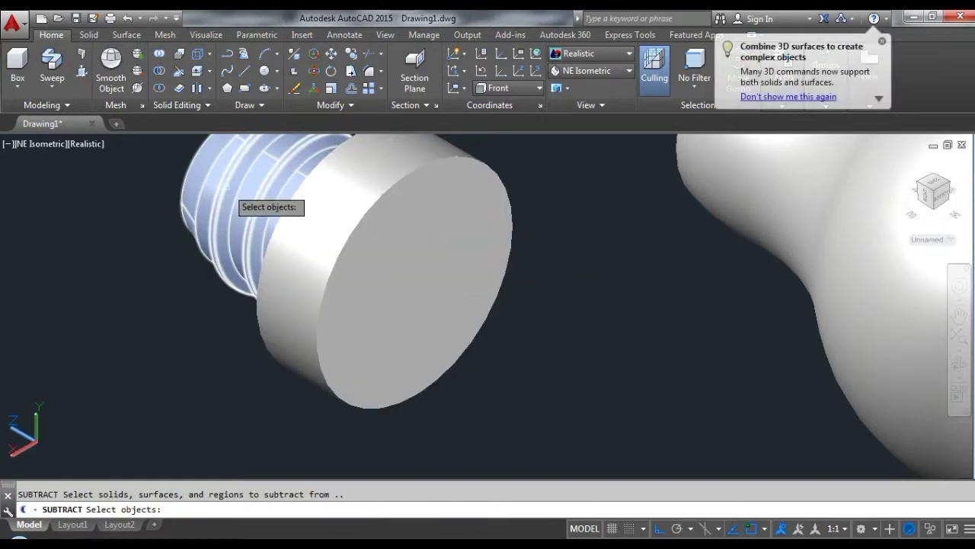
{"action": "left_click", "coordinate": [229, 189]}
{"action": "key", "text": "Return"}
{"action": "left_click", "coordinate": [341, 227]}
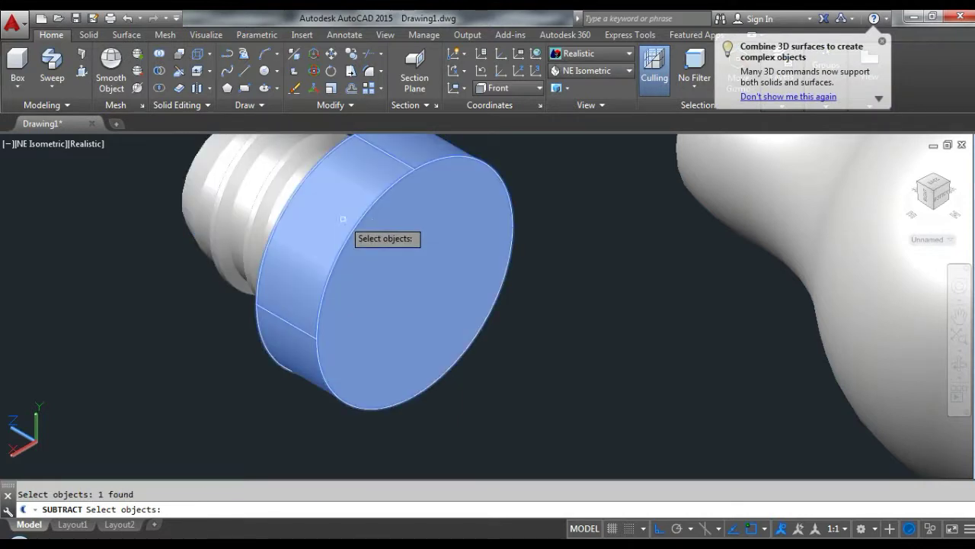
{"action": "key", "text": "Return"}
{"action": "scroll", "coordinate": [428, 260], "scroll_direction": "down", "scroll_amount": 4}
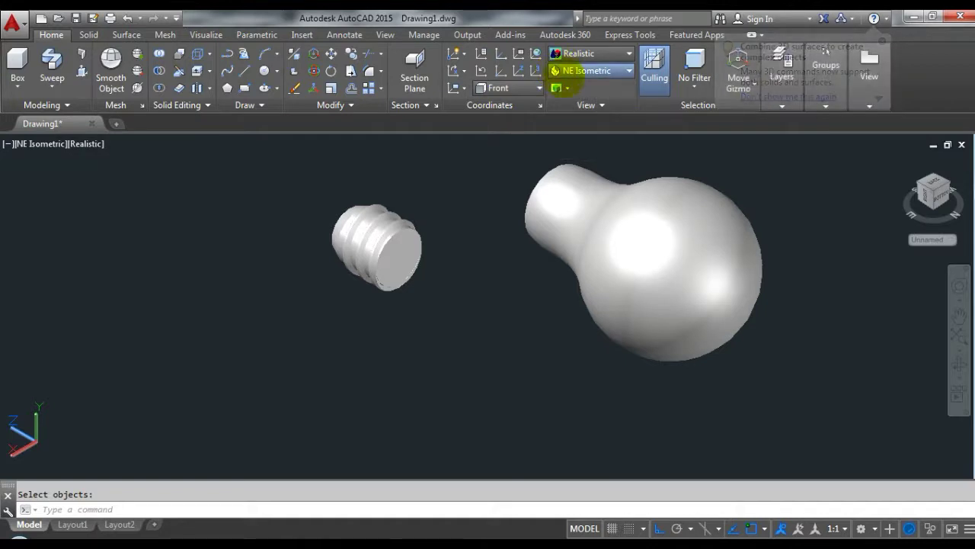
{"action": "left_click", "coordinate": [563, 70]}
{"action": "left_click", "coordinate": [585, 172]}
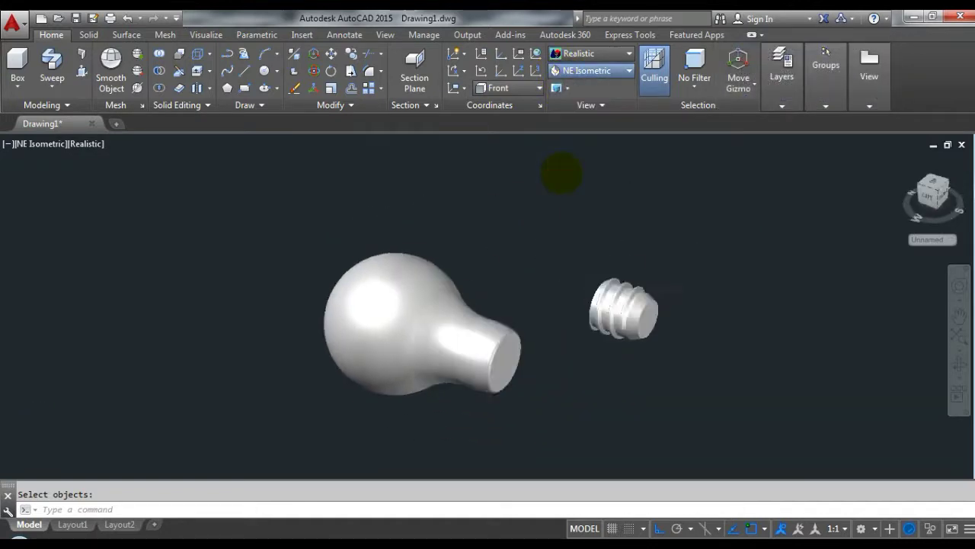
{"action": "scroll", "coordinate": [655, 312], "scroll_direction": "up", "scroll_amount": 2}
{"action": "left_click", "coordinate": [643, 367]}
{"action": "left_click", "coordinate": [568, 347]}
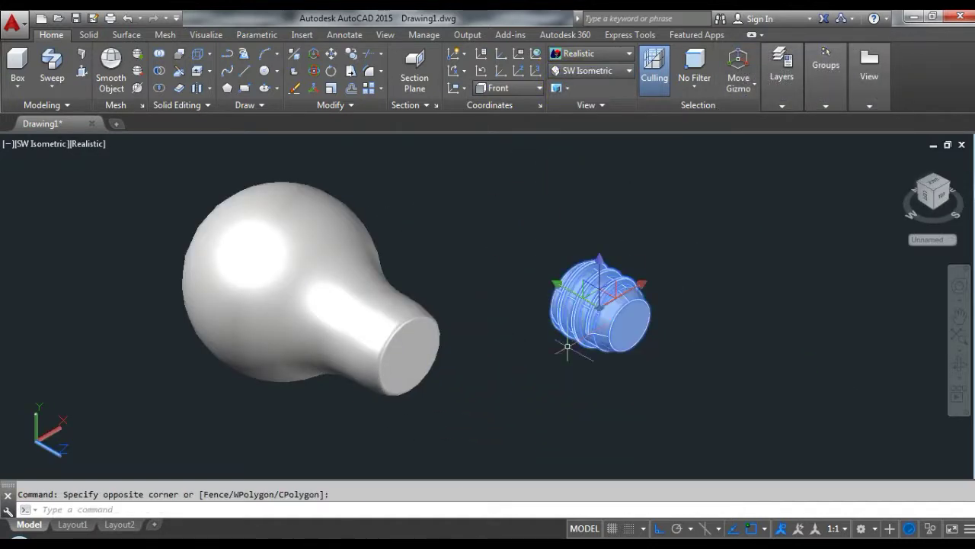
{"action": "key", "text": "Escape"}
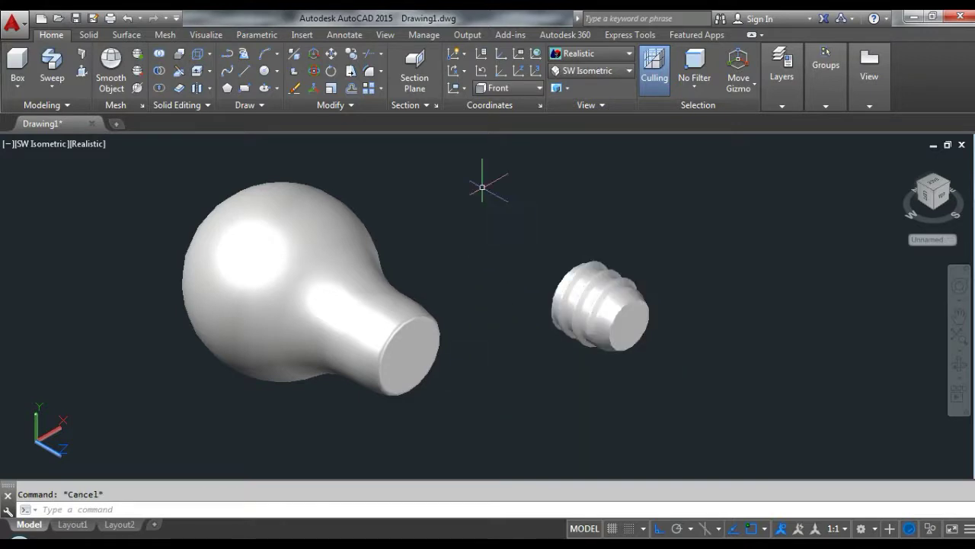
{"action": "left_click", "coordinate": [573, 70]}
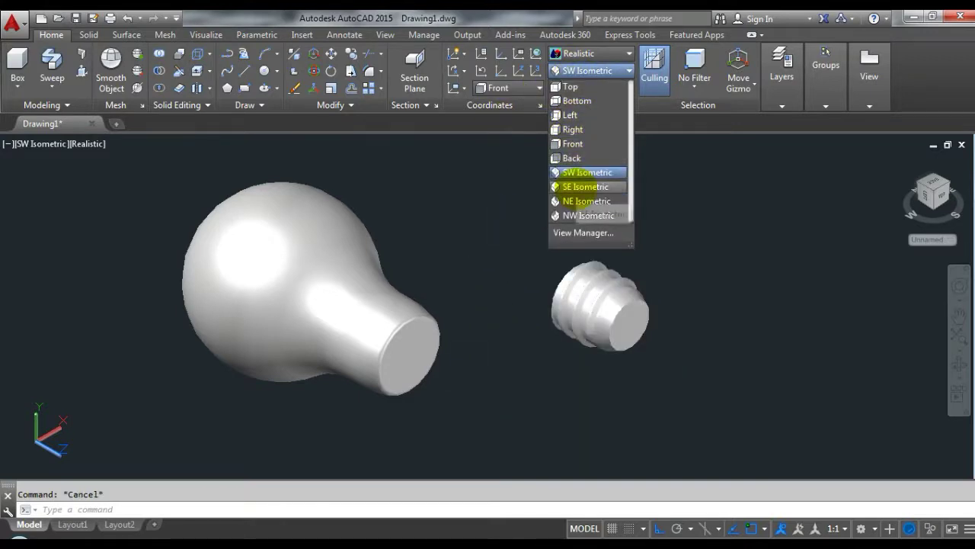
{"action": "left_click", "coordinate": [585, 187]}
{"action": "left_click", "coordinate": [590, 70]}
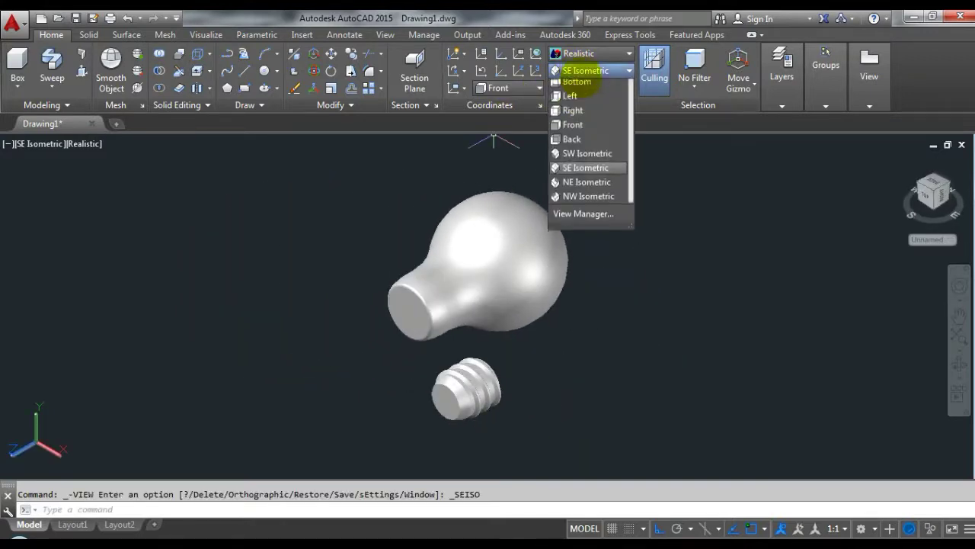
{"action": "left_click", "coordinate": [587, 201]}
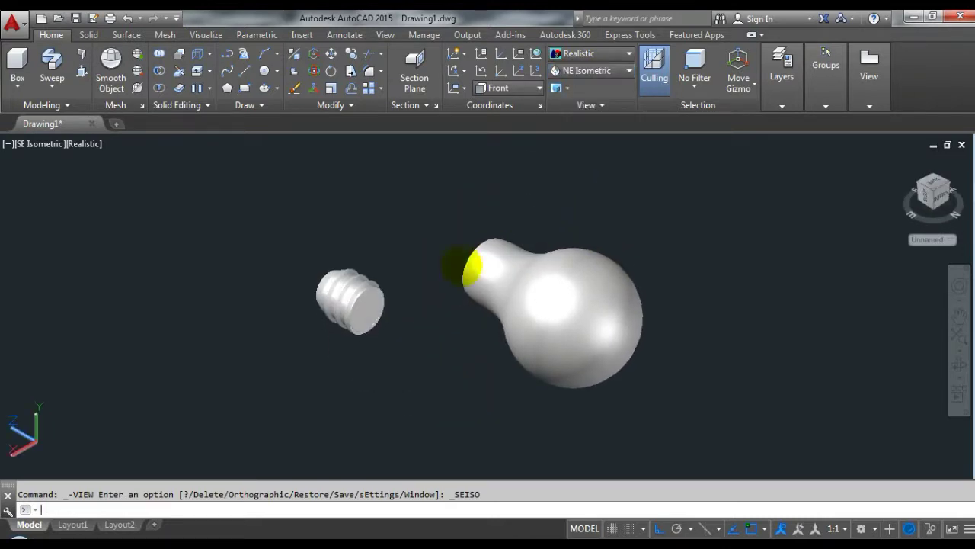
{"action": "left_click", "coordinate": [373, 297]}
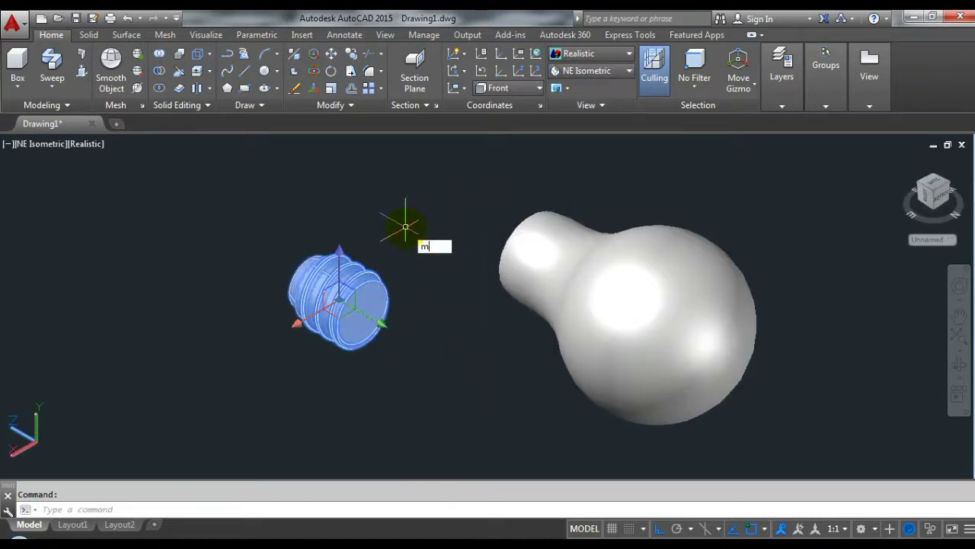
- Start moving the screw base, then cancel the move so it stays in place
{"action": "key", "text": "Return"}
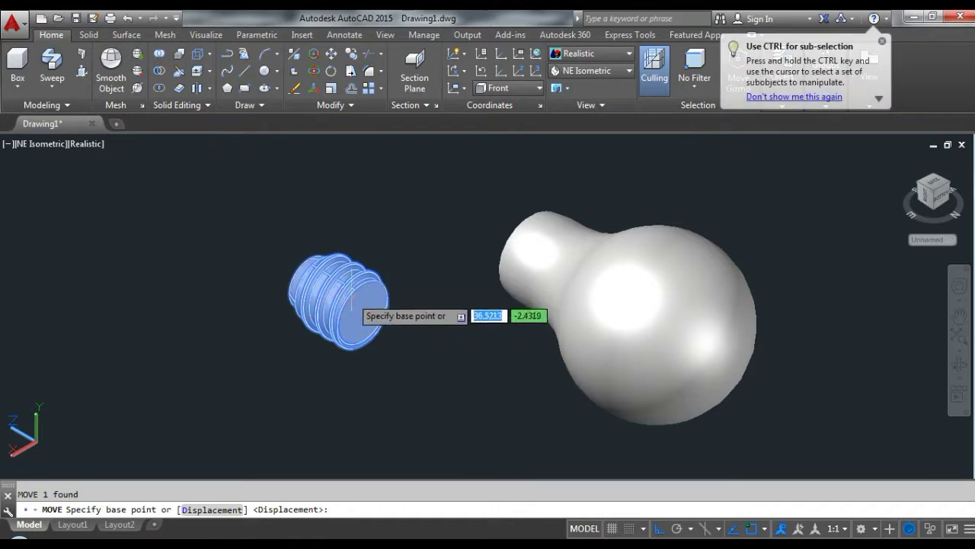
{"action": "scroll", "coordinate": [339, 339], "scroll_direction": "up", "scroll_amount": 5}
{"action": "key", "text": "Escape"}
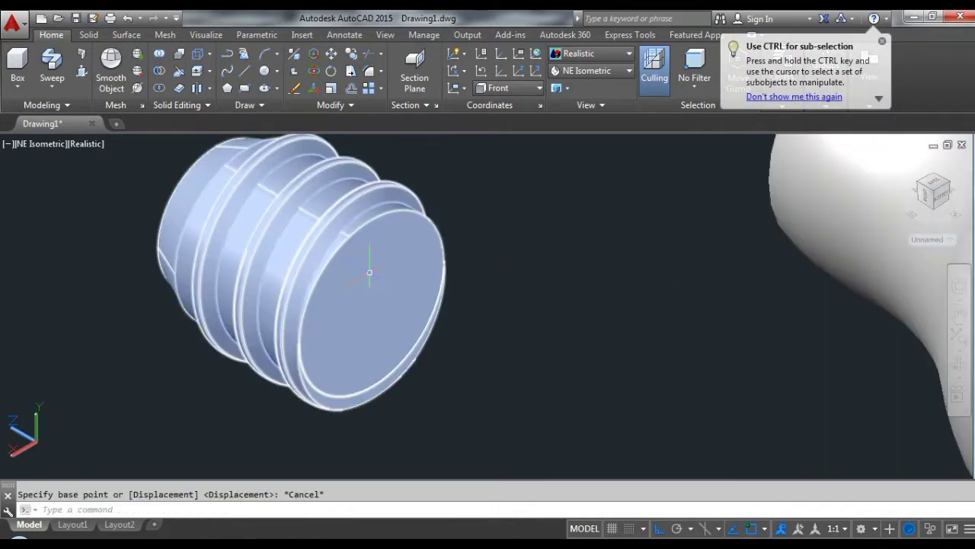
{"action": "type", "text": "m"}
{"action": "key", "text": "Return"}
{"action": "left_click", "coordinate": [372, 268]}
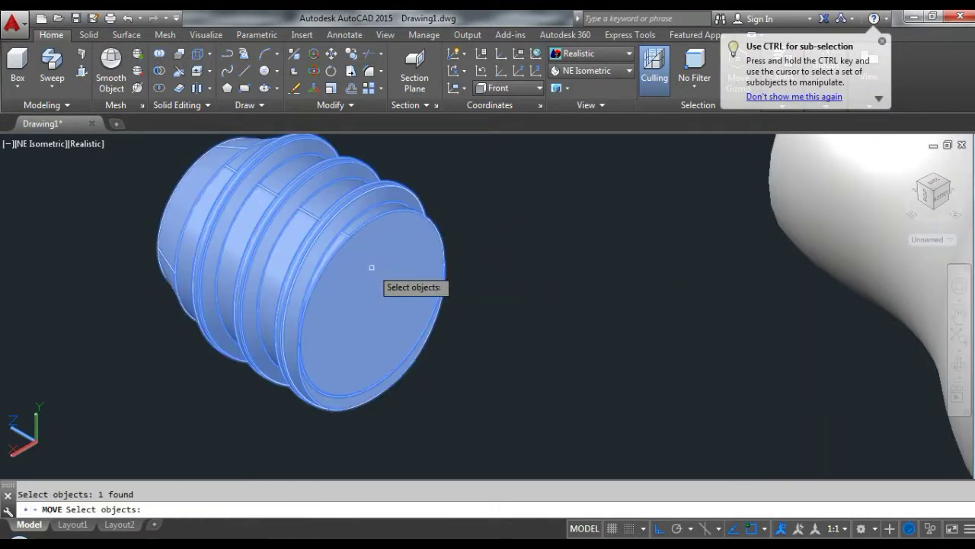
{"action": "key", "text": "Return"}
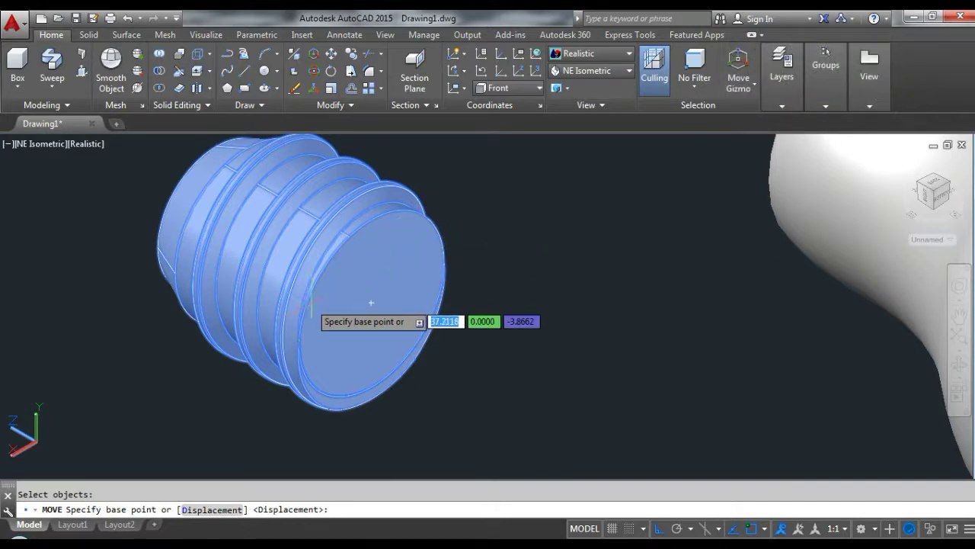
{"action": "left_click", "coordinate": [371, 302]}
{"action": "scroll", "coordinate": [411, 263], "scroll_direction": "down", "scroll_amount": 3}
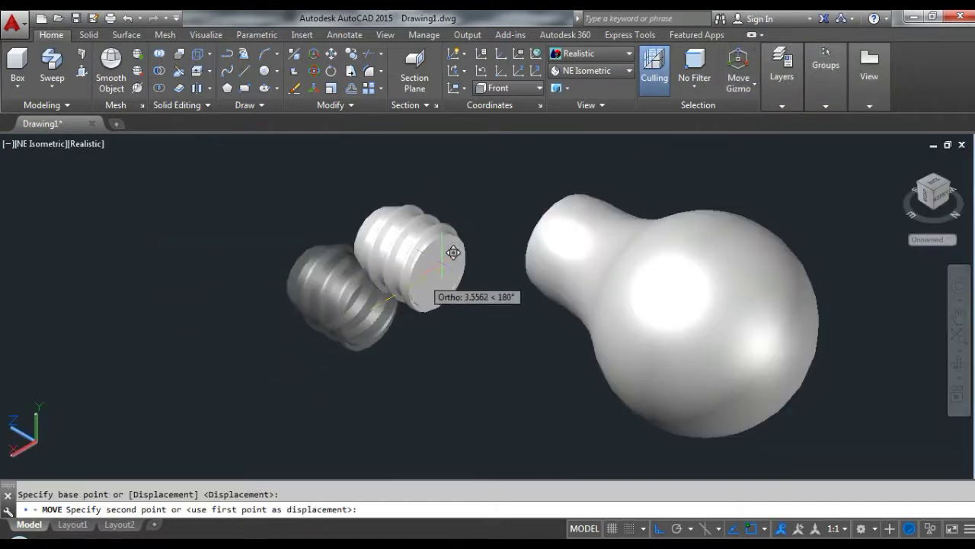
{"action": "scroll", "coordinate": [495, 221], "scroll_direction": "up", "scroll_amount": 2}
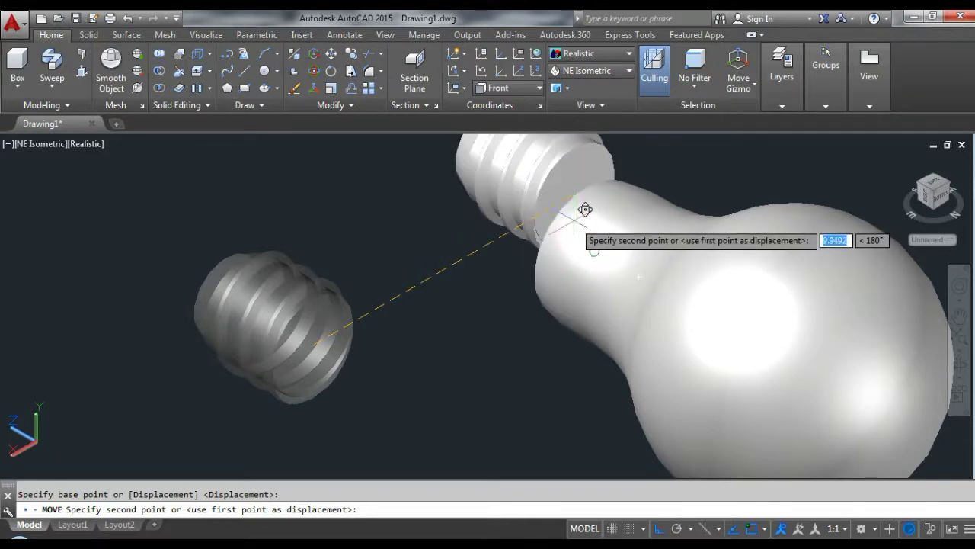
{"action": "key", "text": "Escape"}
- Switch the visual style to 2D Wireframe
{"action": "left_click", "coordinate": [609, 53]}
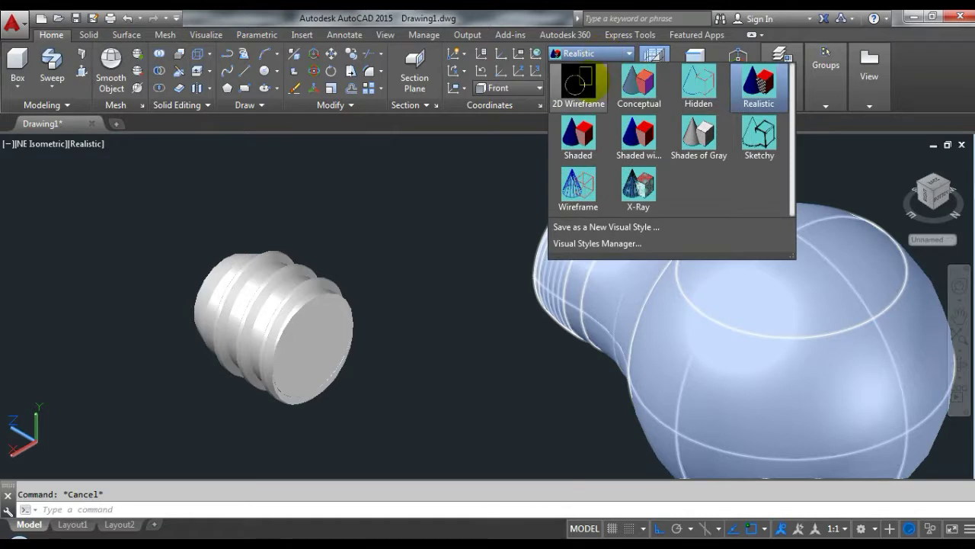
{"action": "left_click", "coordinate": [576, 97]}
{"action": "left_click", "coordinate": [591, 70]}
- Switch to the Top view
{"action": "left_click", "coordinate": [571, 86]}
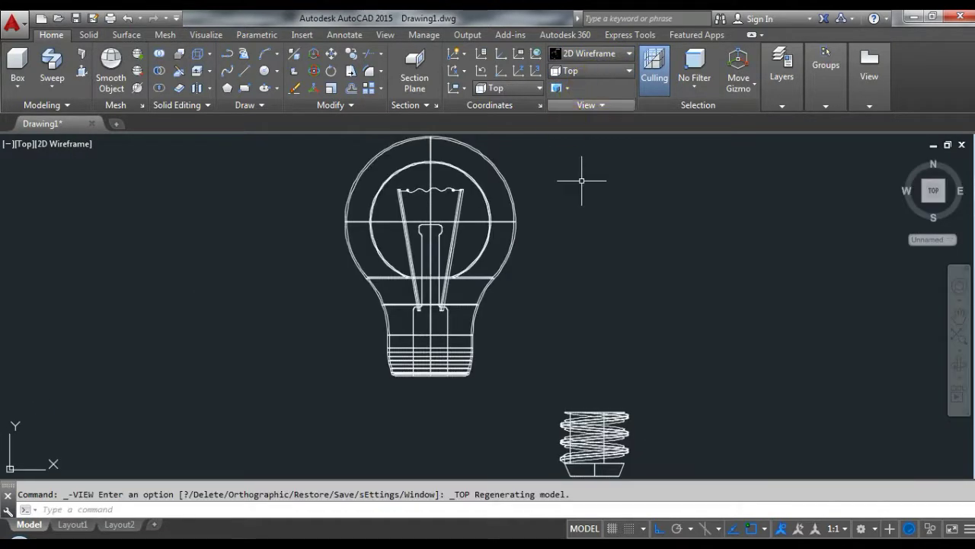
{"action": "scroll", "coordinate": [584, 178], "scroll_direction": "down", "scroll_amount": 2}
{"action": "scroll", "coordinate": [561, 282], "scroll_direction": "up", "scroll_amount": 3}
- Move the window-selected screw base so it sits directly beneath the bulb's cap
{"action": "left_click", "coordinate": [528, 290]}
{"action": "left_click", "coordinate": [659, 399]}
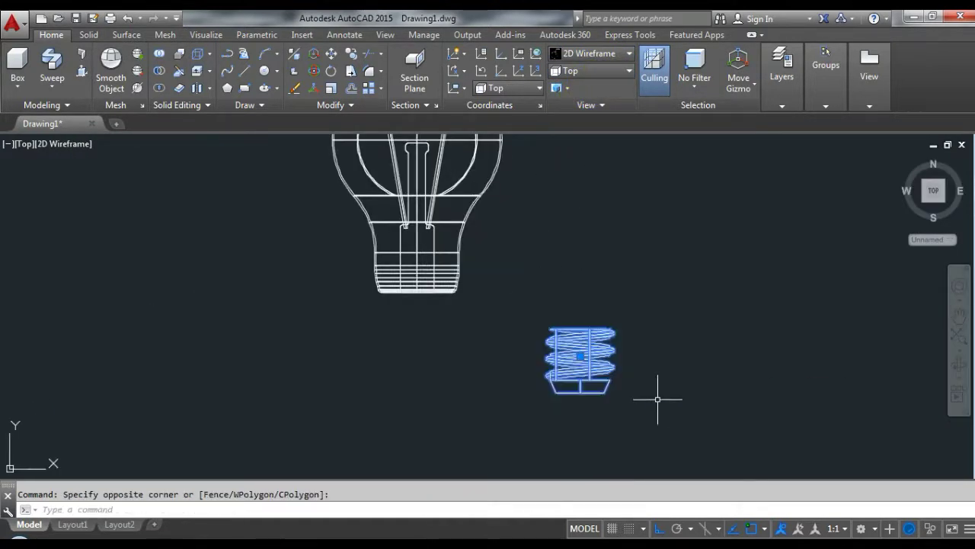
{"action": "type", "text": "M"}
{"action": "key", "text": "Return"}
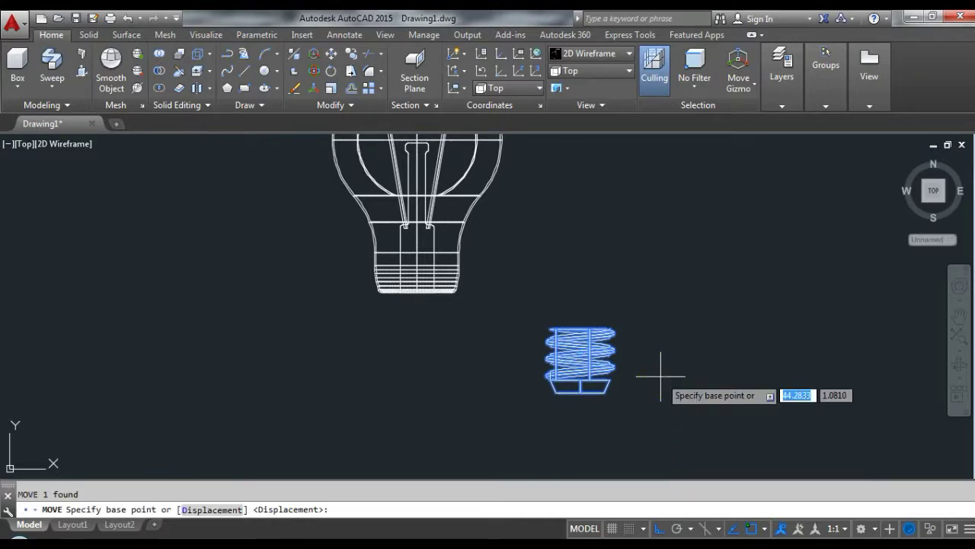
{"action": "left_click", "coordinate": [580, 332]}
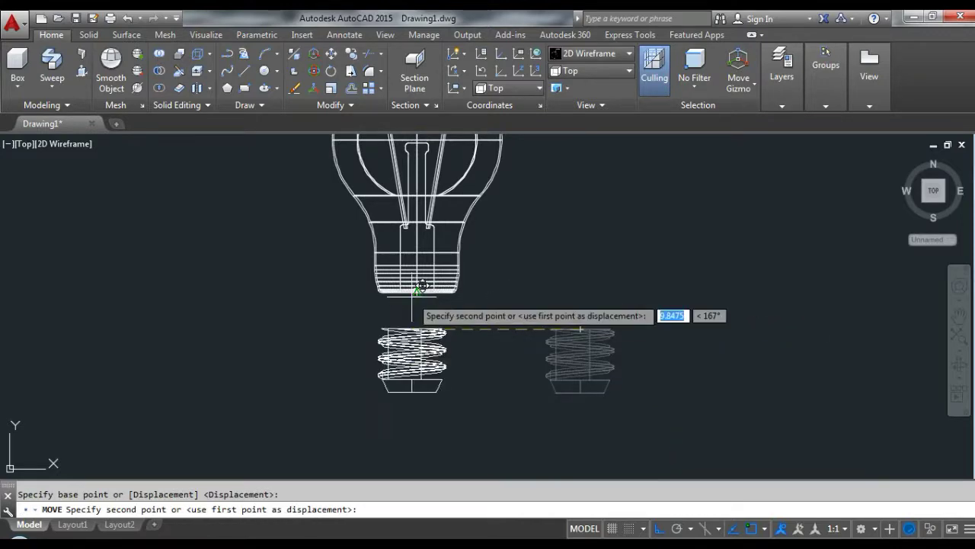
{"action": "scroll", "coordinate": [418, 283], "scroll_direction": "up", "scroll_amount": 3}
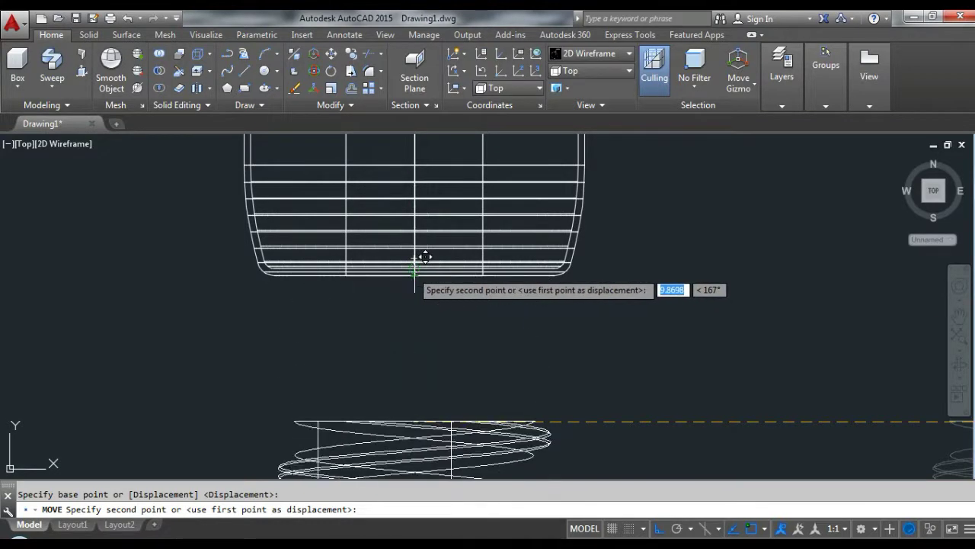
{"action": "left_click", "coordinate": [415, 265]}
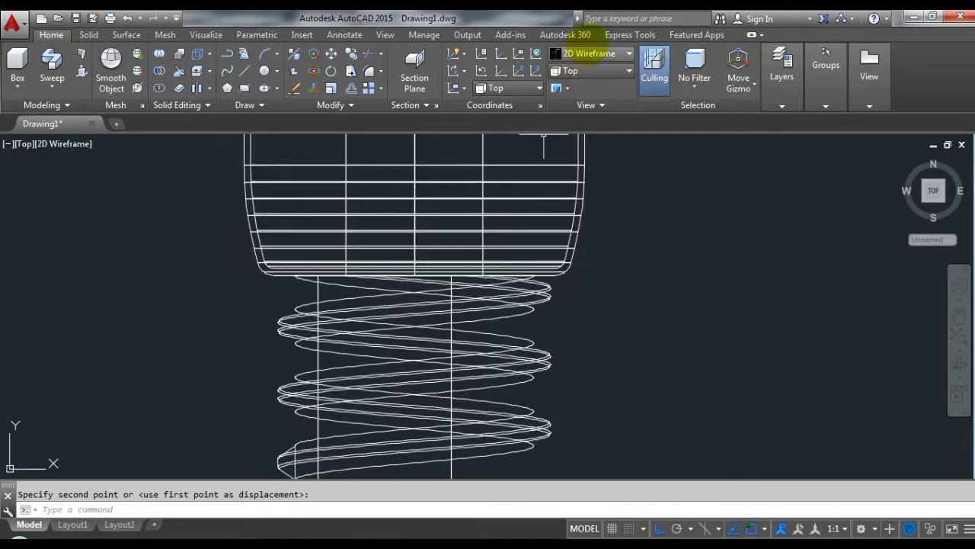
{"action": "left_click", "coordinate": [593, 54]}
- Switch the visual style back to Realistic shading
{"action": "left_click", "coordinate": [760, 83]}
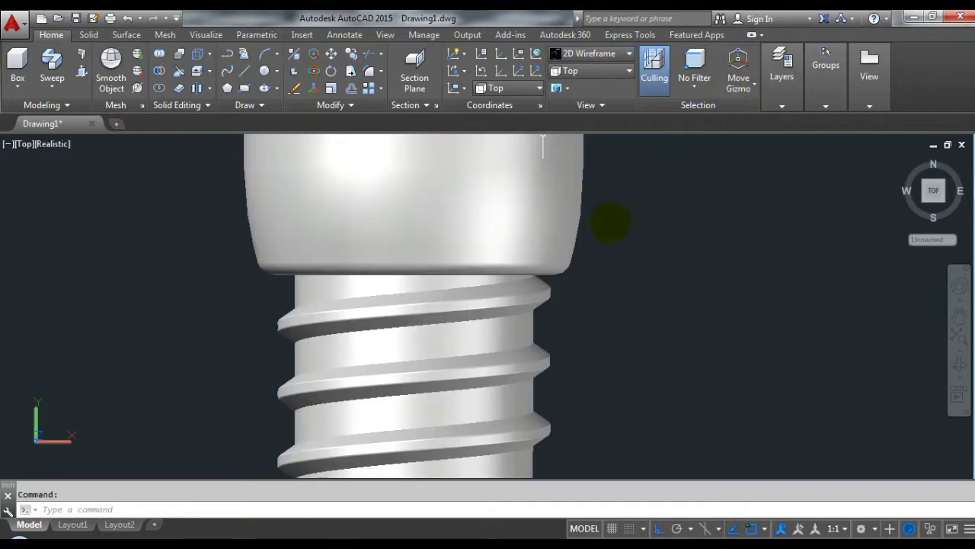
{"action": "scroll", "coordinate": [617, 236], "scroll_direction": "down", "scroll_amount": 5}
{"action": "scroll", "coordinate": [617, 236], "scroll_direction": "down", "scroll_amount": 5}
{"action": "scroll", "coordinate": [615, 194], "scroll_direction": "up", "scroll_amount": 3}
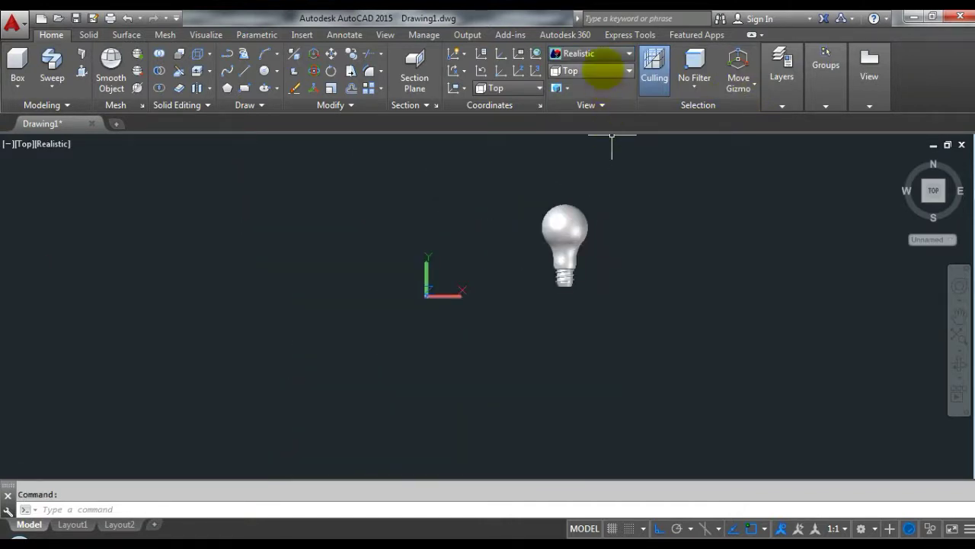
- Show the bulb from the SW Isometric view, zoomed to fit
{"action": "left_click", "coordinate": [603, 71]}
{"action": "left_click", "coordinate": [594, 171]}
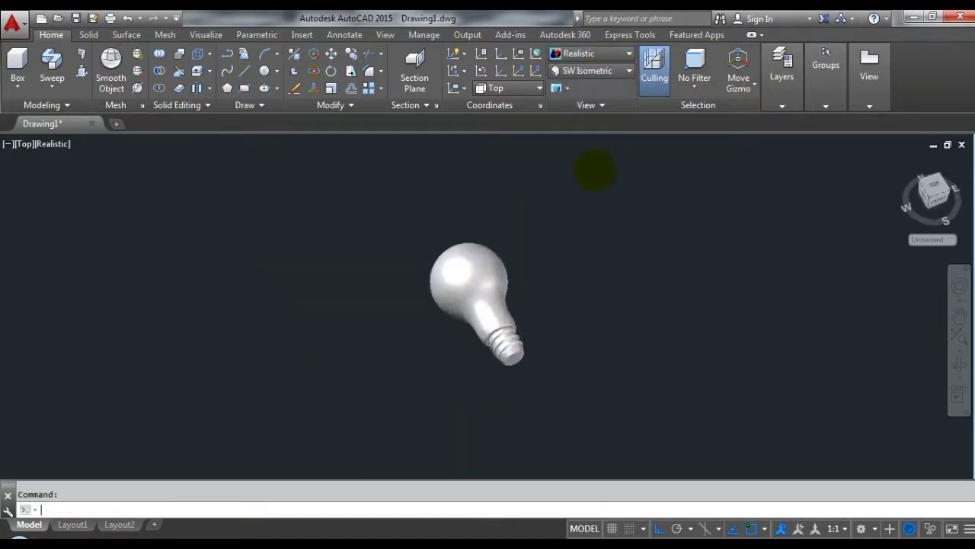
{"action": "scroll", "coordinate": [561, 304], "scroll_direction": "up", "scroll_amount": 5}
{"action": "scroll", "coordinate": [583, 366], "scroll_direction": "down", "scroll_amount": 5}
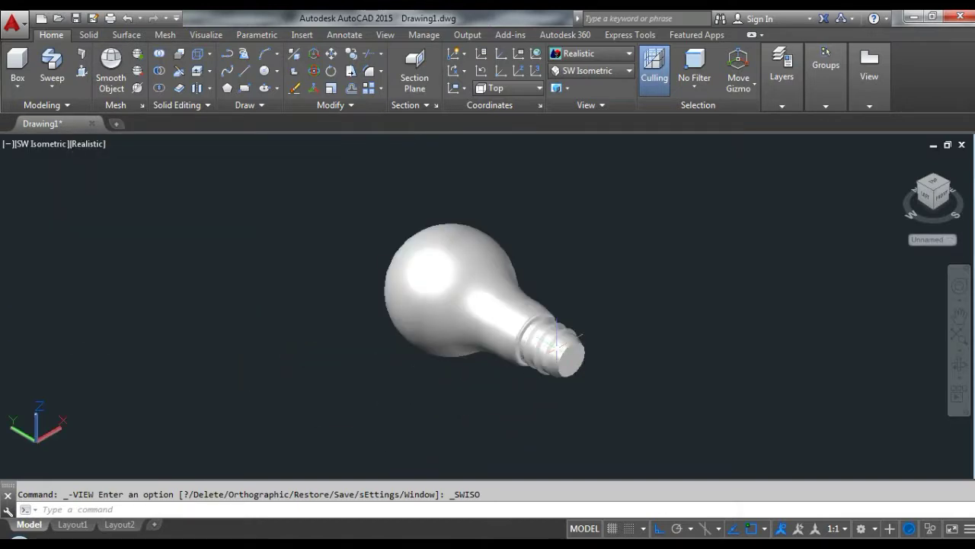
{"action": "scroll", "coordinate": [583, 366], "scroll_direction": "up", "scroll_amount": 5}
{"action": "scroll", "coordinate": [609, 320], "scroll_direction": "down", "scroll_amount": 5}
{"action": "middle_click", "coordinate": [657, 257]}
{"action": "middle_click", "coordinate": [657, 257]}
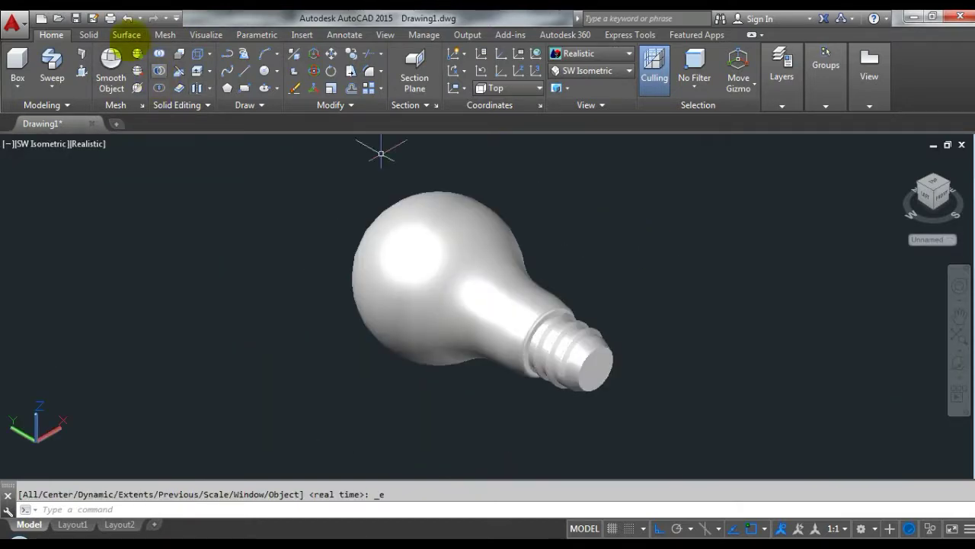
- Look down on the bulb from the Top view and zoom in
{"action": "left_click", "coordinate": [585, 70]}
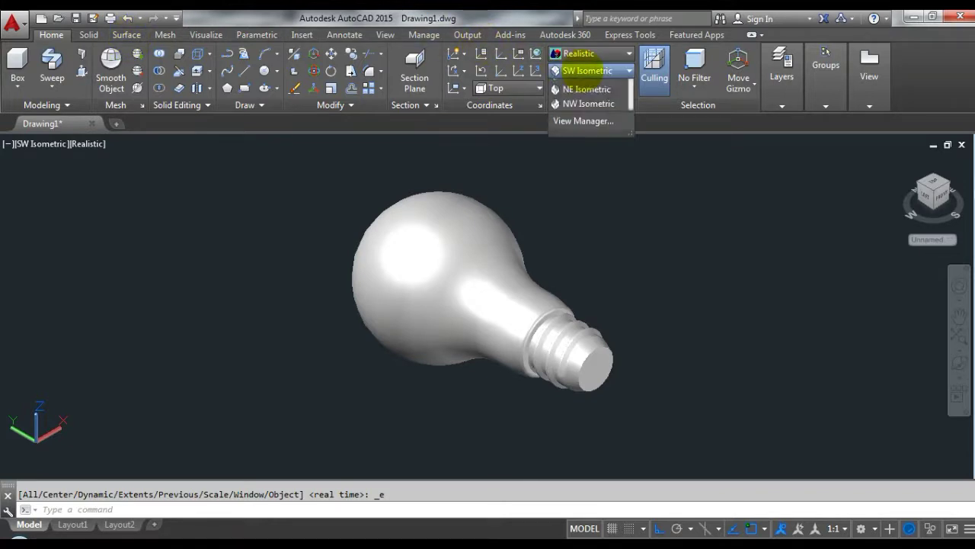
{"action": "left_click", "coordinate": [585, 87]}
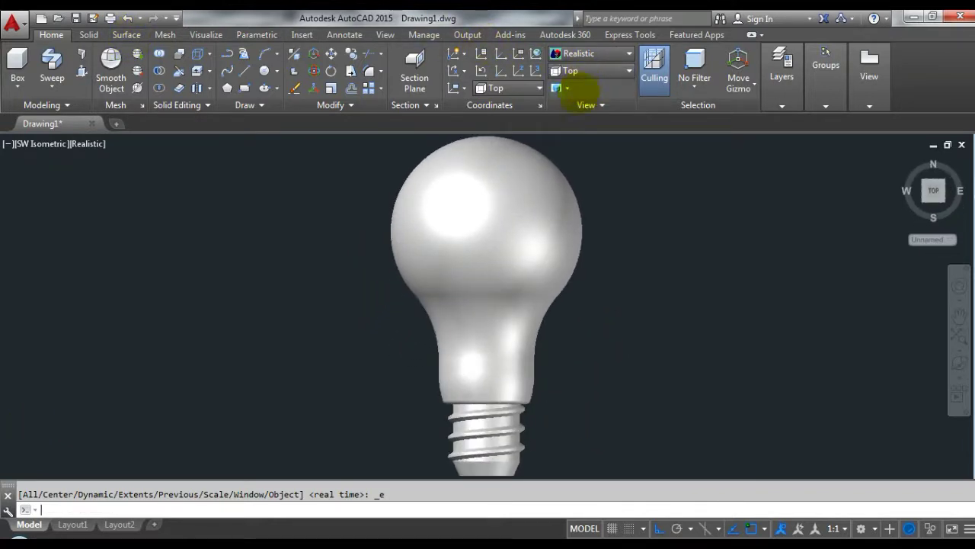
{"action": "scroll", "coordinate": [609, 282], "scroll_direction": "up", "scroll_amount": 2}
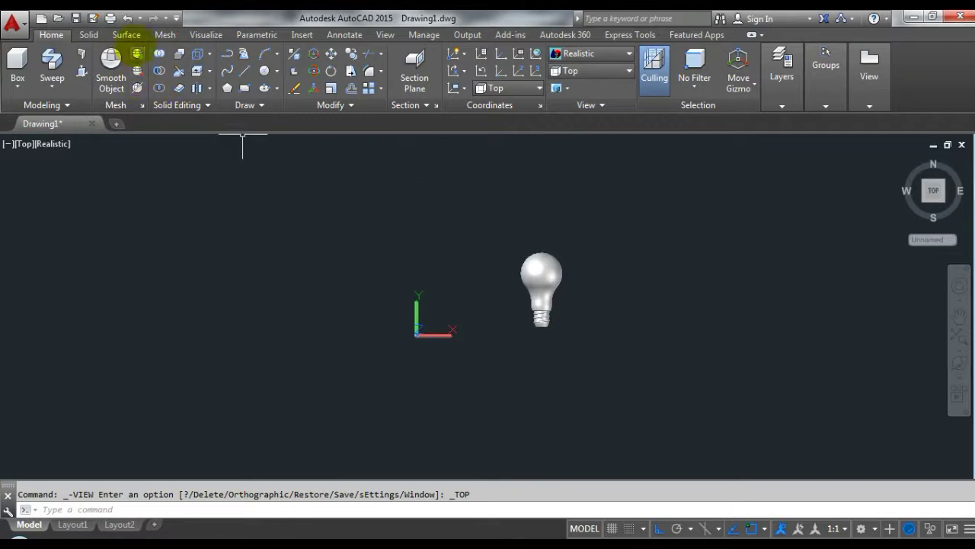
- Draw a rectangular planar floor surface around the bulb, then zoom to extents
{"action": "left_click", "coordinate": [128, 33]}
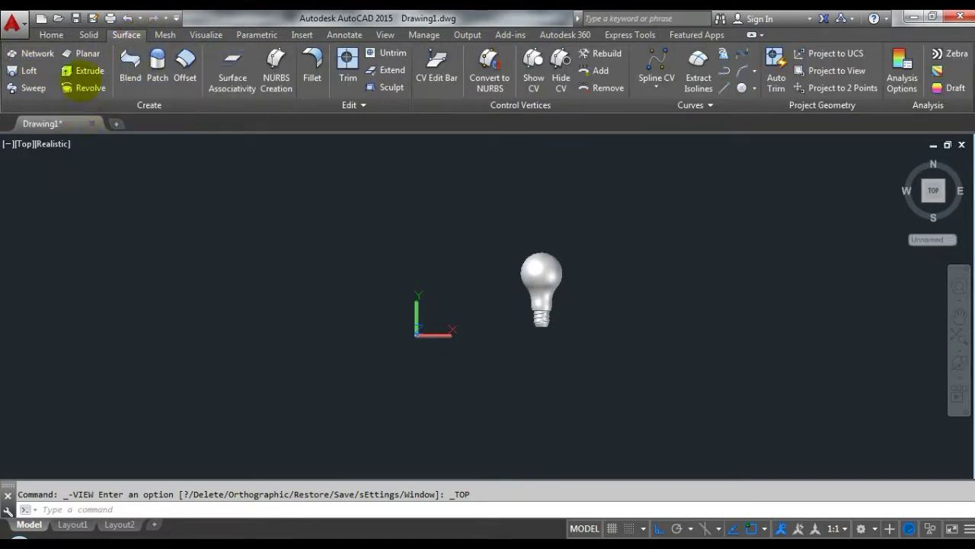
{"action": "left_click", "coordinate": [417, 187]}
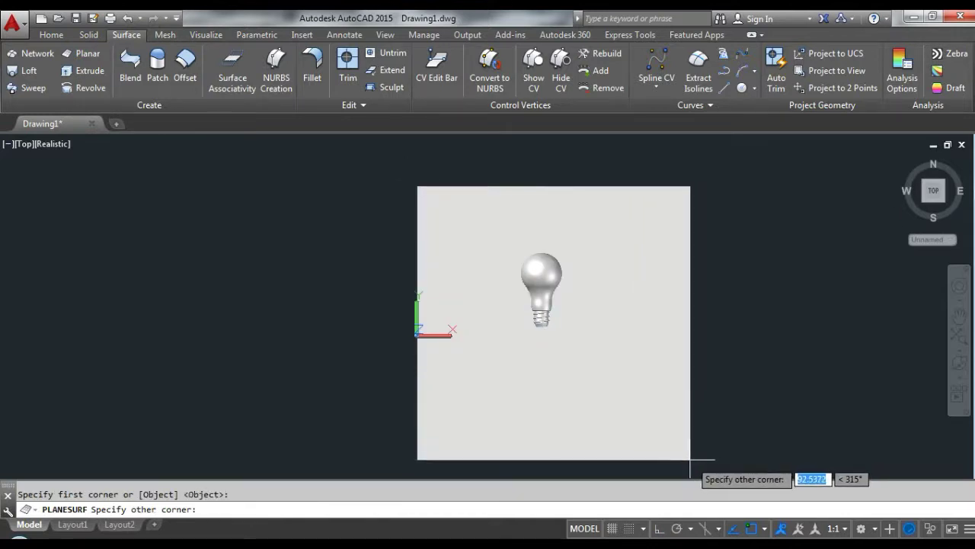
{"action": "key", "text": "Escape"}
{"action": "key", "text": "Return"}
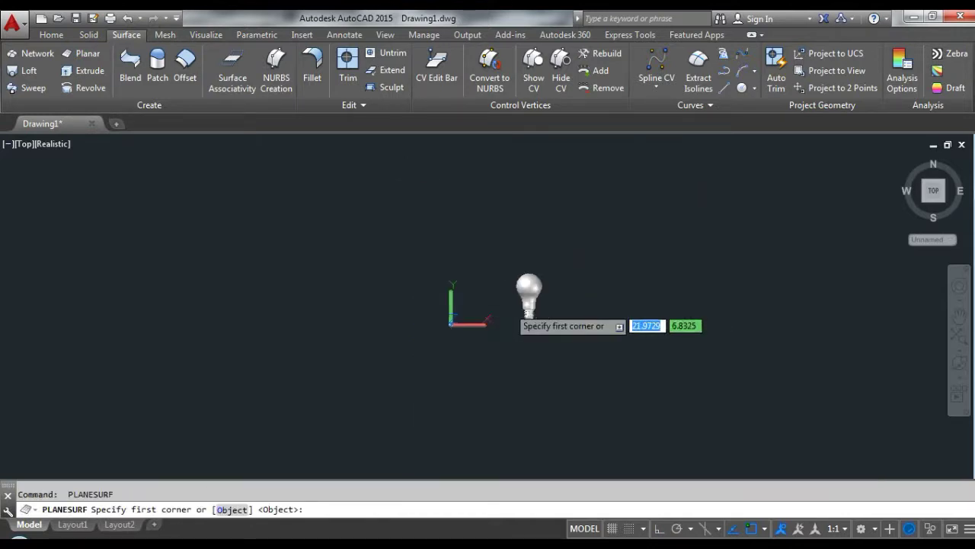
{"action": "scroll", "coordinate": [510, 306], "scroll_direction": "down", "scroll_amount": 4}
{"action": "scroll", "coordinate": [480, 232], "scroll_direction": "up", "scroll_amount": 2}
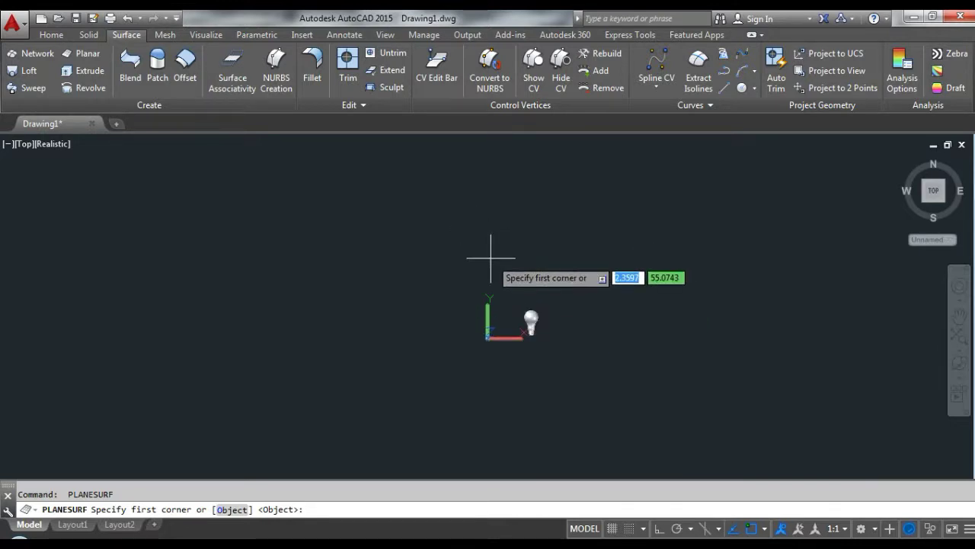
{"action": "left_click", "coordinate": [494, 276]}
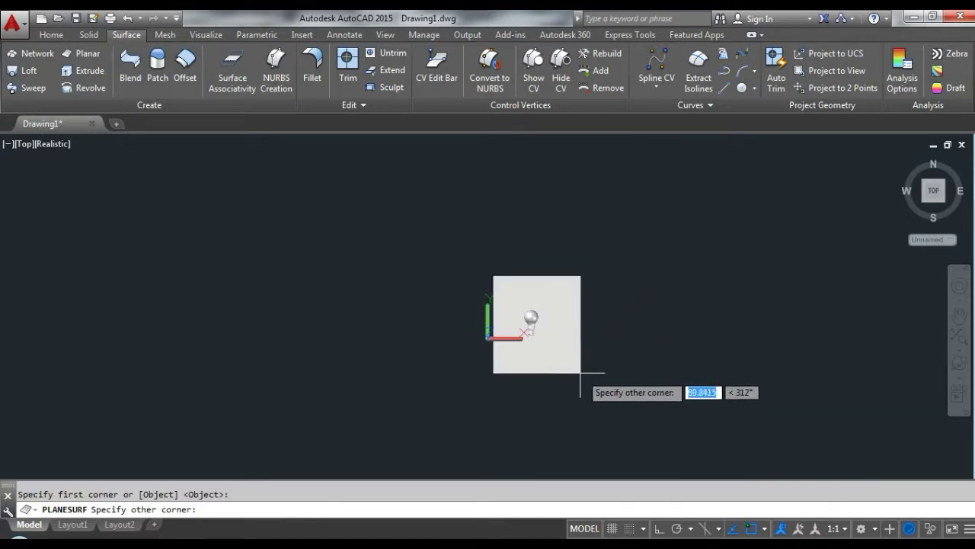
{"action": "left_click", "coordinate": [579, 376]}
{"action": "key", "text": "Escape"}
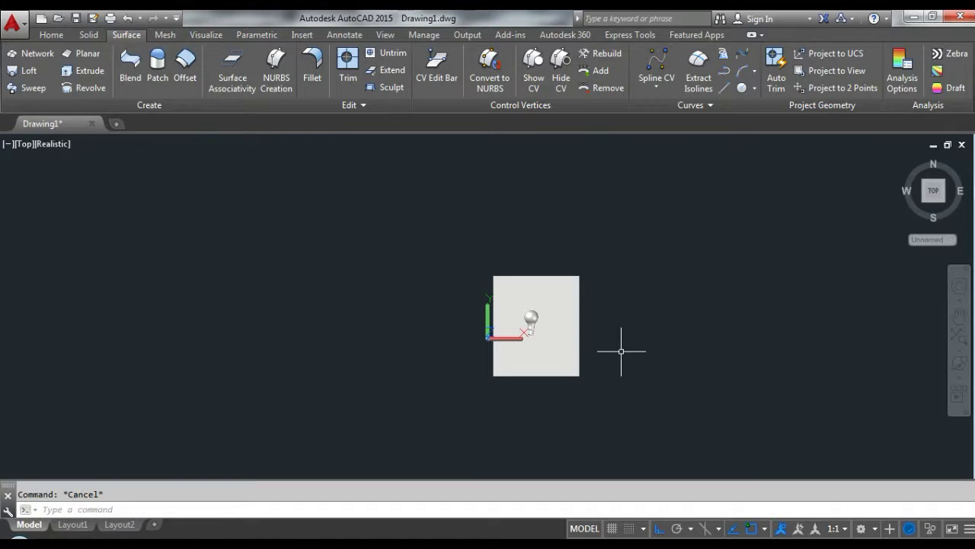
{"action": "middle_click", "coordinate": [354, 154]}
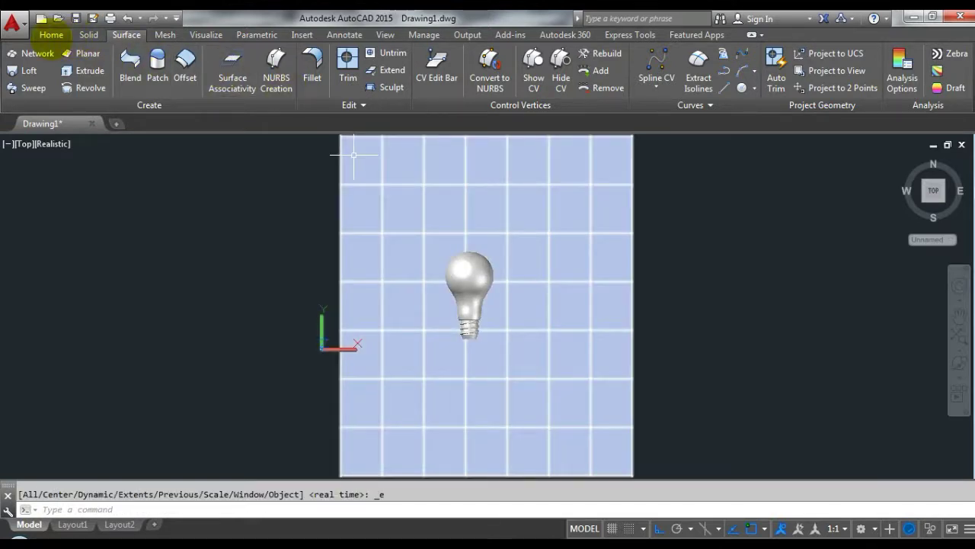
- Switch to the SW Isometric view on the Home tab
{"action": "left_click", "coordinate": [51, 35]}
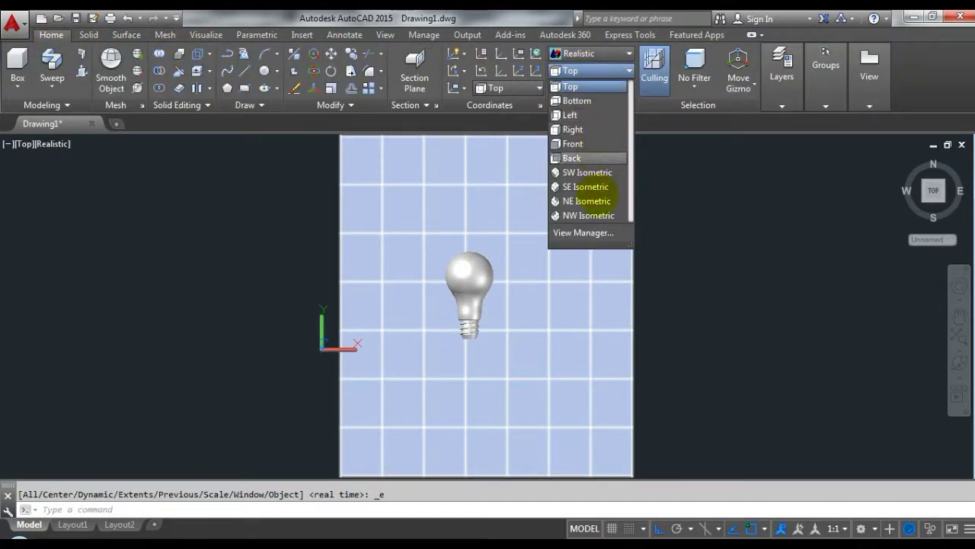
{"action": "left_click", "coordinate": [590, 172]}
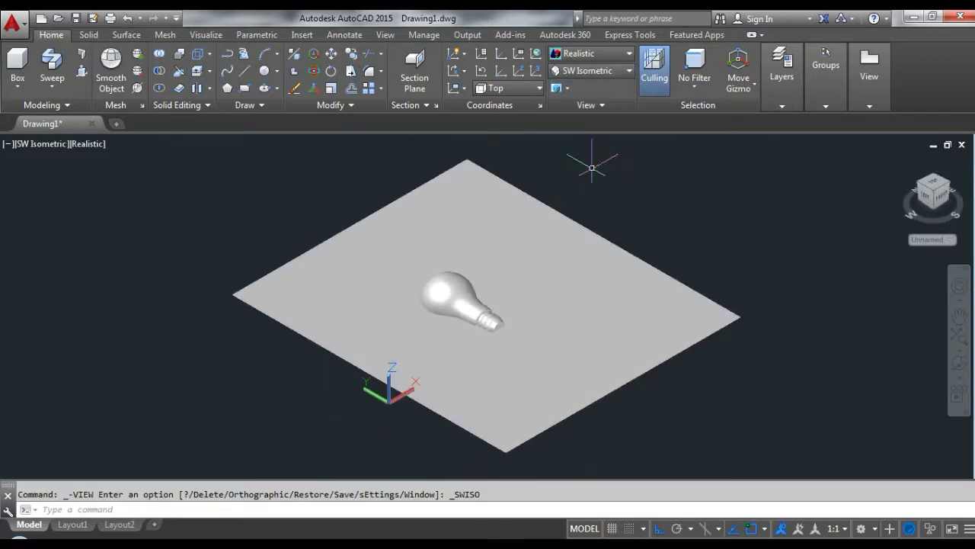
{"action": "left_click", "coordinate": [593, 77]}
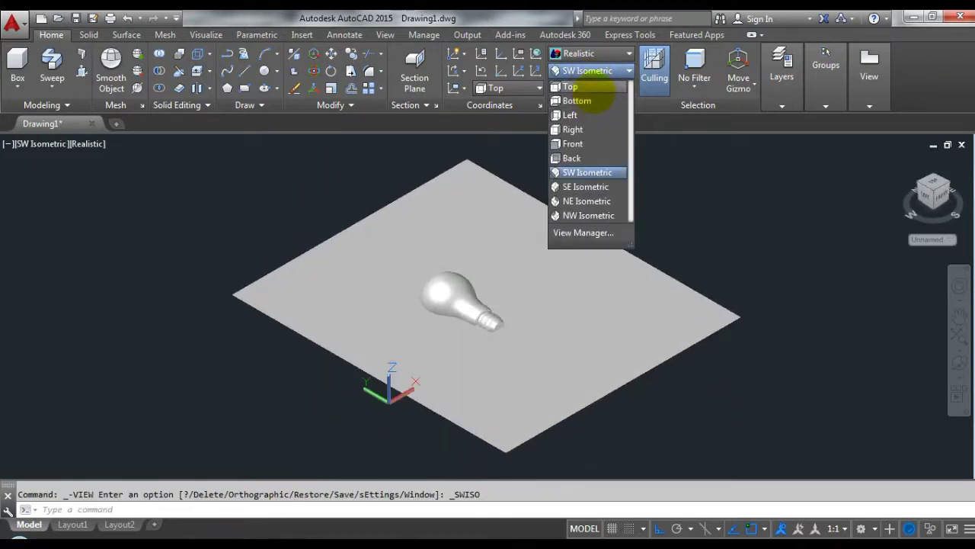
{"action": "scroll", "coordinate": [760, 308], "scroll_direction": "up", "scroll_amount": 4}
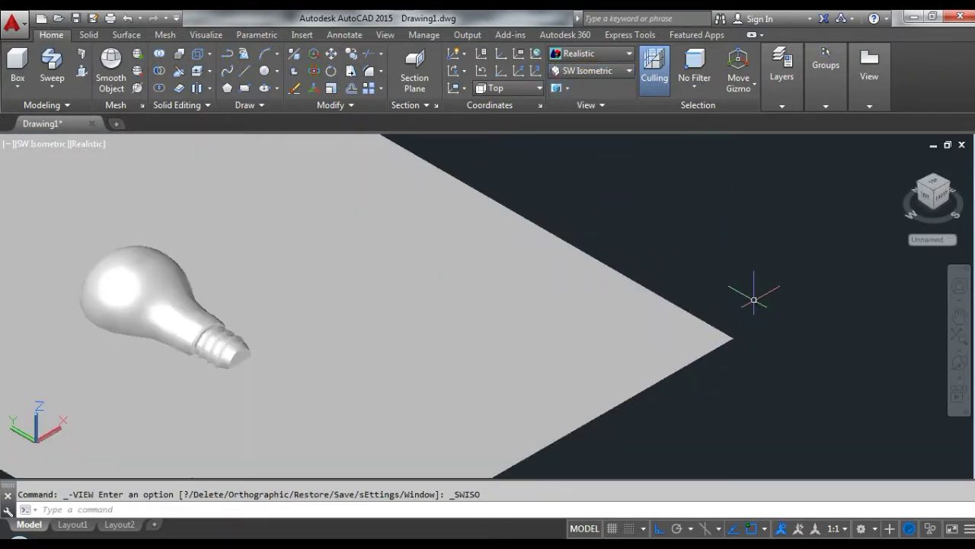
- Extrude the planar floor surface into a thin solid slab
{"action": "type", "text": "ext"}
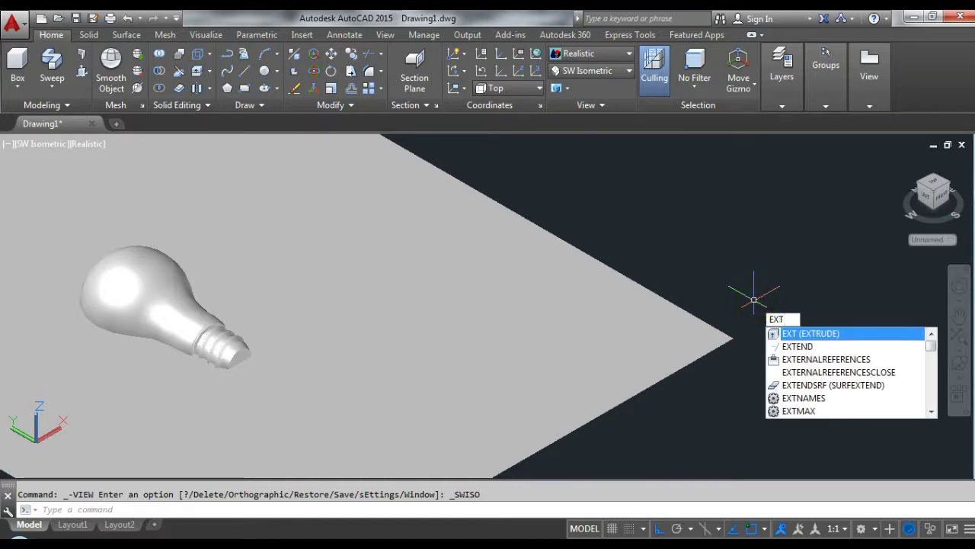
{"action": "key", "text": "Return"}
{"action": "left_click", "coordinate": [727, 343]}
{"action": "key", "text": "Return"}
{"action": "scroll", "coordinate": [733, 358], "scroll_direction": "up", "scroll_amount": 3}
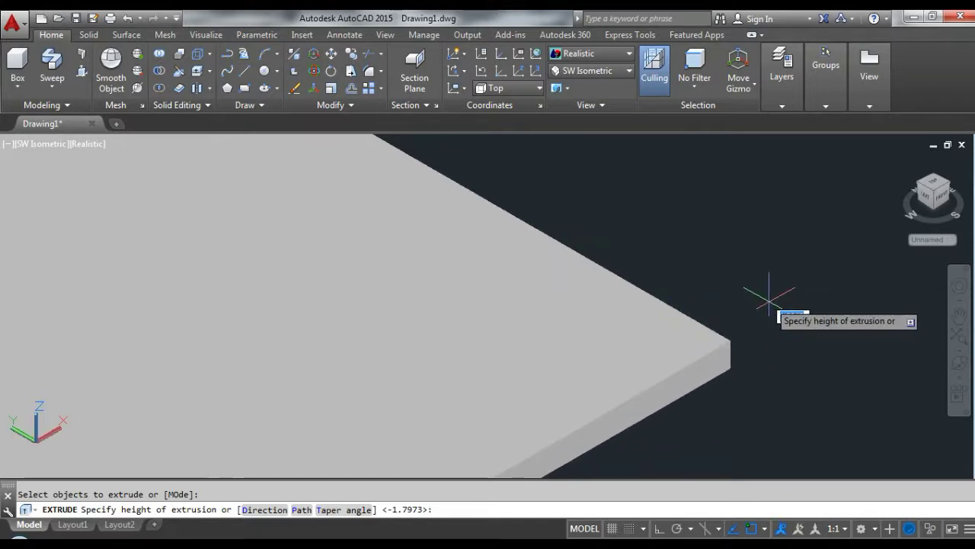
{"action": "left_click", "coordinate": [769, 297]}
{"action": "scroll", "coordinate": [760, 281], "scroll_direction": "down", "scroll_amount": 4}
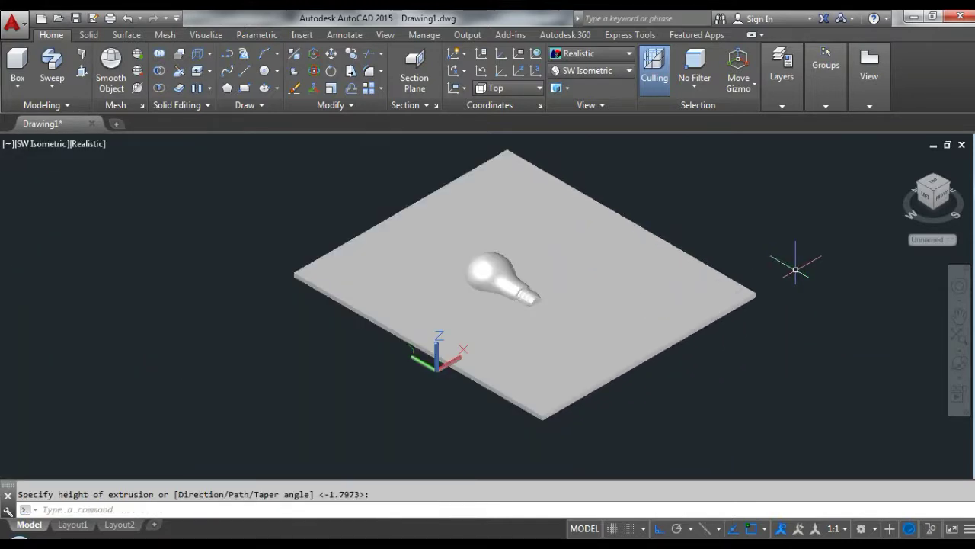
{"action": "scroll", "coordinate": [795, 269], "scroll_direction": "up", "scroll_amount": 2}
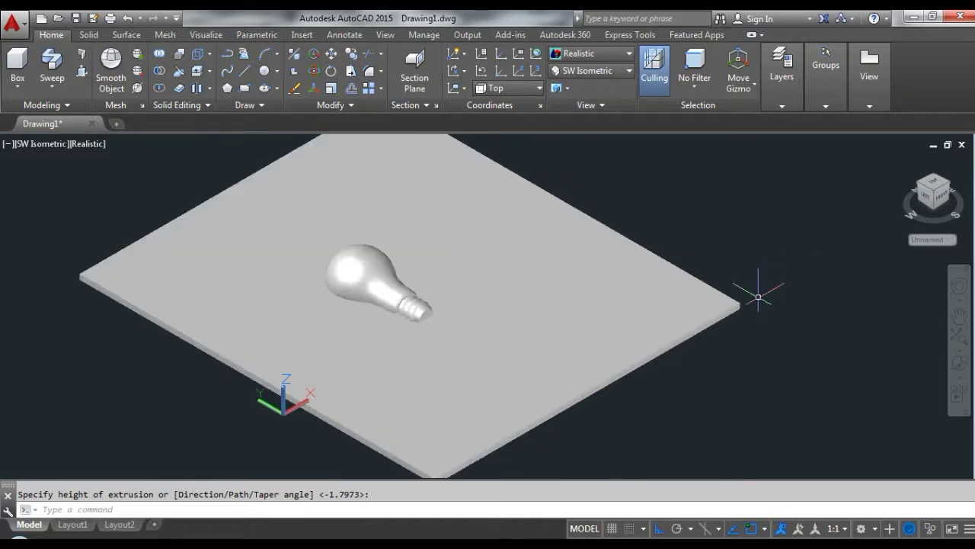
{"action": "key", "text": "Escape"}
{"action": "scroll", "coordinate": [738, 308], "scroll_direction": "up", "scroll_amount": 3}
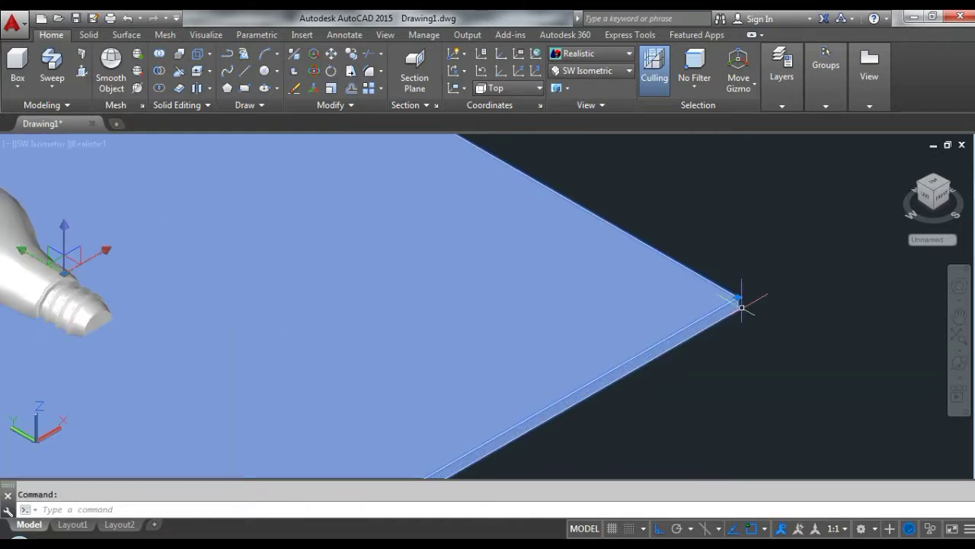
{"action": "scroll", "coordinate": [776, 271], "scroll_direction": "down", "scroll_amount": 4}
{"action": "left_click", "coordinate": [601, 73]}
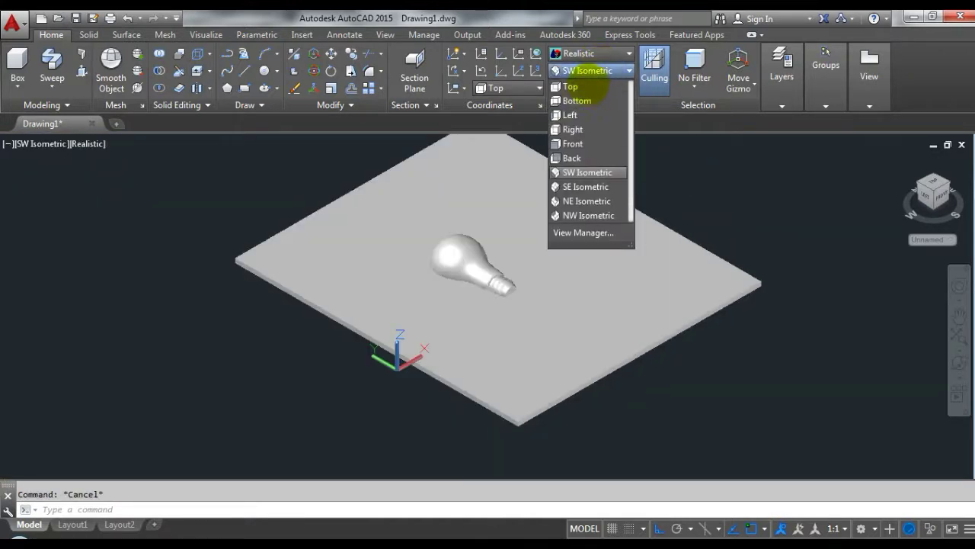
- From the Front view, move the slab straight down below the bulb, then view from Left
{"action": "left_click", "coordinate": [573, 144]}
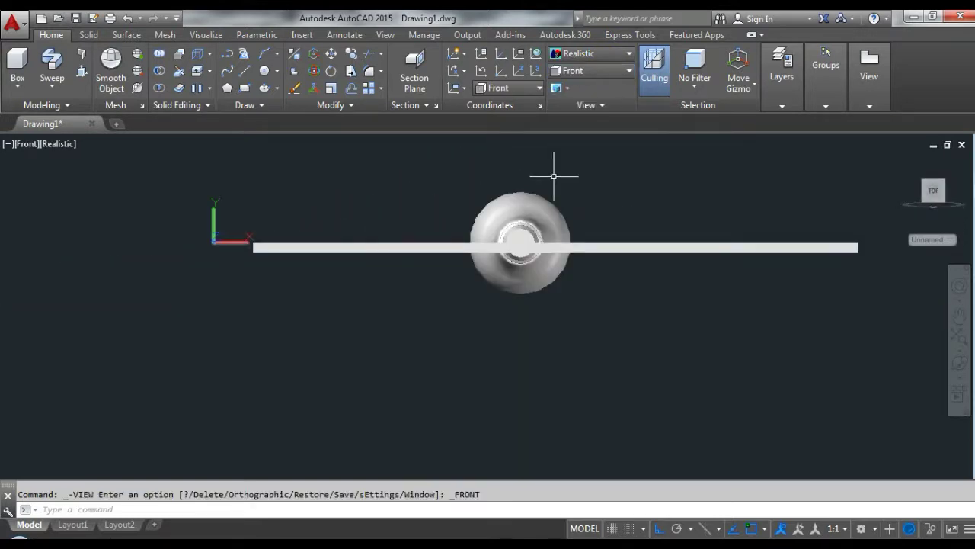
{"action": "left_click", "coordinate": [648, 247]}
{"action": "left_click", "coordinate": [628, 207]}
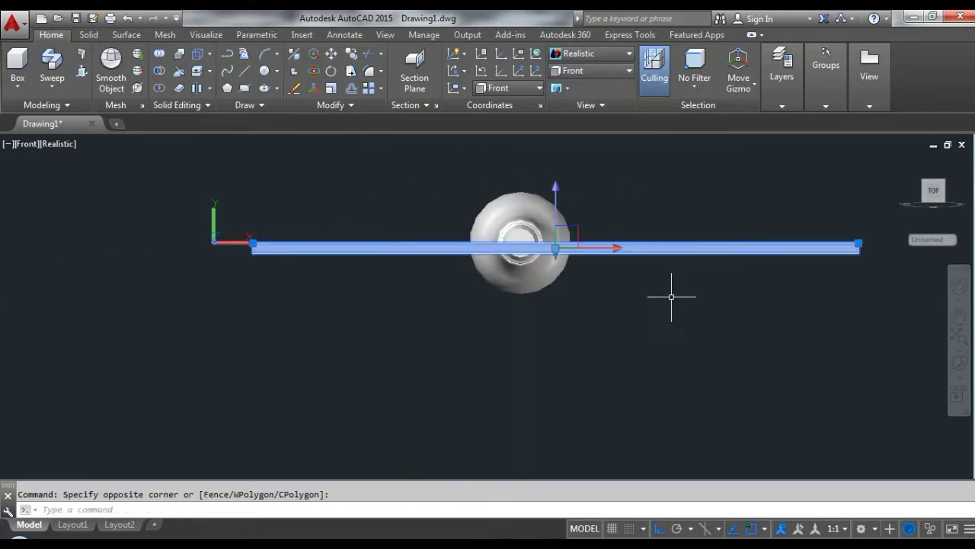
{"action": "type", "text": "m"}
{"action": "key", "text": "Return"}
{"action": "scroll", "coordinate": [624, 263], "scroll_direction": "up", "scroll_amount": 2}
{"action": "scroll", "coordinate": [610, 274], "scroll_direction": "up", "scroll_amount": 2}
{"action": "left_click", "coordinate": [587, 252]}
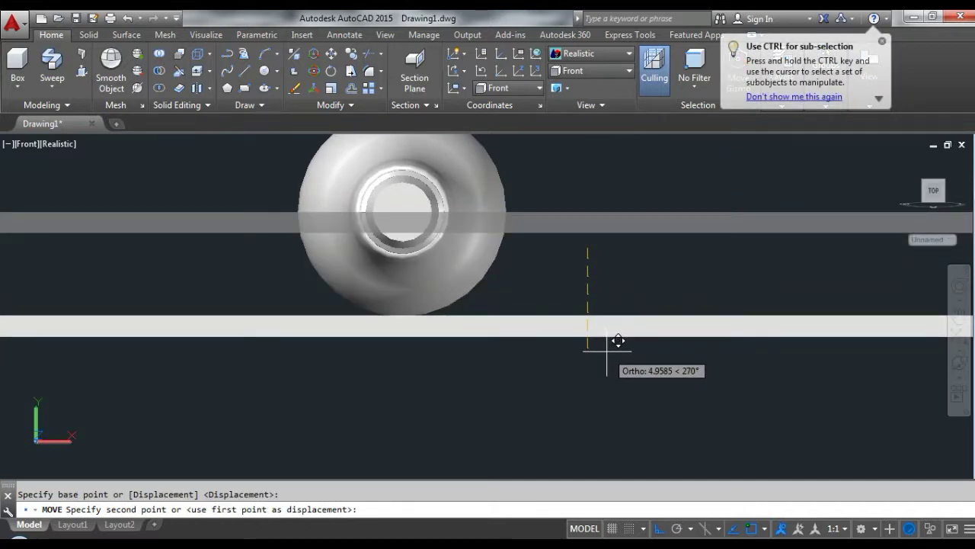
{"action": "left_click", "coordinate": [604, 352]}
{"action": "left_click", "coordinate": [597, 70]}
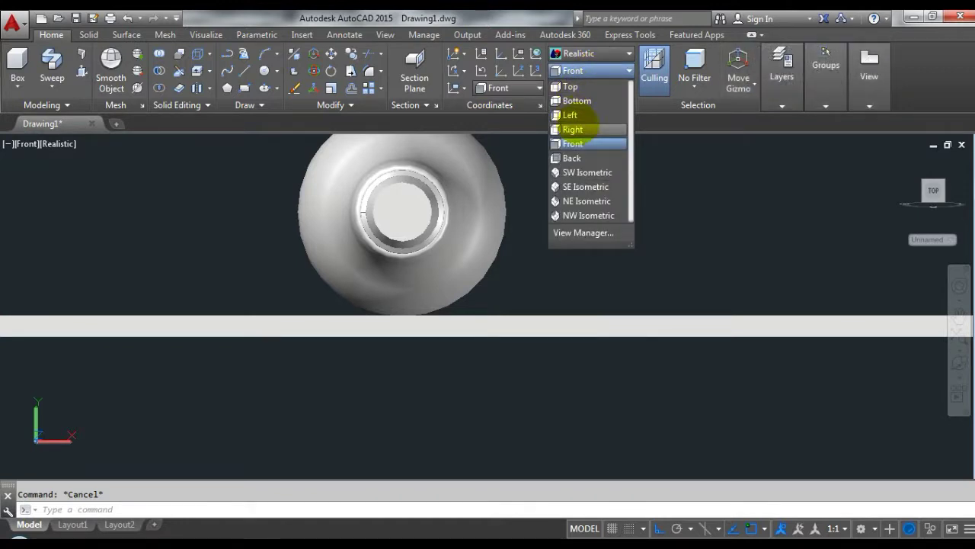
{"action": "left_click", "coordinate": [573, 113]}
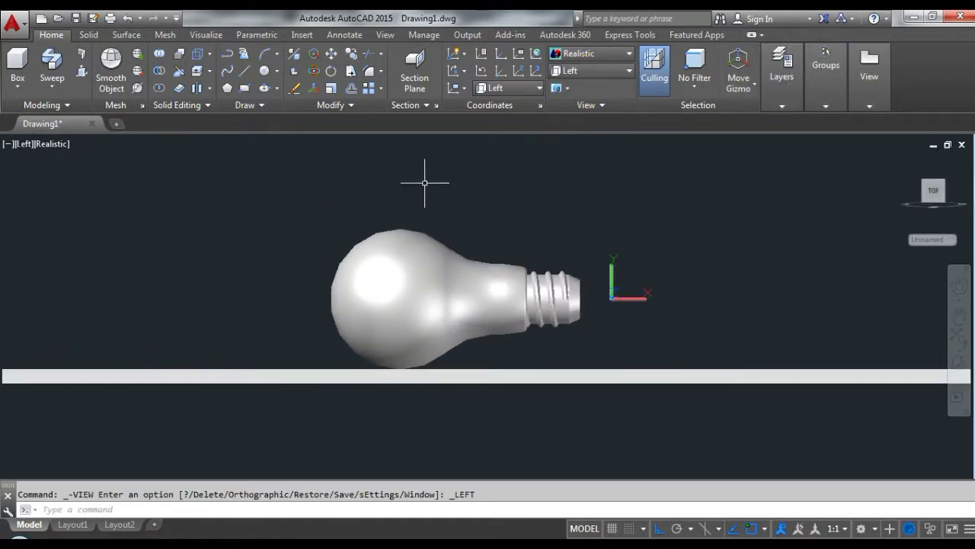
- Make a first rotation of the bulb about its axis and turn off Ortho mode
{"action": "scroll", "coordinate": [581, 303], "scroll_direction": "up", "scroll_amount": 2}
{"action": "left_click", "coordinate": [628, 354]}
{"action": "left_click", "coordinate": [450, 228]}
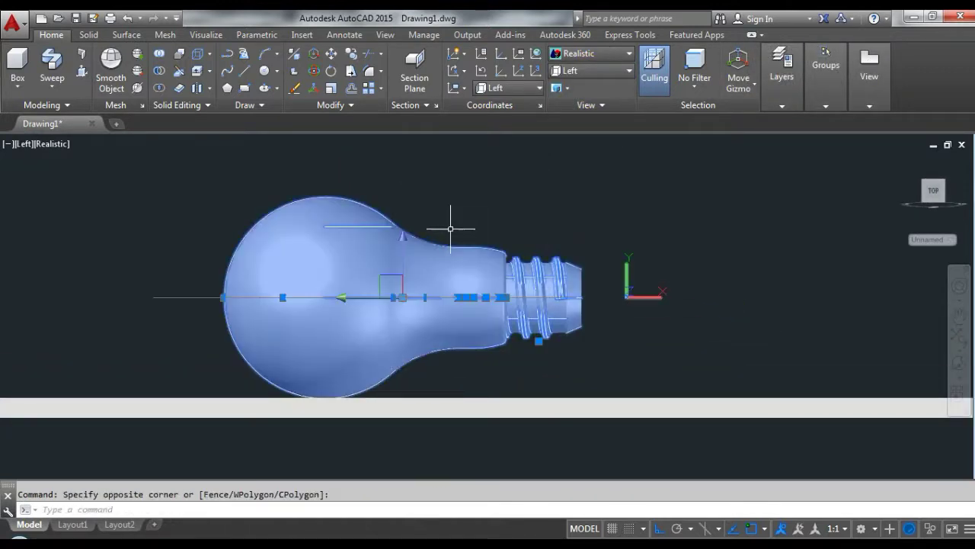
{"action": "type", "text": "o"}
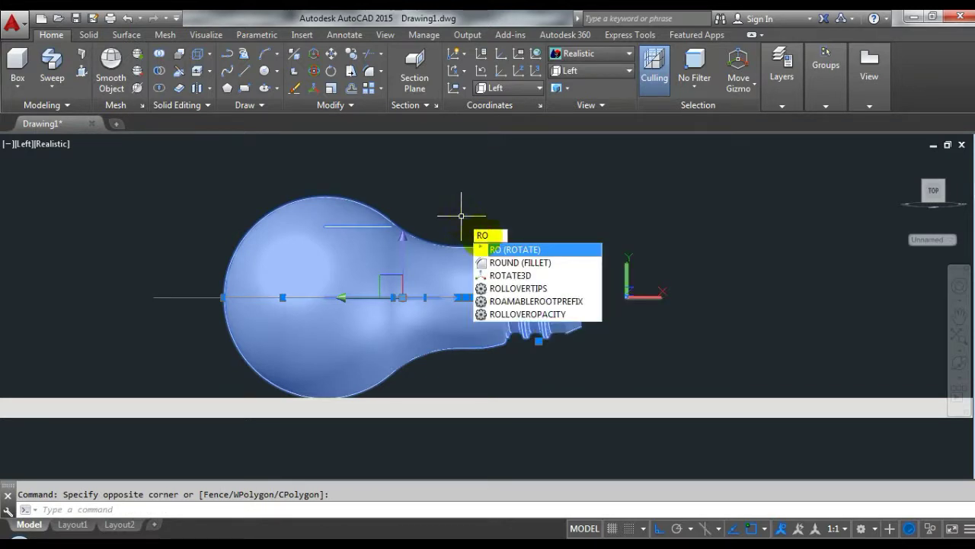
{"action": "key", "text": "Return"}
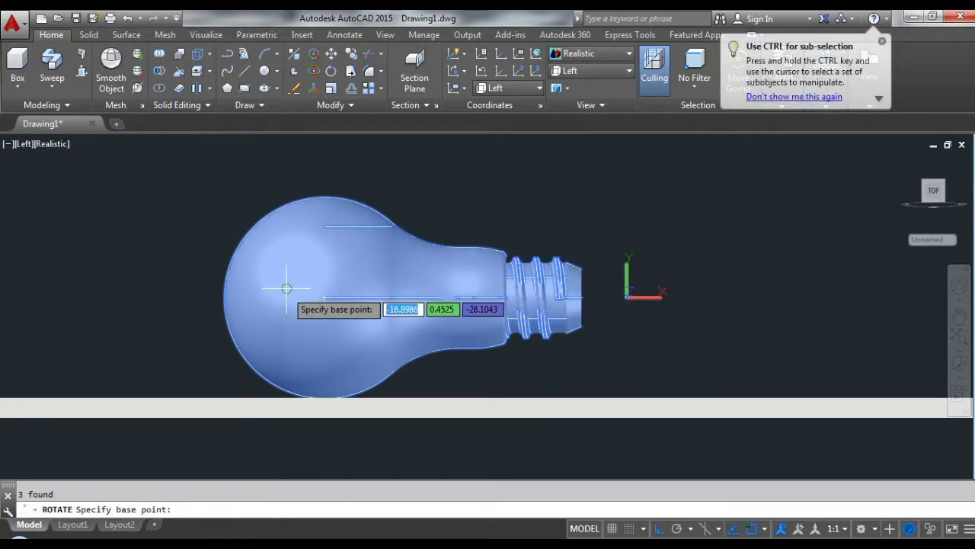
{"action": "left_click", "coordinate": [286, 288]}
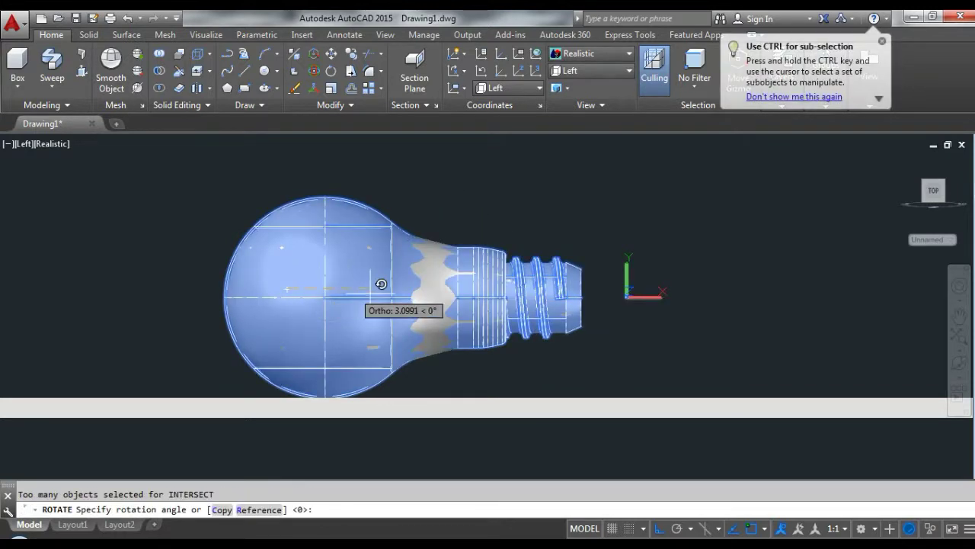
{"action": "left_click", "coordinate": [723, 293]}
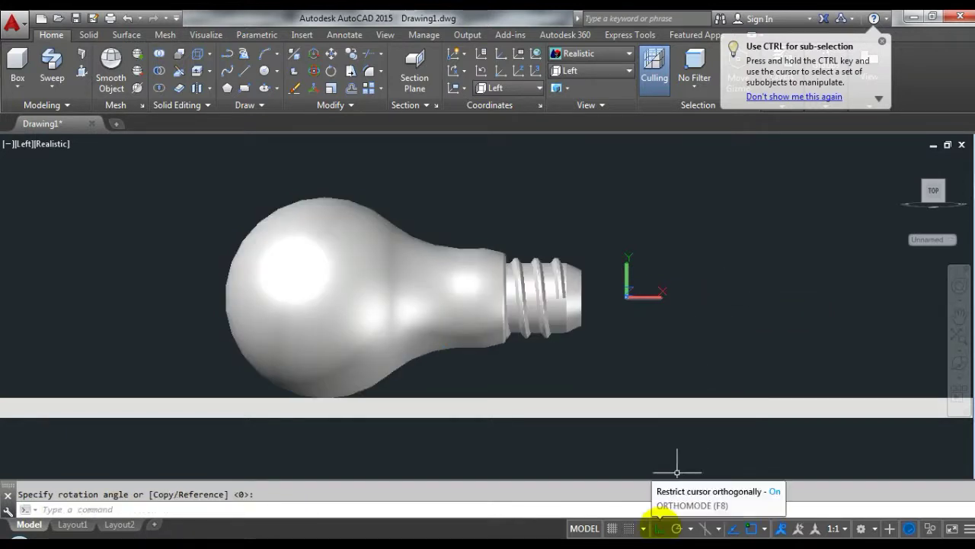
{"action": "left_click", "coordinate": [657, 528]}
{"action": "key", "text": "Escape"}
- Reselect the bulb and try a Reference rotation, then cancel it
{"action": "left_click", "coordinate": [190, 163]}
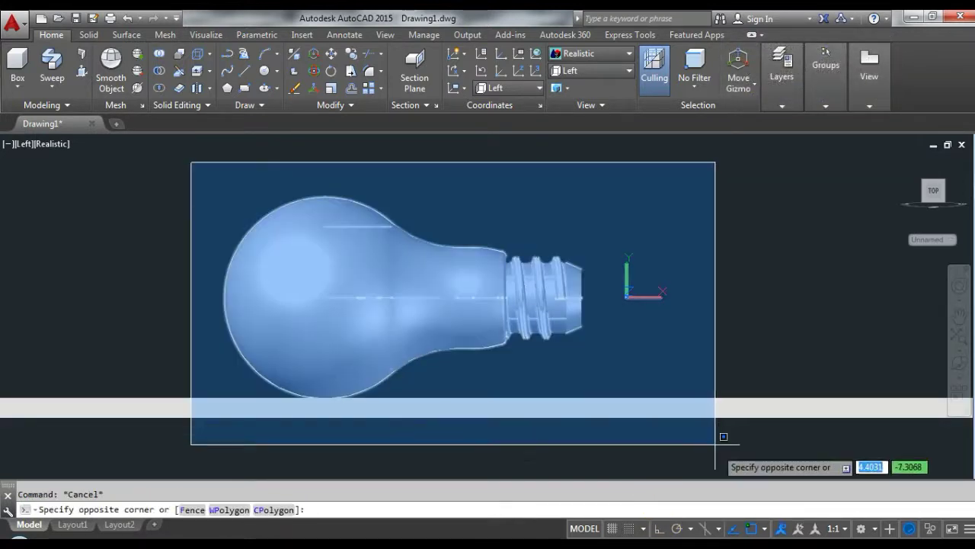
{"action": "left_click", "coordinate": [716, 446]}
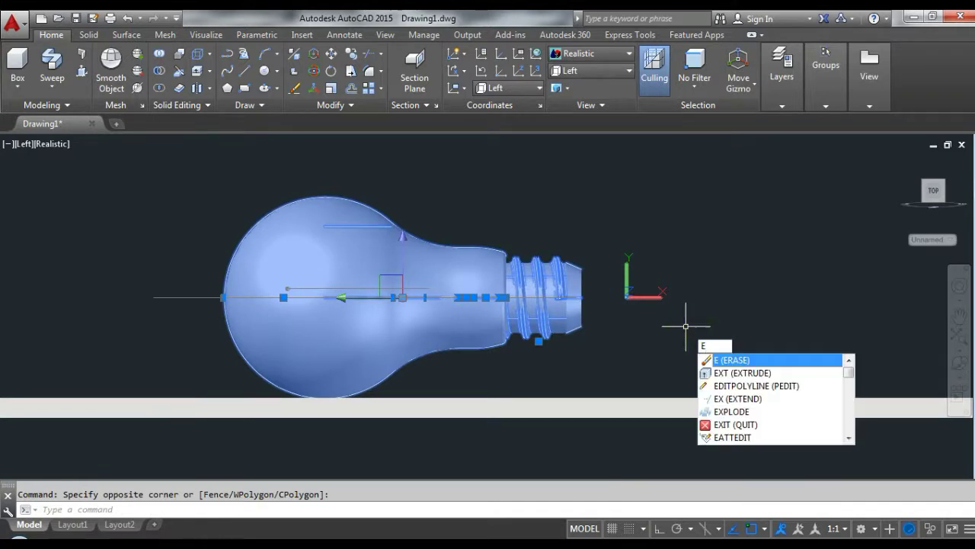
{"action": "key", "text": "Escape"}
{"action": "left_click", "coordinate": [185, 167]}
{"action": "left_click", "coordinate": [663, 450]}
{"action": "left_click", "coordinate": [643, 429]}
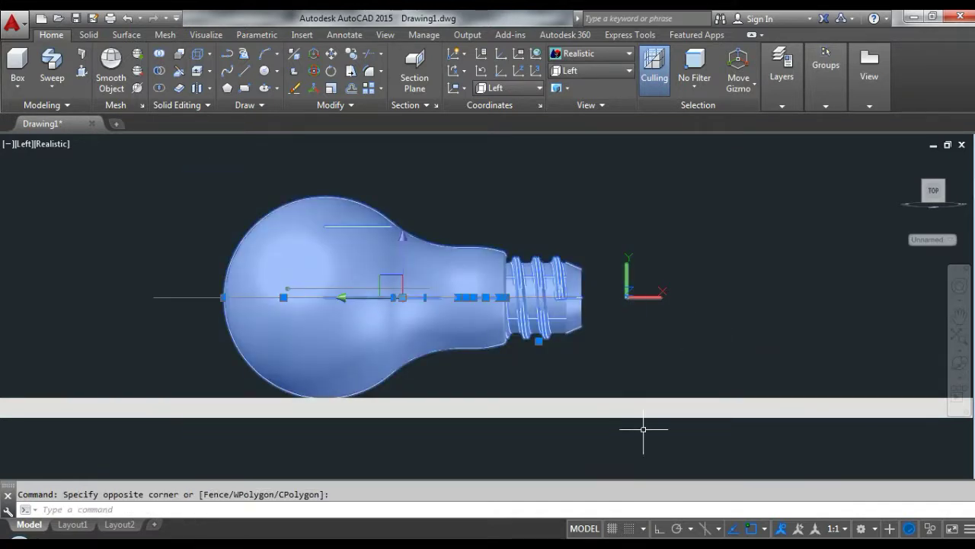
{"action": "type", "text": "o"}
{"action": "key", "text": "Return"}
{"action": "left_click", "coordinate": [358, 297]}
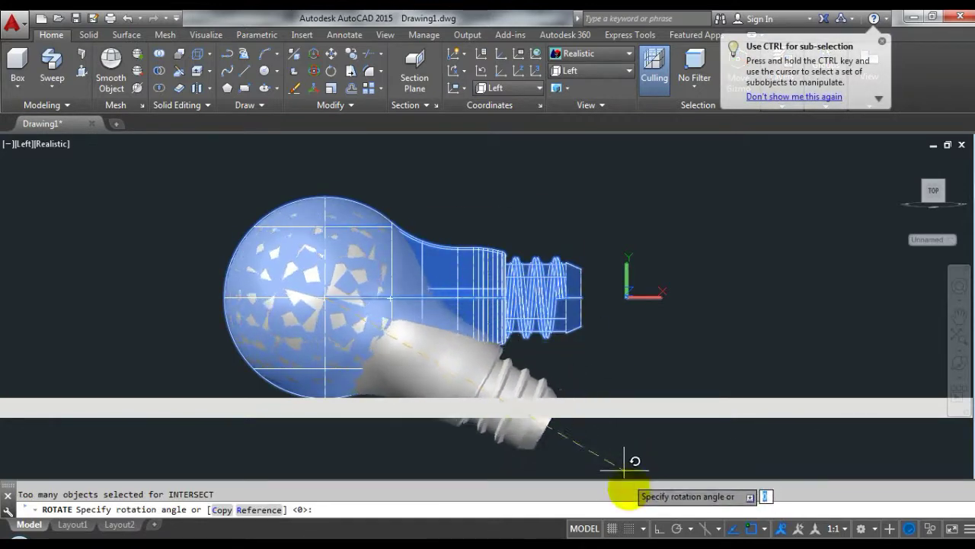
{"action": "left_click", "coordinate": [259, 509]}
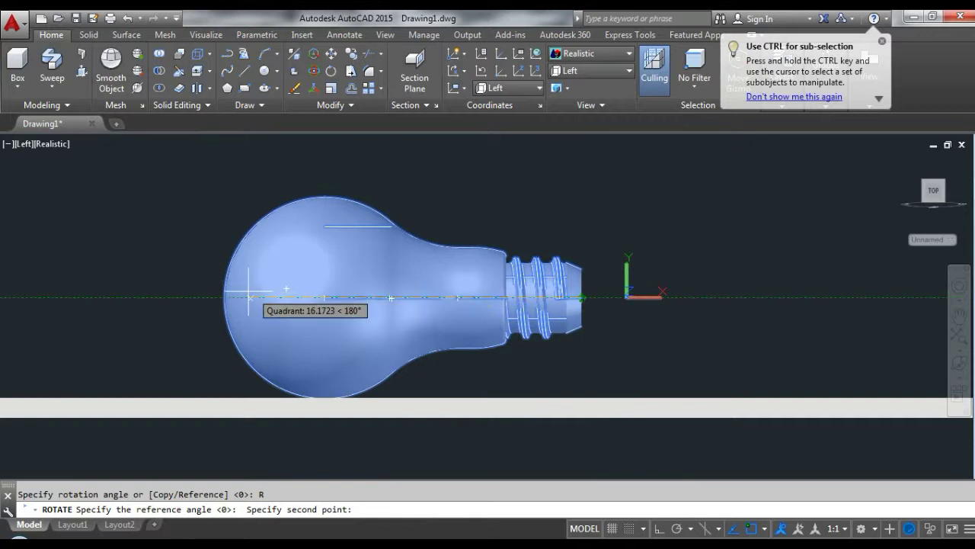
{"action": "key", "text": "Escape"}
{"action": "key", "text": "Return"}
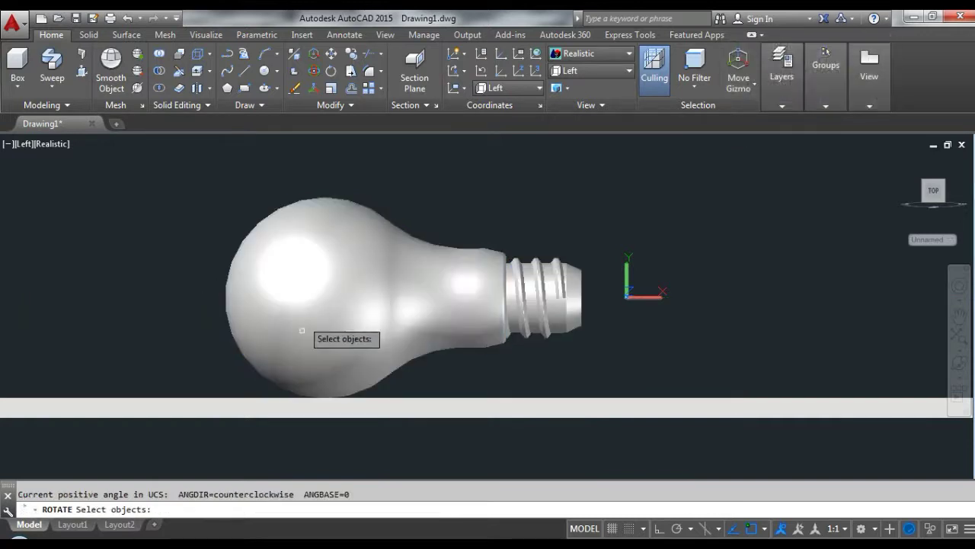
{"action": "key", "text": "Escape"}
- Rotate the whole bulb about its centre so the threaded base tilts downward
{"action": "left_click", "coordinate": [336, 394]}
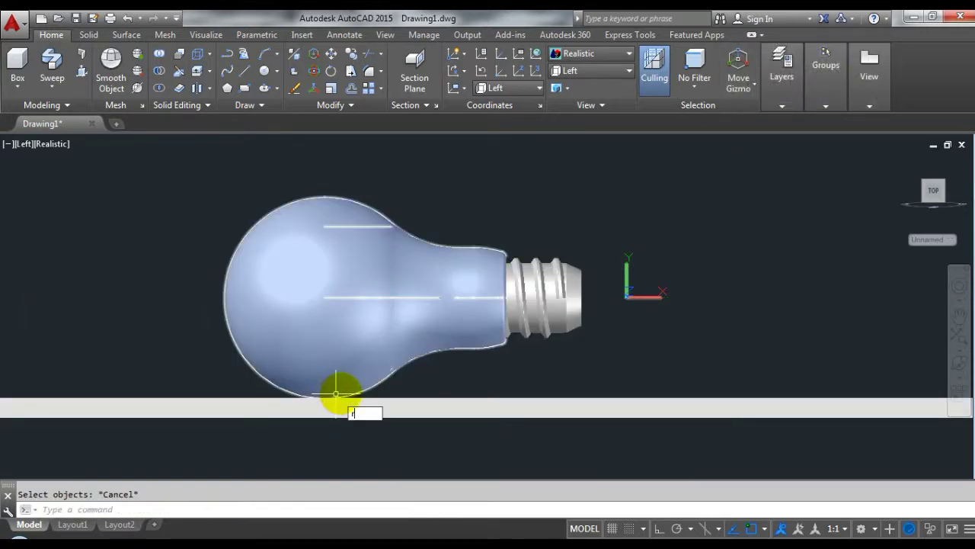
{"action": "type", "text": "o"}
{"action": "key", "text": "Return"}
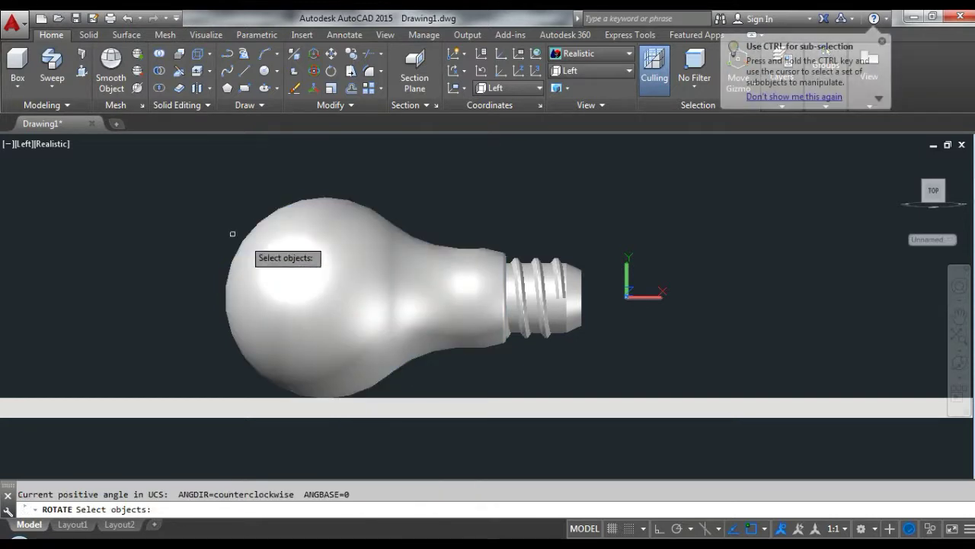
{"action": "left_click", "coordinate": [192, 182]}
{"action": "left_click", "coordinate": [631, 419]}
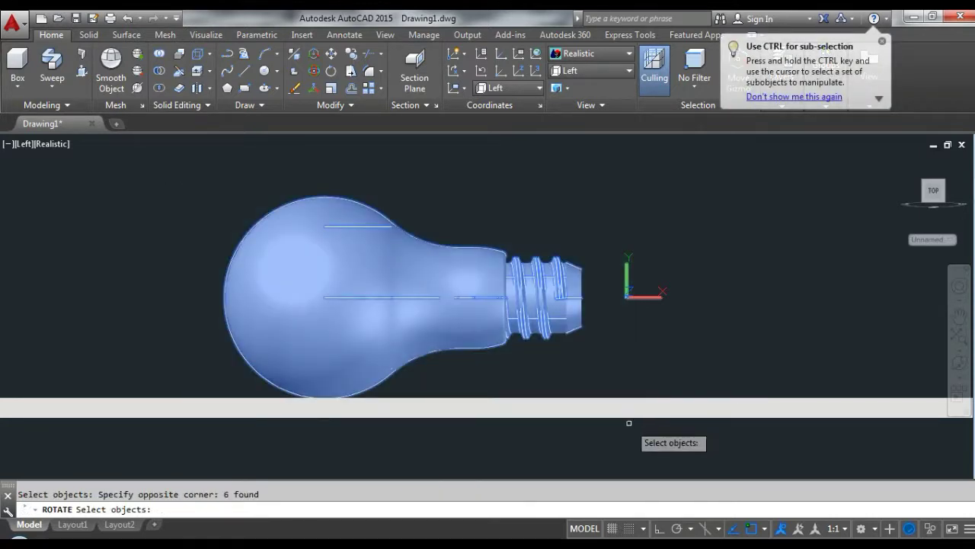
{"action": "key", "text": "Return"}
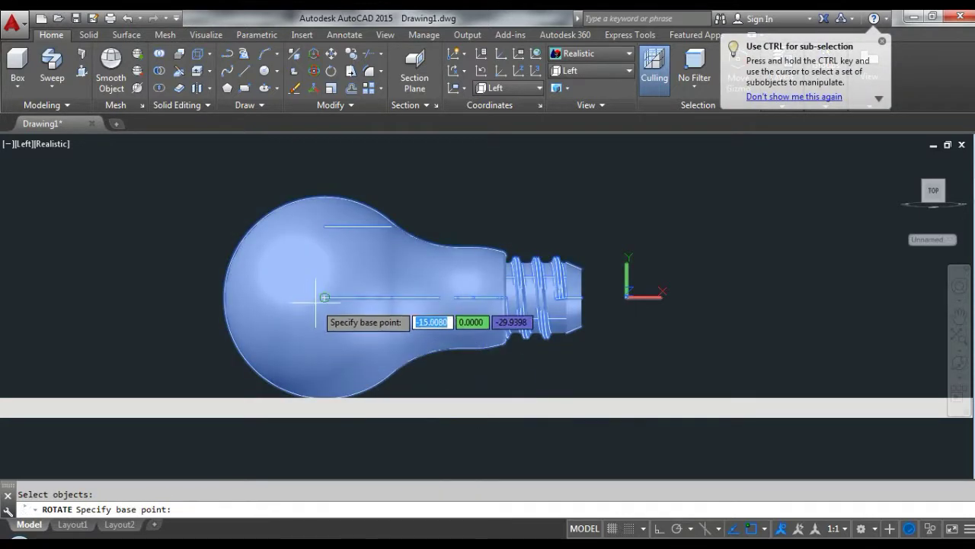
{"action": "left_click", "coordinate": [325, 297]}
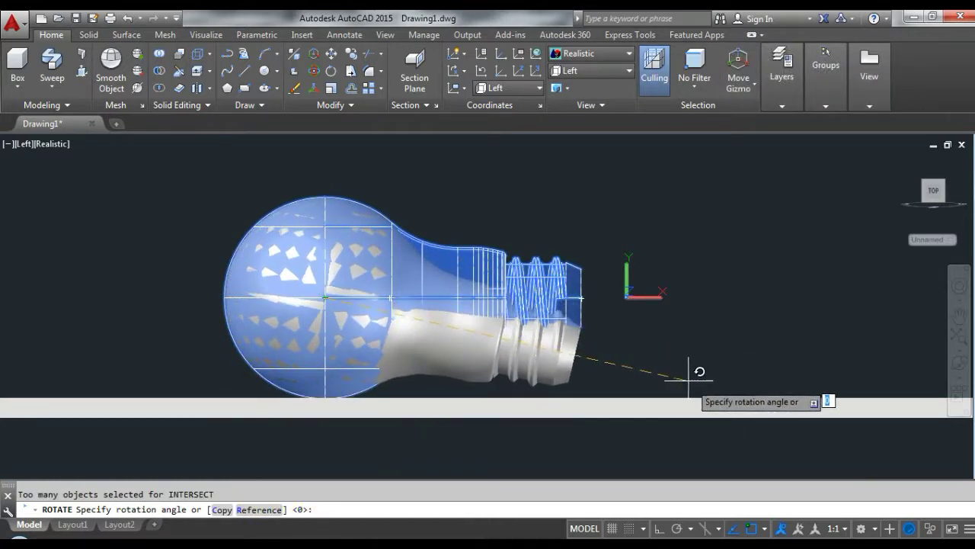
{"action": "left_click", "coordinate": [837, 440]}
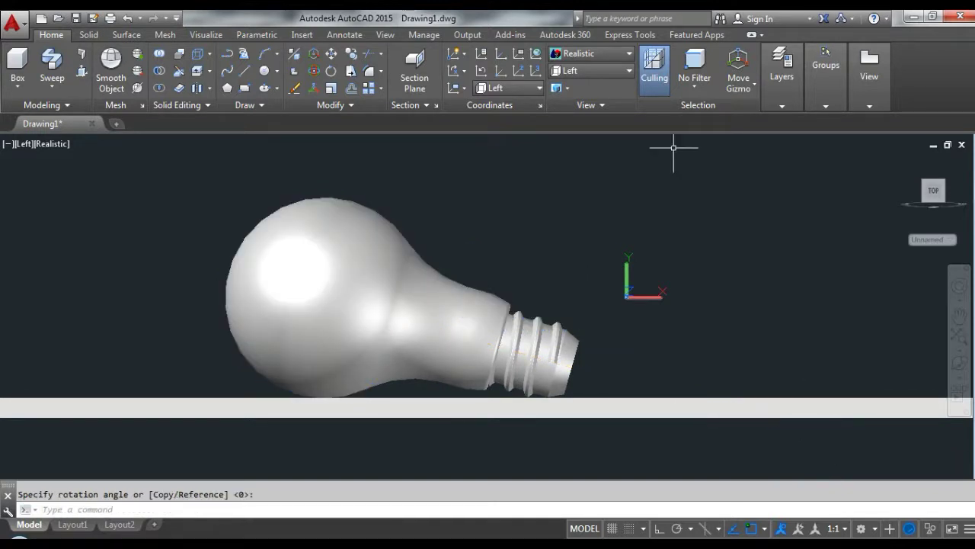
{"action": "left_click", "coordinate": [603, 70]}
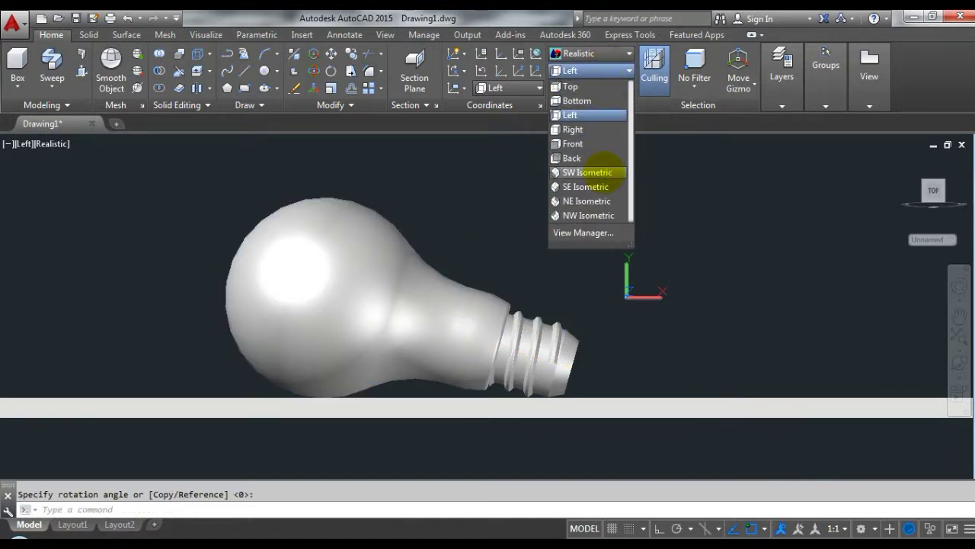
- Switch to the SW Isometric view
{"action": "left_click", "coordinate": [592, 173]}
{"action": "scroll", "coordinate": [698, 243], "scroll_direction": "up", "scroll_amount": 2}
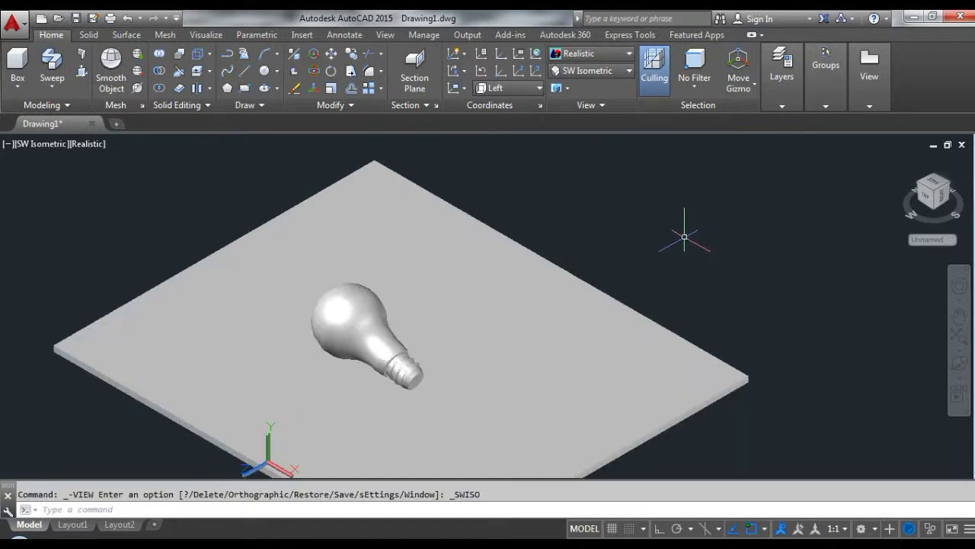
{"action": "scroll", "coordinate": [686, 229], "scroll_direction": "down", "scroll_amount": 3}
{"action": "scroll", "coordinate": [681, 217], "scroll_direction": "up", "scroll_amount": 2}
{"action": "type", "text": "R"}
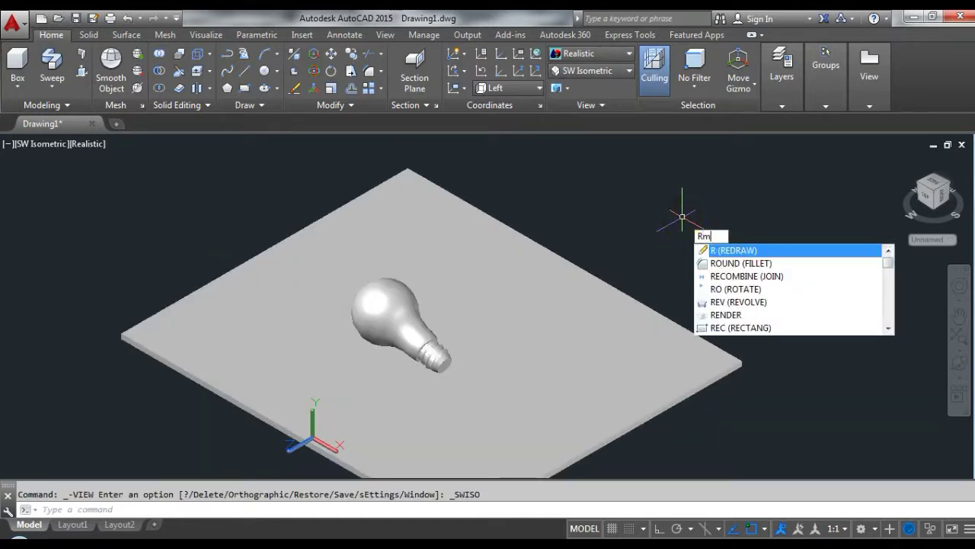
- Add Clear solid glass from the Glass category and apply it to the bulb
{"action": "type", "text": "at"}
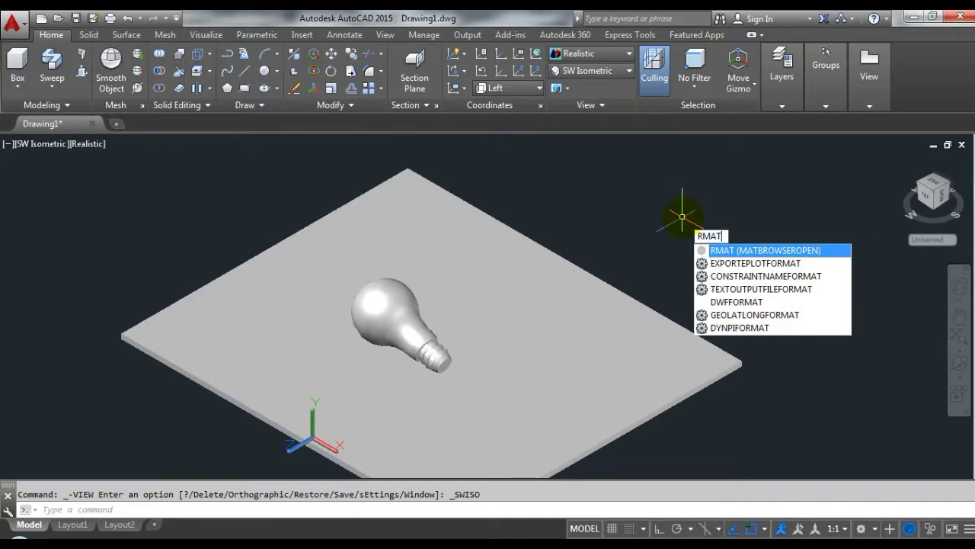
{"action": "key", "text": "Return"}
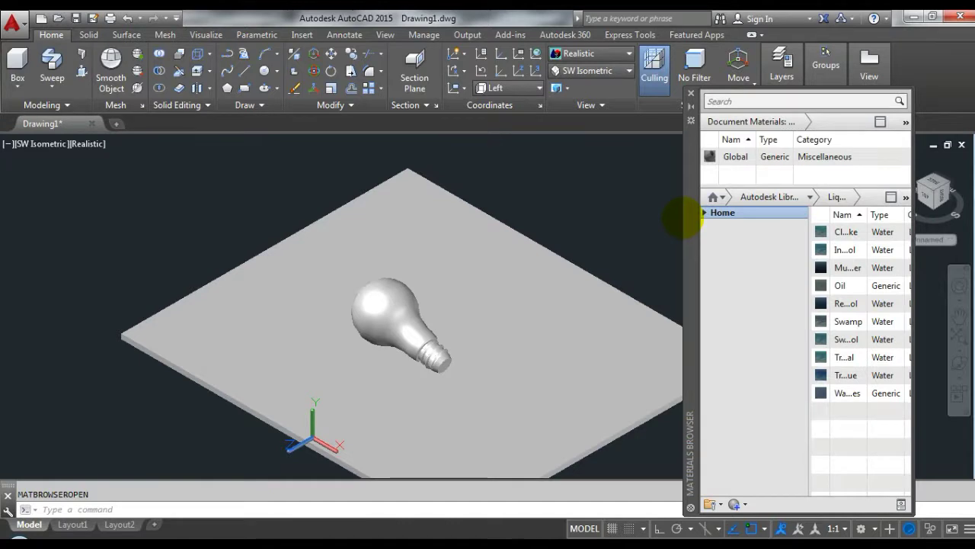
{"action": "left_click", "coordinate": [810, 197]}
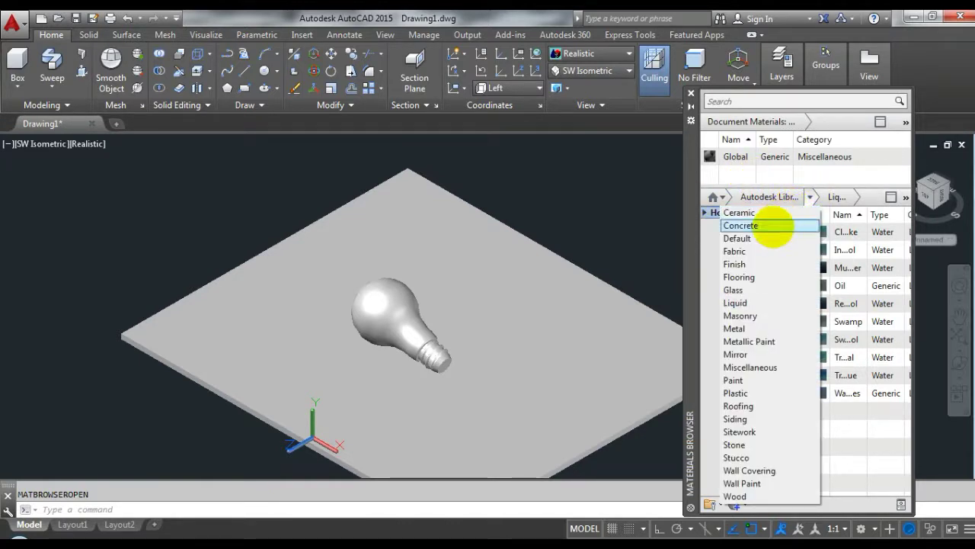
{"action": "left_click", "coordinate": [762, 290]}
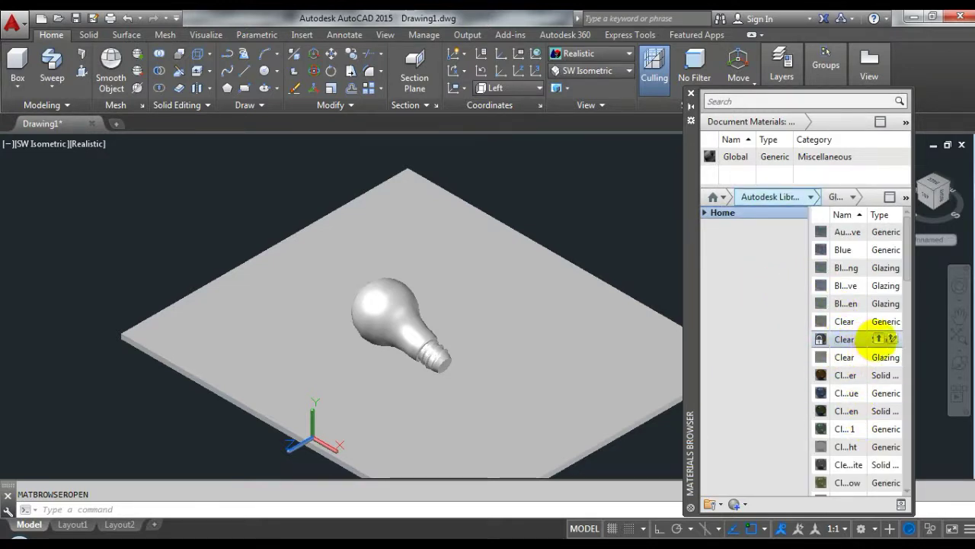
{"action": "left_click", "coordinate": [878, 339]}
{"action": "mouse_move", "coordinate": [800, 156]}
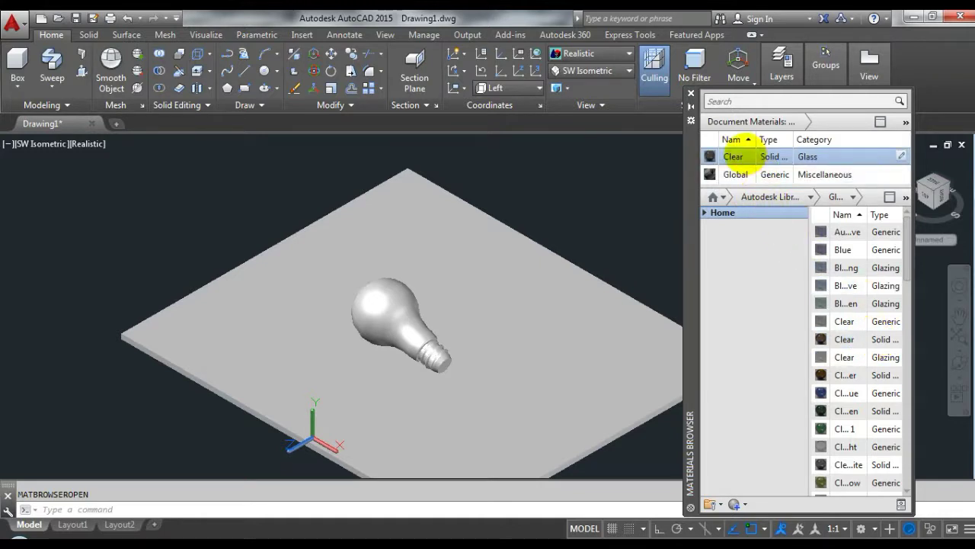
{"action": "left_click", "coordinate": [385, 293]}
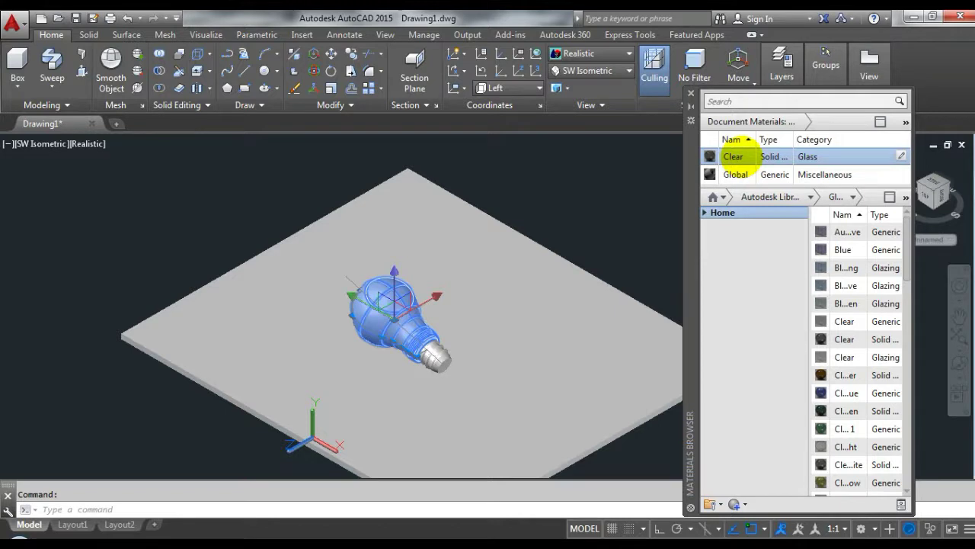
{"action": "left_click", "coordinate": [735, 157]}
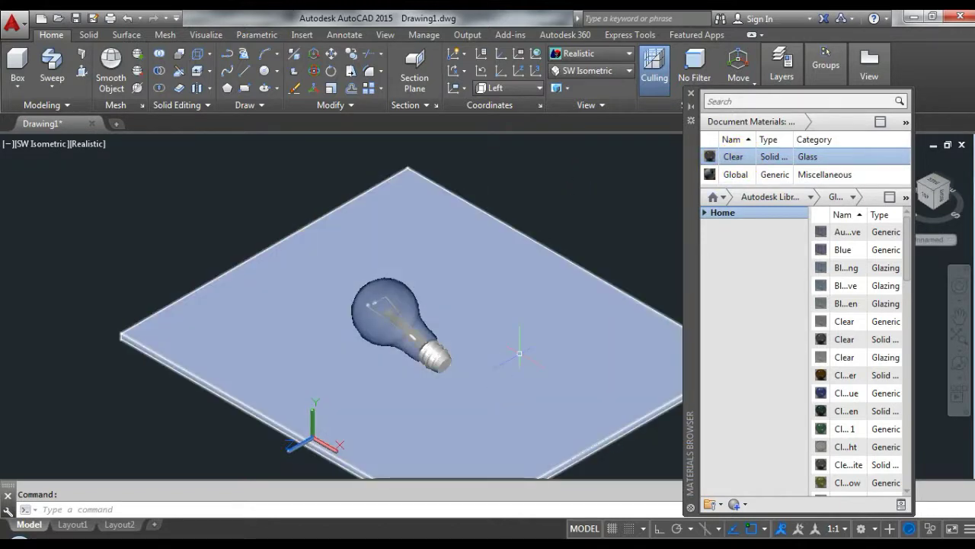
{"action": "mouse_move", "coordinate": [844, 339]}
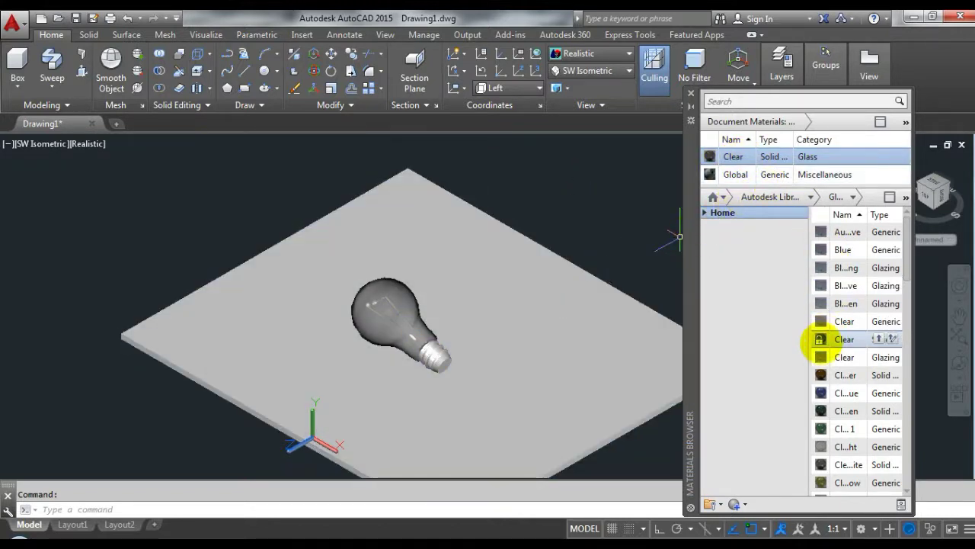
{"action": "scroll", "coordinate": [381, 313], "scroll_direction": "up", "scroll_amount": 3}
{"action": "scroll", "coordinate": [381, 312], "scroll_direction": "up", "scroll_amount": 3}
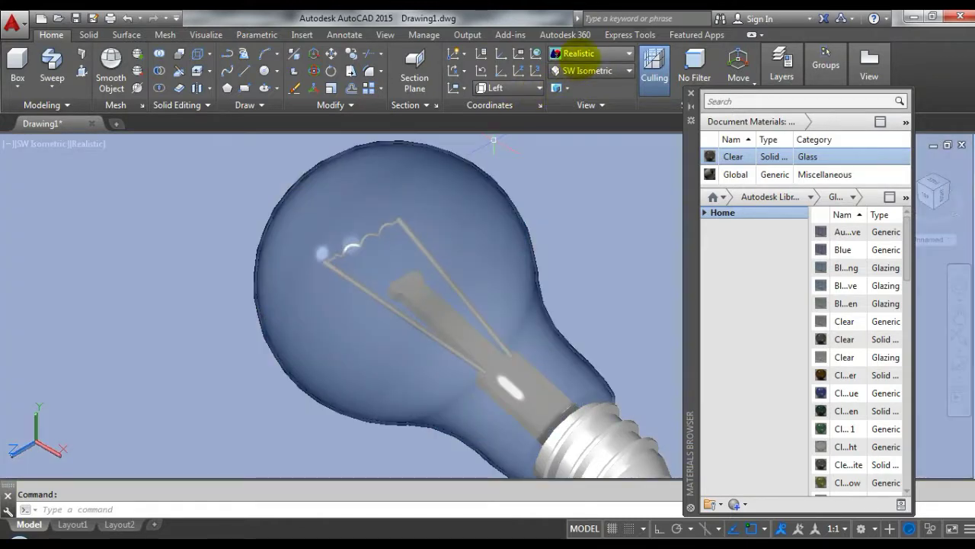
- Inspect the filament in 2D Wireframe, then return to Realistic shading
{"action": "left_click", "coordinate": [579, 53]}
{"action": "left_click", "coordinate": [576, 80]}
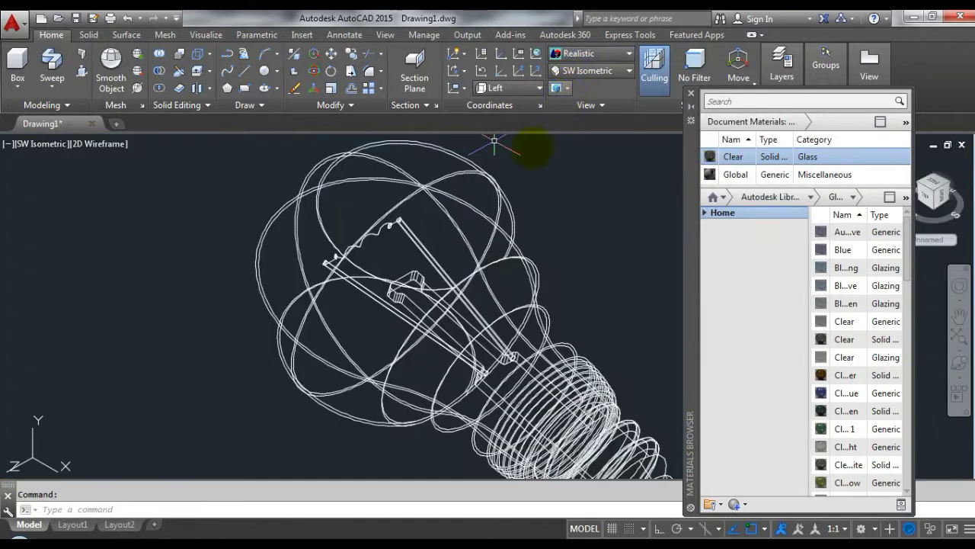
{"action": "middle_click_drag", "start_coordinate": [508, 221], "coordinate": [294, 218]}
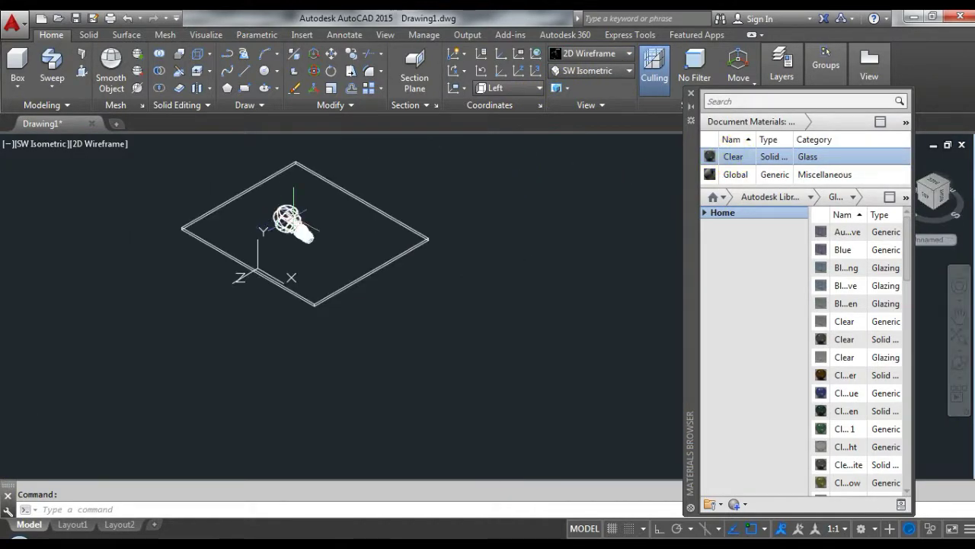
{"action": "scroll", "coordinate": [196, 185], "scroll_direction": "up", "scroll_amount": 3}
{"action": "scroll", "coordinate": [457, 206], "scroll_direction": "down", "scroll_amount": 5}
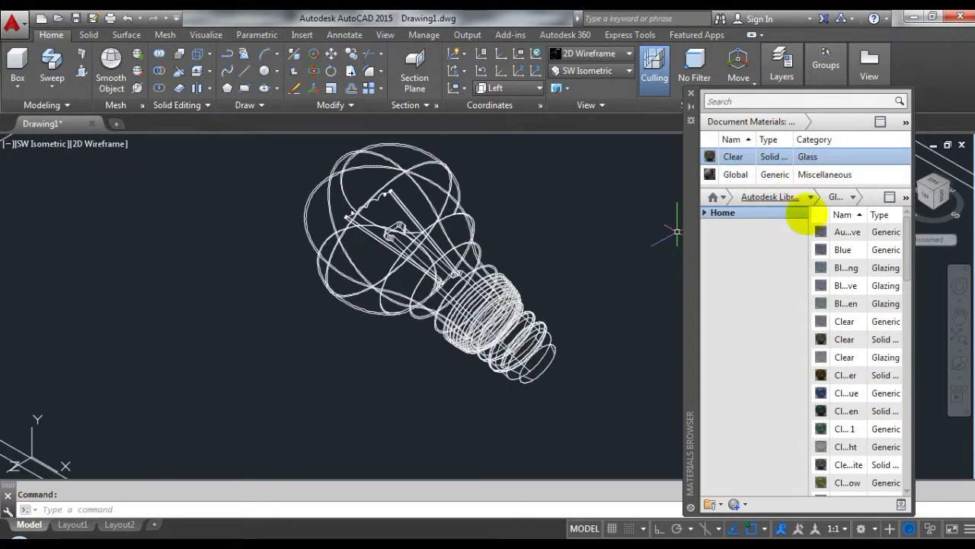
{"action": "left_click", "coordinate": [810, 197]}
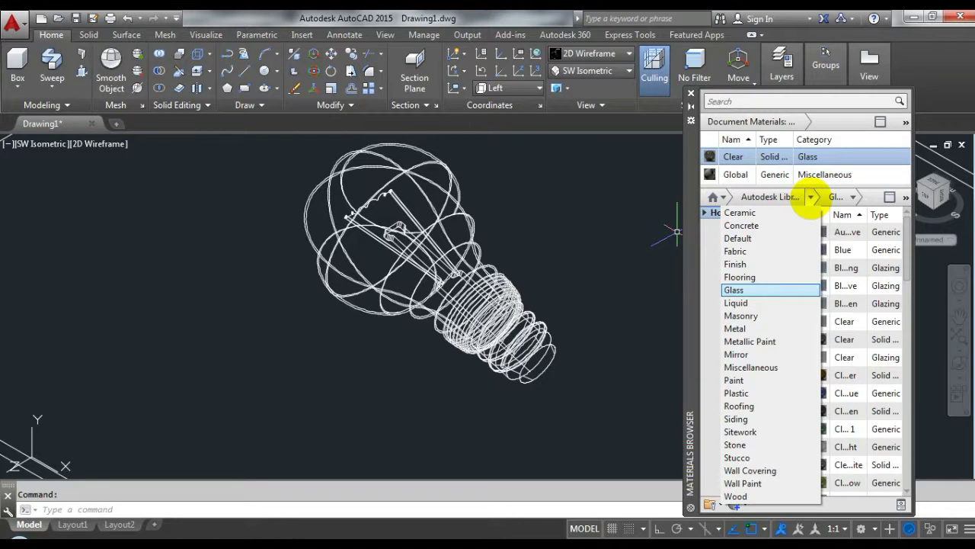
{"action": "left_click", "coordinate": [810, 196]}
{"action": "left_click", "coordinate": [591, 54]}
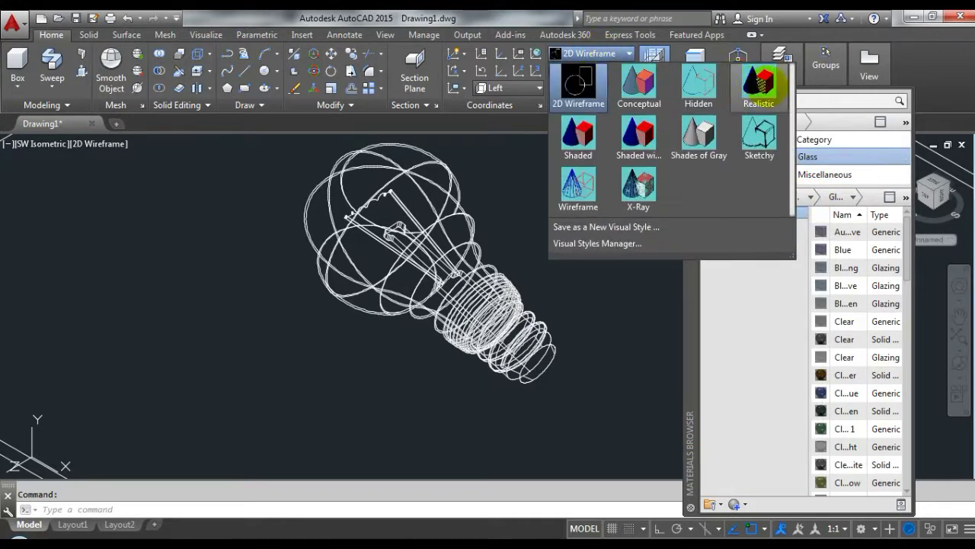
{"action": "left_click", "coordinate": [759, 84]}
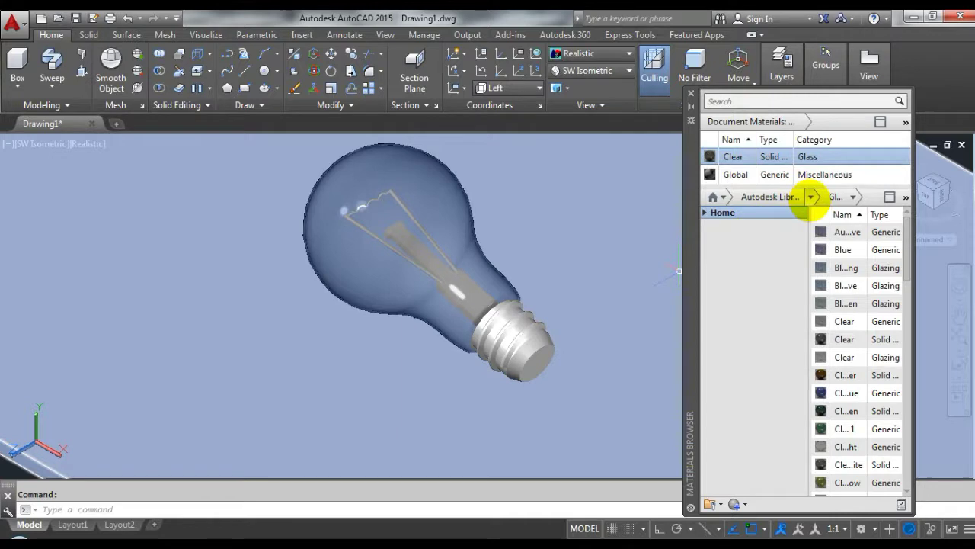
- Apply a brass material from the Metal category to the threaded screw base
{"action": "left_click", "coordinate": [811, 196]}
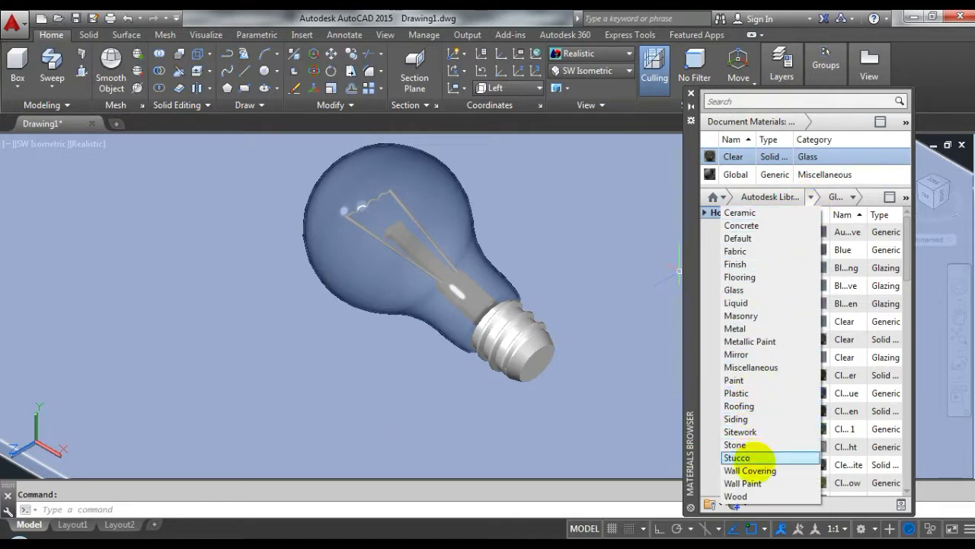
{"action": "left_click", "coordinate": [736, 329]}
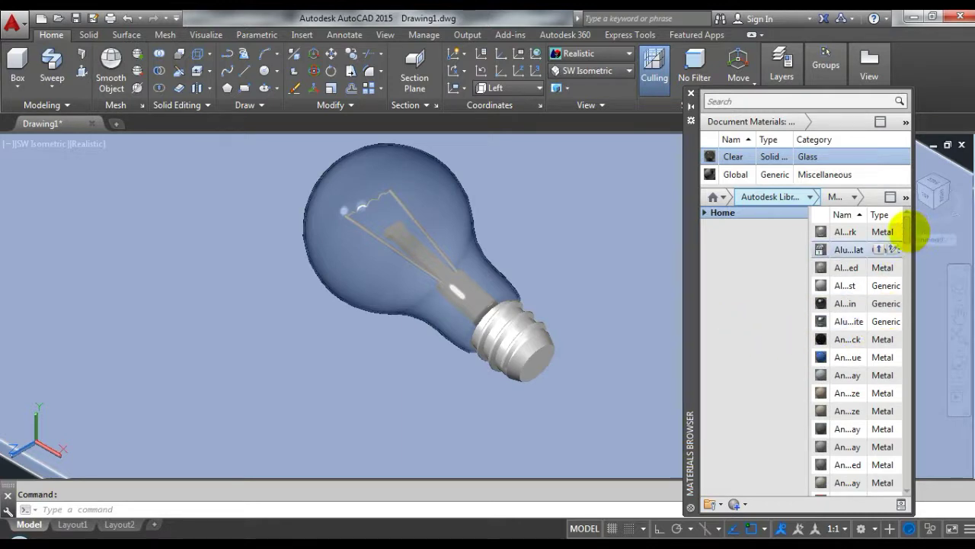
{"action": "scroll", "coordinate": [914, 227], "scroll_direction": "down", "scroll_amount": 1}
{"action": "scroll", "coordinate": [913, 233], "scroll_direction": "down", "scroll_amount": 1}
{"action": "scroll", "coordinate": [914, 243], "scroll_direction": "down", "scroll_amount": 1}
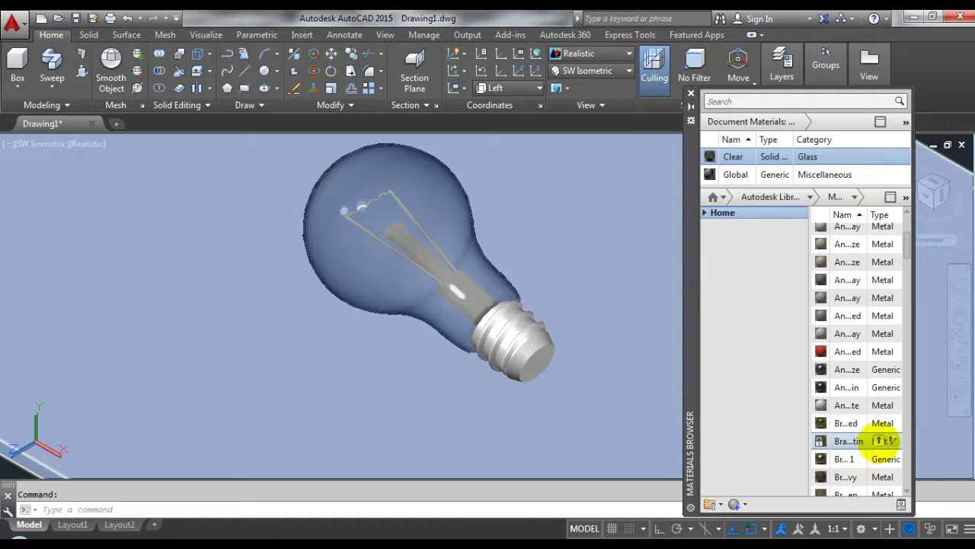
{"action": "left_click_drag", "start_coordinate": [884, 442], "coordinate": [547, 352]}
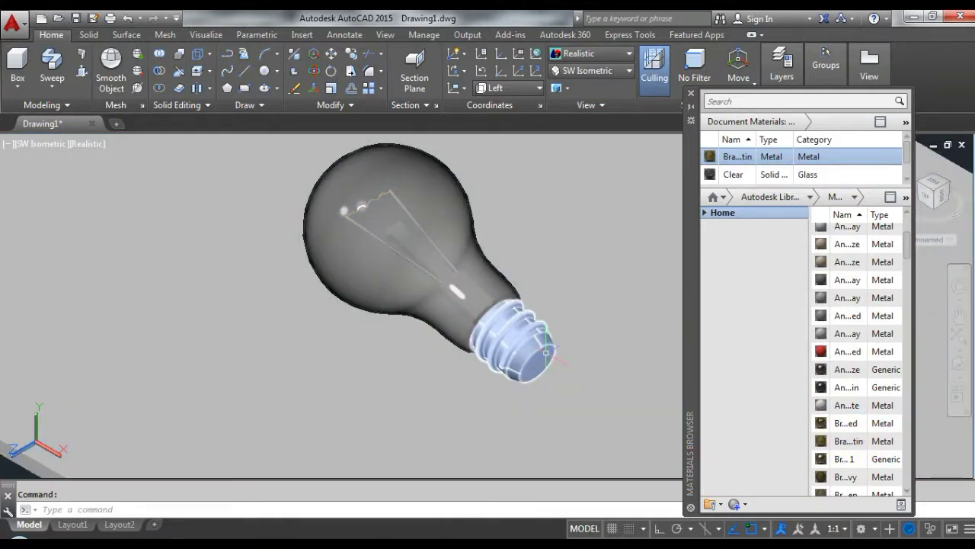
{"action": "key", "text": "Escape"}
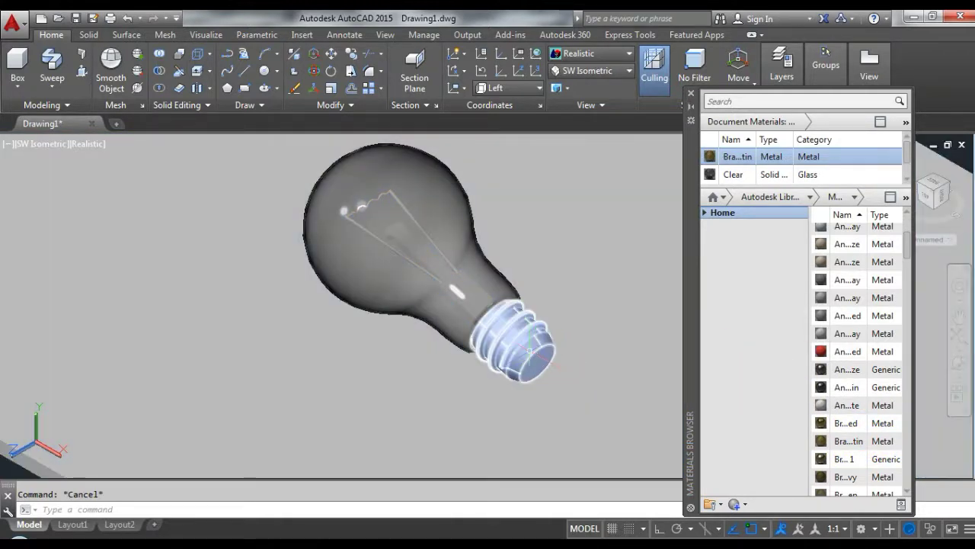
{"action": "left_click", "coordinate": [526, 347]}
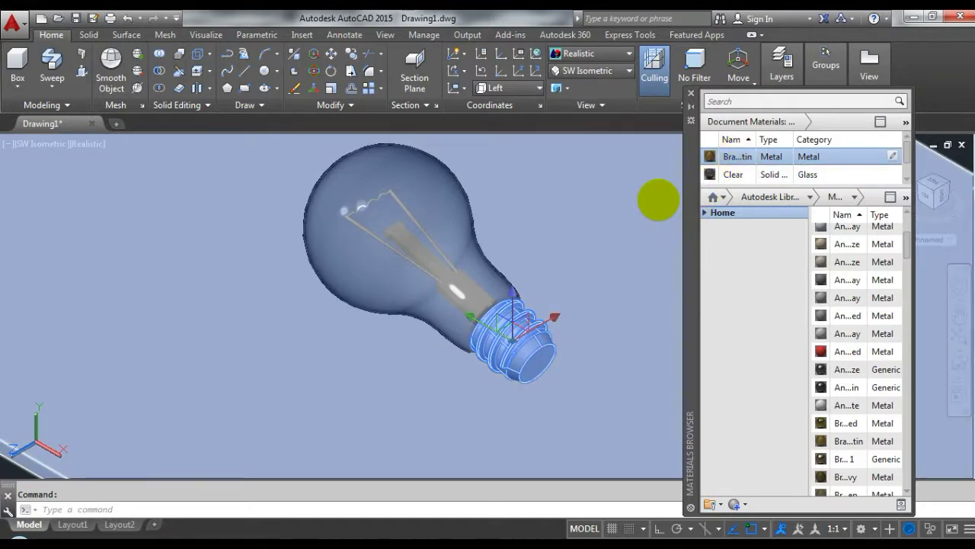
{"action": "left_click_drag", "start_coordinate": [658, 200], "coordinate": [620, 221]}
{"action": "scroll", "coordinate": [613, 204], "scroll_direction": "up", "scroll_amount": 2}
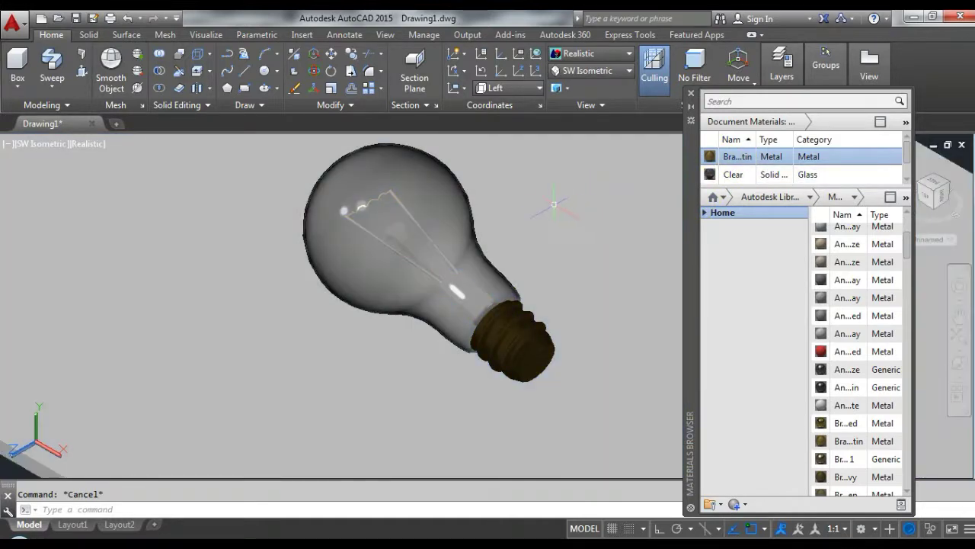
{"action": "scroll", "coordinate": [612, 204], "scroll_direction": "up", "scroll_amount": 2}
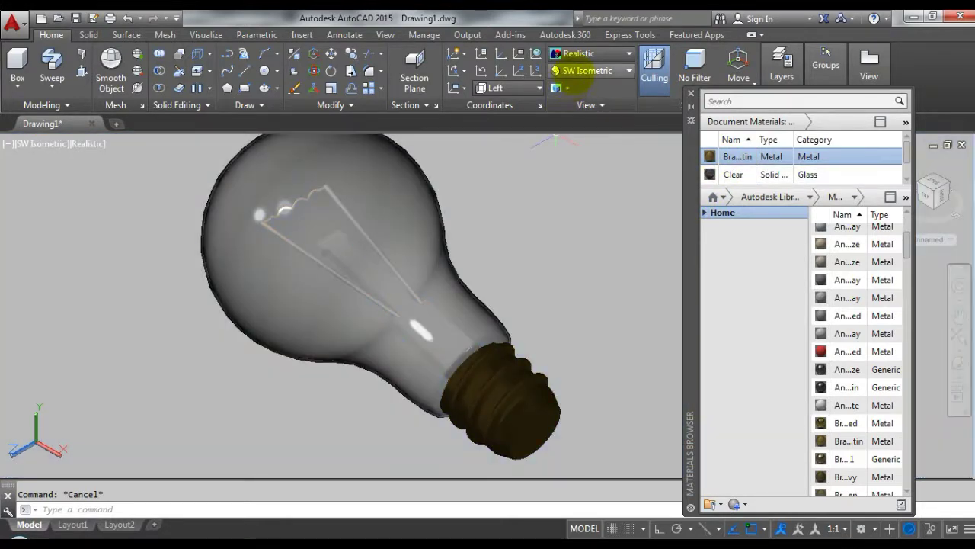
- In 2D Wireframe, apply the Brass material to the filament and check it with Realistic shading
{"action": "left_click", "coordinate": [583, 53]}
{"action": "left_click", "coordinate": [577, 84]}
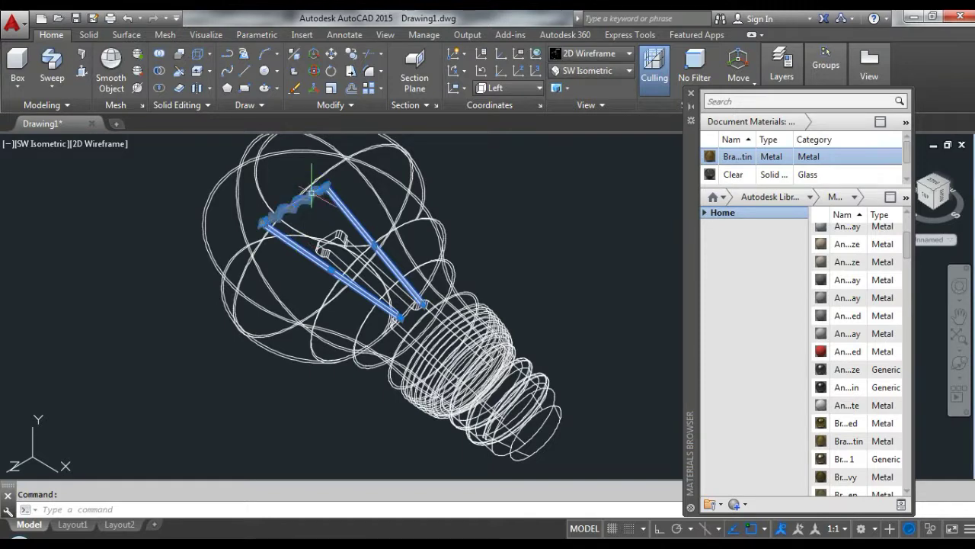
{"action": "left_click", "coordinate": [737, 156]}
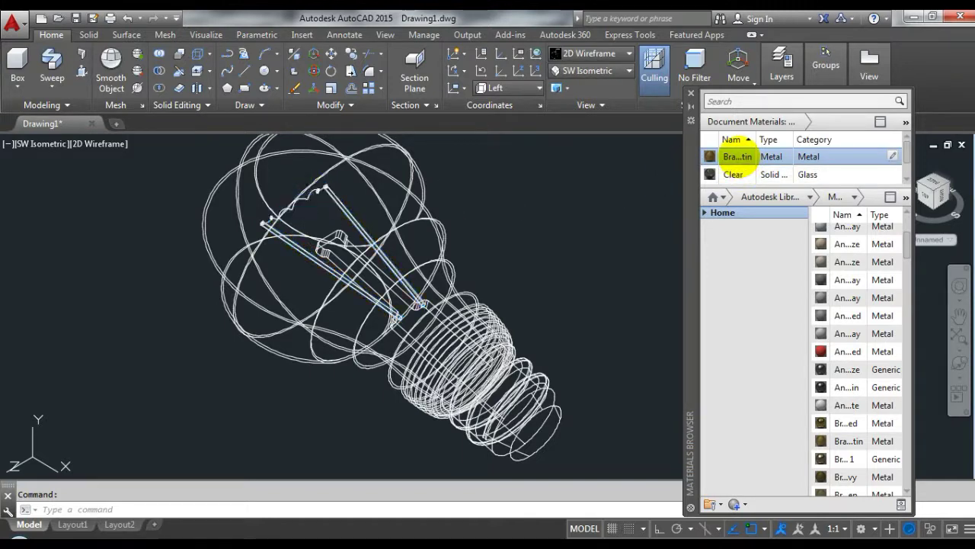
{"action": "left_click", "coordinate": [591, 53]}
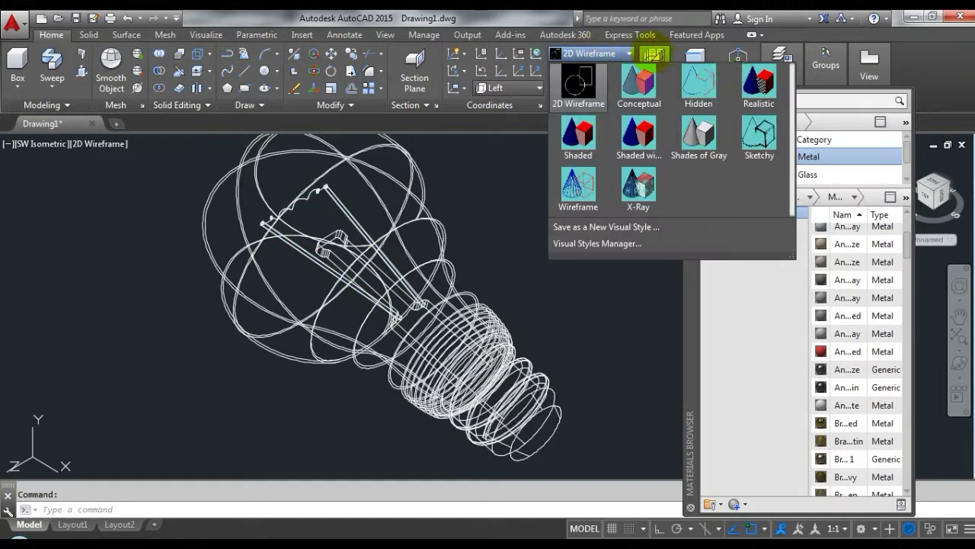
{"action": "left_click", "coordinate": [757, 84]}
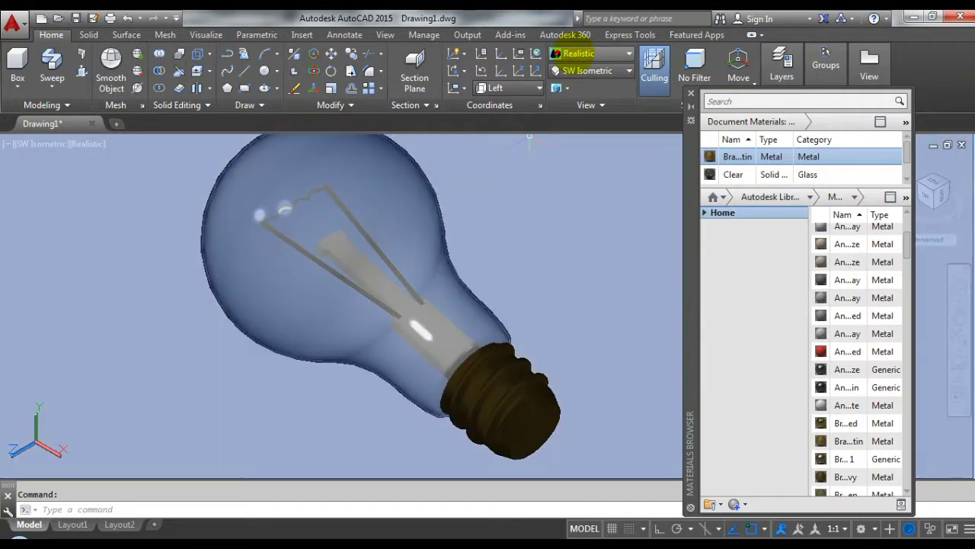
- Back in wireframe, apply Clear glass to the bulb's inner stem and supports, then clear the selection
{"action": "left_click", "coordinate": [579, 53]}
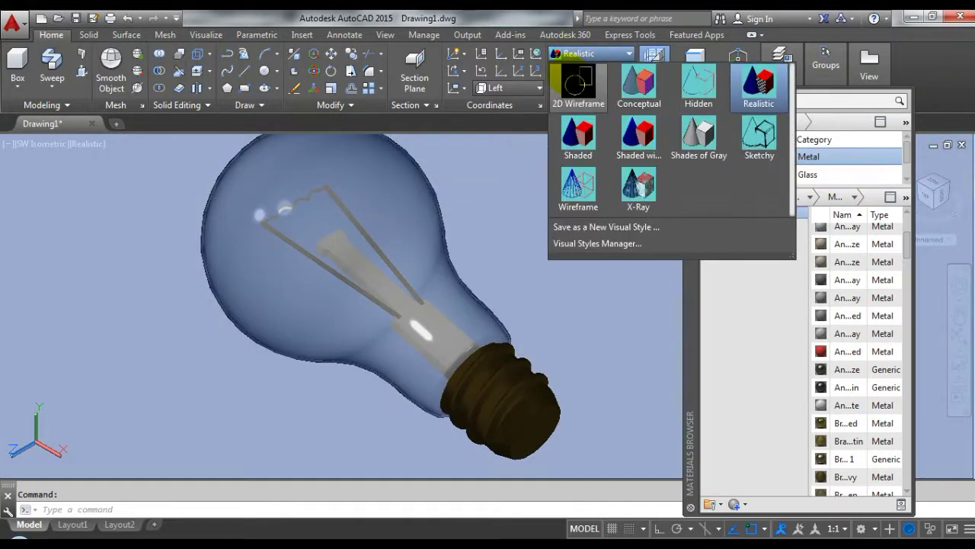
{"action": "left_click", "coordinate": [577, 80]}
{"action": "left_click_drag", "start_coordinate": [709, 175], "coordinate": [339, 232]}
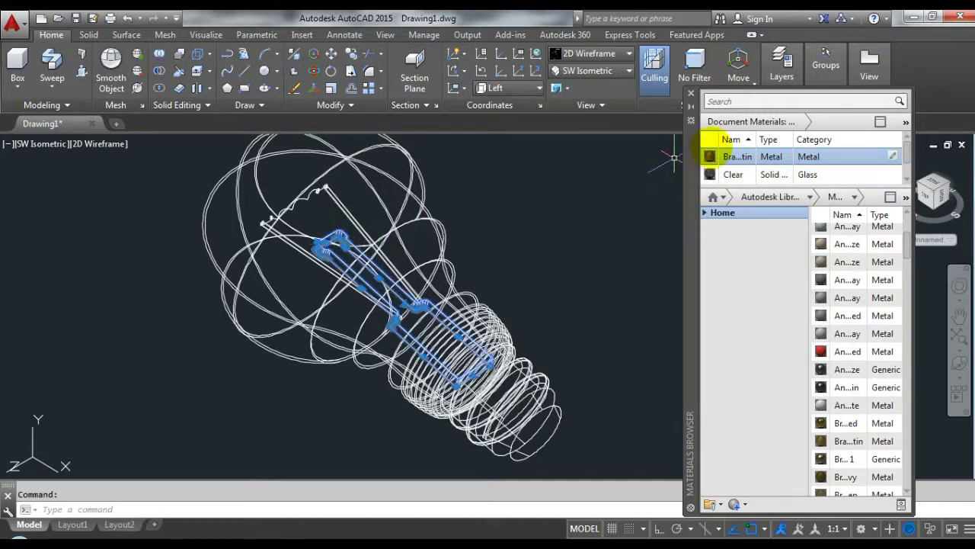
{"action": "left_click", "coordinate": [733, 175]}
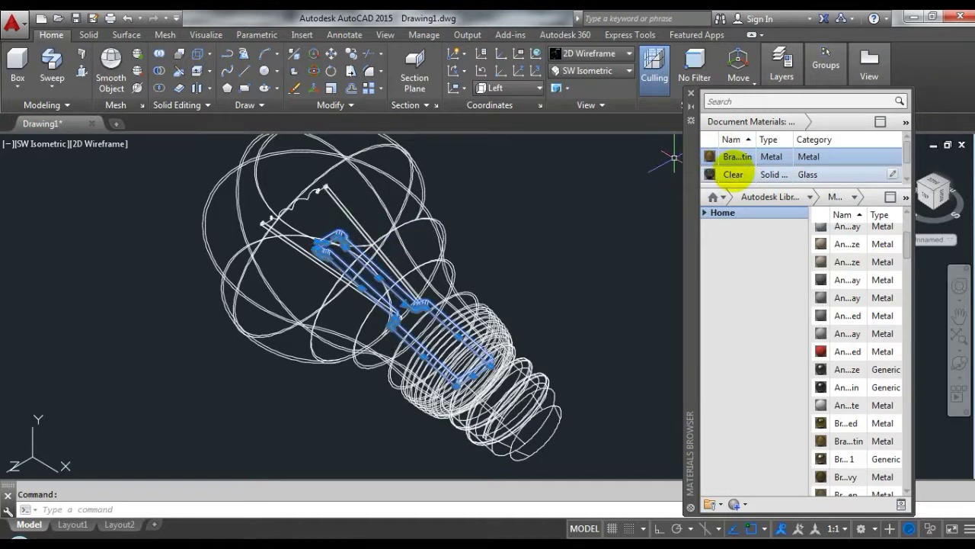
{"action": "left_click", "coordinate": [523, 211]}
{"action": "key", "text": "Escape"}
- Switch to the Realistic visual style and add a Wood material from the Materials Browser
{"action": "scroll", "coordinate": [523, 208], "scroll_direction": "down", "scroll_amount": 3}
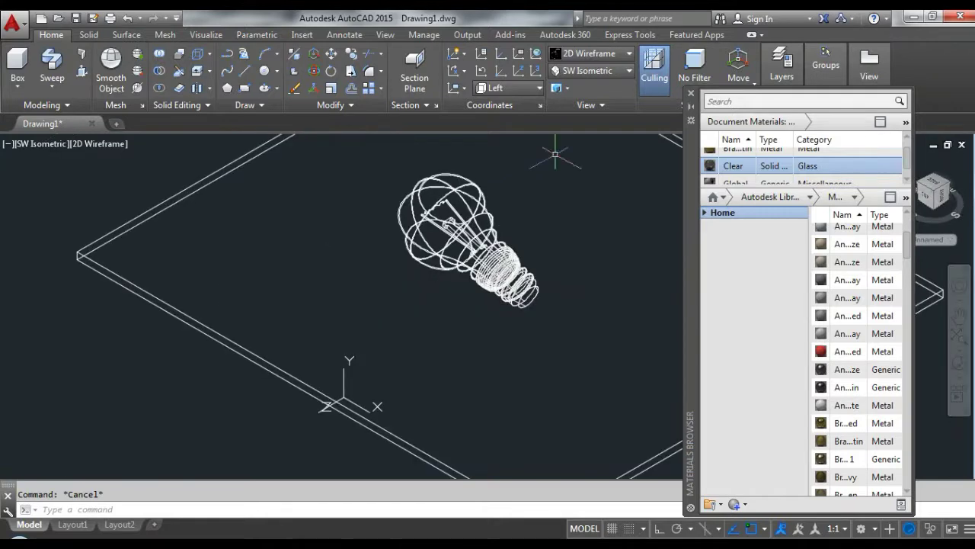
{"action": "left_click", "coordinate": [590, 54]}
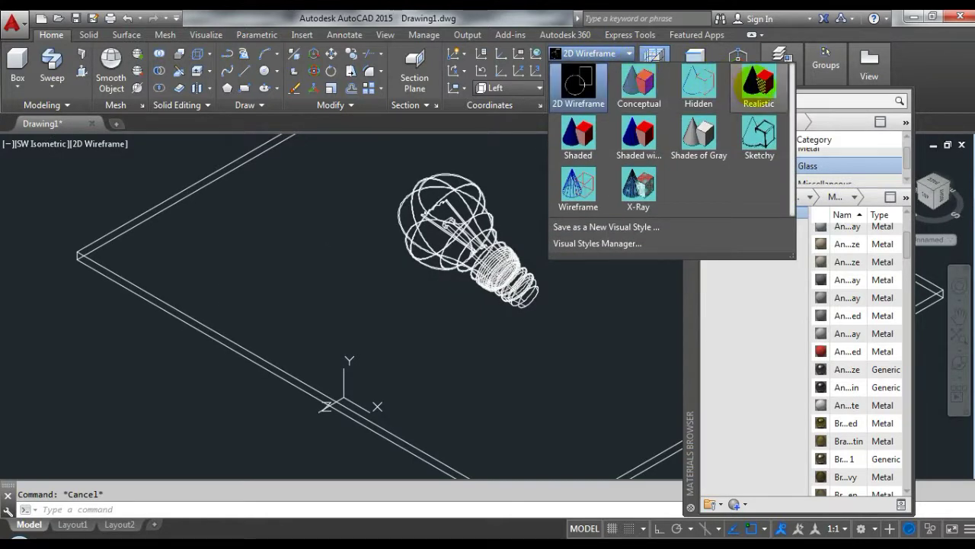
{"action": "left_click", "coordinate": [733, 85]}
{"action": "scroll", "coordinate": [203, 263], "scroll_direction": "down", "scroll_amount": 2}
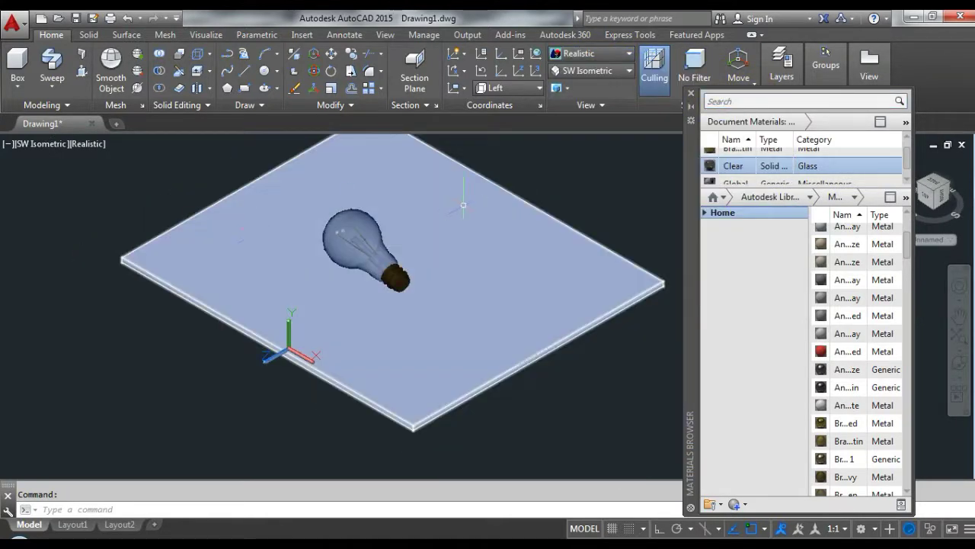
{"action": "scroll", "coordinate": [463, 198], "scroll_direction": "up", "scroll_amount": 2}
{"action": "left_click", "coordinate": [861, 158]}
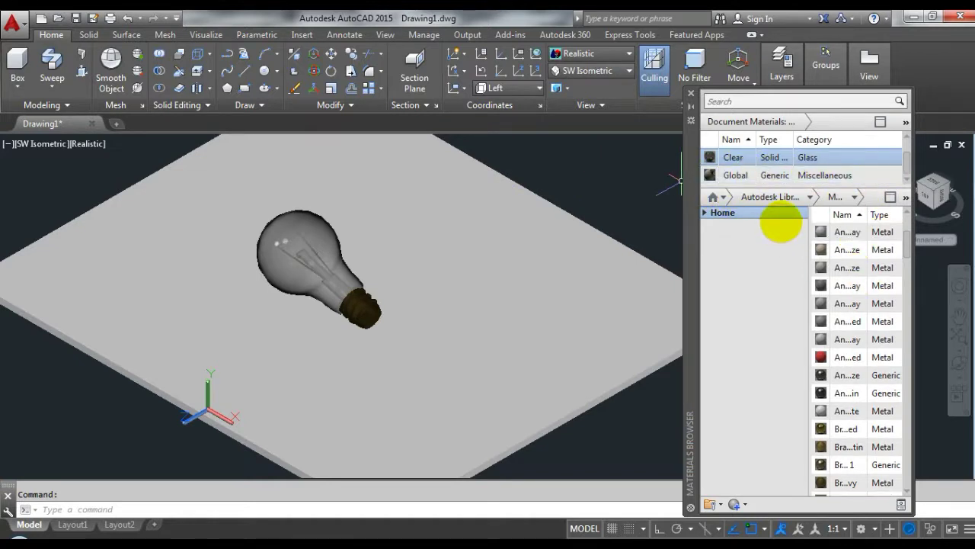
{"action": "left_click", "coordinate": [809, 196]}
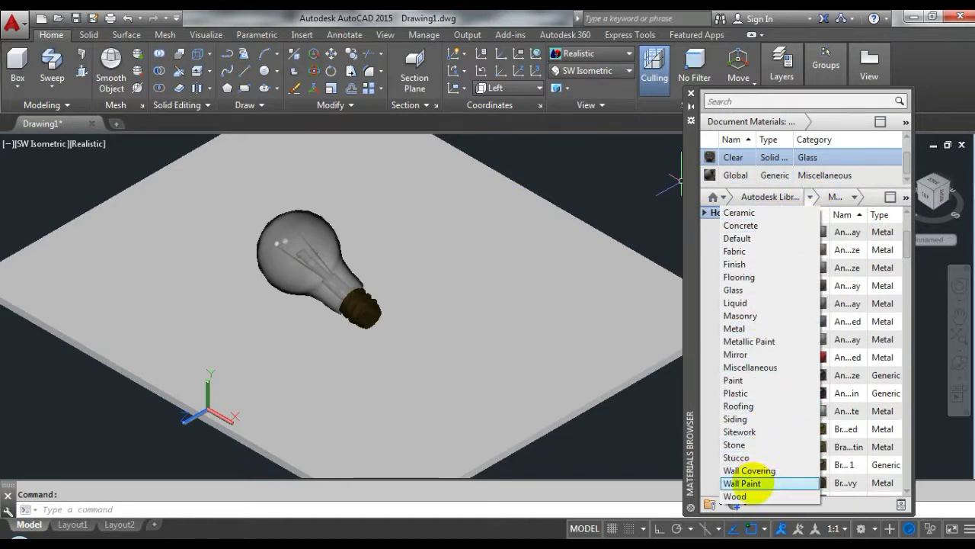
{"action": "left_click", "coordinate": [736, 496]}
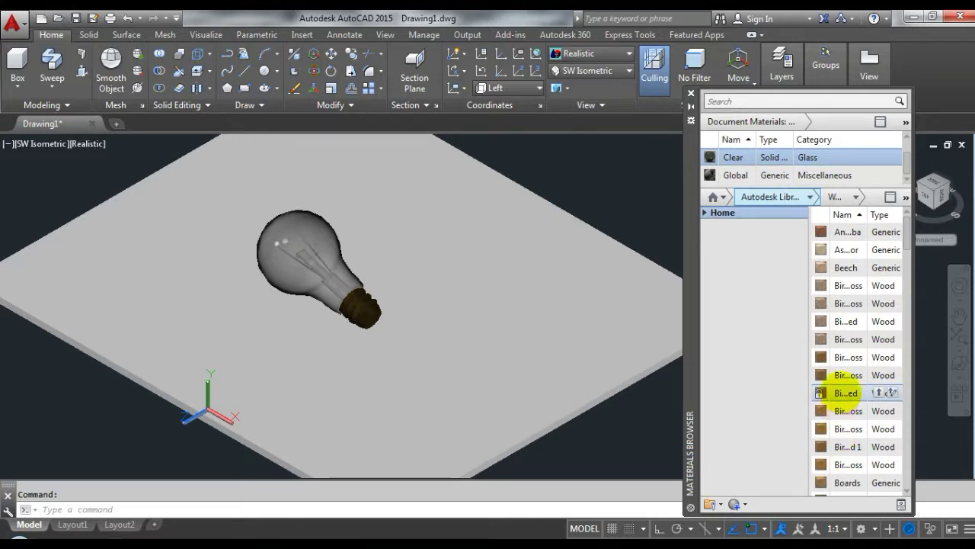
{"action": "left_click", "coordinate": [877, 391]}
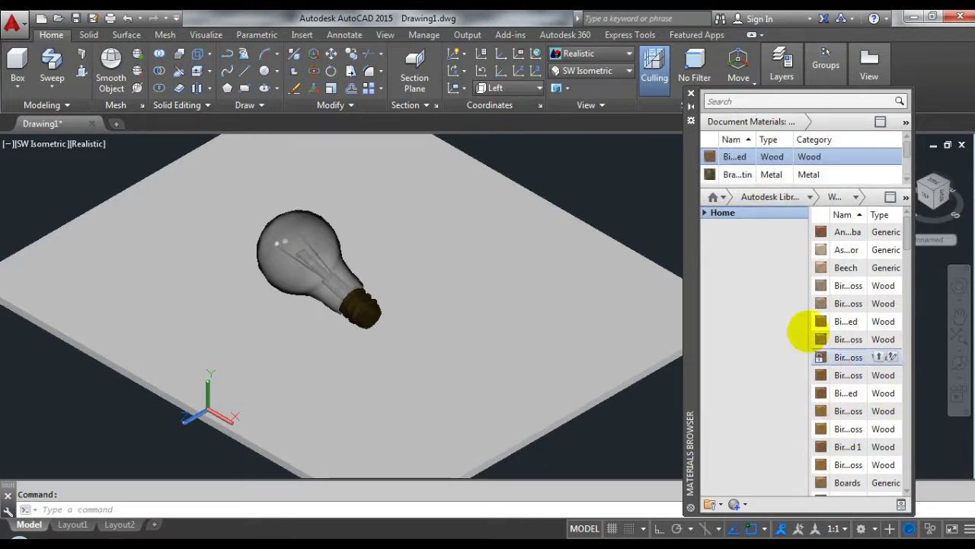
- Apply the wood material to the floor slab, close the Materials Browser and zoom extents
{"action": "left_click", "coordinate": [615, 234]}
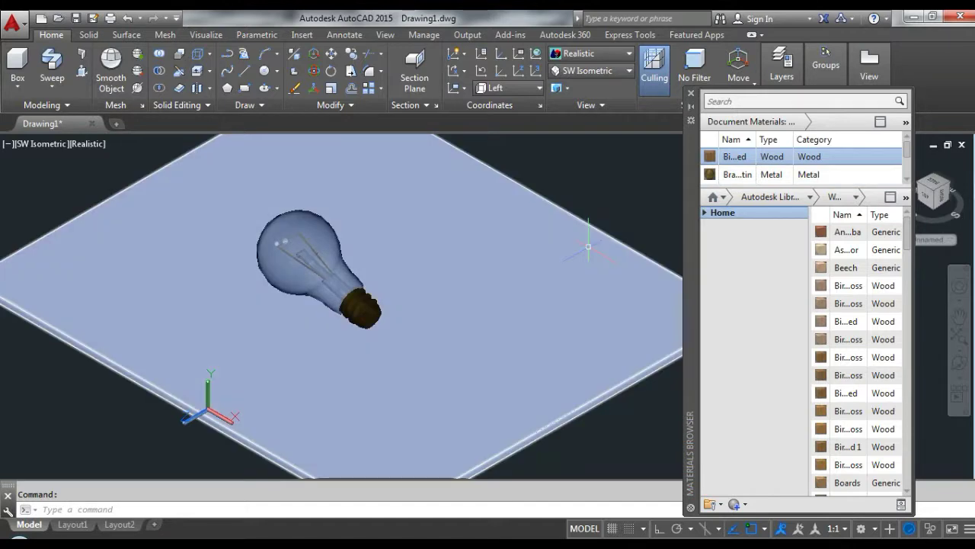
{"action": "left_click_drag", "start_coordinate": [720, 154], "coordinate": [671, 172]}
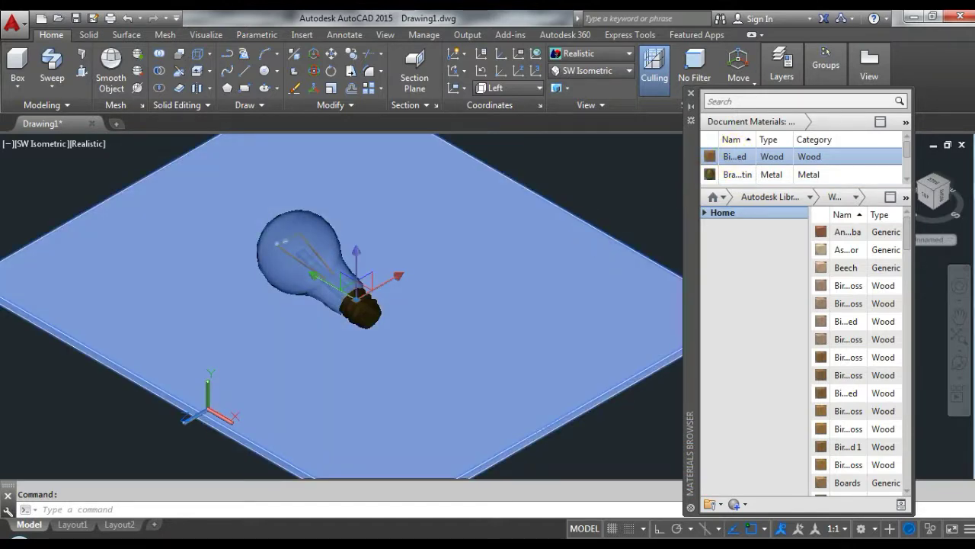
{"action": "scroll", "coordinate": [516, 196], "scroll_direction": "down", "scroll_amount": 2}
{"action": "key", "text": "Escape"}
{"action": "scroll", "coordinate": [543, 178], "scroll_direction": "down", "scroll_amount": 1}
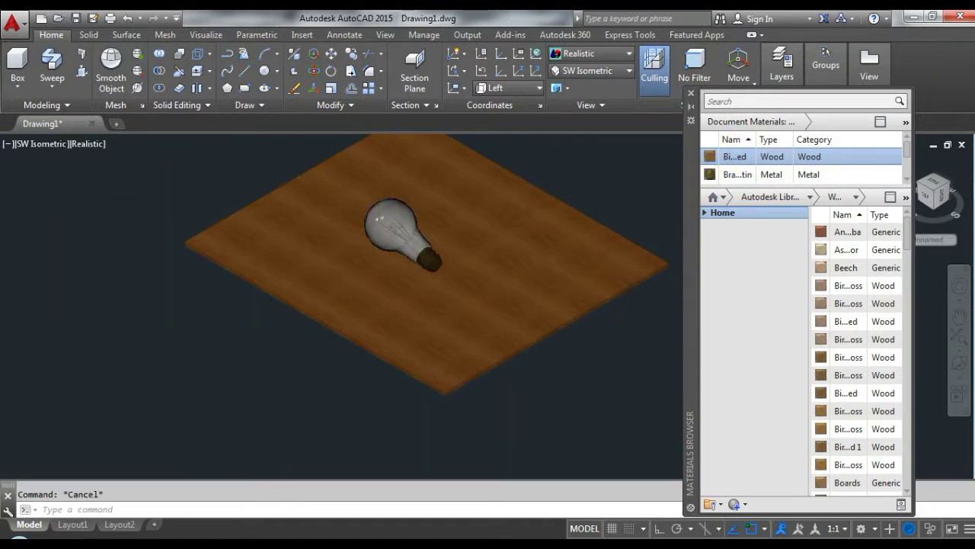
{"action": "scroll", "coordinate": [536, 170], "scroll_direction": "up", "scroll_amount": 2}
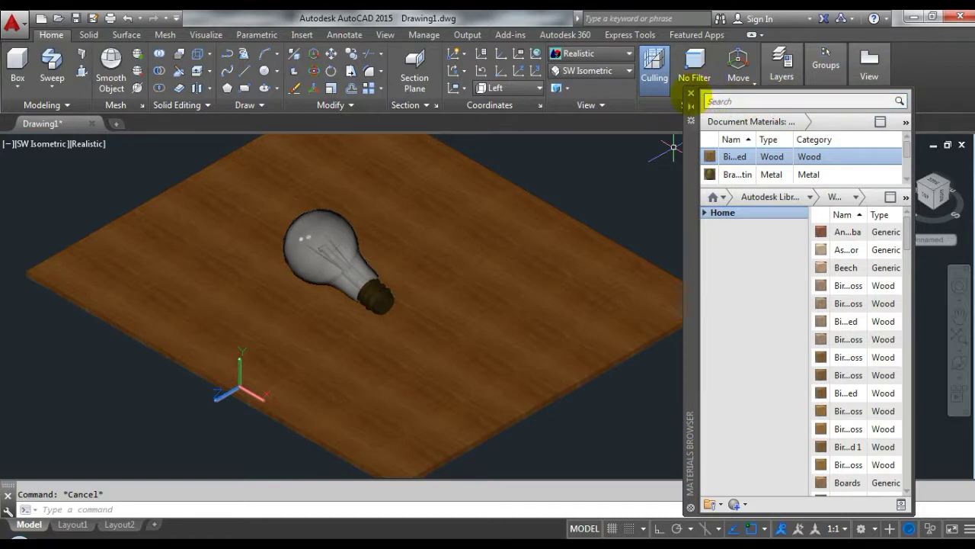
{"action": "left_click", "coordinate": [691, 93]}
{"action": "middle_click", "coordinate": [686, 212]}
{"action": "middle_click", "coordinate": [686, 212]}
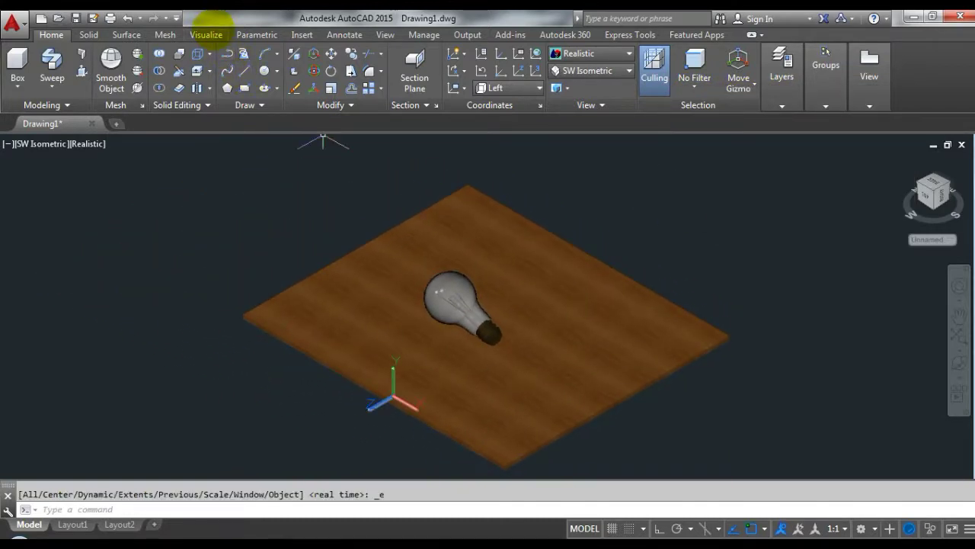
- Create a Point light above the slab's upper-left corner with default lighting turned off
{"action": "left_click", "coordinate": [215, 24]}
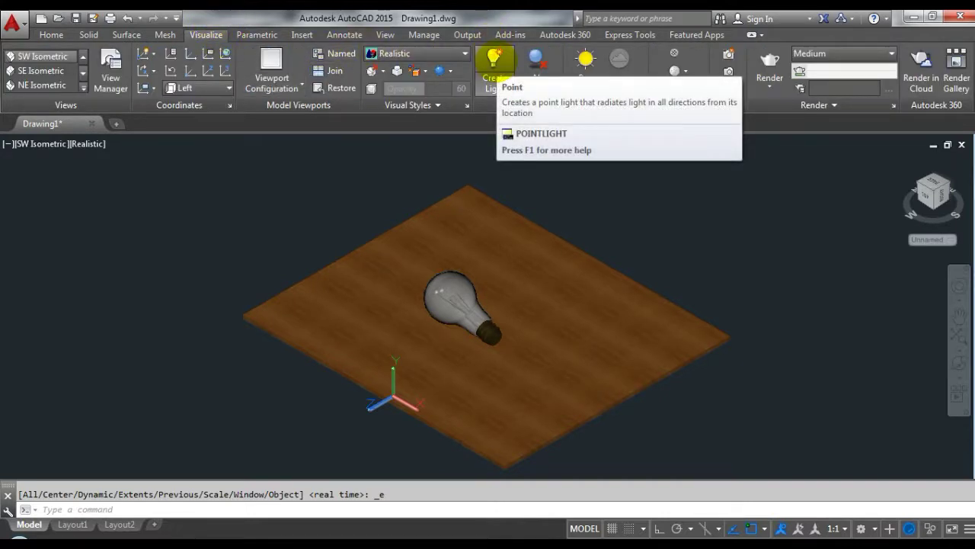
{"action": "left_click", "coordinate": [494, 58]}
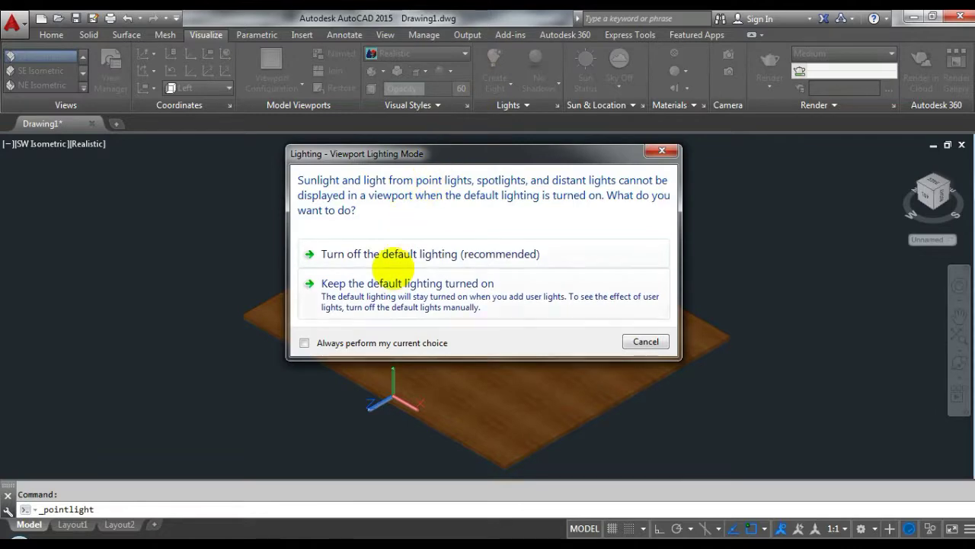
{"action": "left_click", "coordinate": [400, 255]}
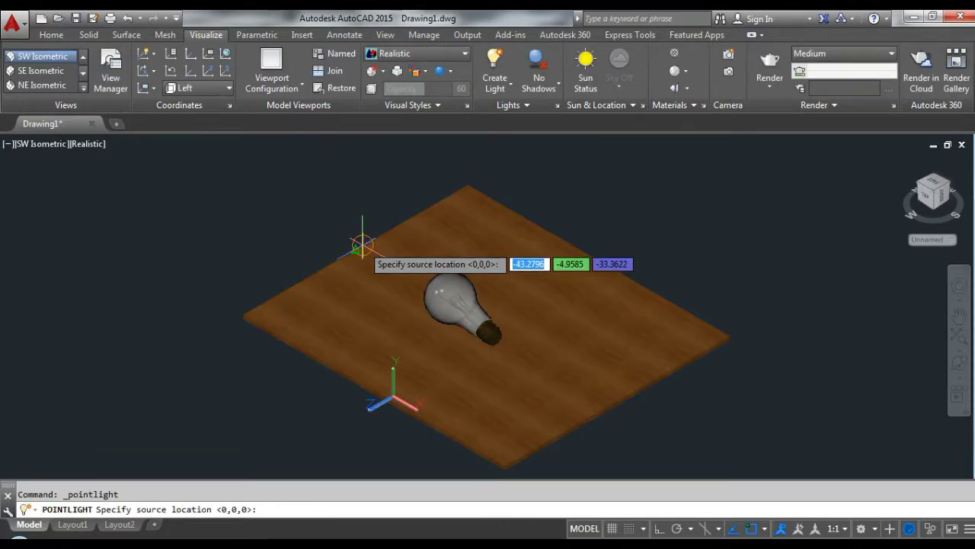
{"action": "left_click", "coordinate": [354, 248]}
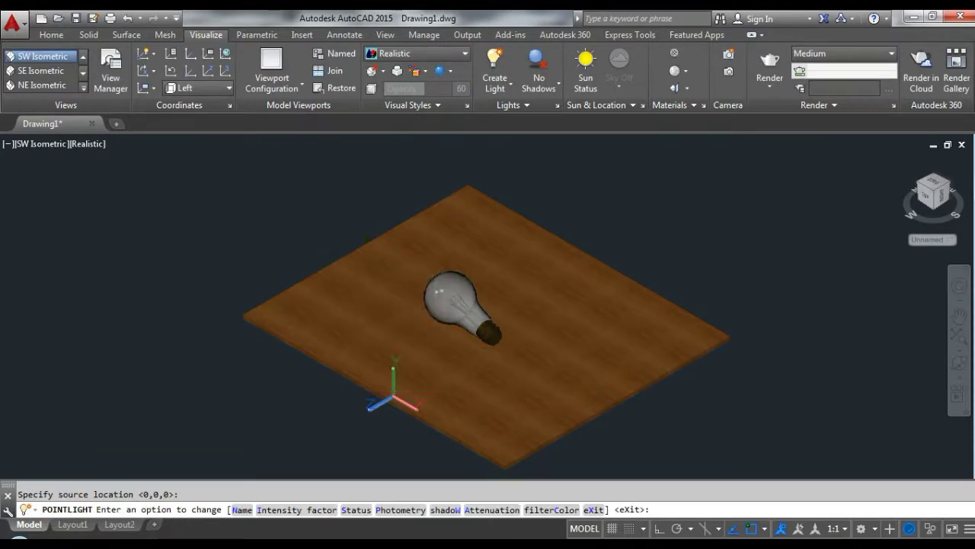
{"action": "key", "text": "Return"}
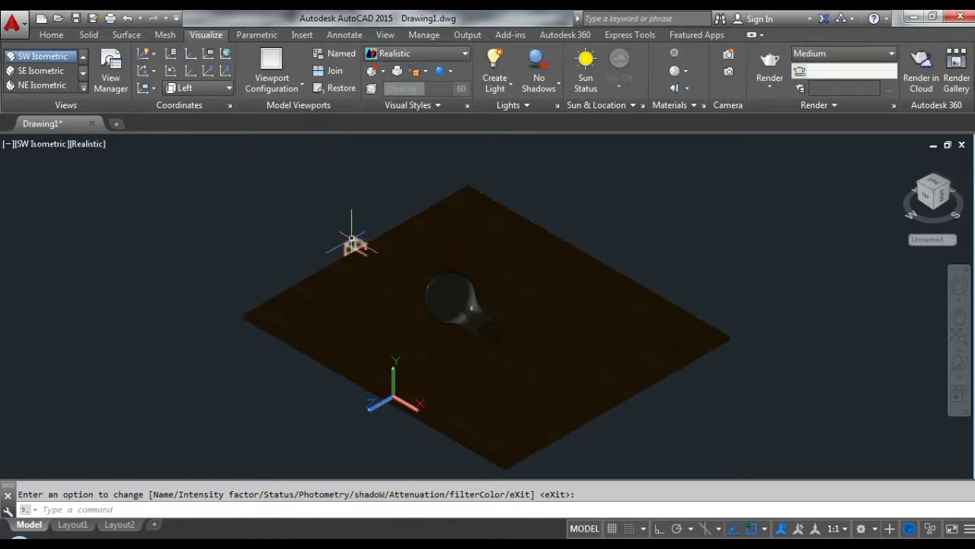
{"action": "key", "text": "Return"}
{"action": "left_click", "coordinate": [351, 239]}
{"action": "type", "text": "M"}
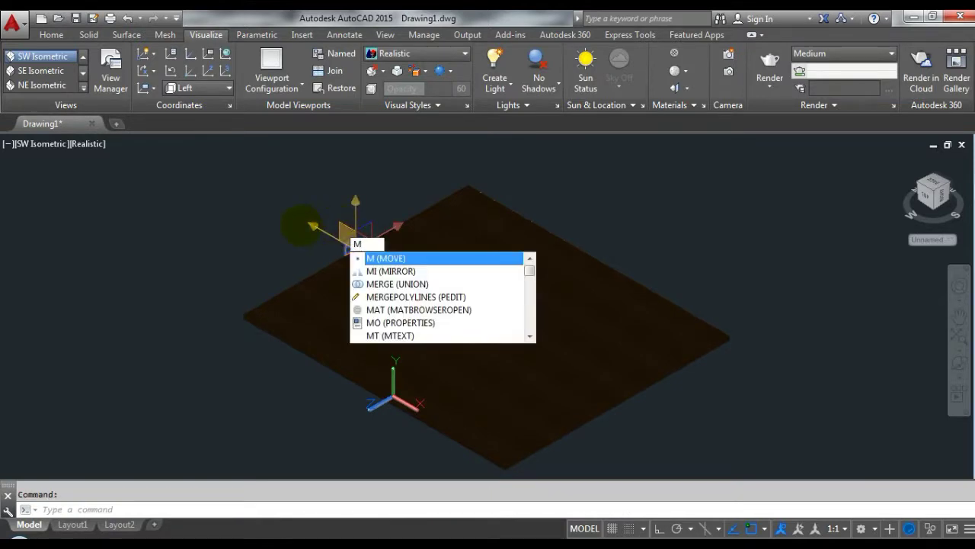
- Start moving the light with Ortho on, then cancel the move
{"action": "key", "text": "Return"}
{"action": "left_click", "coordinate": [285, 220]}
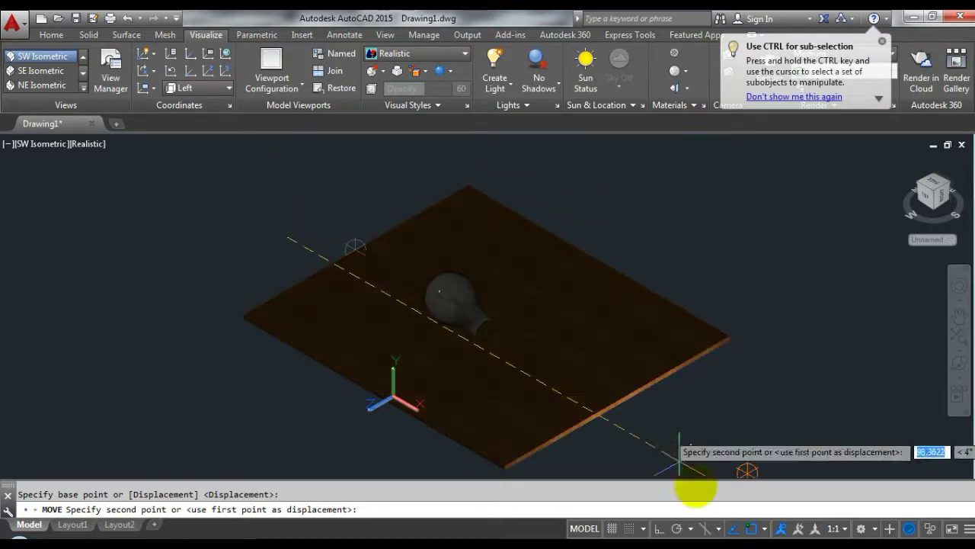
{"action": "left_click", "coordinate": [657, 528]}
{"action": "scroll", "coordinate": [283, 202], "scroll_direction": "down", "scroll_amount": 2}
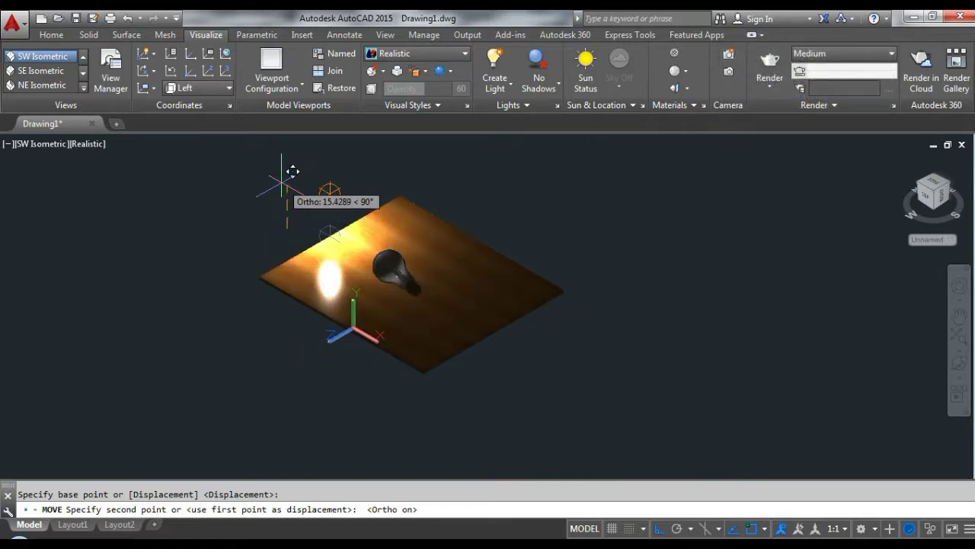
{"action": "key", "text": "Escape"}
- Move the point light with M onto the slab's right side, beside the bulb
{"action": "left_click", "coordinate": [318, 189]}
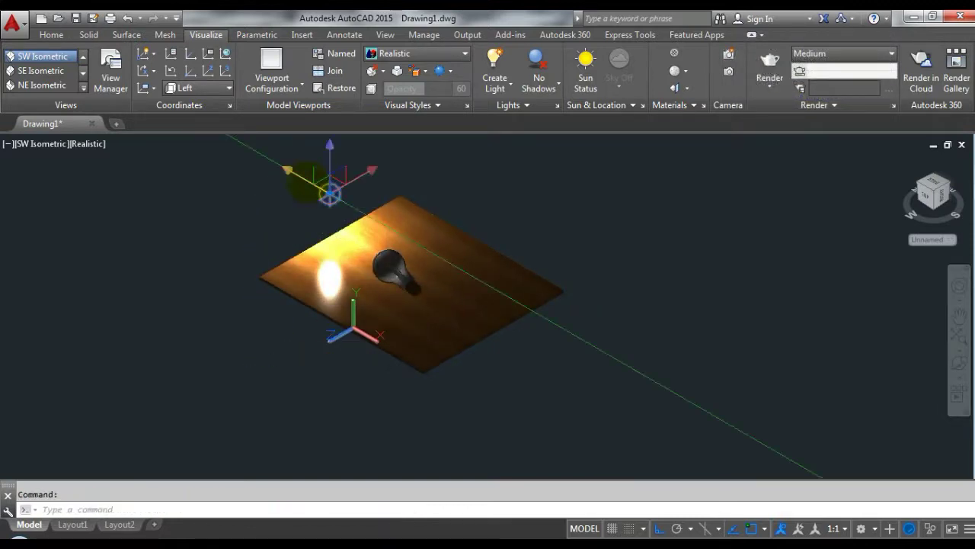
{"action": "type", "text": "m"}
{"action": "key", "text": "Return"}
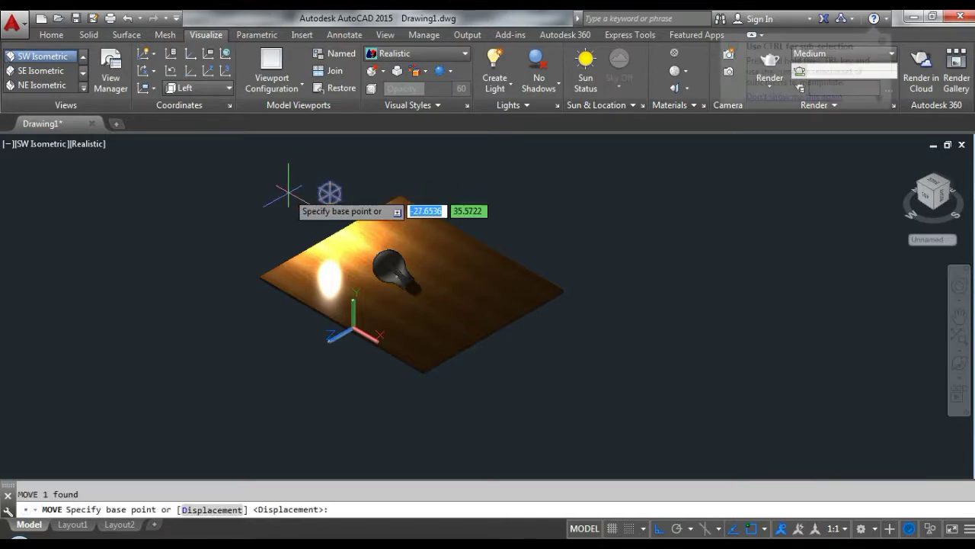
{"action": "left_click", "coordinate": [330, 193]}
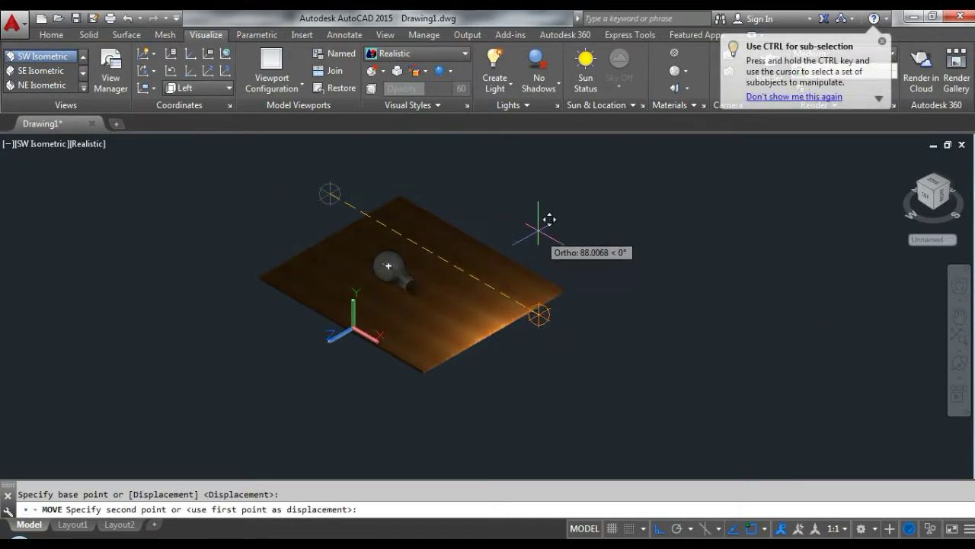
{"action": "left_click", "coordinate": [493, 219]}
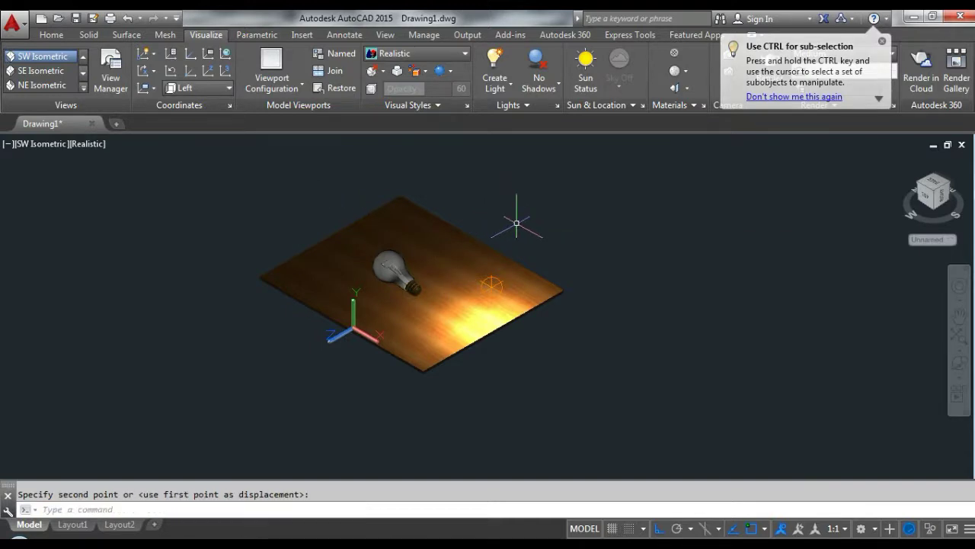
{"action": "key", "text": "Escape"}
{"action": "scroll", "coordinate": [522, 199], "scroll_direction": "up", "scroll_amount": 1}
{"action": "type", "text": "CAM"}
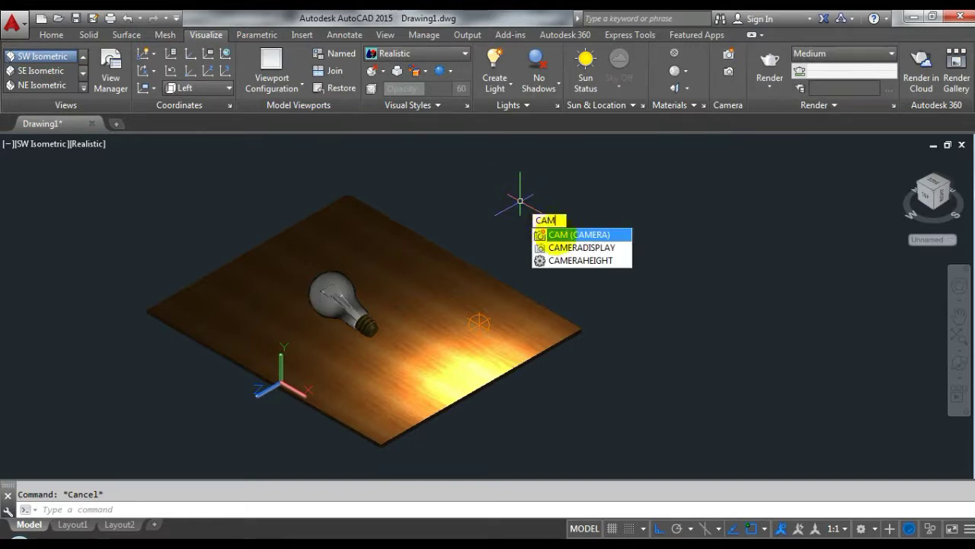
- Abandon a first camera placement and set the UCS to Top from the Home tab
{"action": "key", "text": "Return"}
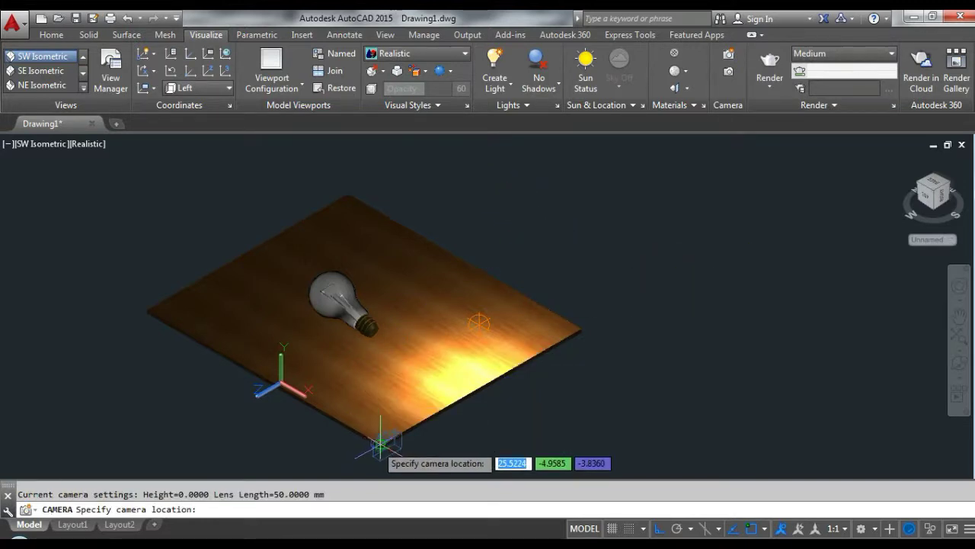
{"action": "left_click", "coordinate": [380, 446]}
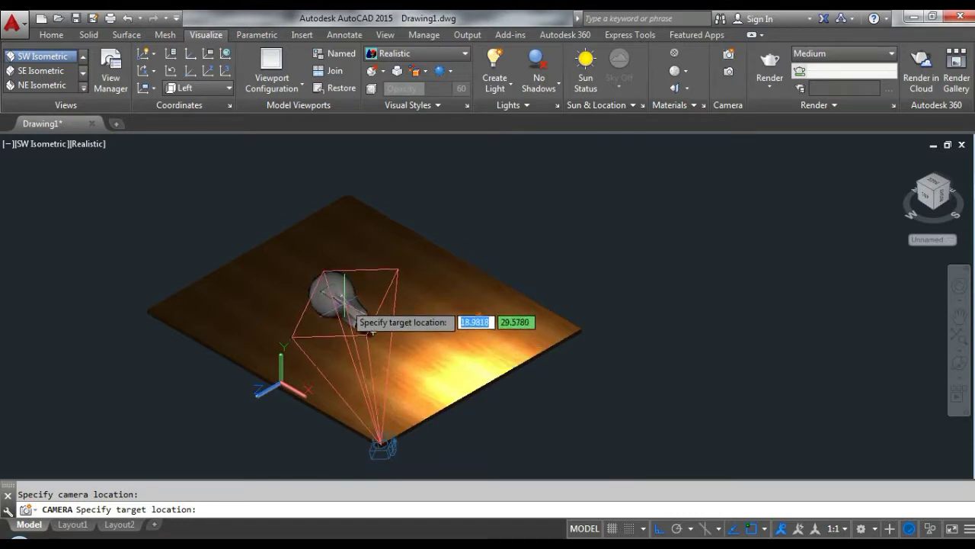
{"action": "key", "text": "Escape"}
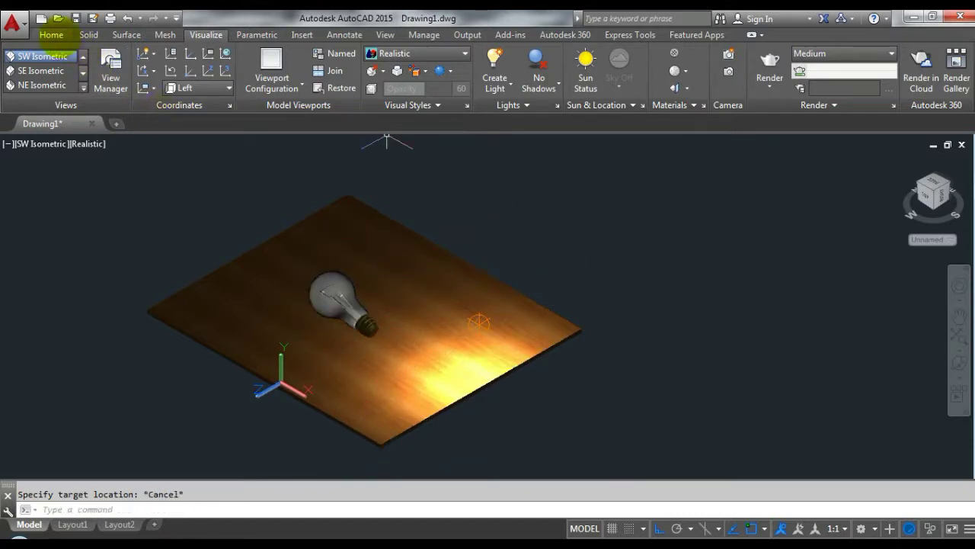
{"action": "left_click", "coordinate": [53, 34]}
{"action": "left_click", "coordinate": [503, 87]}
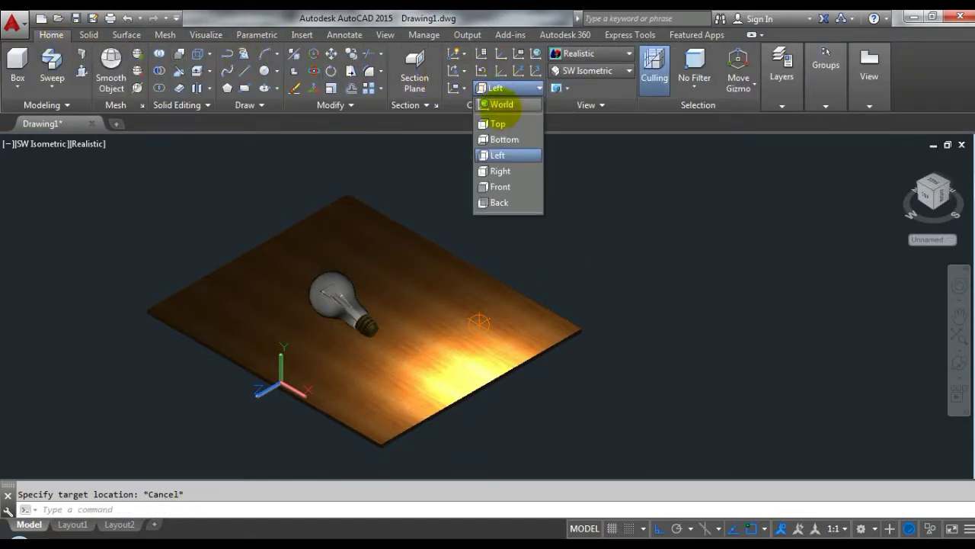
{"action": "left_click", "coordinate": [509, 124]}
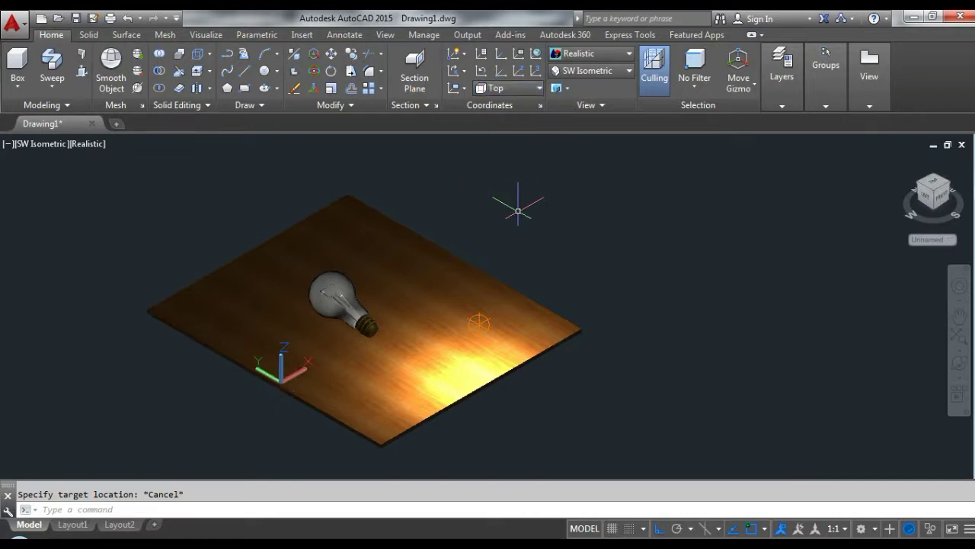
- Run CAM to place a camera at the slab's front corner aimed at the bulb, then select it
{"action": "type", "text": "cam"}
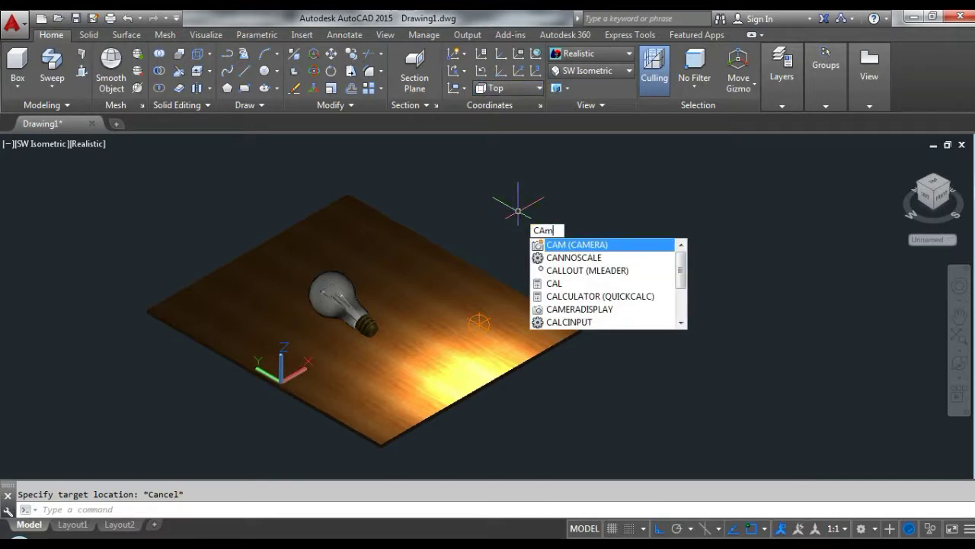
{"action": "key", "text": "Return"}
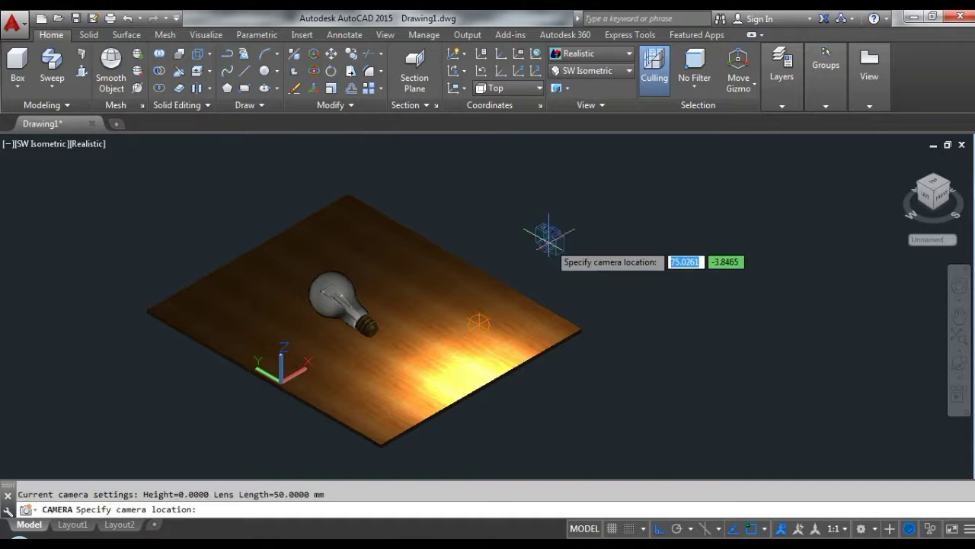
{"action": "left_click", "coordinate": [381, 441]}
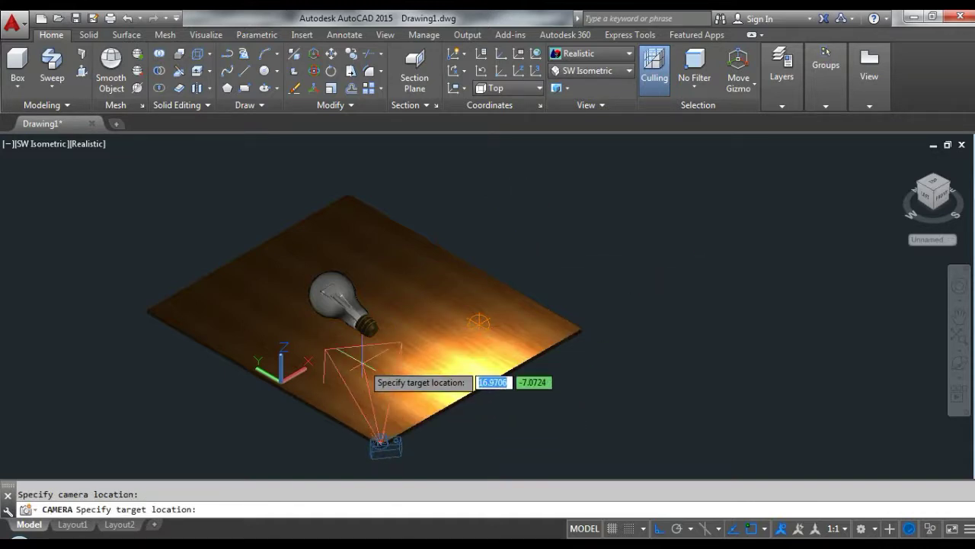
{"action": "left_click", "coordinate": [333, 293]}
{"action": "left_click", "coordinate": [370, 448]}
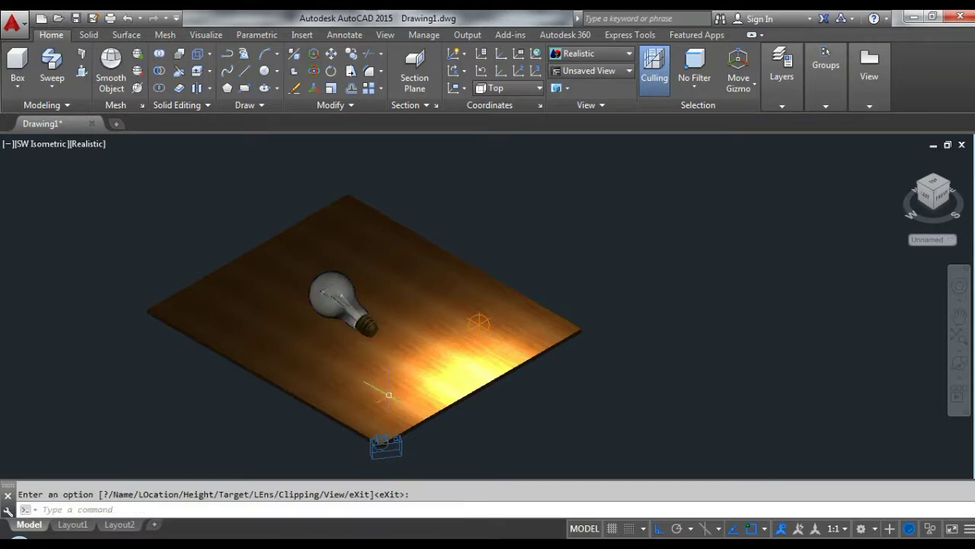
{"action": "left_click", "coordinate": [388, 451]}
{"action": "key", "text": "Escape"}
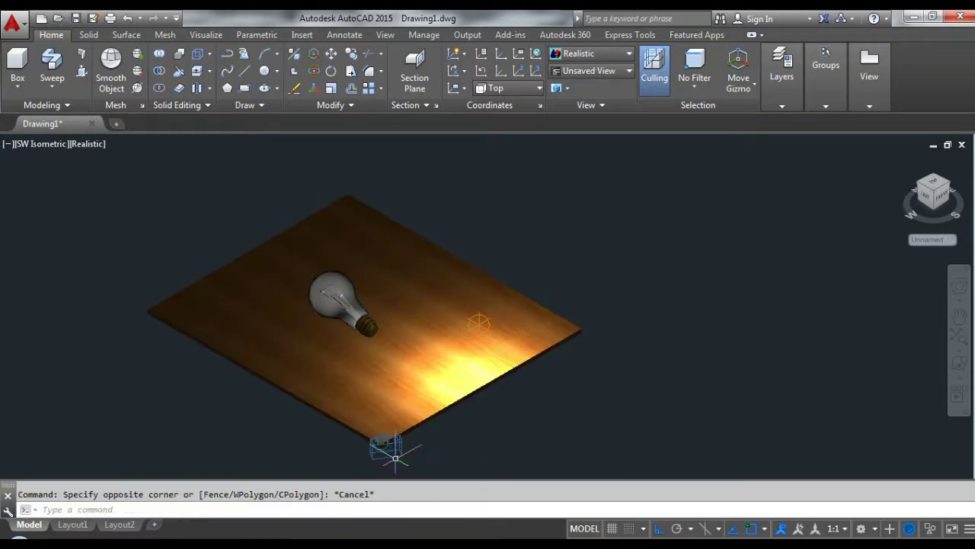
{"action": "left_click", "coordinate": [381, 446]}
- Set the Camera Preview visual style to Realistic
{"action": "left_click", "coordinate": [163, 223]}
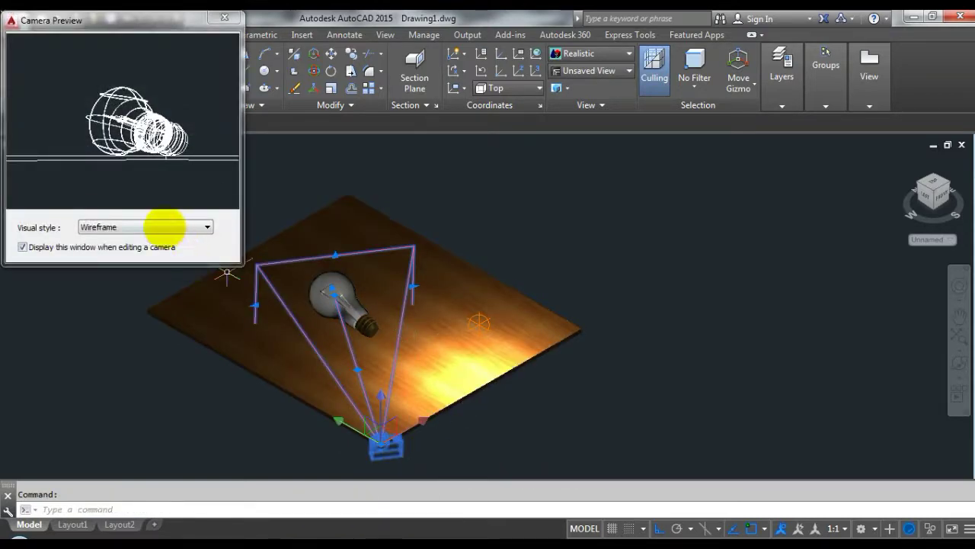
{"action": "left_click", "coordinate": [157, 258]}
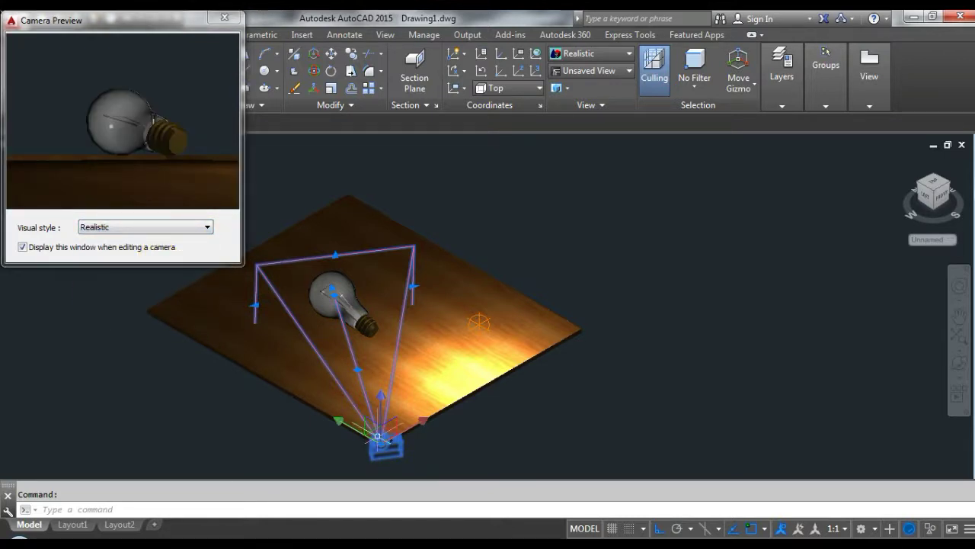
{"action": "left_click", "coordinate": [380, 442]}
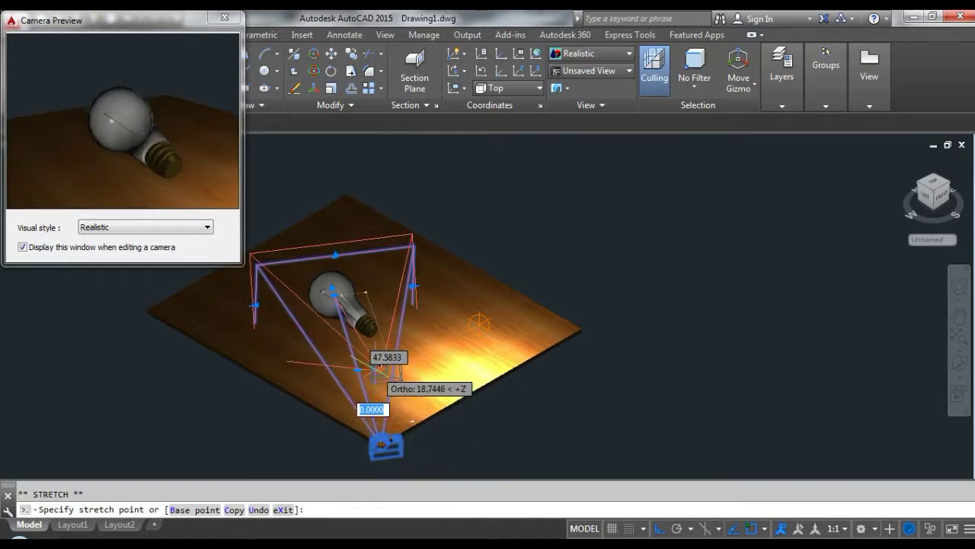
{"action": "key", "text": "Escape"}
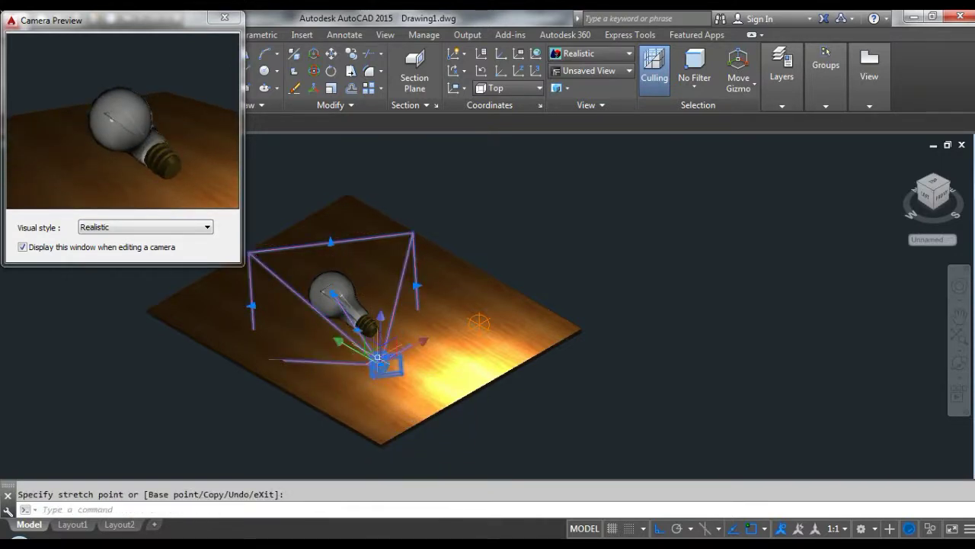
{"action": "key", "text": "Escape"}
- In Top view, with Ortho off, drag the camera's location grip off the slab's left edge
{"action": "left_click", "coordinate": [591, 71]}
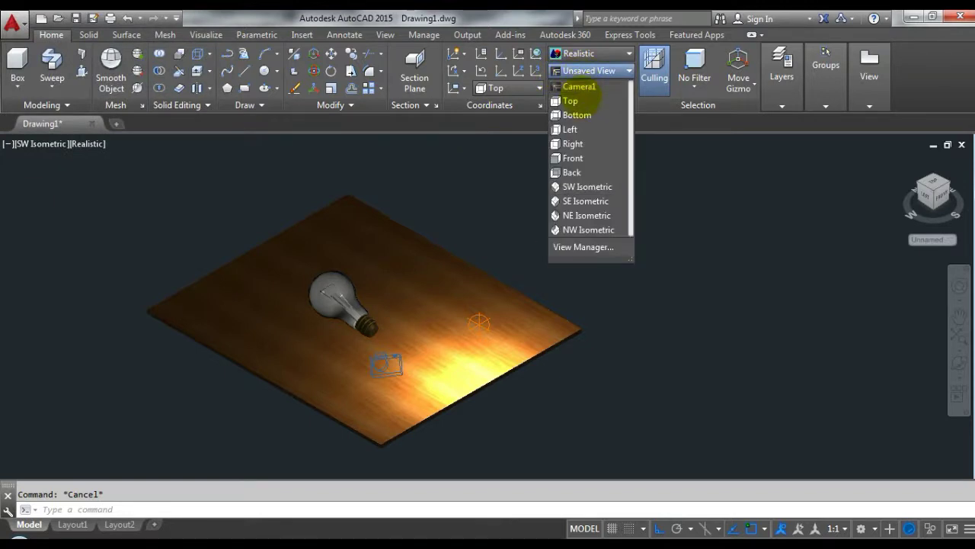
{"action": "left_click", "coordinate": [578, 101]}
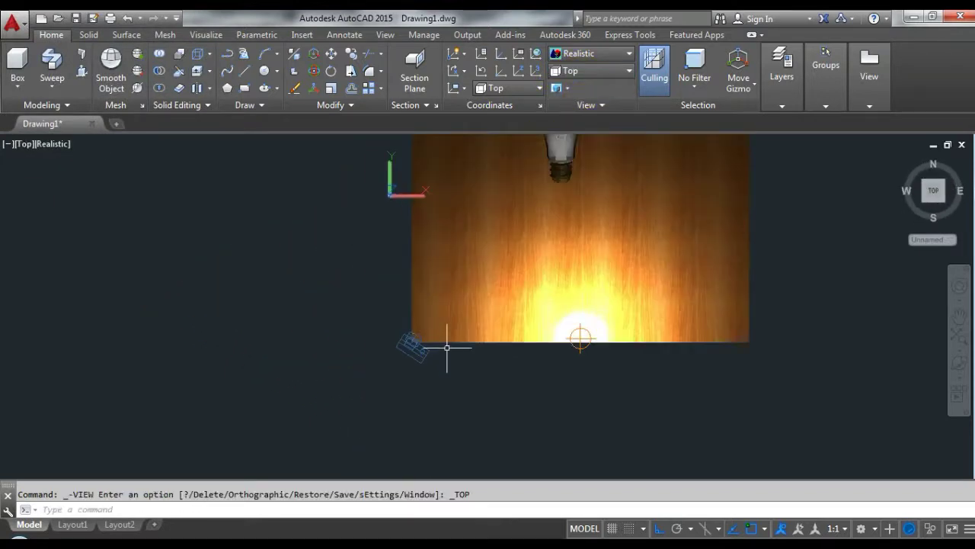
{"action": "left_click", "coordinate": [412, 344]}
{"action": "scroll", "coordinate": [359, 370], "scroll_direction": "down", "scroll_amount": 5}
{"action": "scroll", "coordinate": [389, 379], "scroll_direction": "up", "scroll_amount": 4}
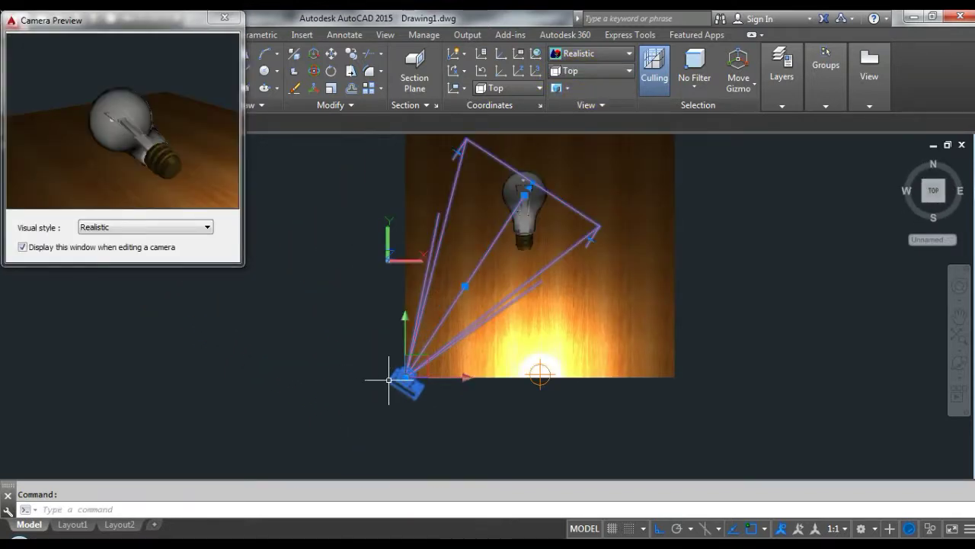
{"action": "left_click", "coordinate": [404, 377]}
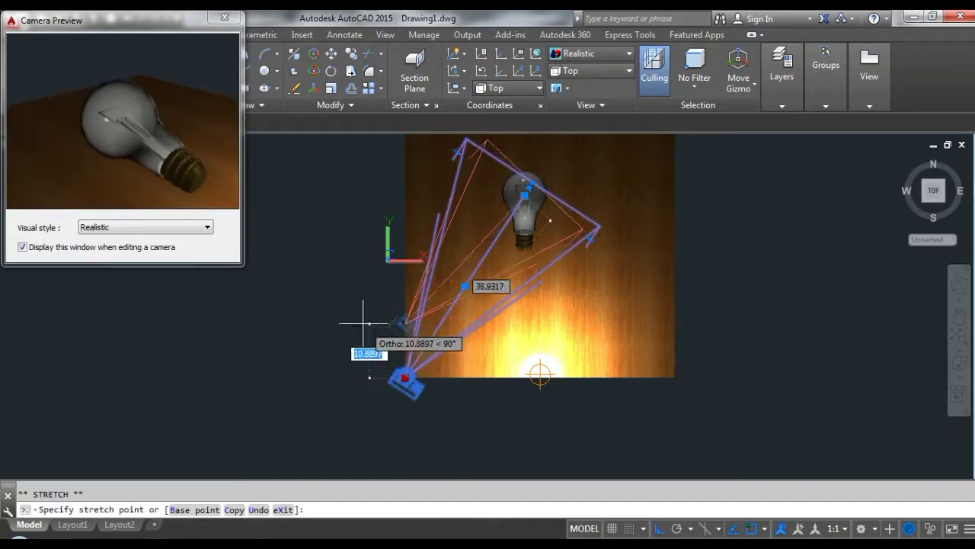
{"action": "left_click", "coordinate": [656, 527]}
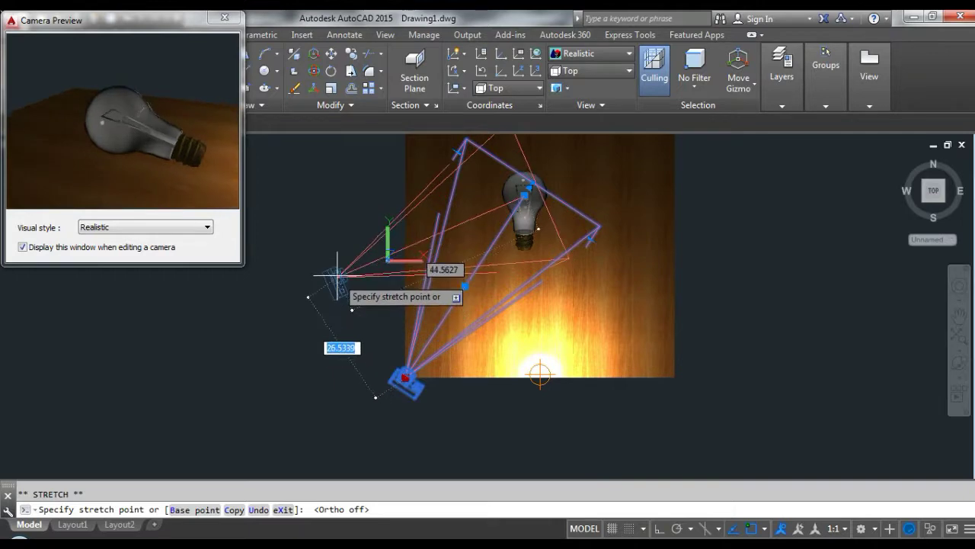
{"action": "left_click", "coordinate": [339, 298]}
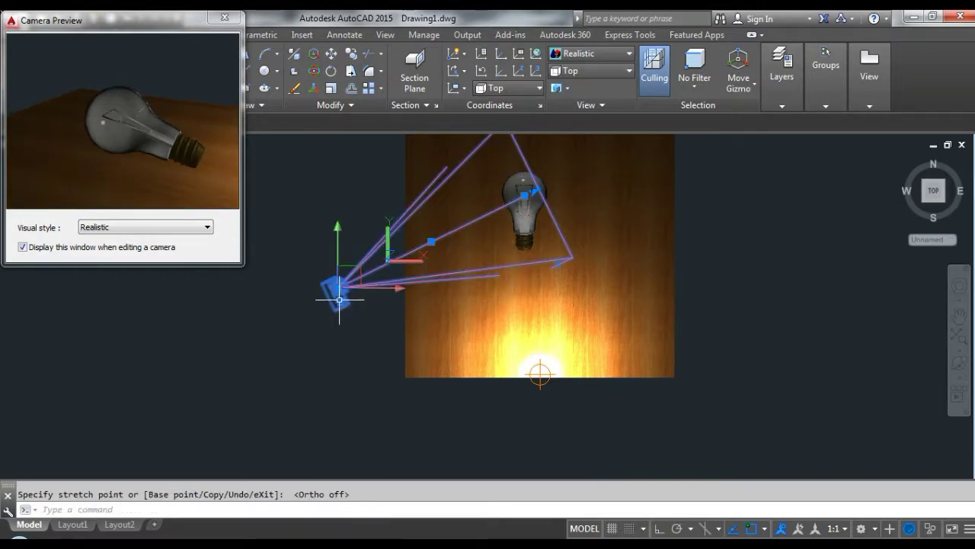
{"action": "right_click", "coordinate": [339, 299]}
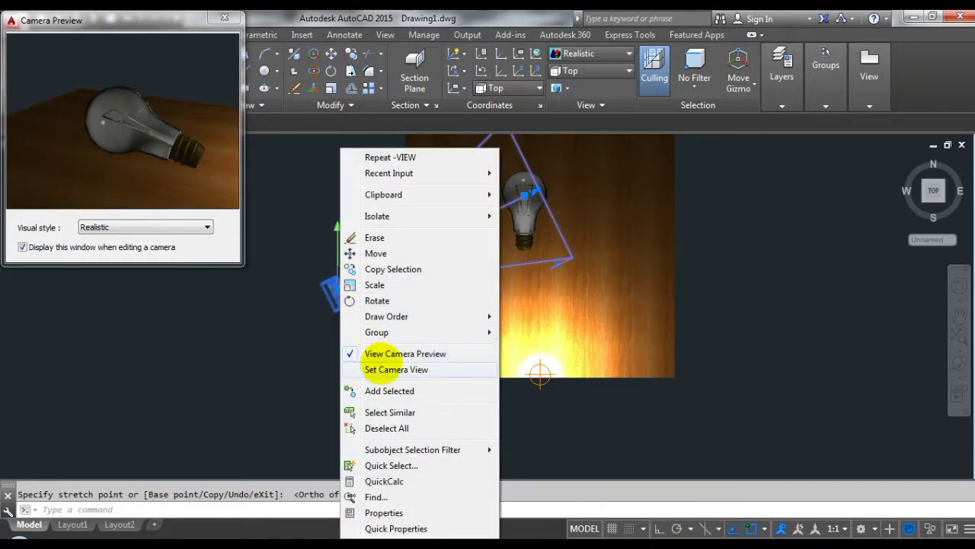
- Set the viewport to the camera view, render it with RR, and maximize the Render window
{"action": "left_click", "coordinate": [370, 369]}
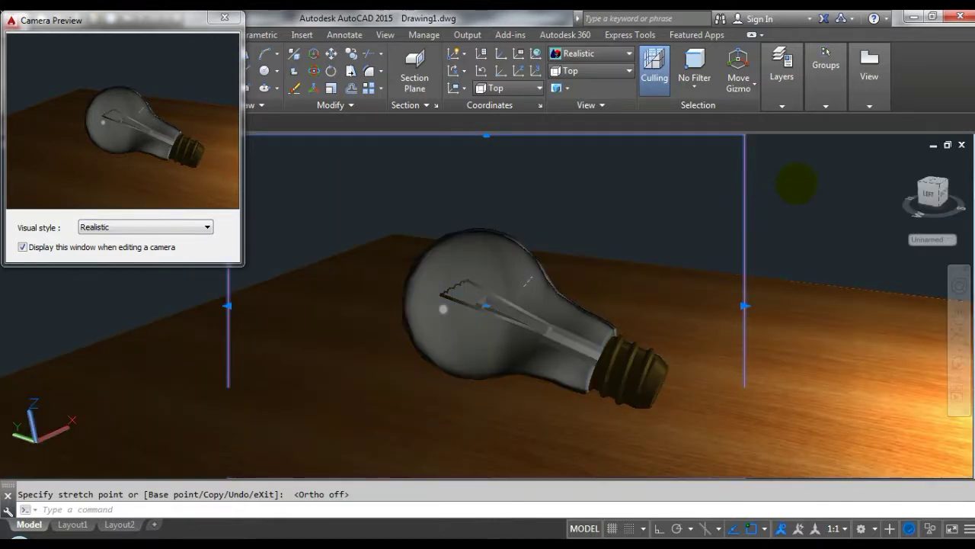
{"action": "type", "text": "r"}
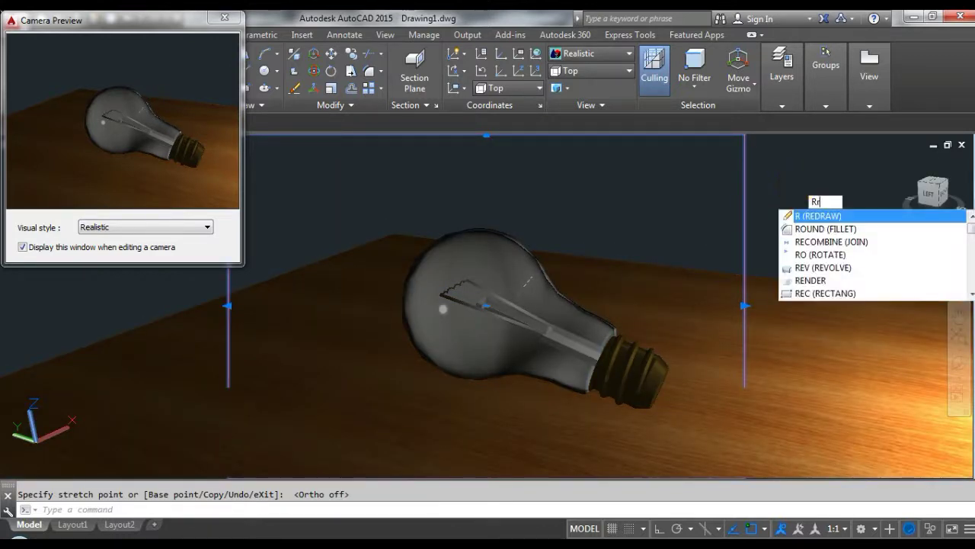
{"action": "type", "text": "r"}
{"action": "left_click", "coordinate": [838, 215]}
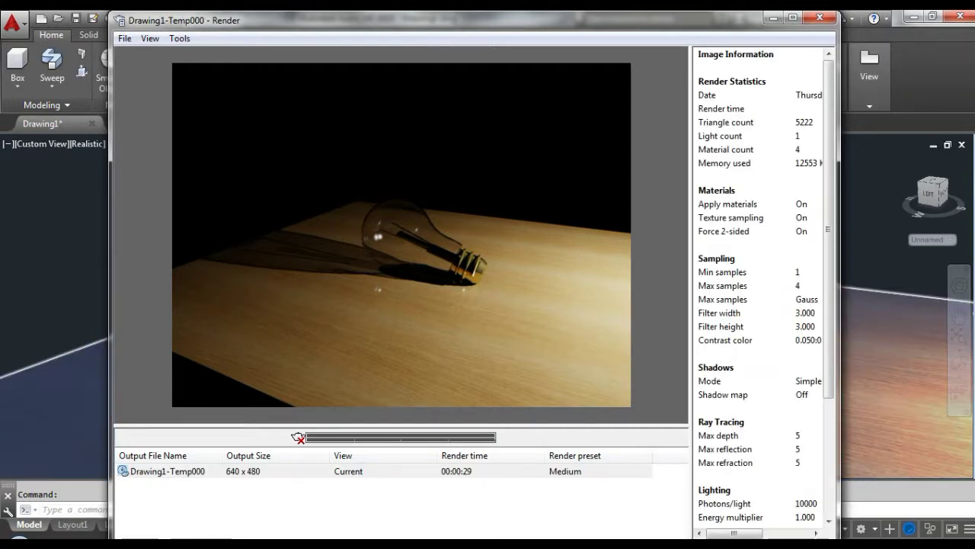
{"action": "left_click", "coordinate": [792, 18]}
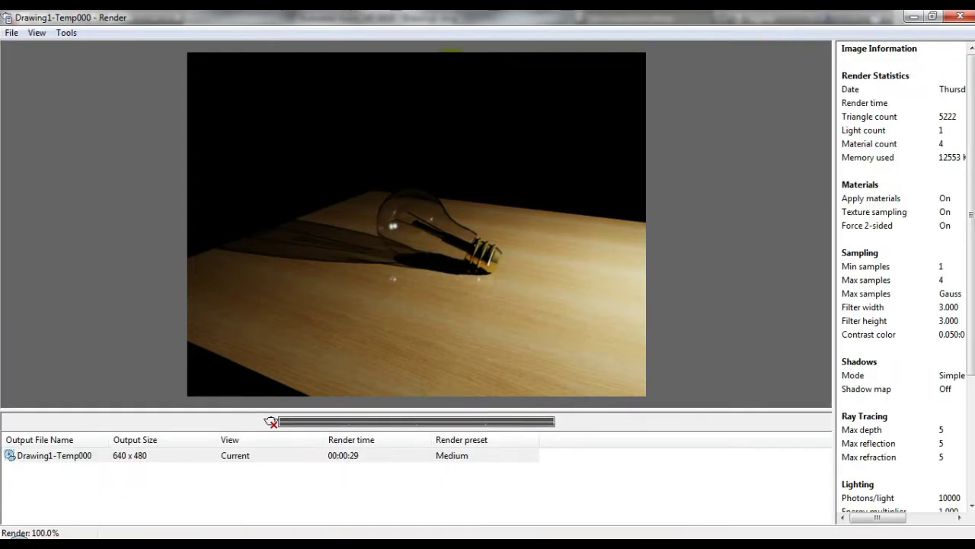